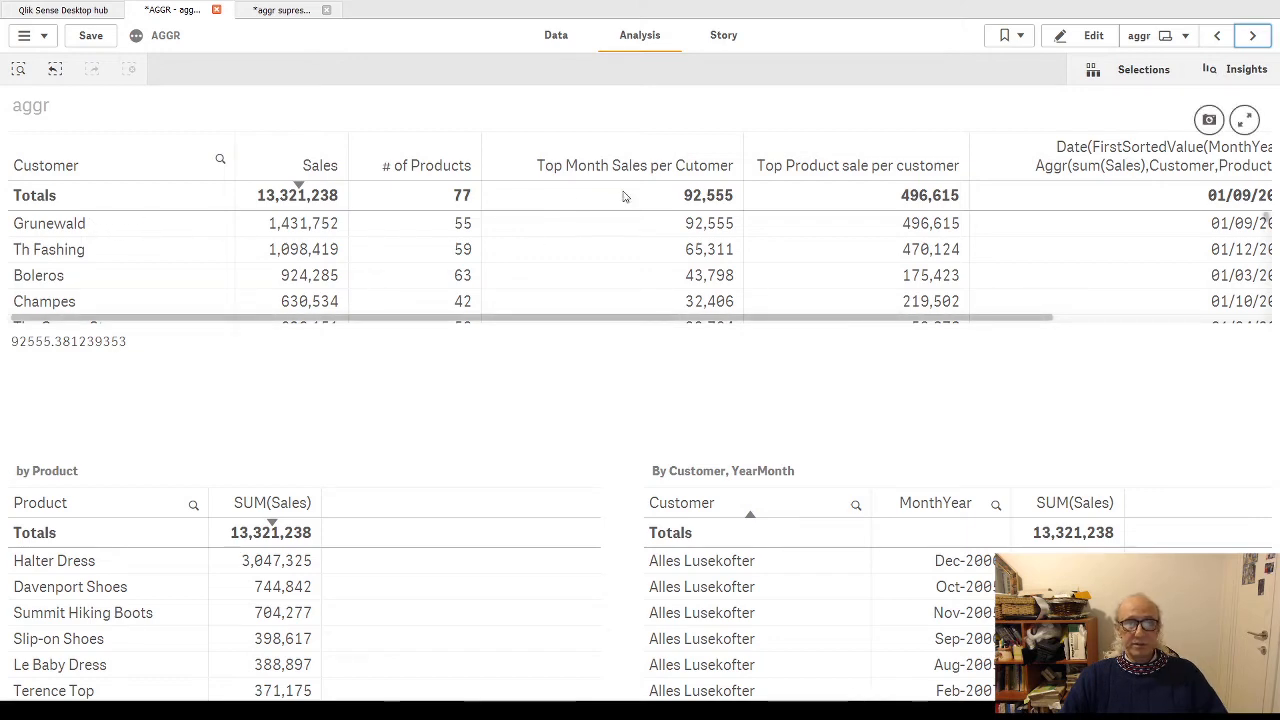
Put the aggr sheet into edit mode and open the expression of the table's Top Month Sales per Cutomer column
{"action": "left_click", "coordinate": [1093, 35]}
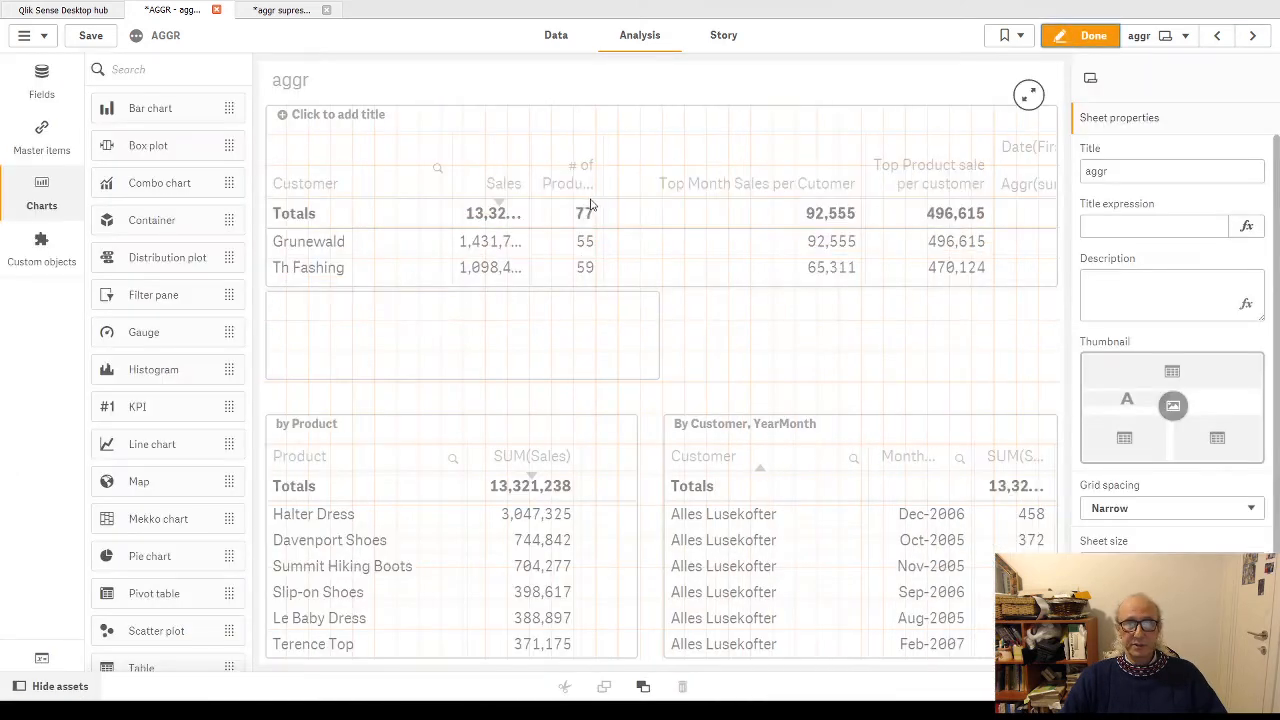
{"action": "left_click", "coordinate": [644, 195]}
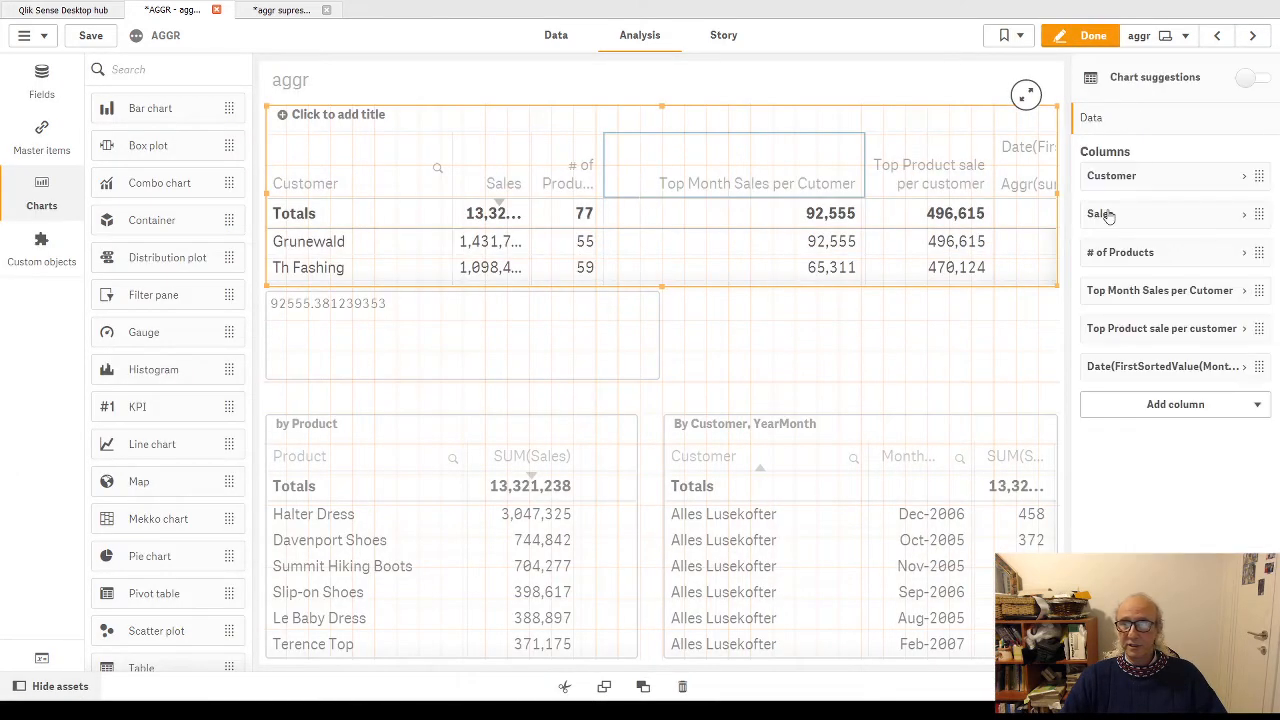
{"action": "left_click", "coordinate": [1244, 290]}
{"action": "left_click", "coordinate": [1241, 342]}
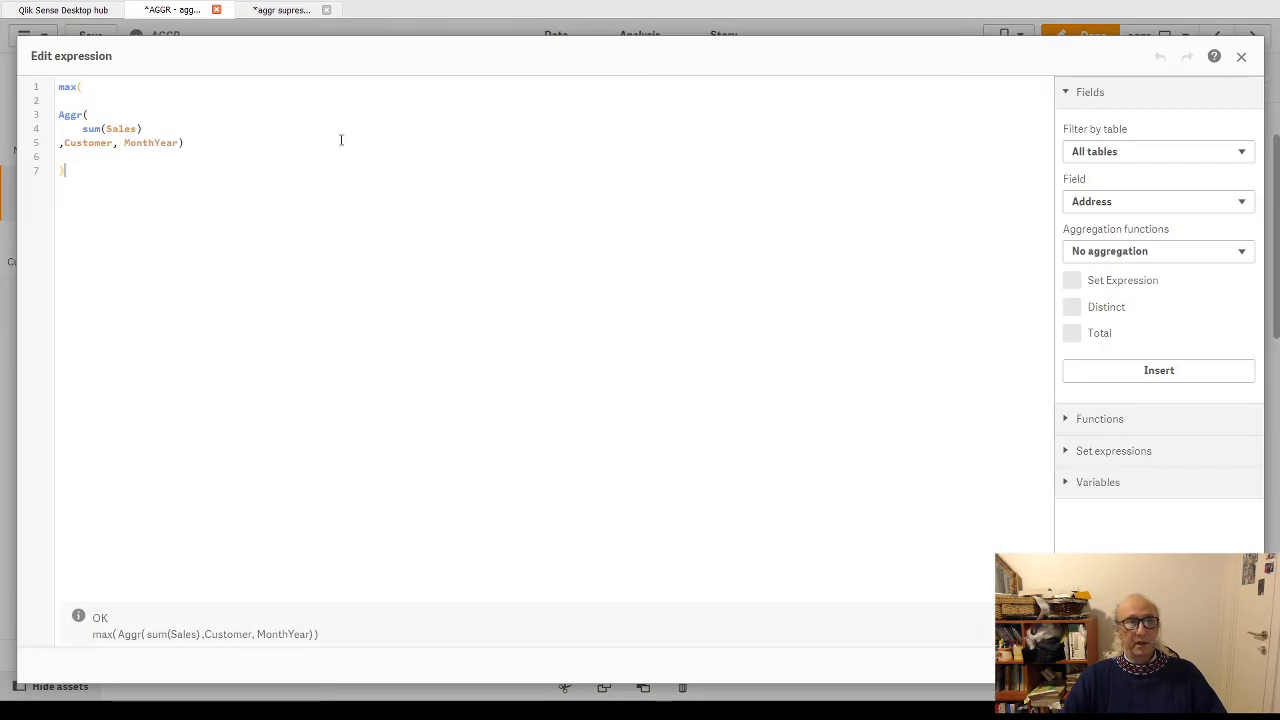
Examine the Aggr part of the max expression with its Customer and MonthYear dimensions, close the expression and finish editing the sheet
{"action": "left_click_drag", "start_coordinate": [83, 87], "coordinate": [264, 163]}
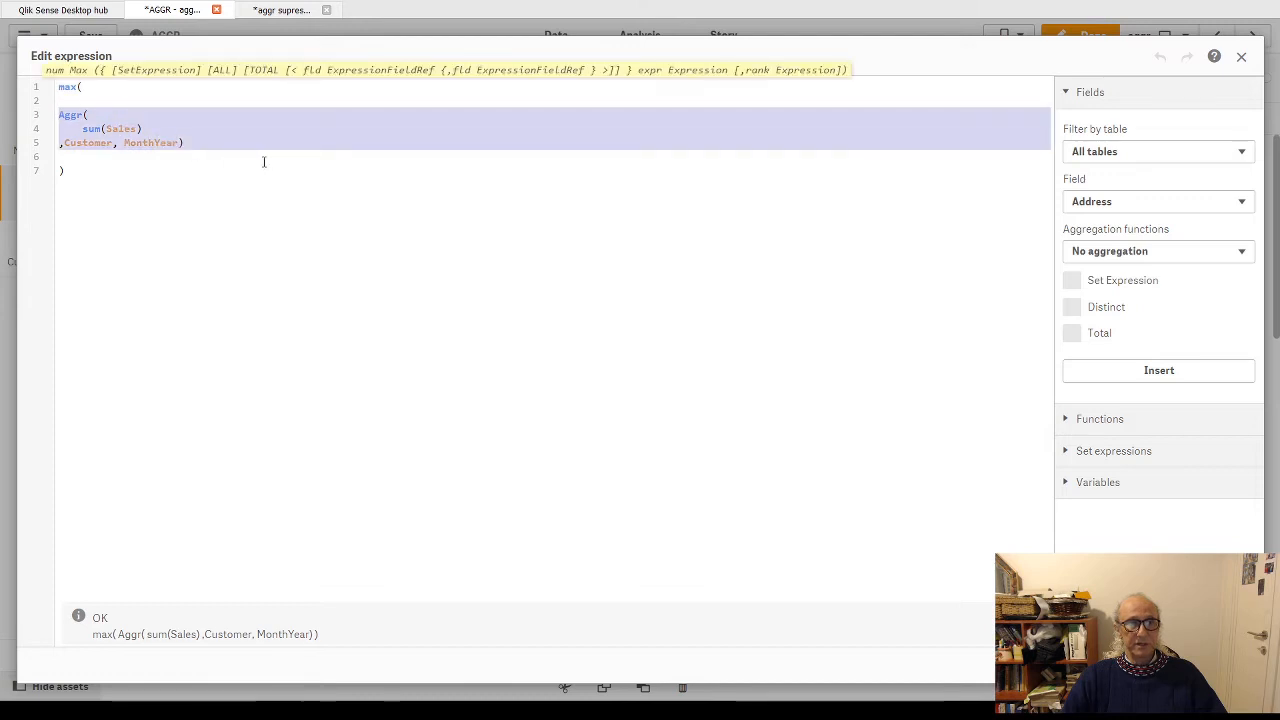
{"action": "left_click", "coordinate": [62, 144]}
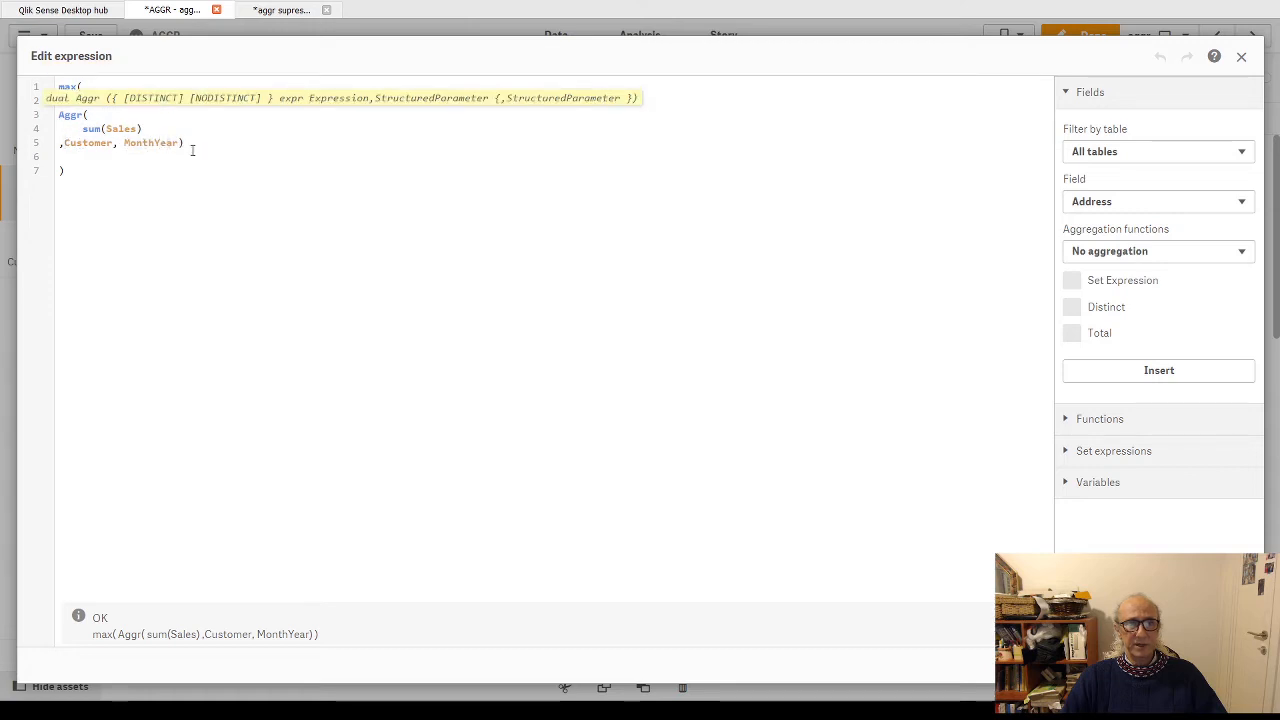
{"action": "left_click_drag", "start_coordinate": [59, 115], "coordinate": [229, 152]}
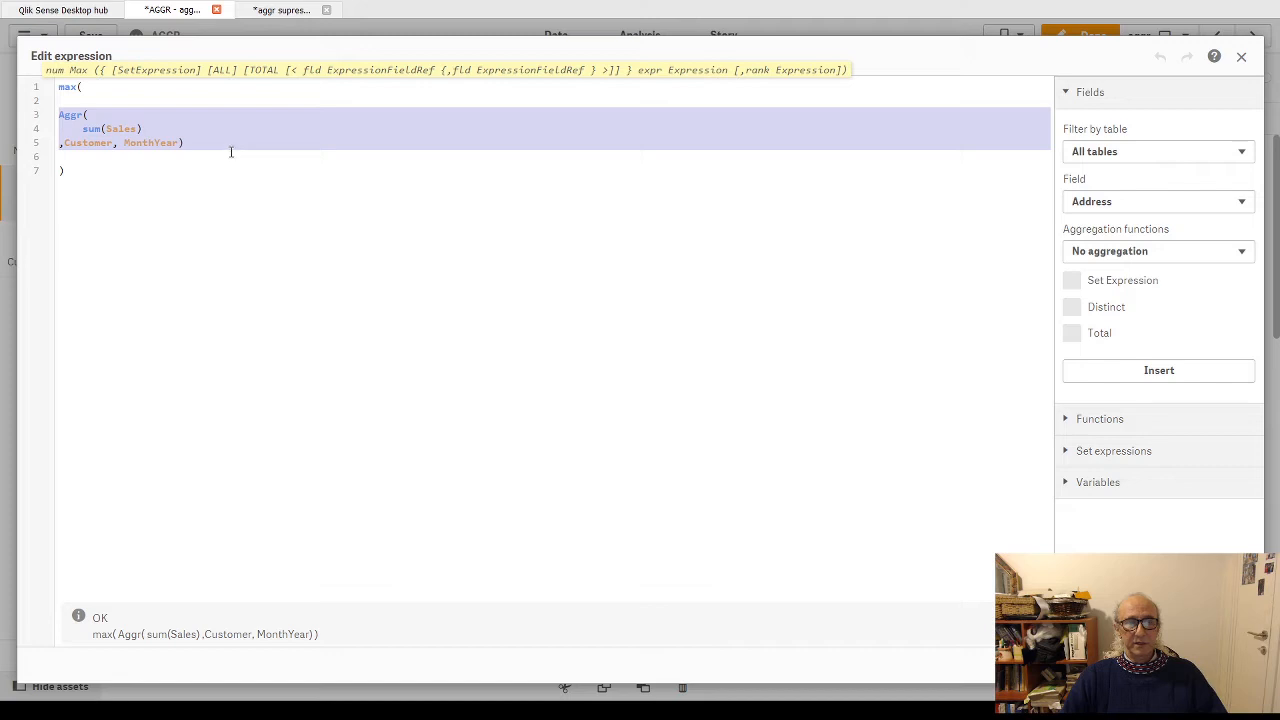
{"action": "left_click", "coordinate": [146, 140]}
{"action": "left_click_drag", "start_coordinate": [60, 114], "coordinate": [258, 156]}
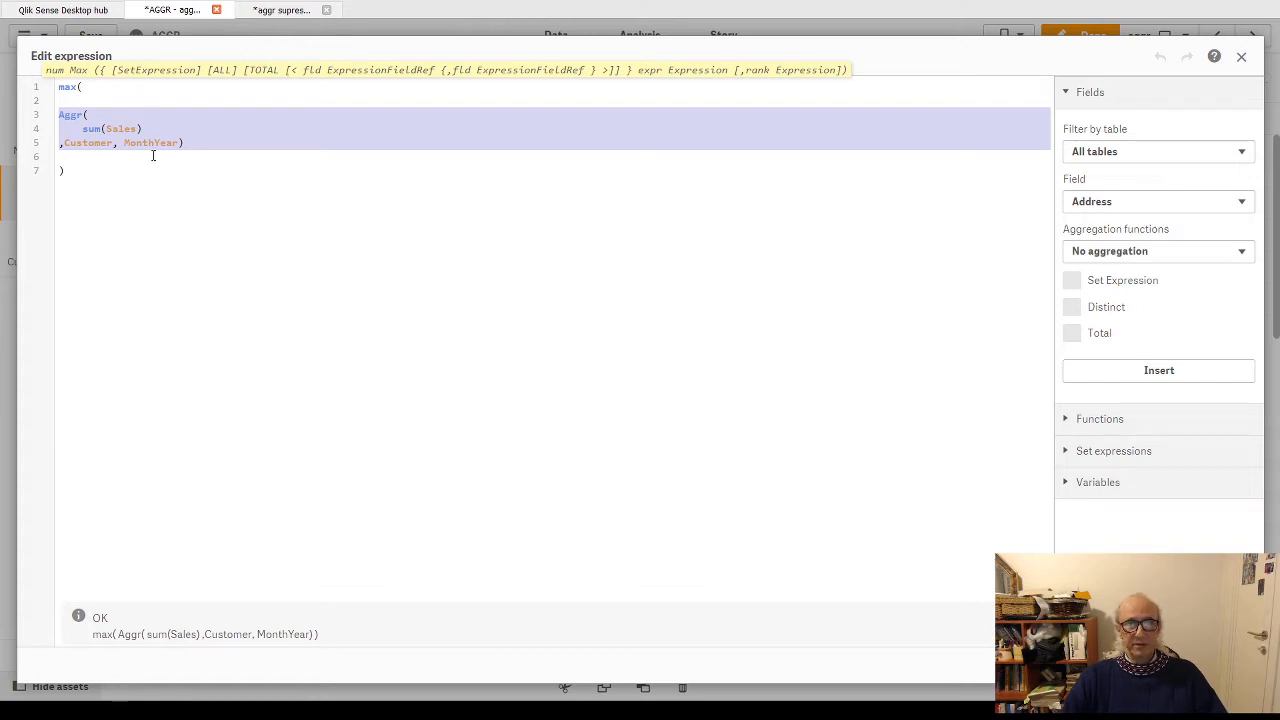
{"action": "left_click", "coordinate": [1226, 665]}
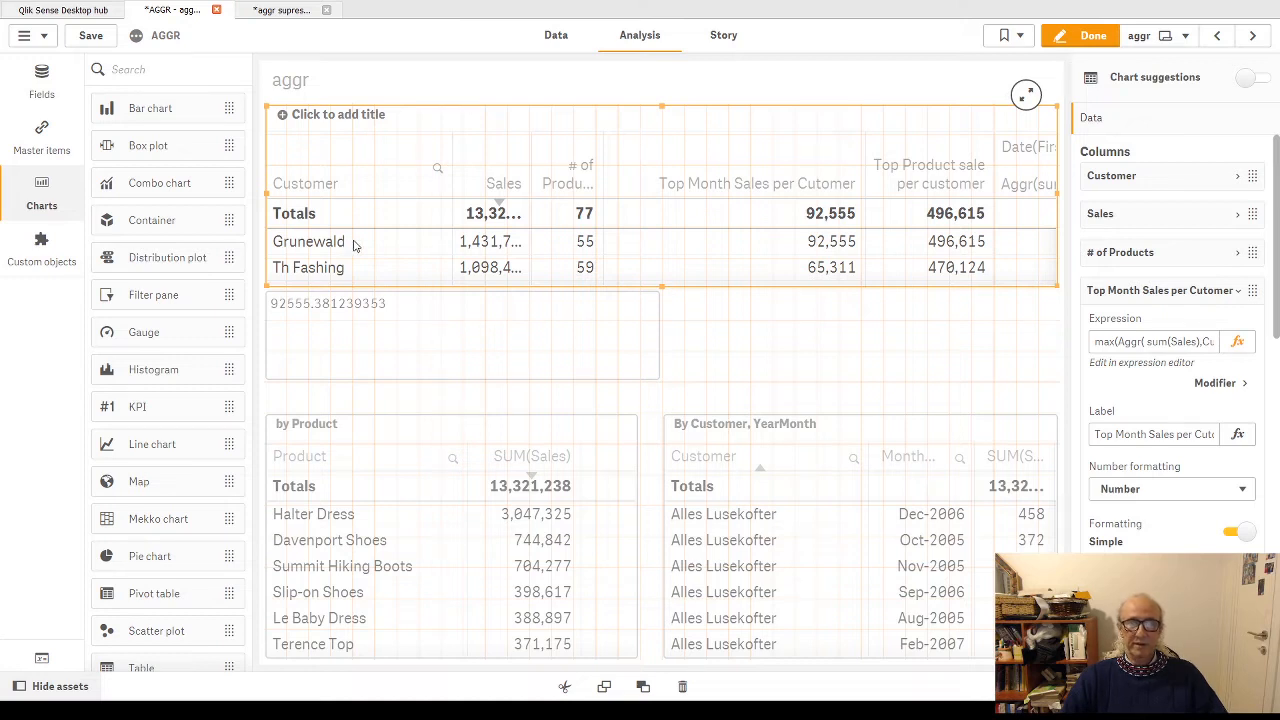
{"action": "left_click", "coordinate": [1092, 39]}
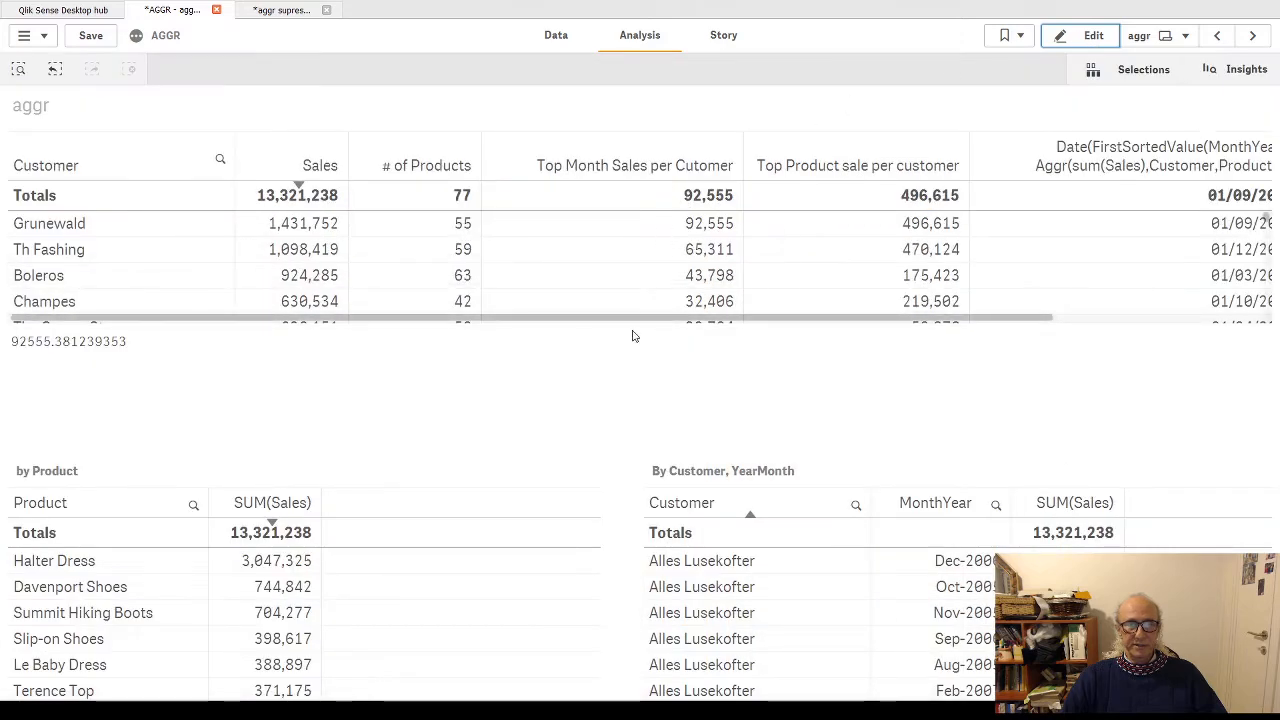
On the totals sheet, sort the upper table by fabs(sum(Sales-CostOfGoodsSold)) in descending order and permanently apply the sorting in edit mode
{"action": "left_click", "coordinate": [1252, 36]}
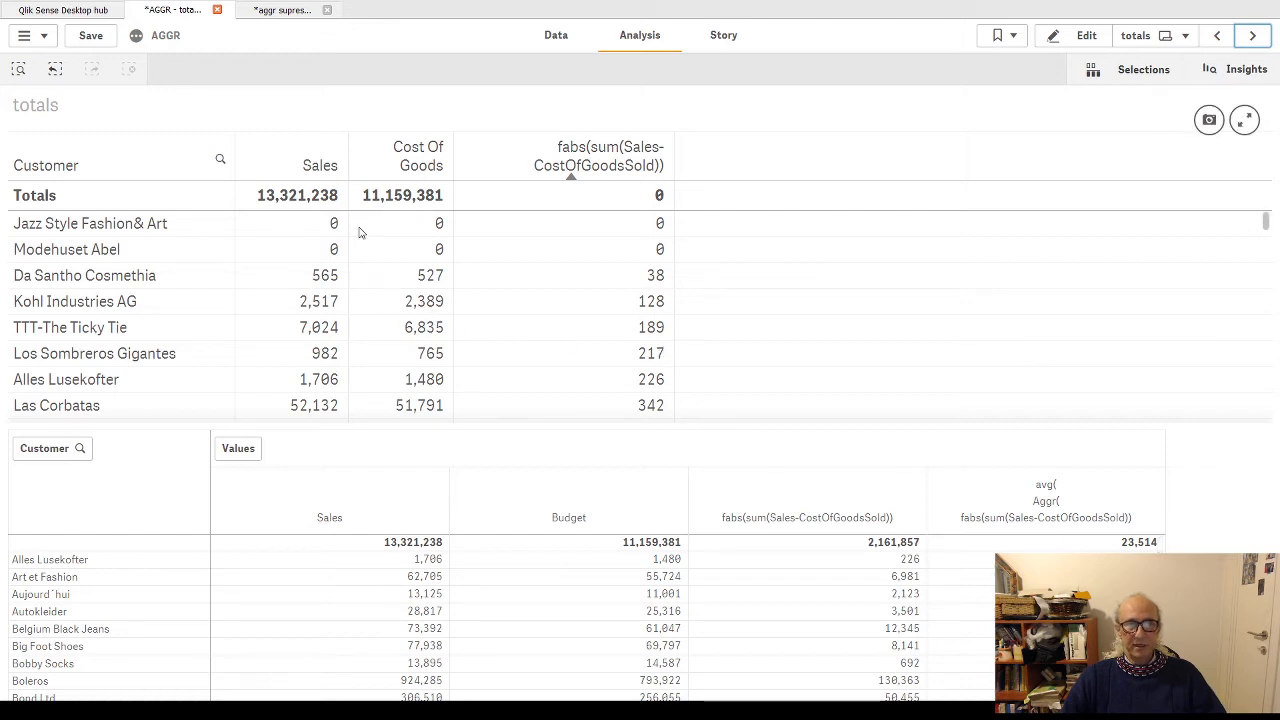
{"action": "left_click", "coordinate": [563, 180]}
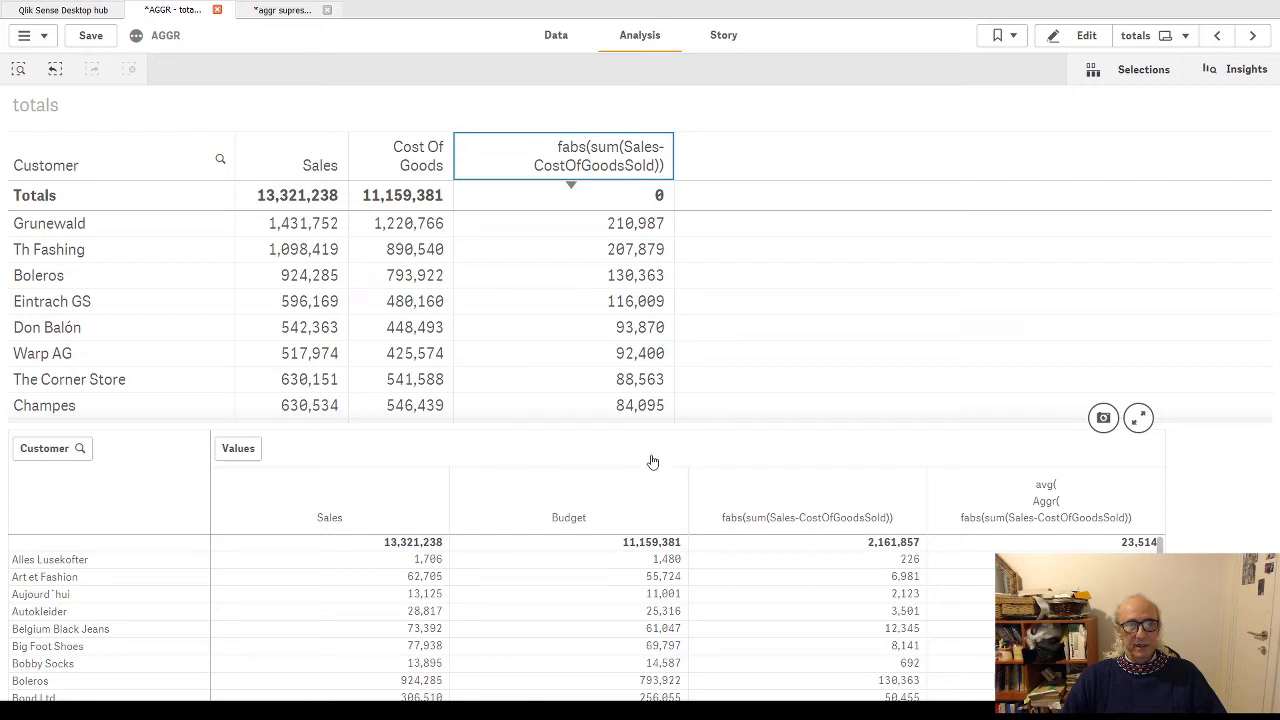
{"action": "left_click", "coordinate": [1084, 36]}
{"action": "left_click", "coordinate": [943, 281]}
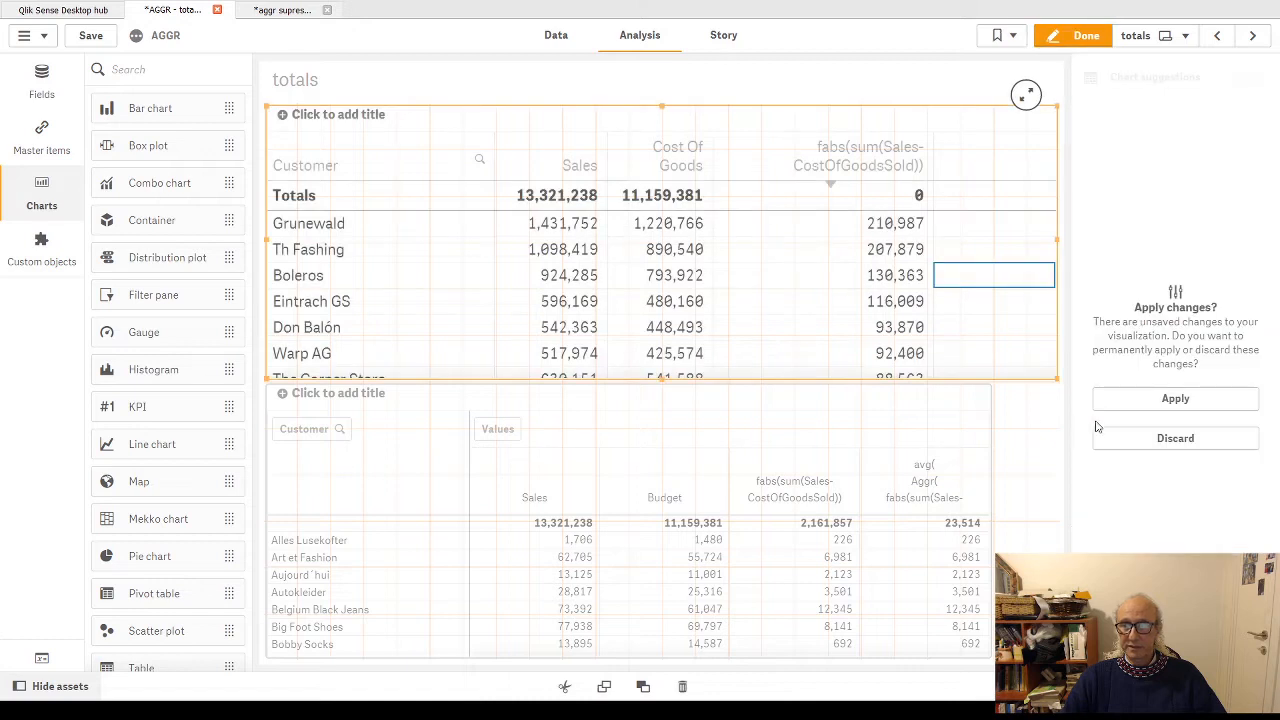
{"action": "left_click", "coordinate": [1205, 400]}
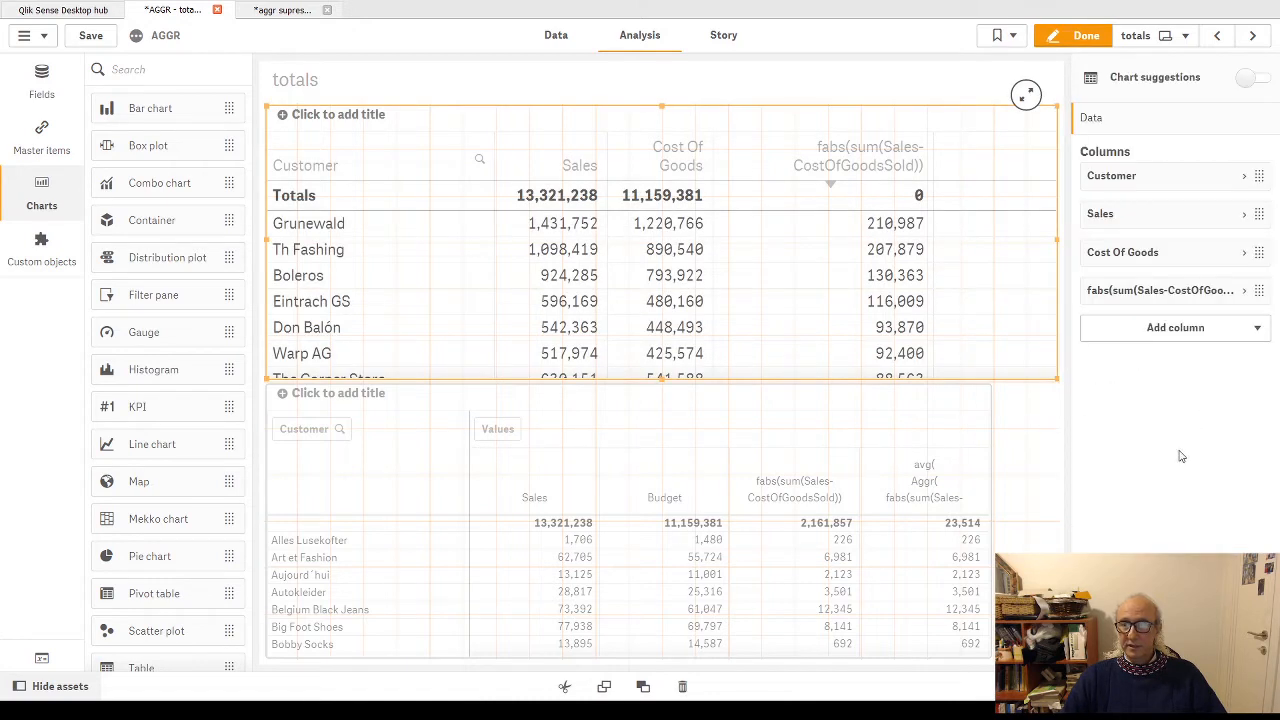
Try the Auto totals function on the upper table's fabs(sum(Sales-CostOfGoodsSold)) column, and set it to Avg
{"action": "left_click", "coordinate": [1243, 298]}
{"action": "scroll", "coordinate": [1168, 495], "scroll_direction": "down", "scroll_amount": 2}
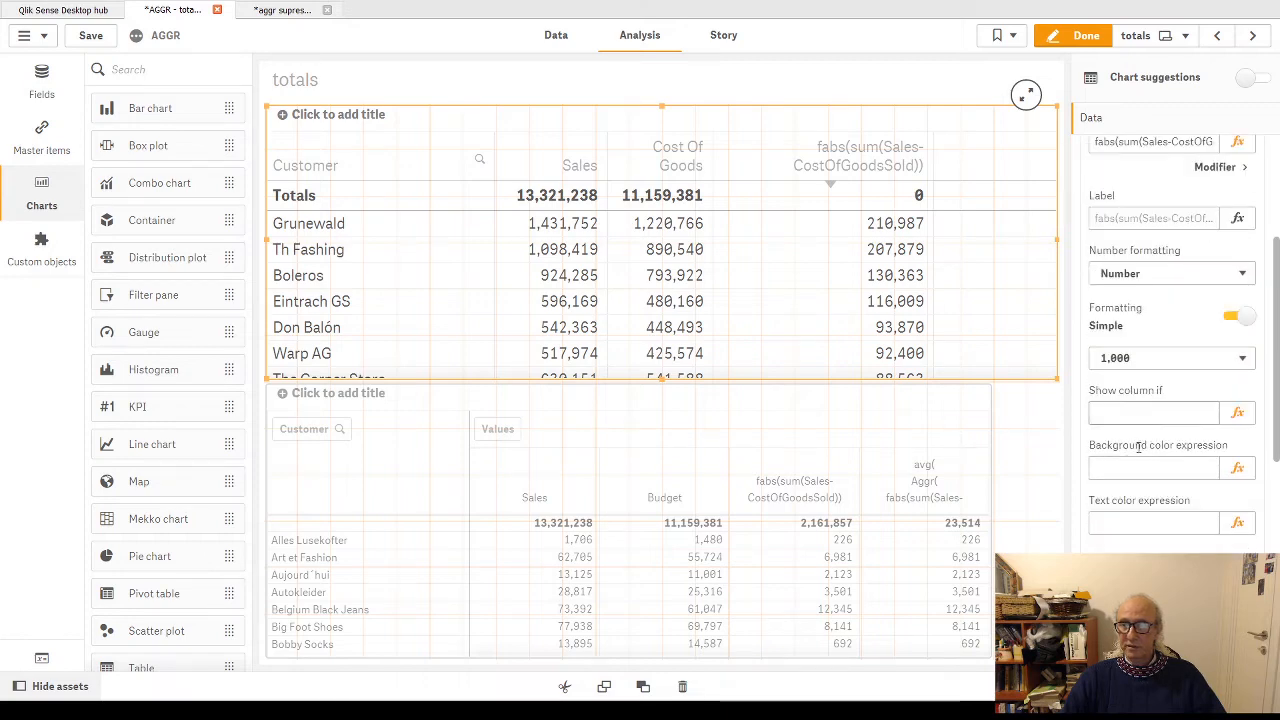
{"action": "scroll", "coordinate": [1140, 450], "scroll_direction": "down", "scroll_amount": 3}
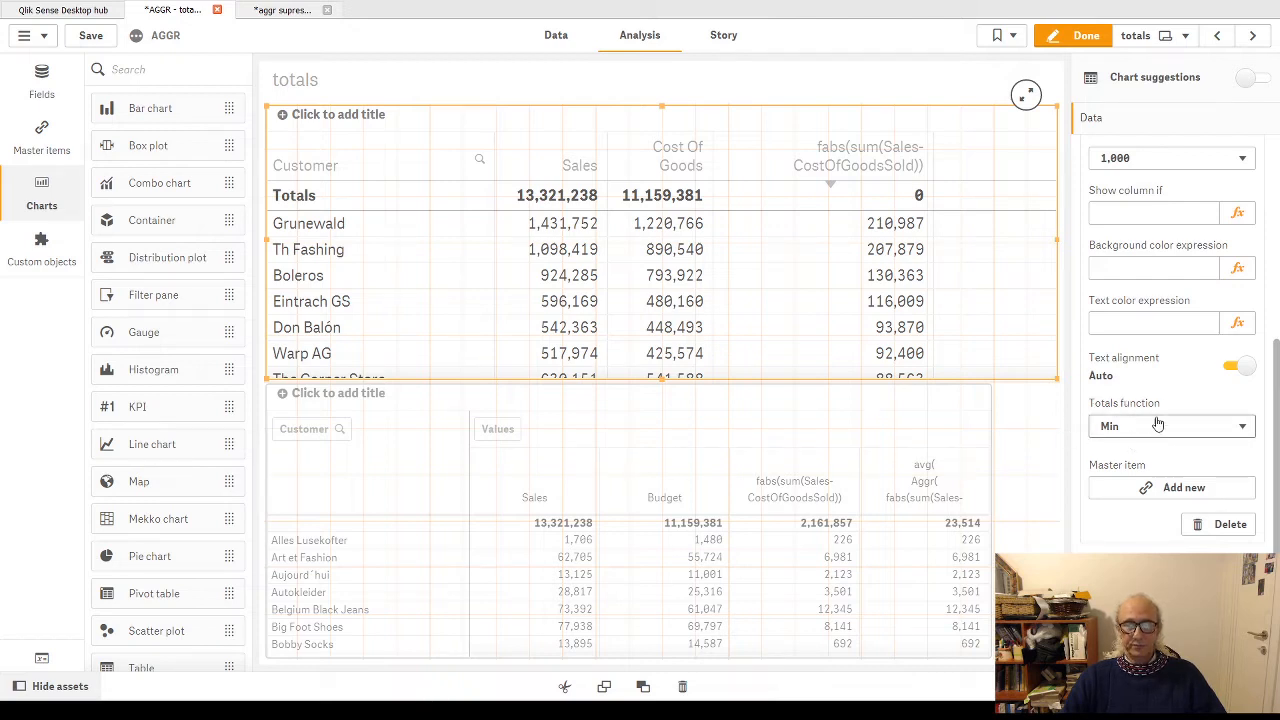
{"action": "left_click", "coordinate": [1238, 447]}
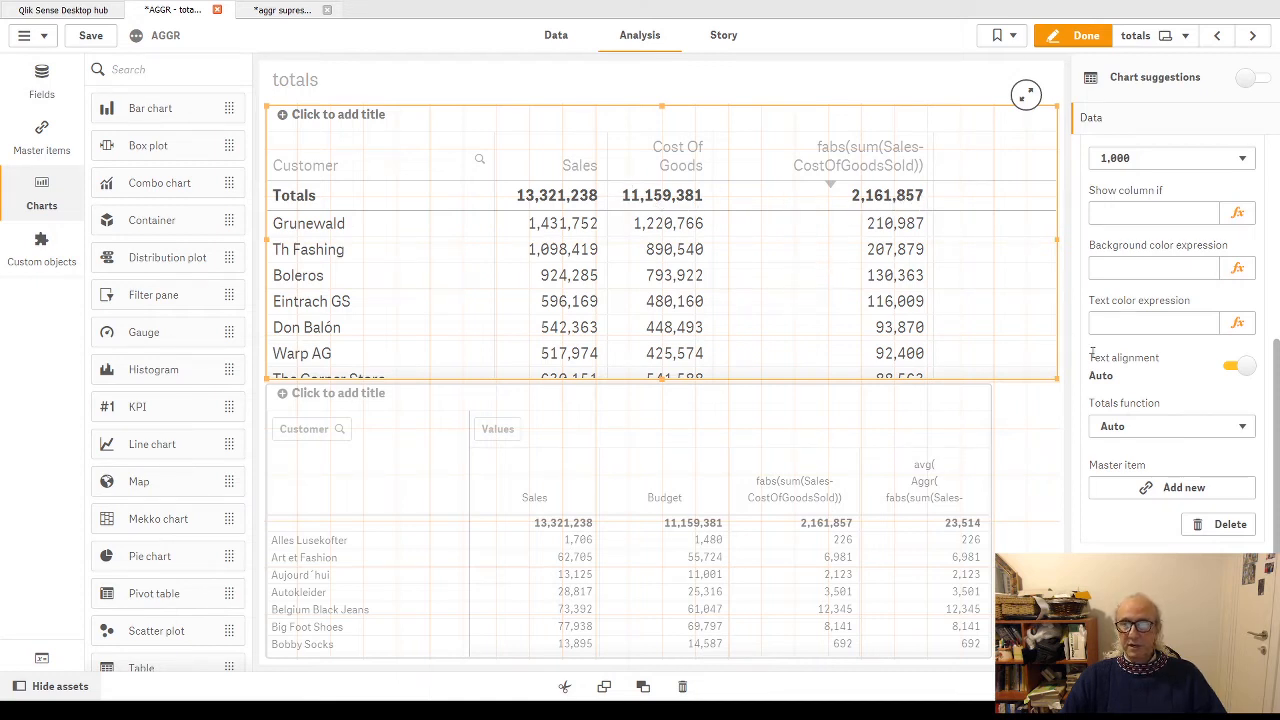
{"action": "left_click", "coordinate": [1186, 496]}
{"action": "left_click", "coordinate": [1243, 435]}
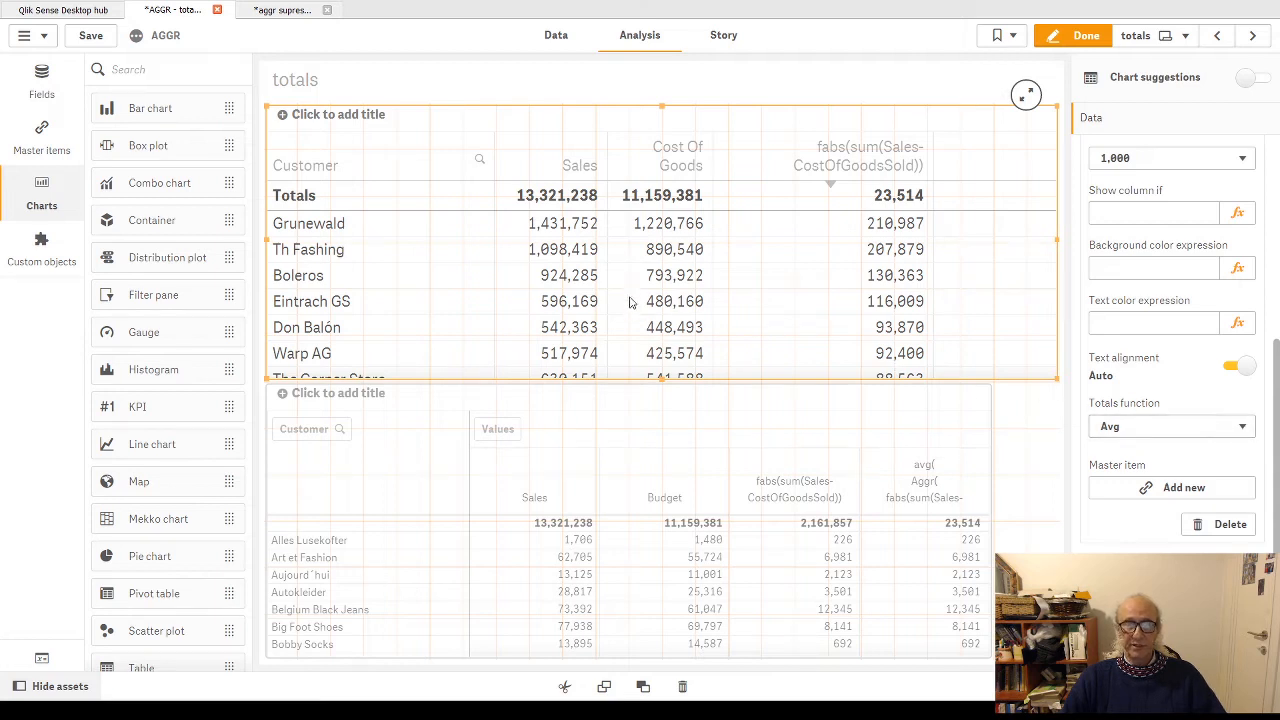
Check the Sales measure's properties in the lower pivot table for a totals function setting
{"action": "left_click", "coordinate": [714, 400]}
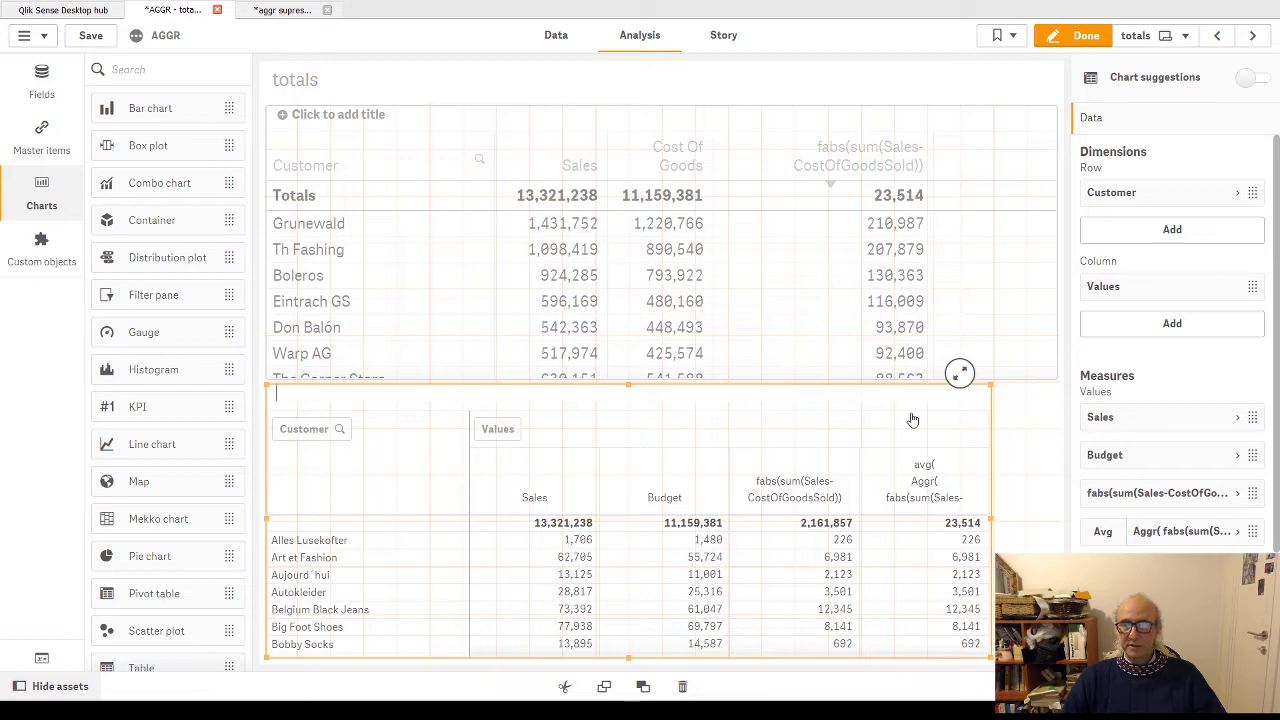
{"action": "left_click", "coordinate": [1236, 417]}
{"action": "scroll", "coordinate": [1197, 421], "scroll_direction": "down", "scroll_amount": 5}
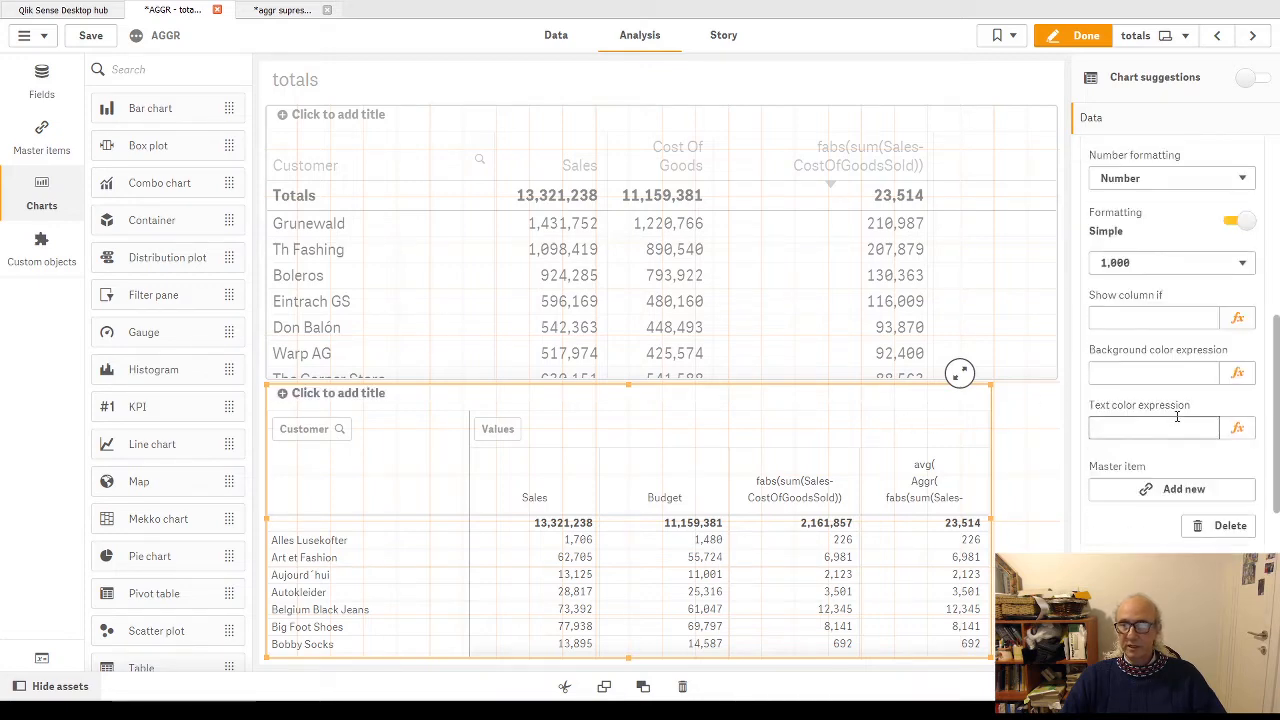
{"action": "scroll", "coordinate": [1177, 416], "scroll_direction": "down", "scroll_amount": 3}
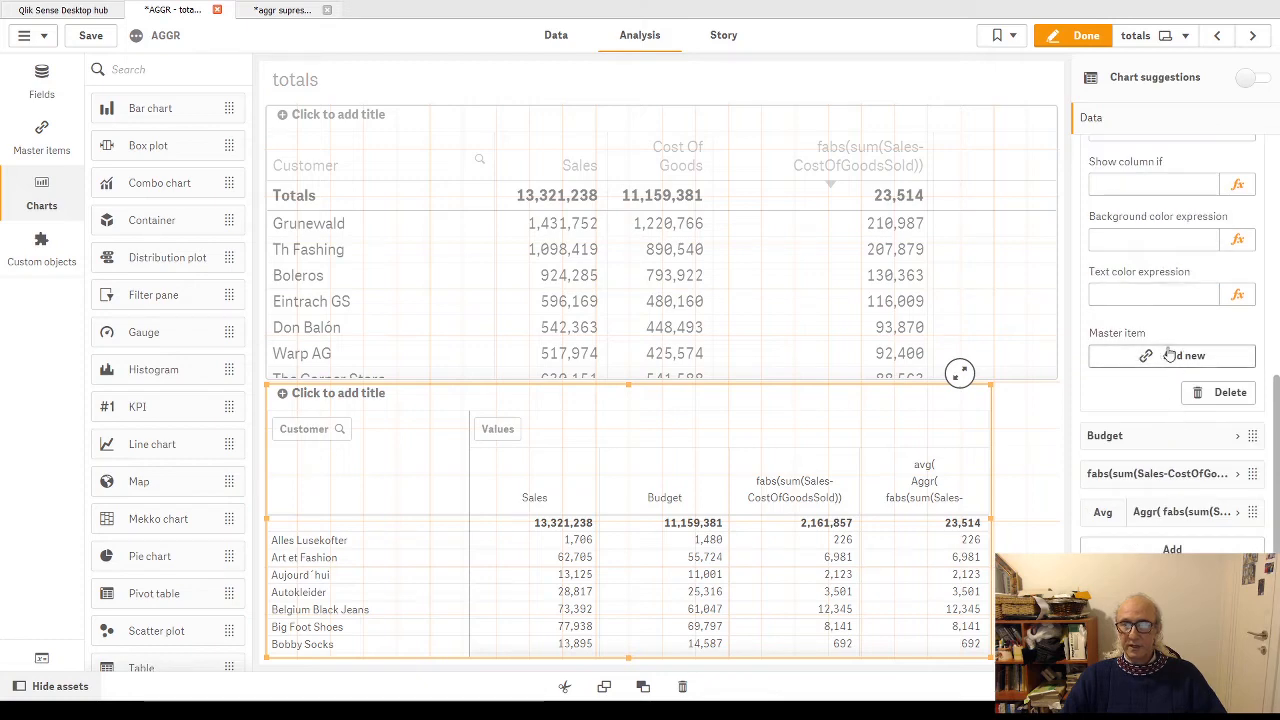
{"action": "scroll", "coordinate": [1150, 362], "scroll_direction": "up", "scroll_amount": 8}
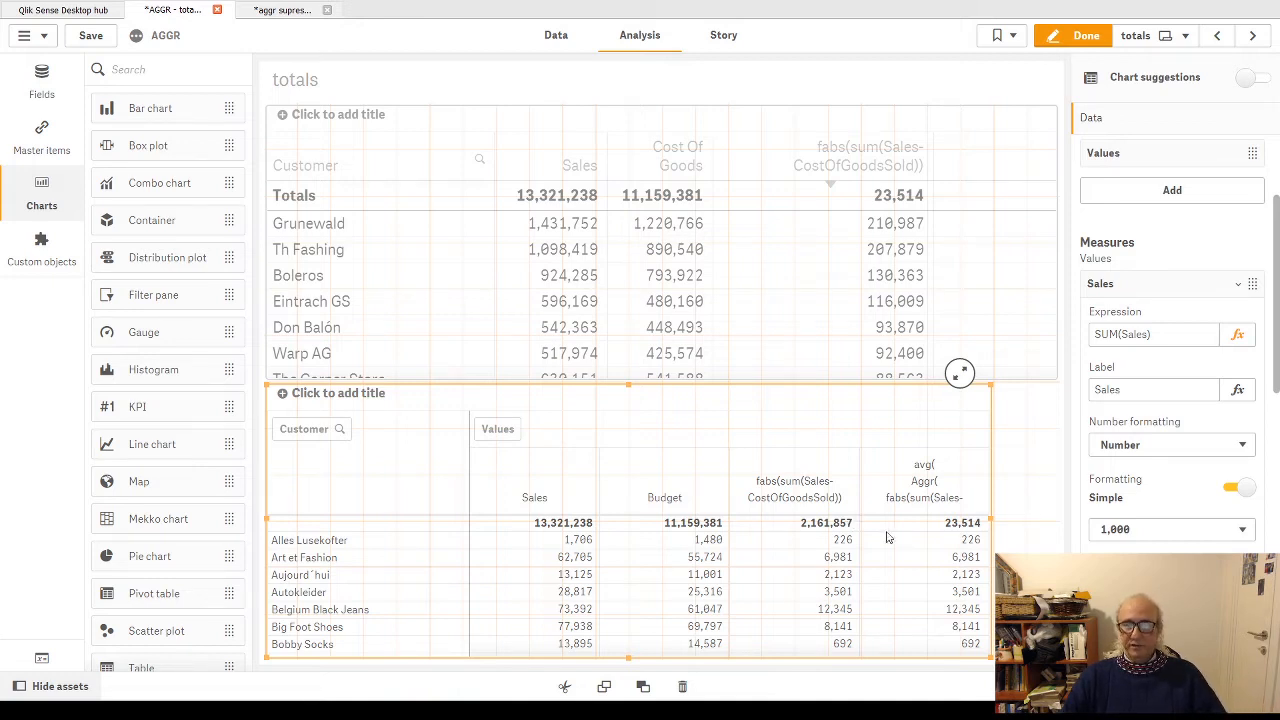
{"action": "left_click", "coordinate": [893, 401]}
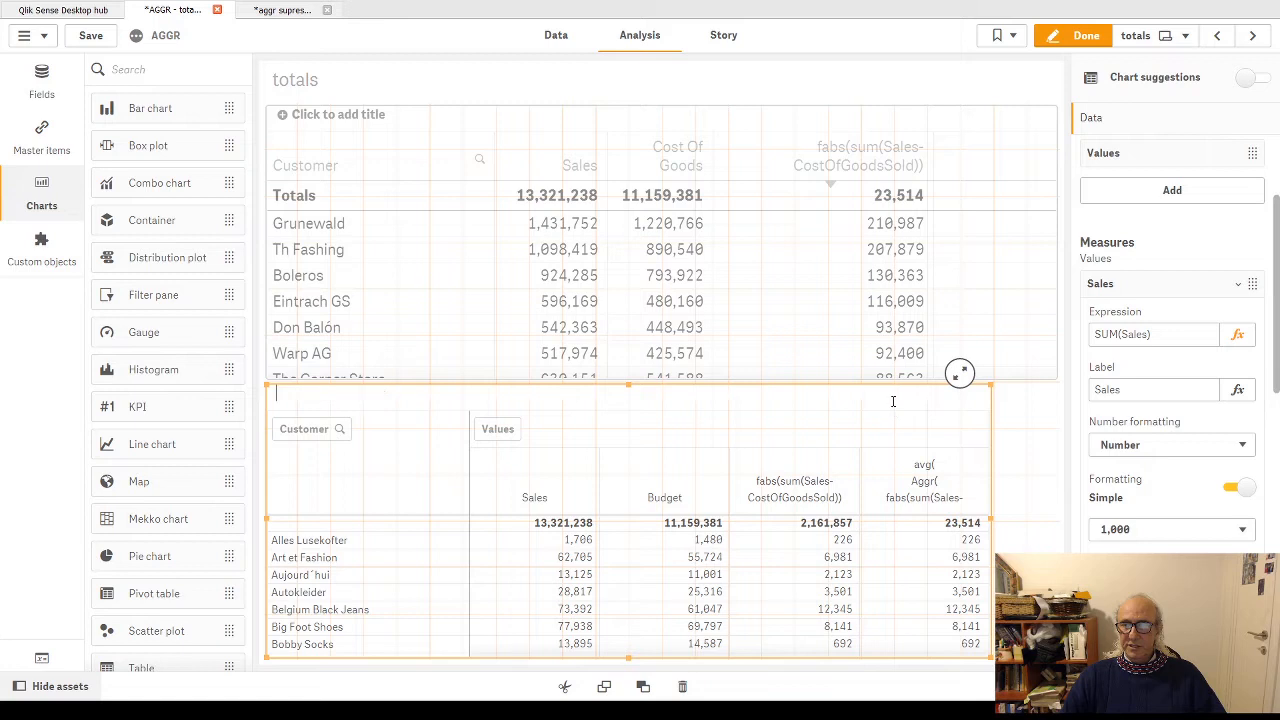
{"action": "left_click", "coordinate": [1237, 285]}
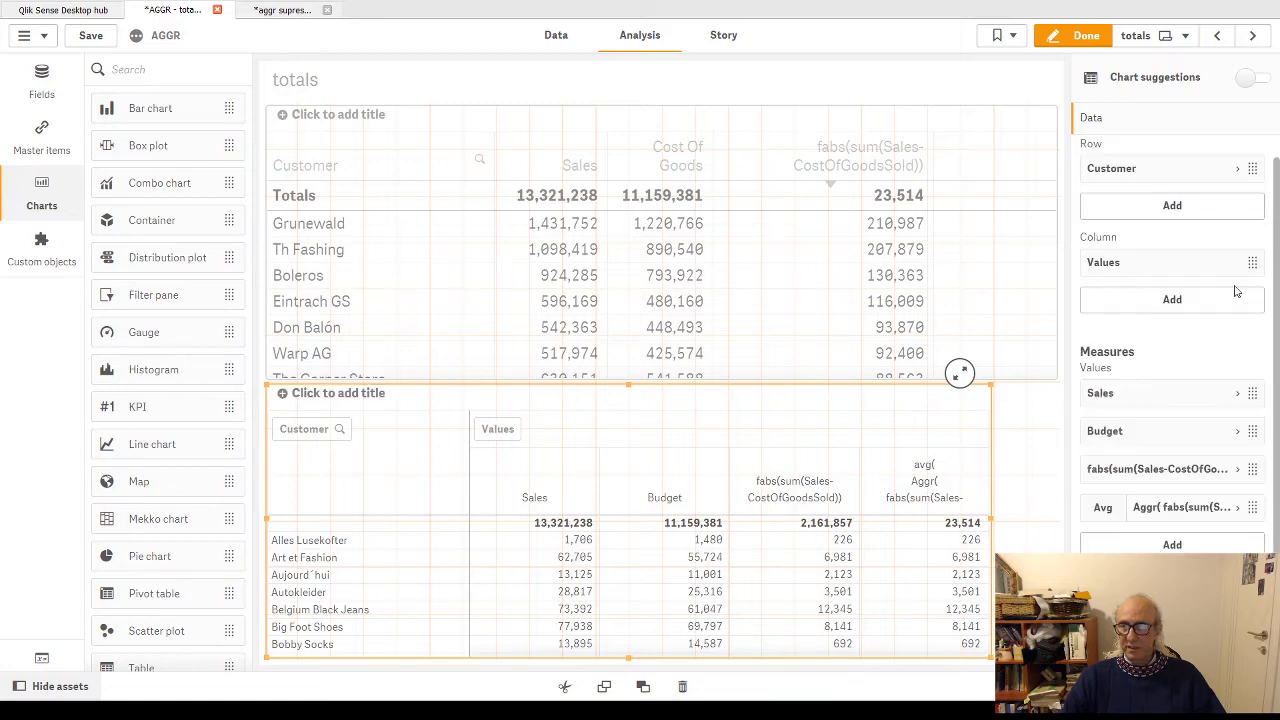
Examine the pivot table's avg(Aggr()) measure expression, focusing on its Customer dimension and the outer avg function
{"action": "left_click", "coordinate": [1234, 508]}
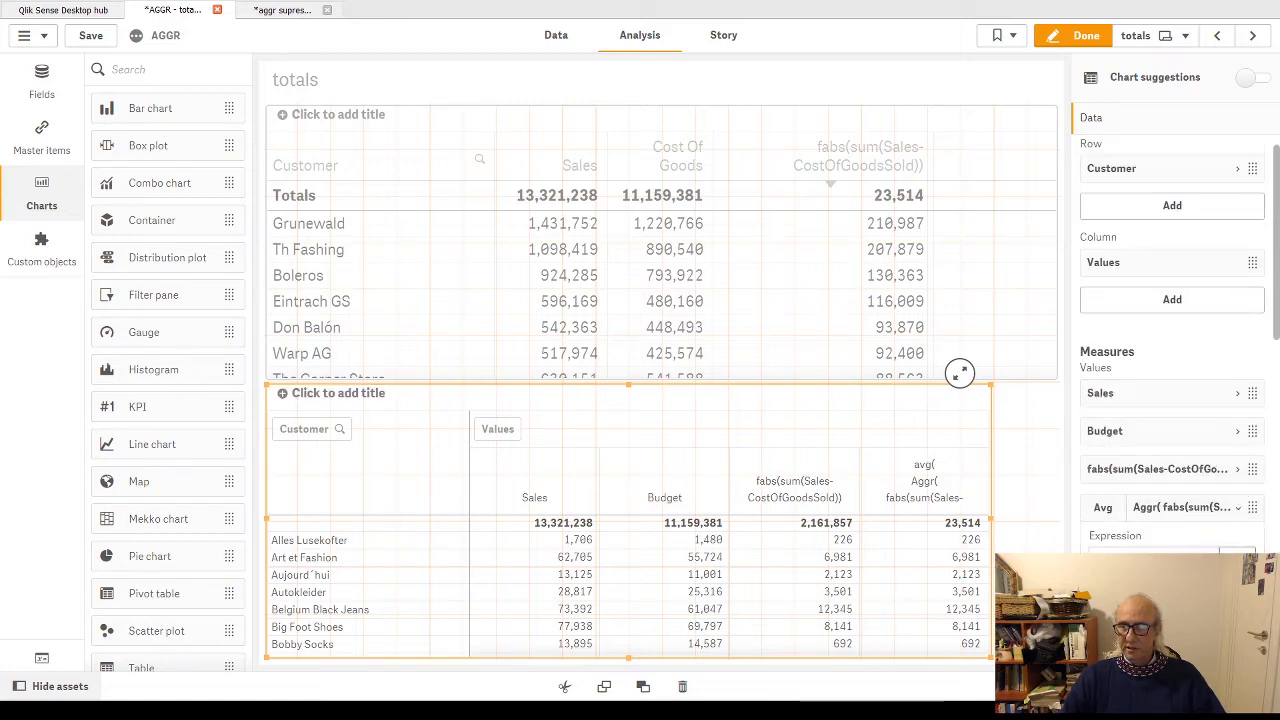
{"action": "left_click", "coordinate": [1240, 556]}
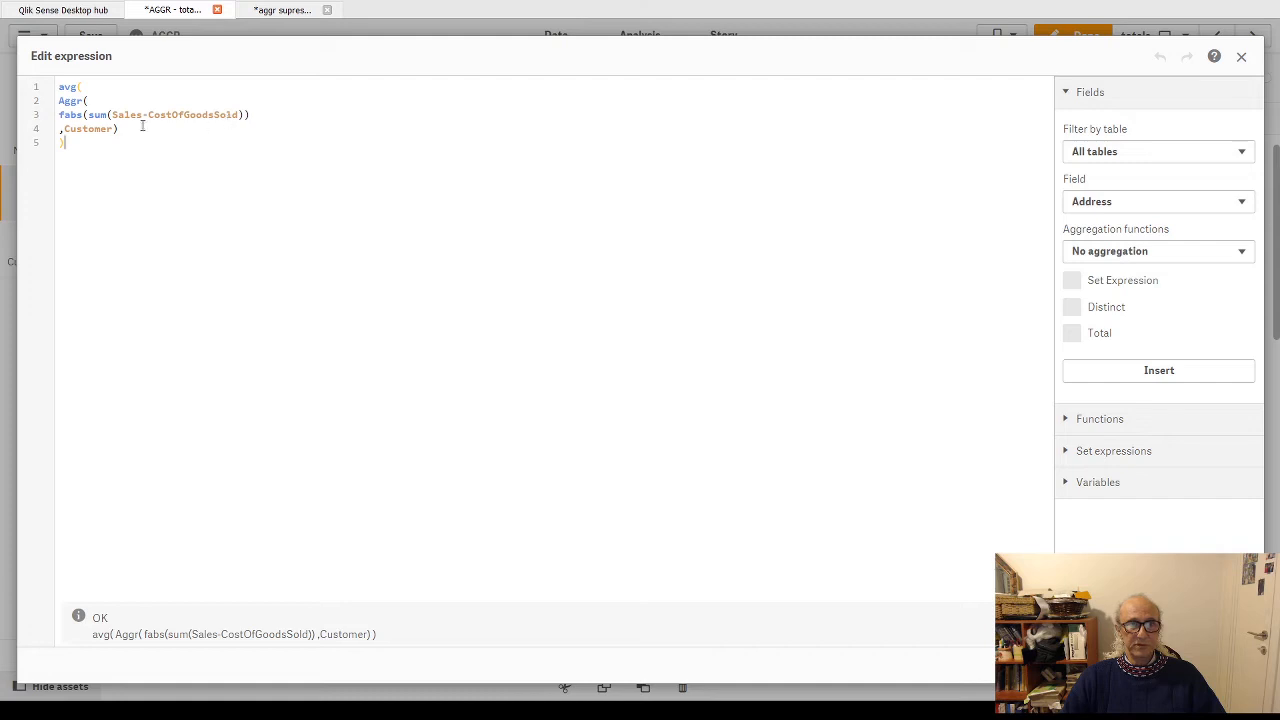
{"action": "left_click_drag", "start_coordinate": [64, 128], "coordinate": [139, 130]}
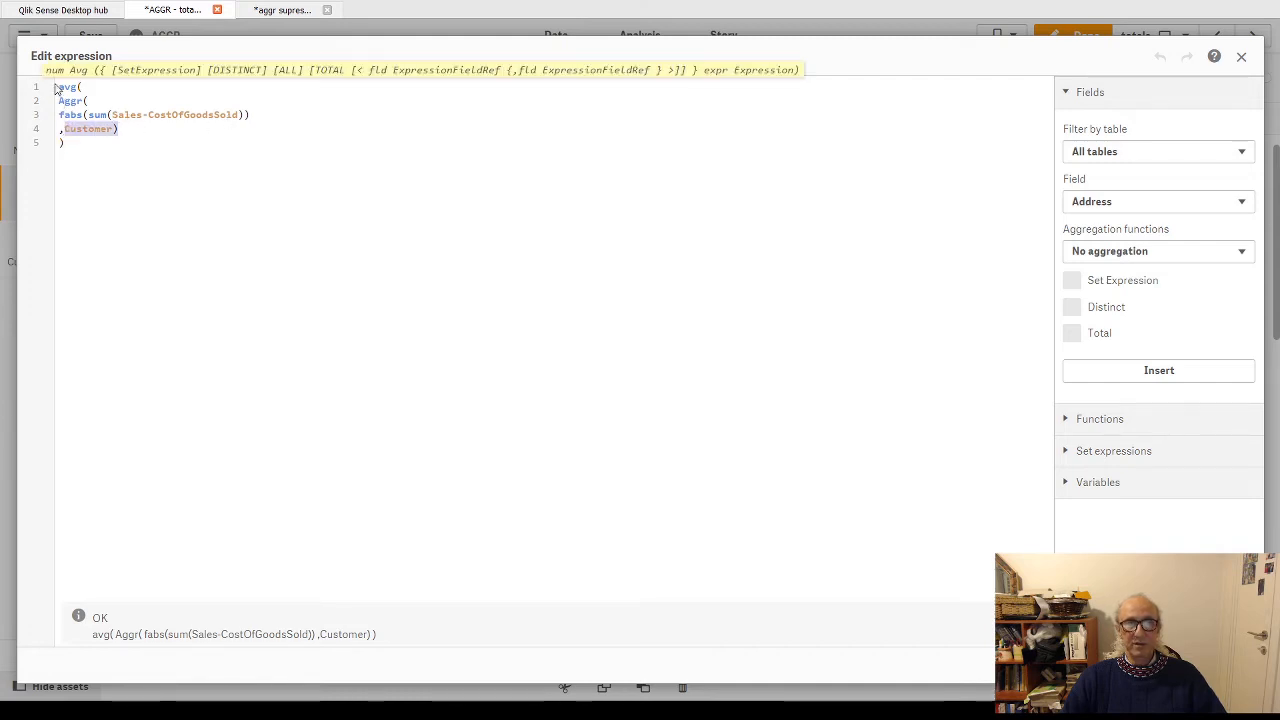
{"action": "left_click_drag", "start_coordinate": [62, 87], "coordinate": [80, 87]}
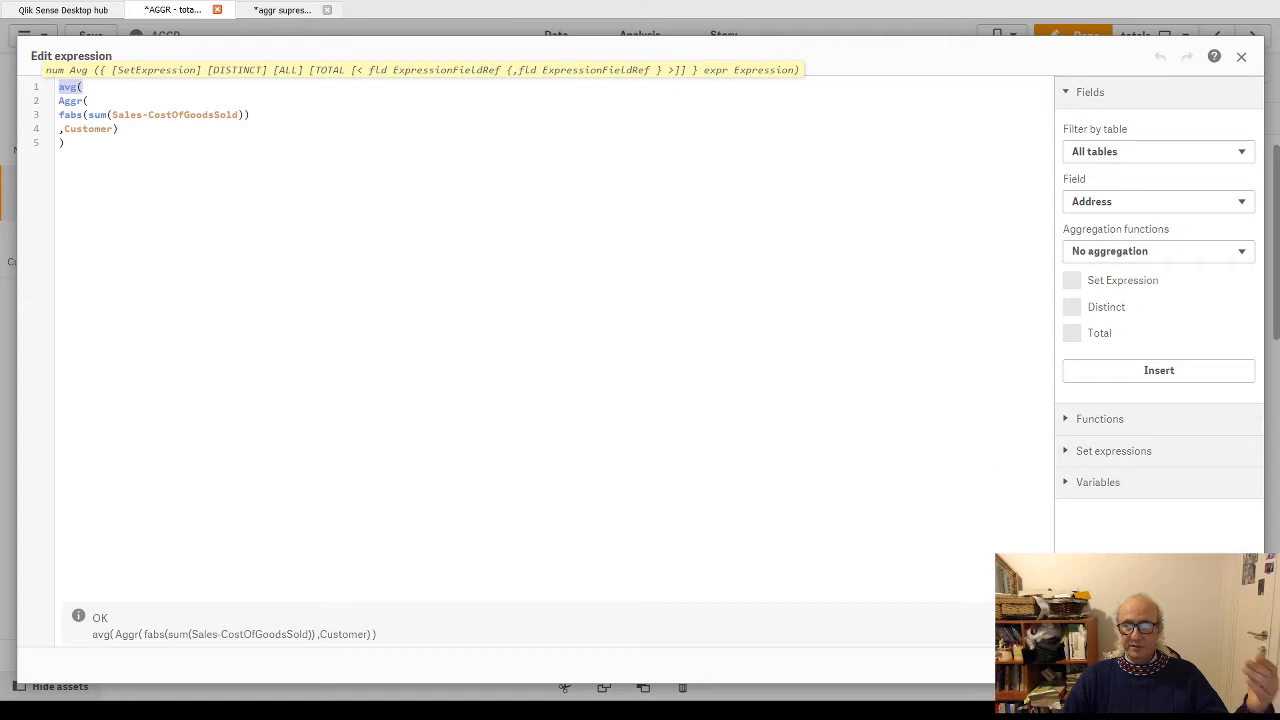
{"action": "left_click", "coordinate": [1229, 665]}
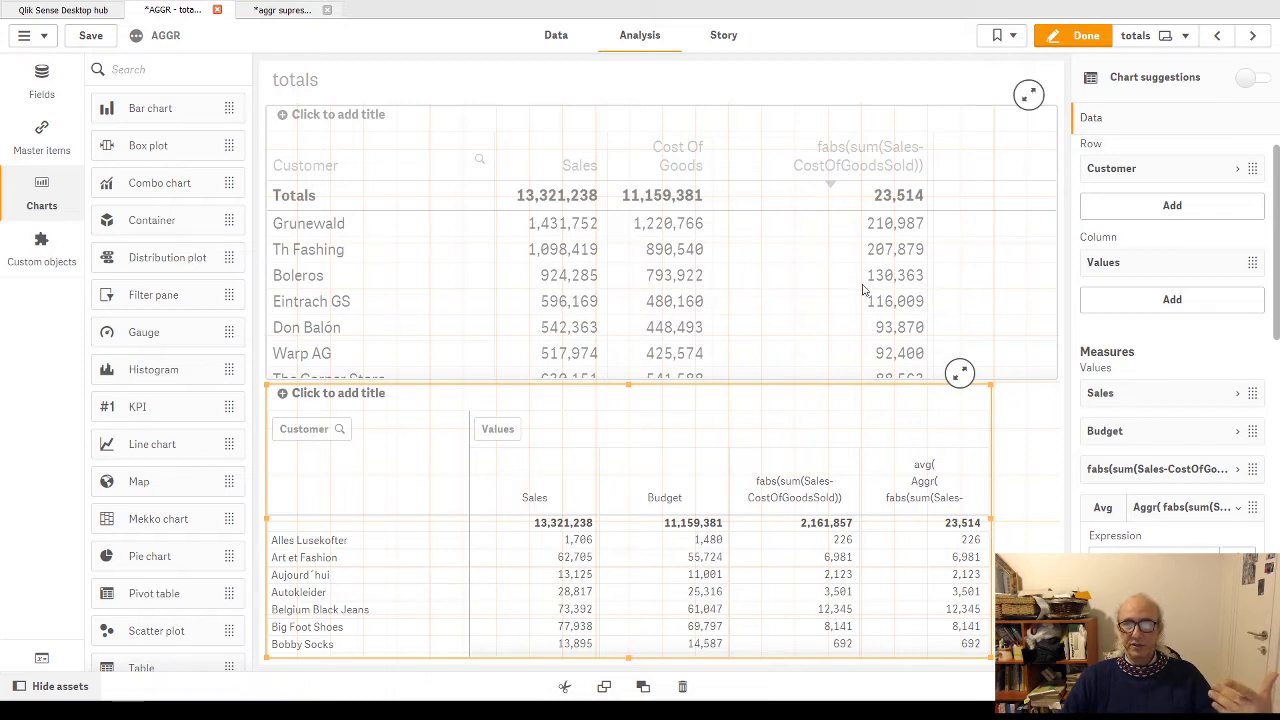
Review the totals function of the upper table's fabs(sum(Sales-CostOfGoodsSold)) column
{"action": "left_click", "coordinate": [966, 254]}
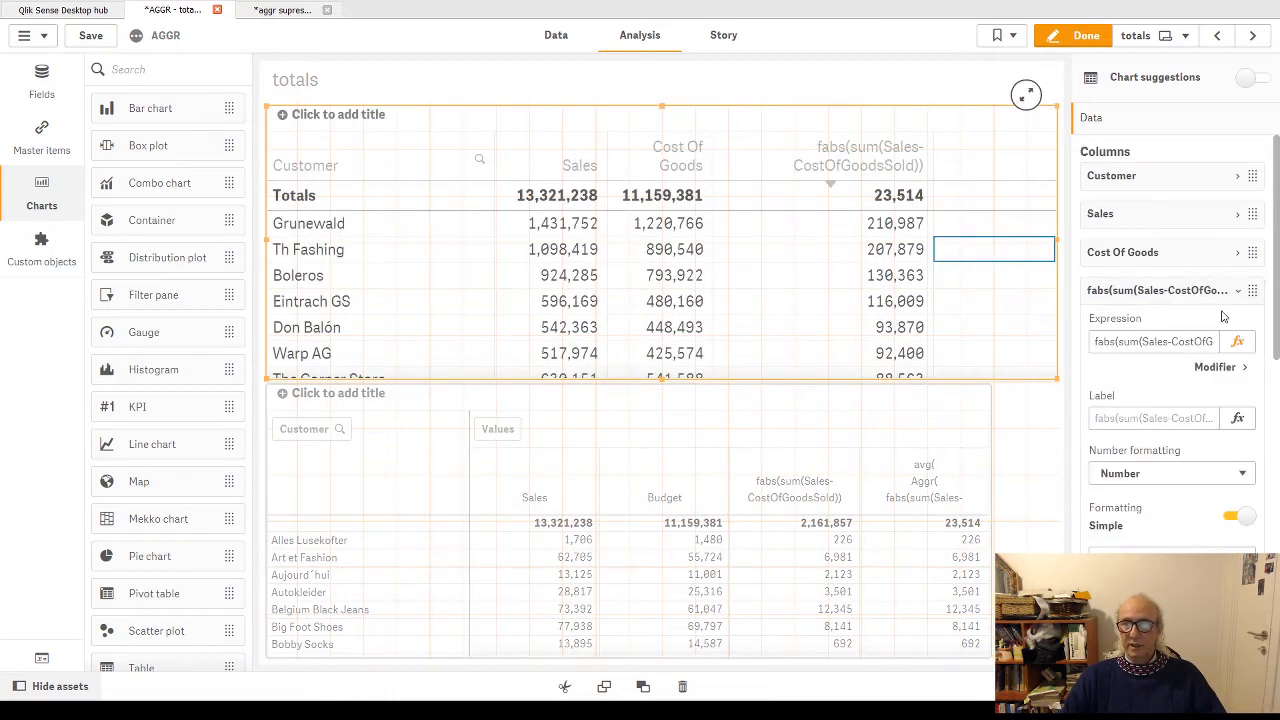
{"action": "scroll", "coordinate": [1188, 487], "scroll_direction": "down", "scroll_amount": 5}
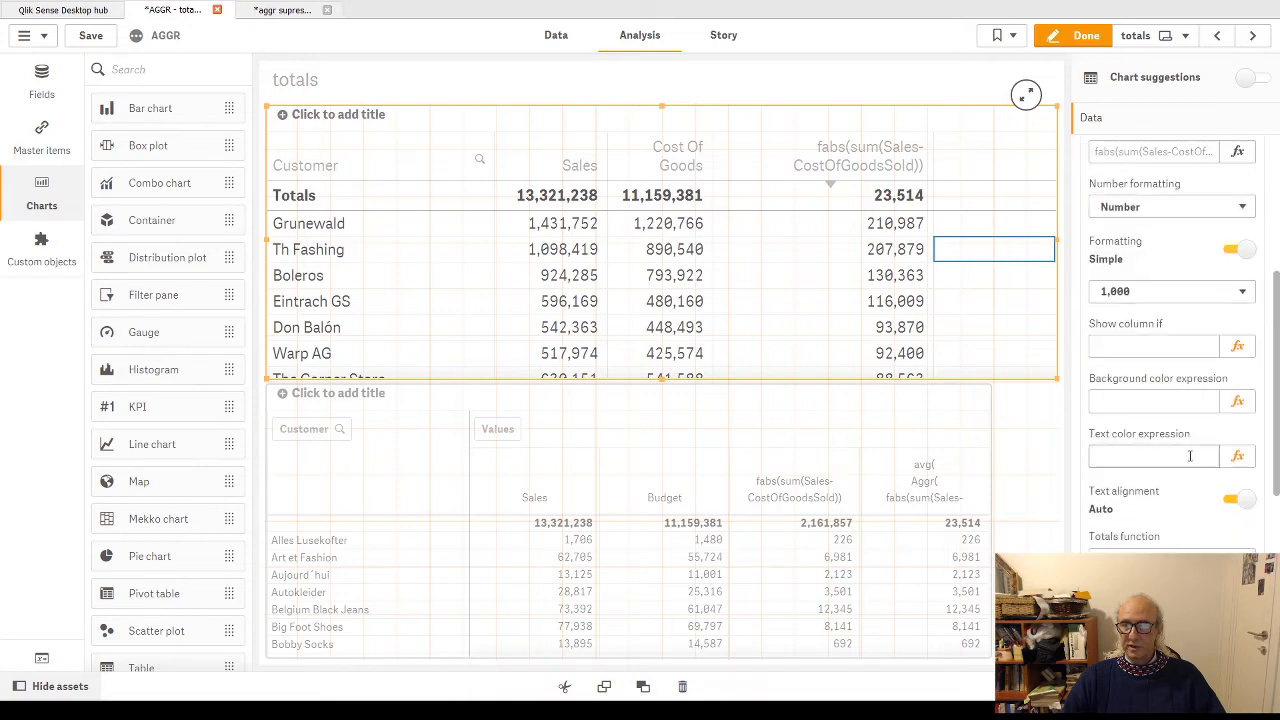
{"action": "left_click", "coordinate": [1165, 428]}
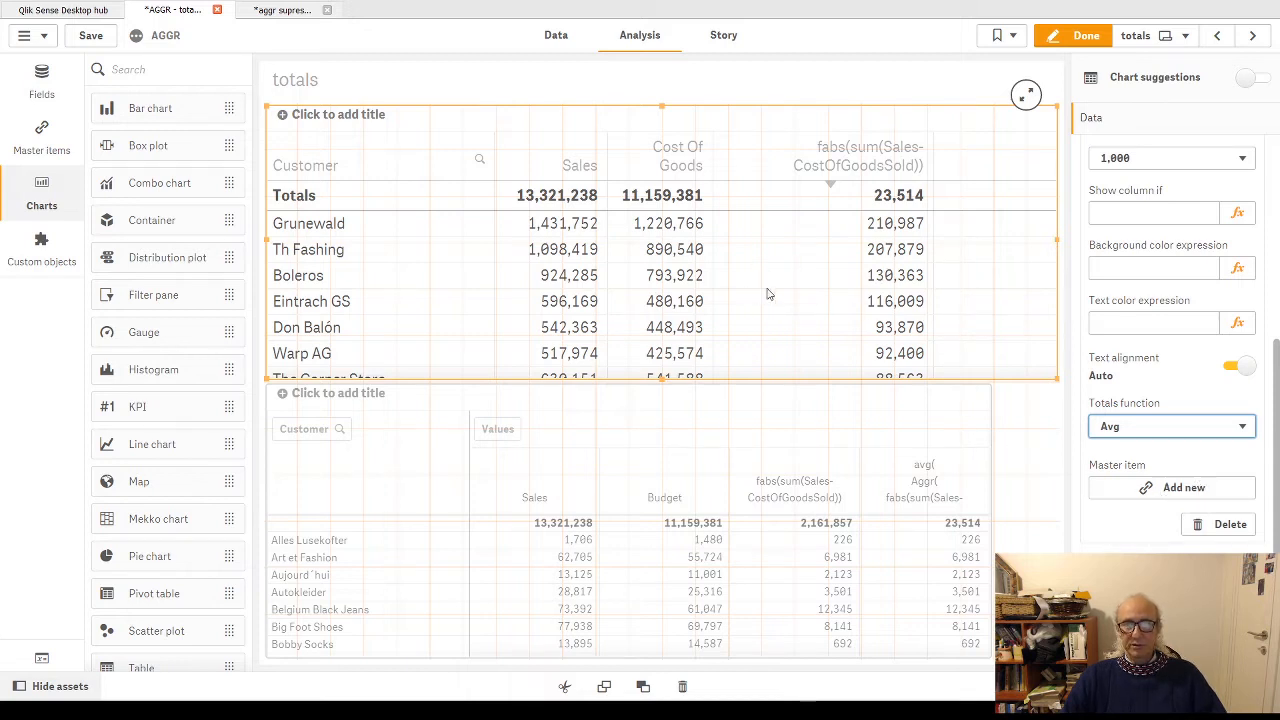
Go to the Dims sheet and examine the Customer column's properties in the table listing customers
{"action": "left_click", "coordinate": [1252, 36]}
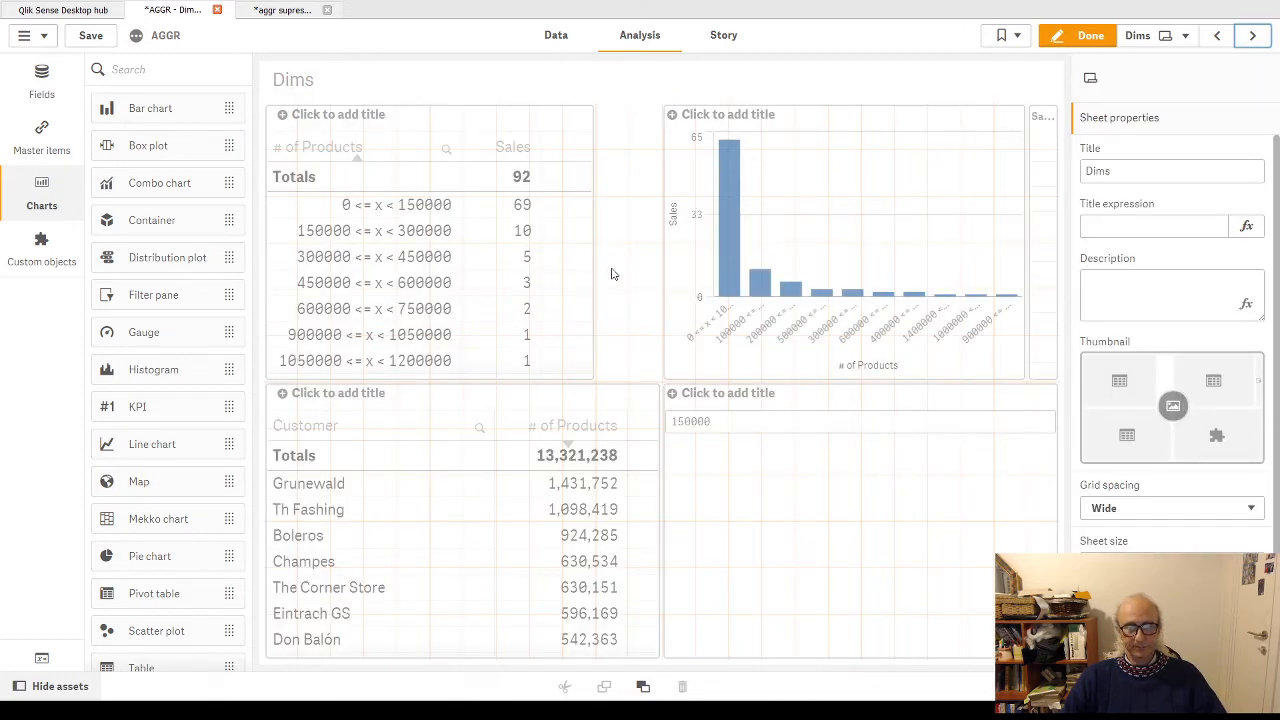
{"action": "left_click", "coordinate": [557, 411]}
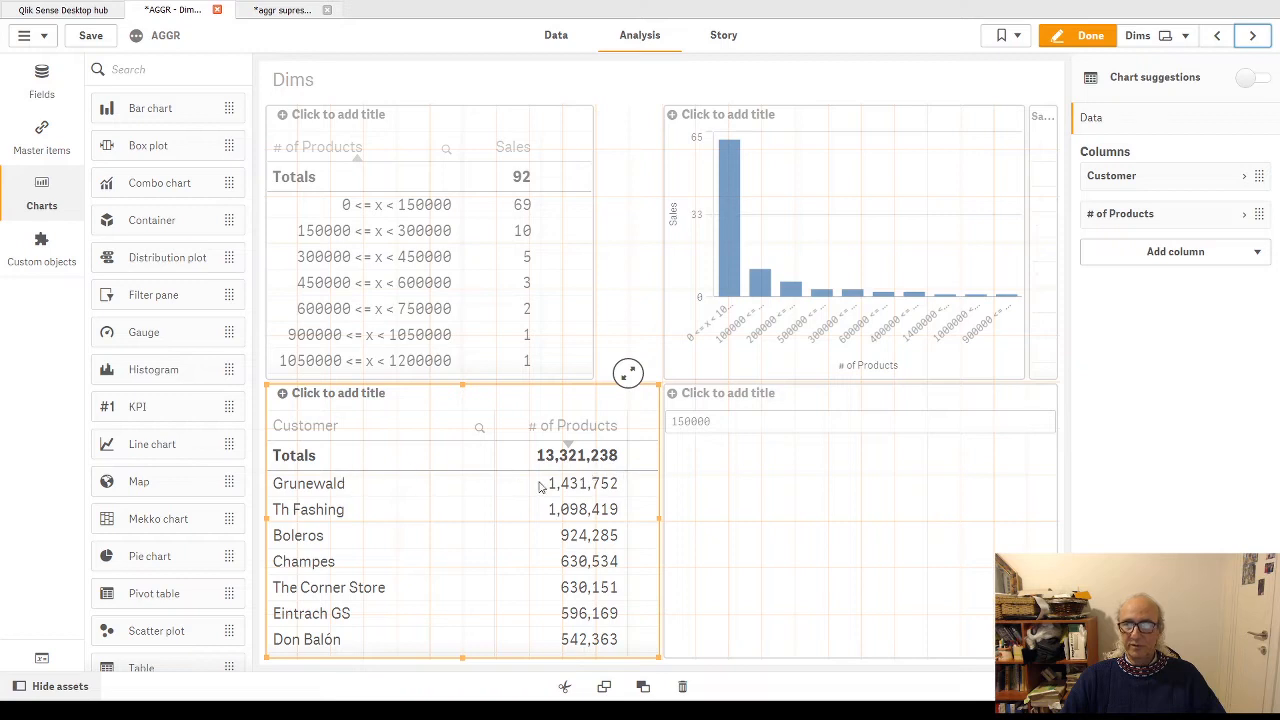
{"action": "left_click", "coordinate": [1246, 175]}
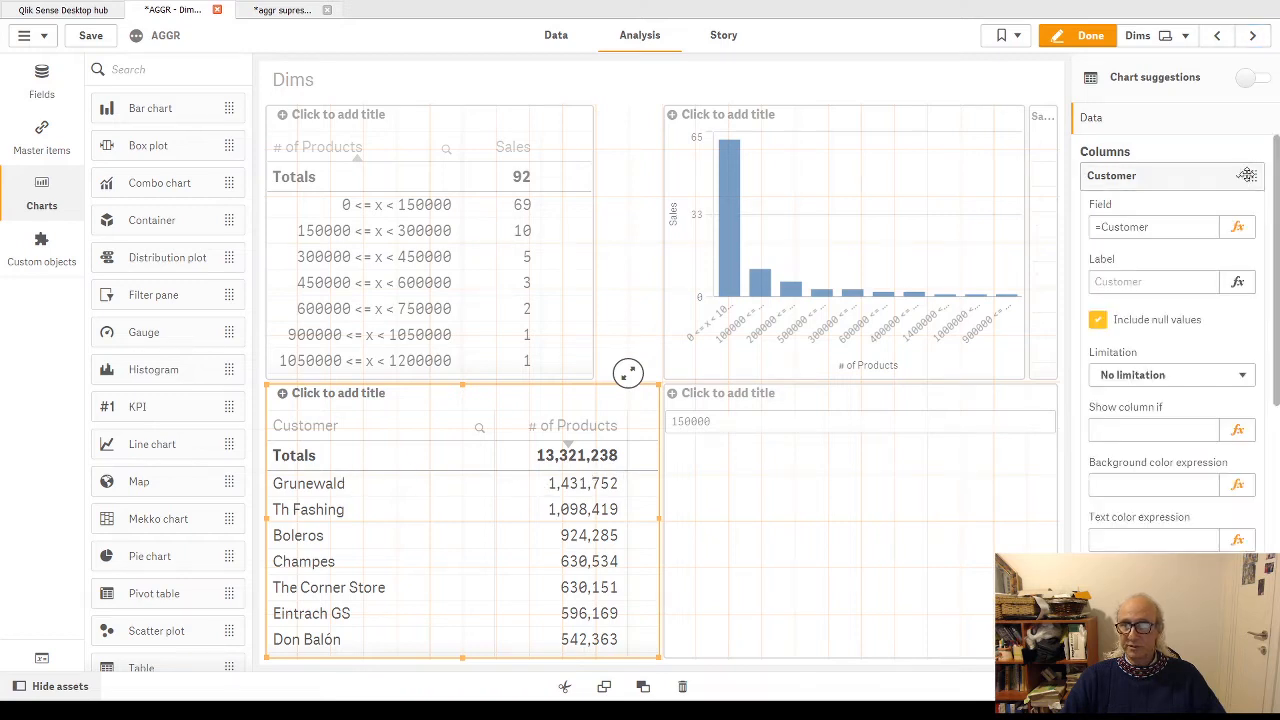
{"action": "left_click", "coordinate": [1246, 177]}
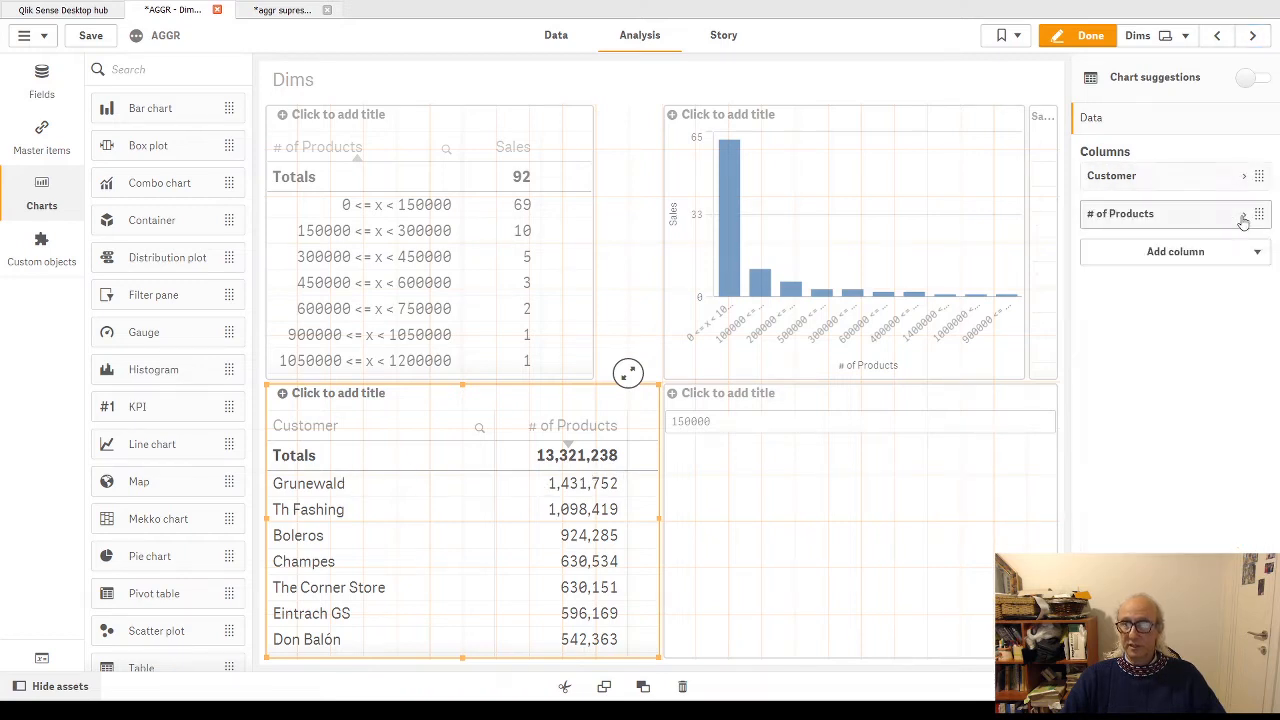
Label the Sum(Sales) column of the customer table "Sum of Sales"
{"action": "left_click", "coordinate": [1243, 219]}
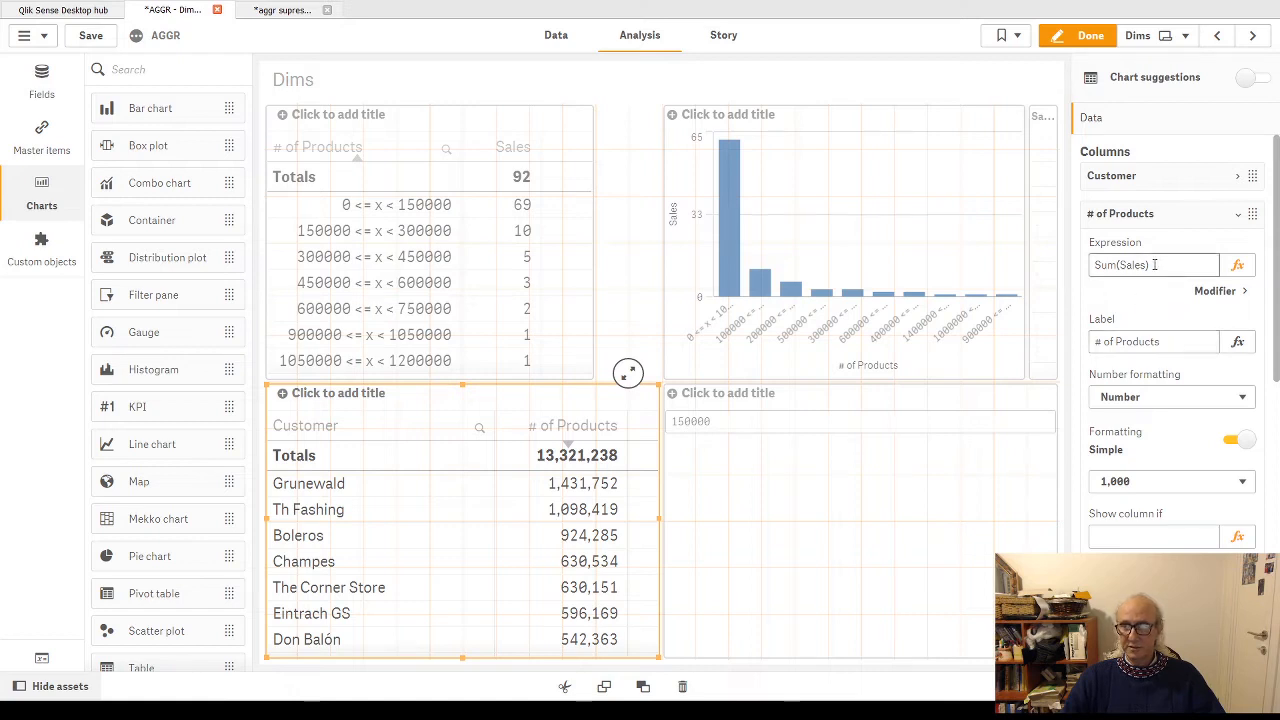
{"action": "left_click", "coordinate": [1160, 341]}
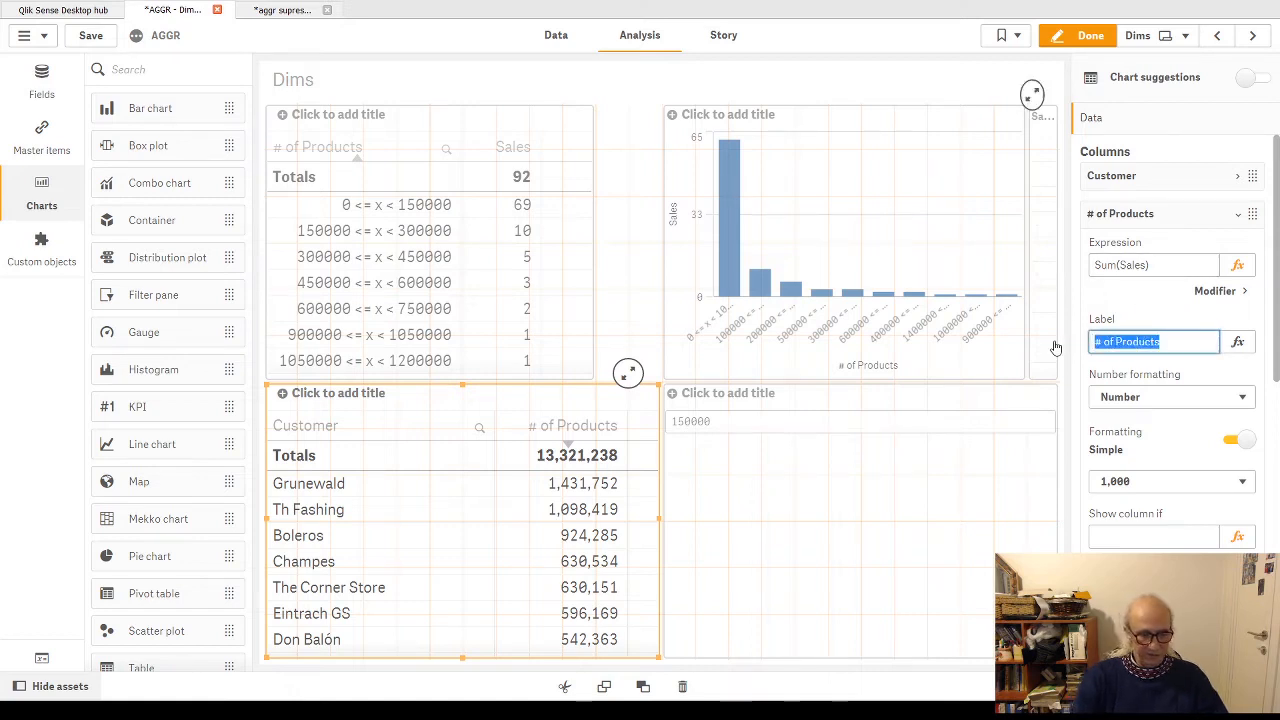
{"action": "type", "text": "Sum of Sales"}
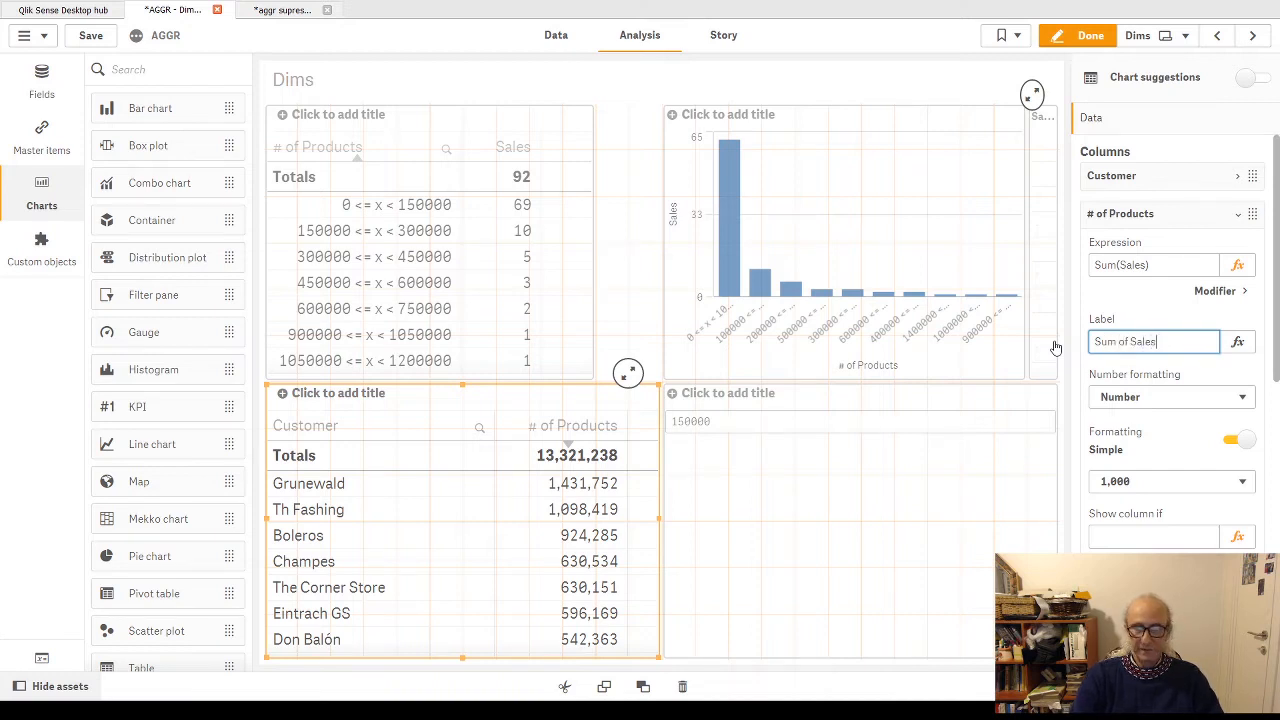
{"action": "key", "text": "Return"}
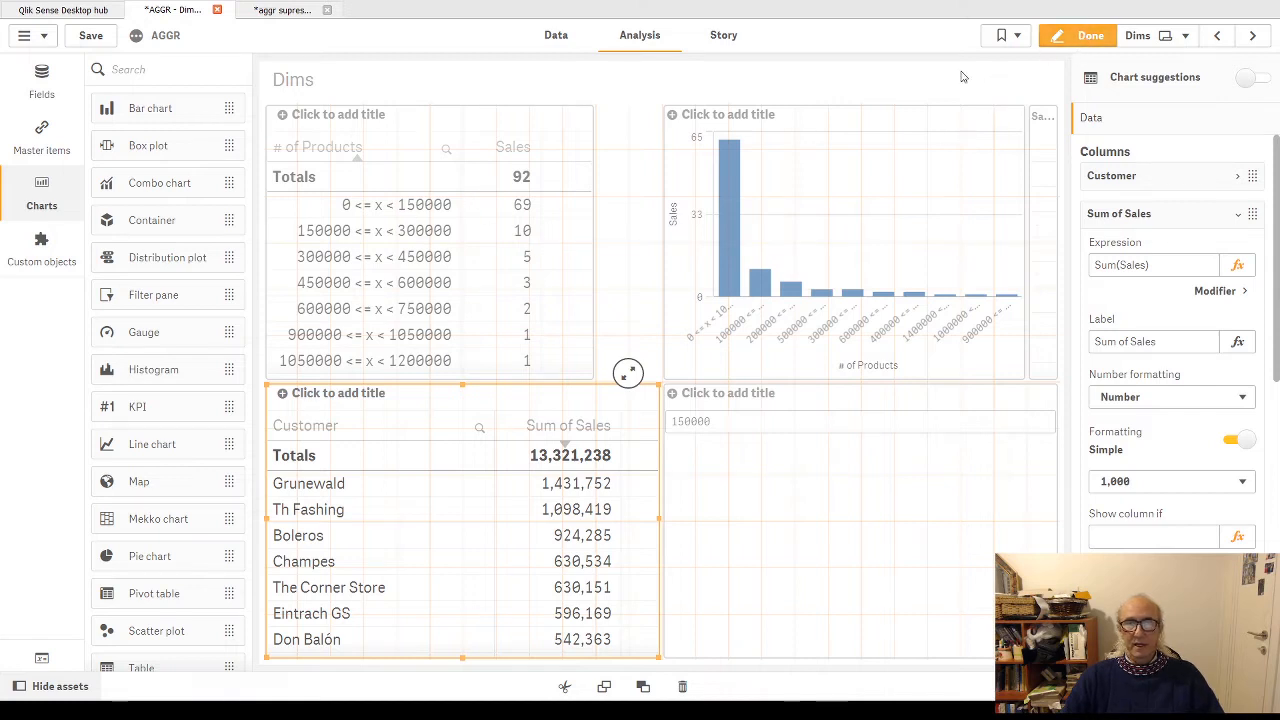
Examine the Sales measure's expression in the table that lists value ranges
{"action": "left_click", "coordinate": [575, 160]}
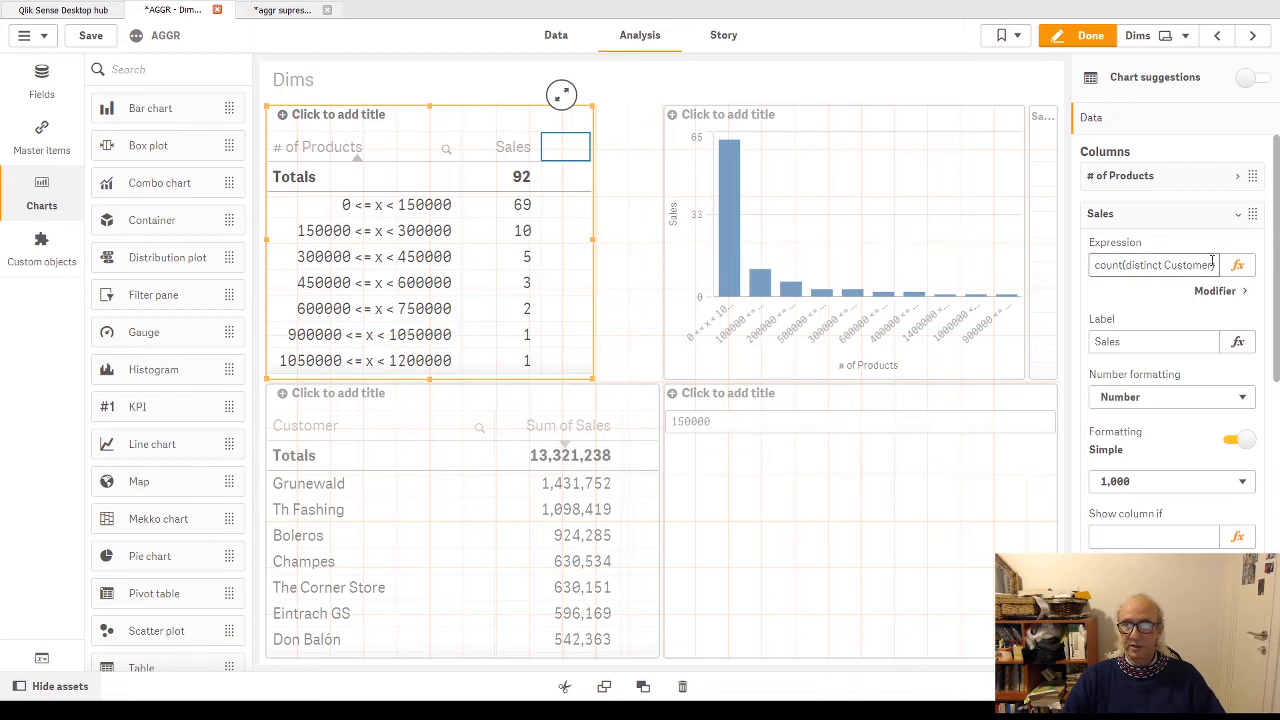
{"action": "left_click", "coordinate": [1238, 213]}
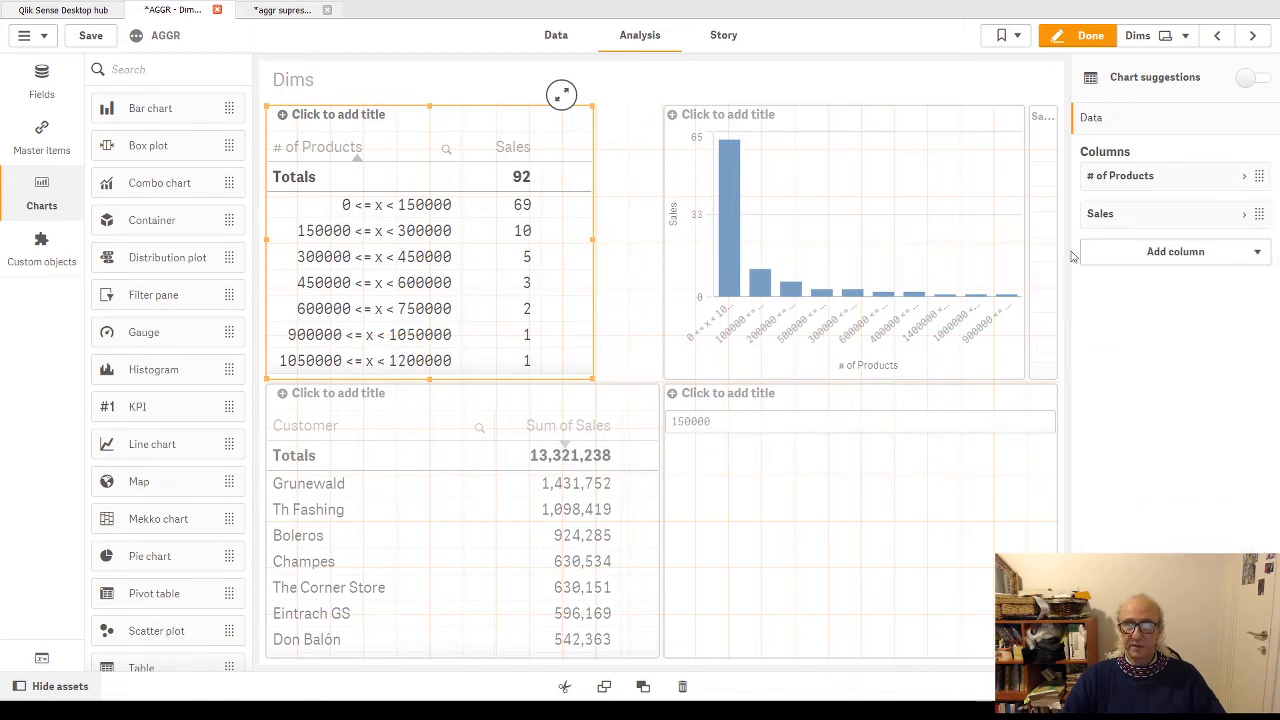
{"action": "left_click", "coordinate": [1248, 216]}
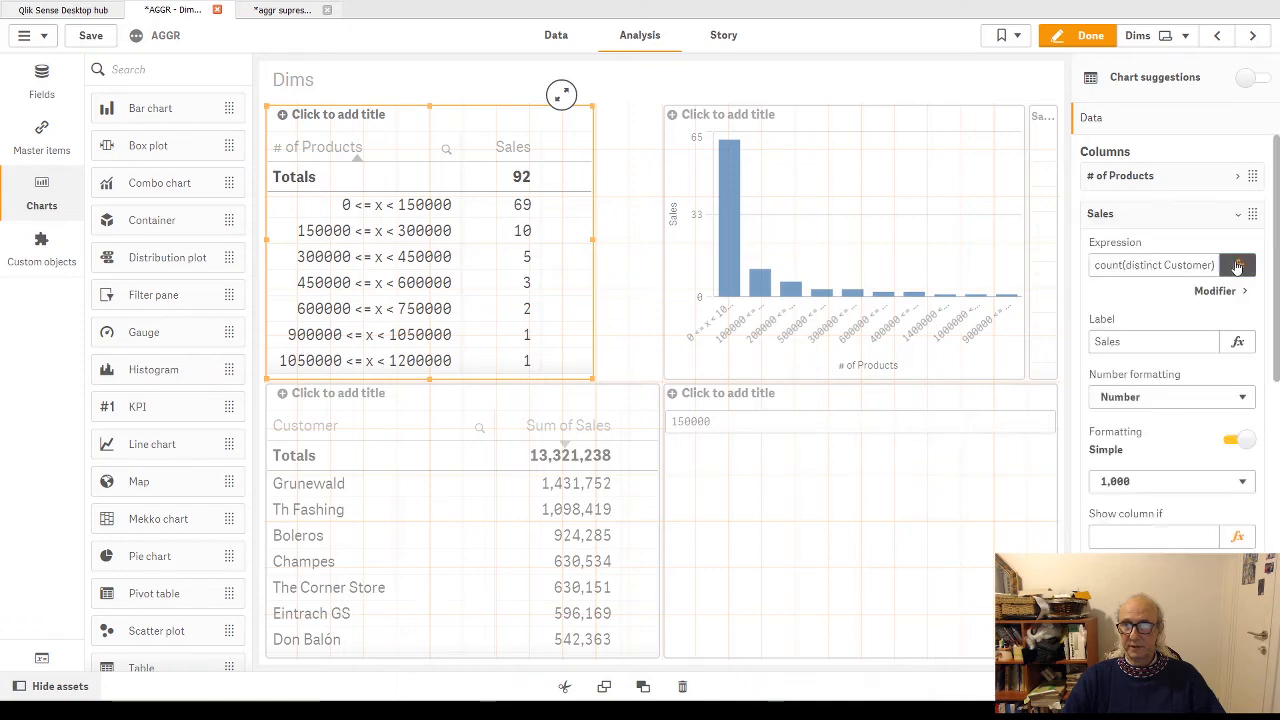
{"action": "left_click", "coordinate": [1245, 262]}
{"action": "key", "text": "Escape"}
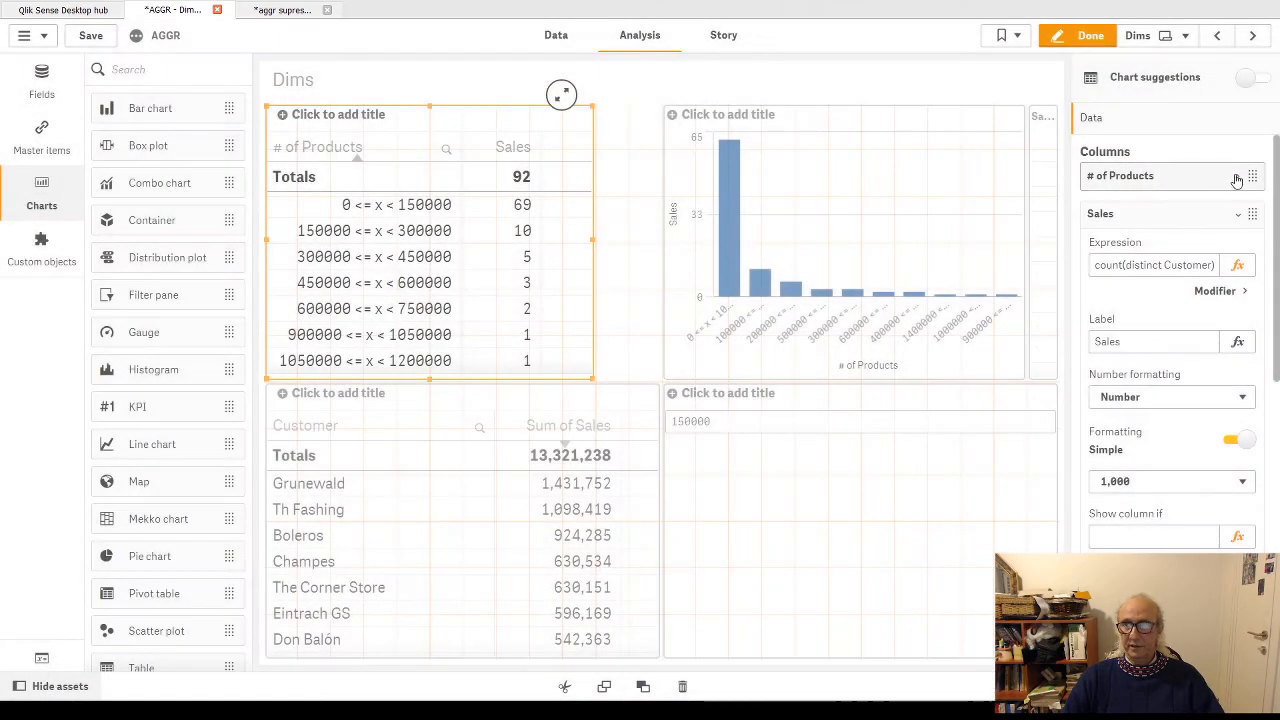
Examine the # of Products dimension's expression, focusing on the Aggr(Sum(Sales),Customer) part inside the Class function
{"action": "left_click", "coordinate": [1236, 179]}
{"action": "left_click", "coordinate": [1237, 227]}
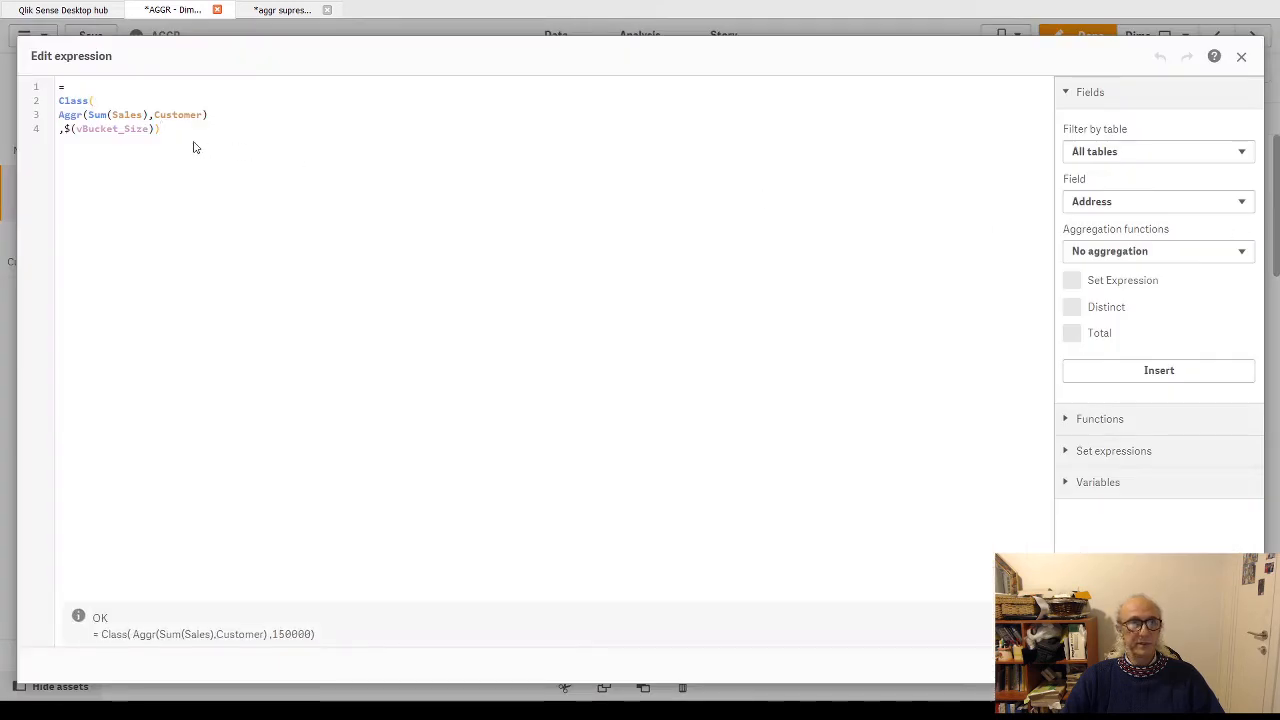
{"action": "left_click_drag", "start_coordinate": [60, 116], "coordinate": [237, 114]}
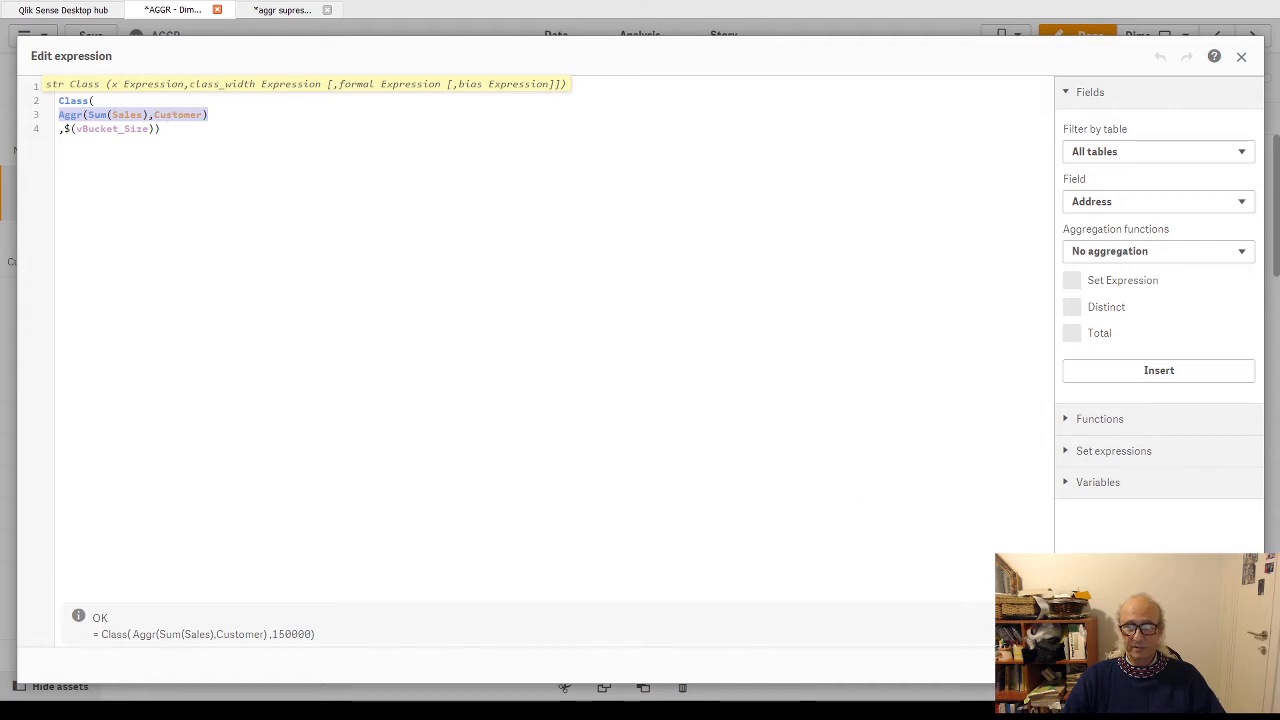
{"action": "left_click", "coordinate": [1152, 665]}
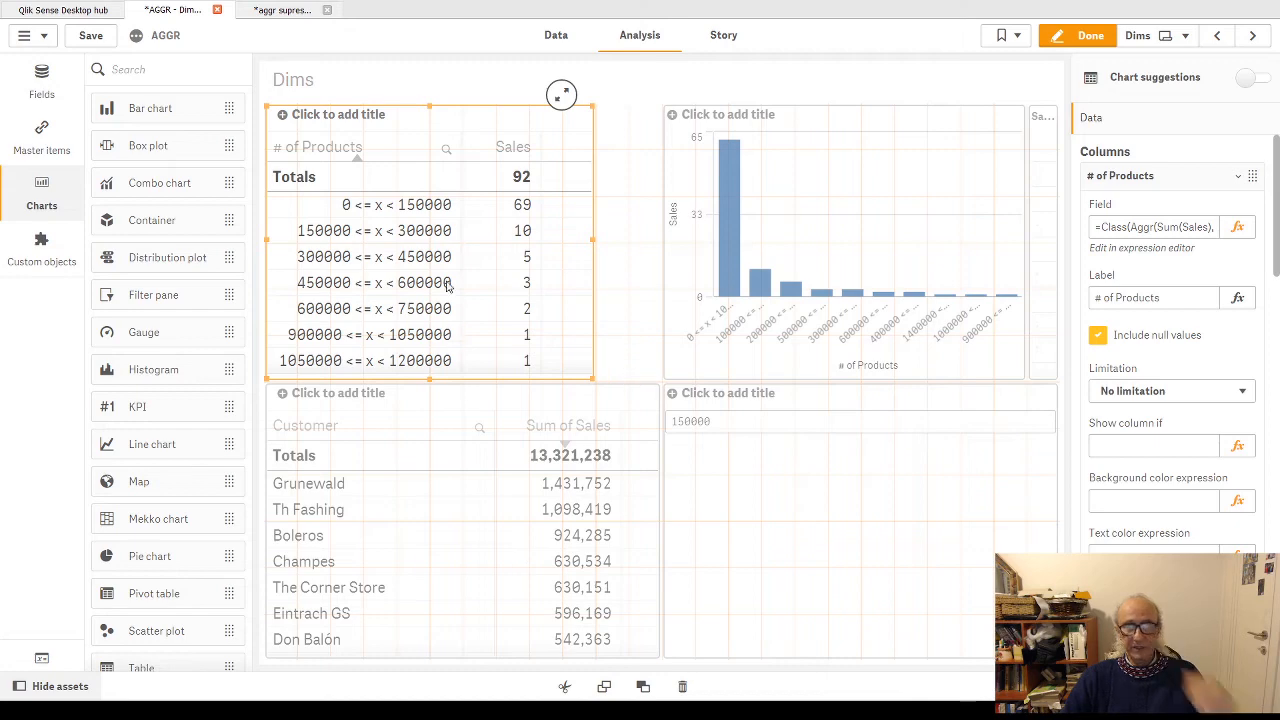
Comment out the Class( and ,$(vBucket_Size)) lines in the # of Products dimension expression and apply it
{"action": "left_click", "coordinate": [1237, 227]}
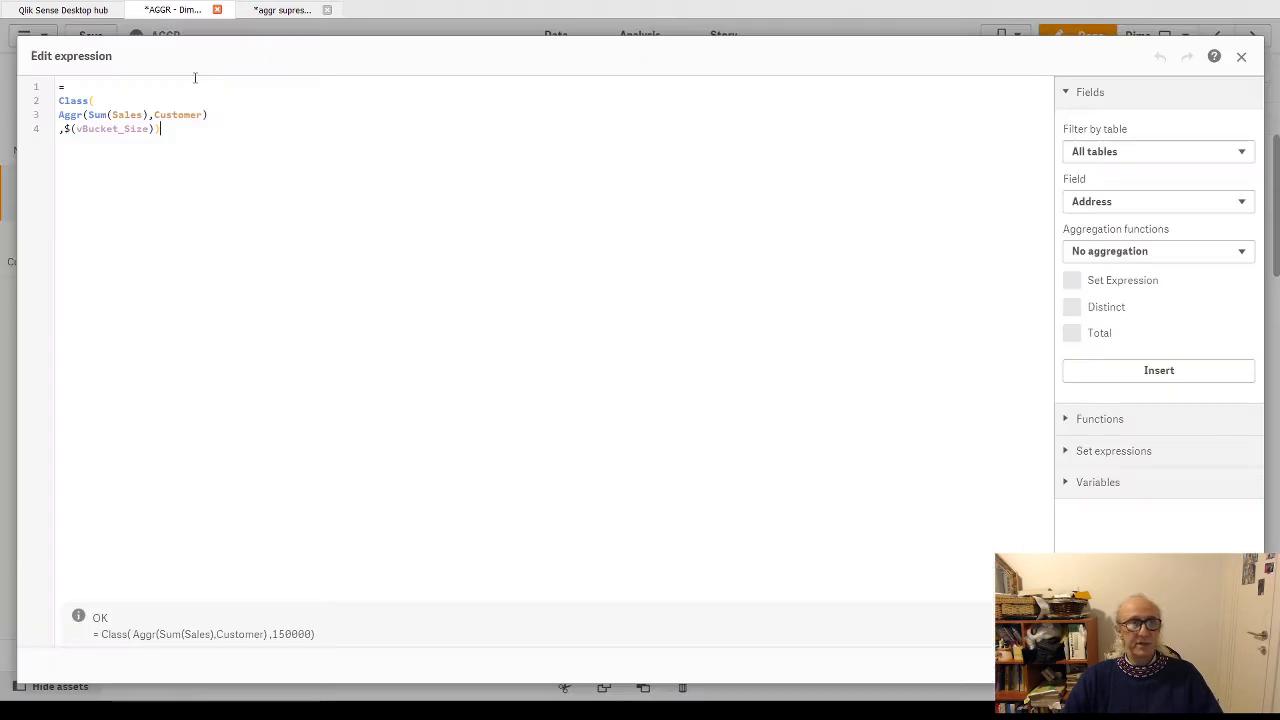
{"action": "left_click", "coordinate": [59, 101]}
{"action": "type", "text": "//"}
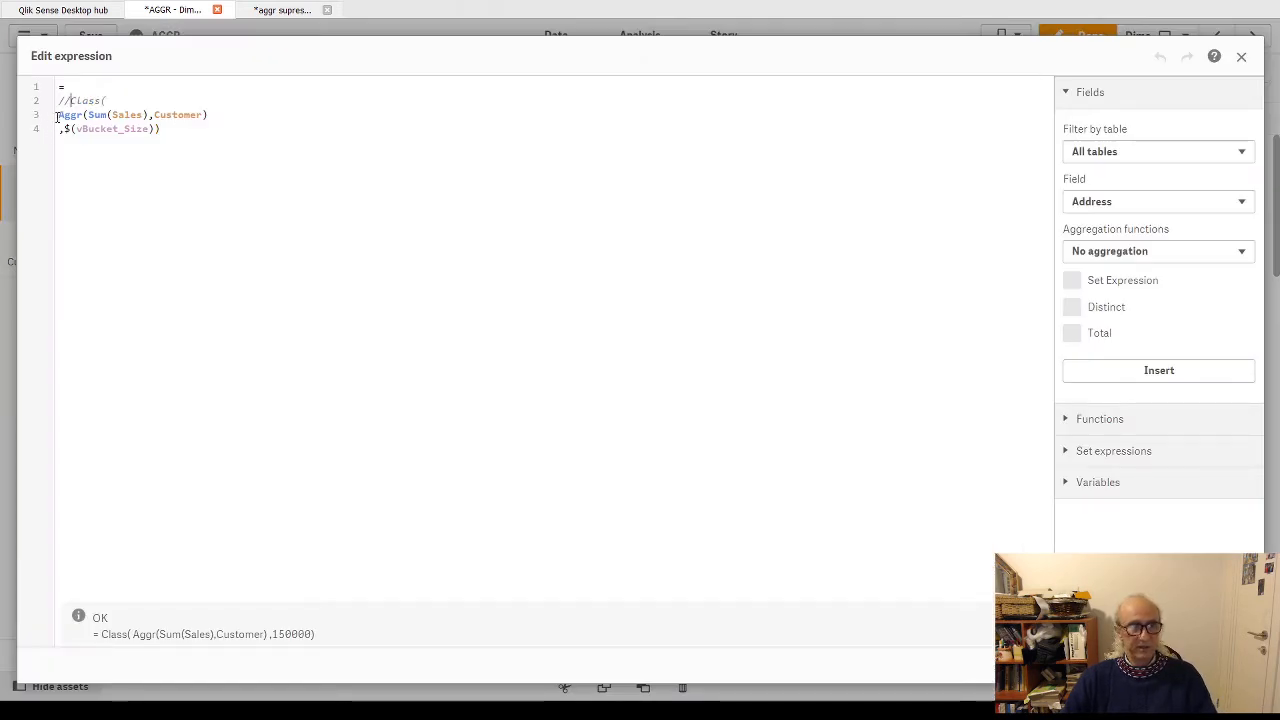
{"action": "left_click", "coordinate": [58, 128]}
{"action": "type", "text": "//"}
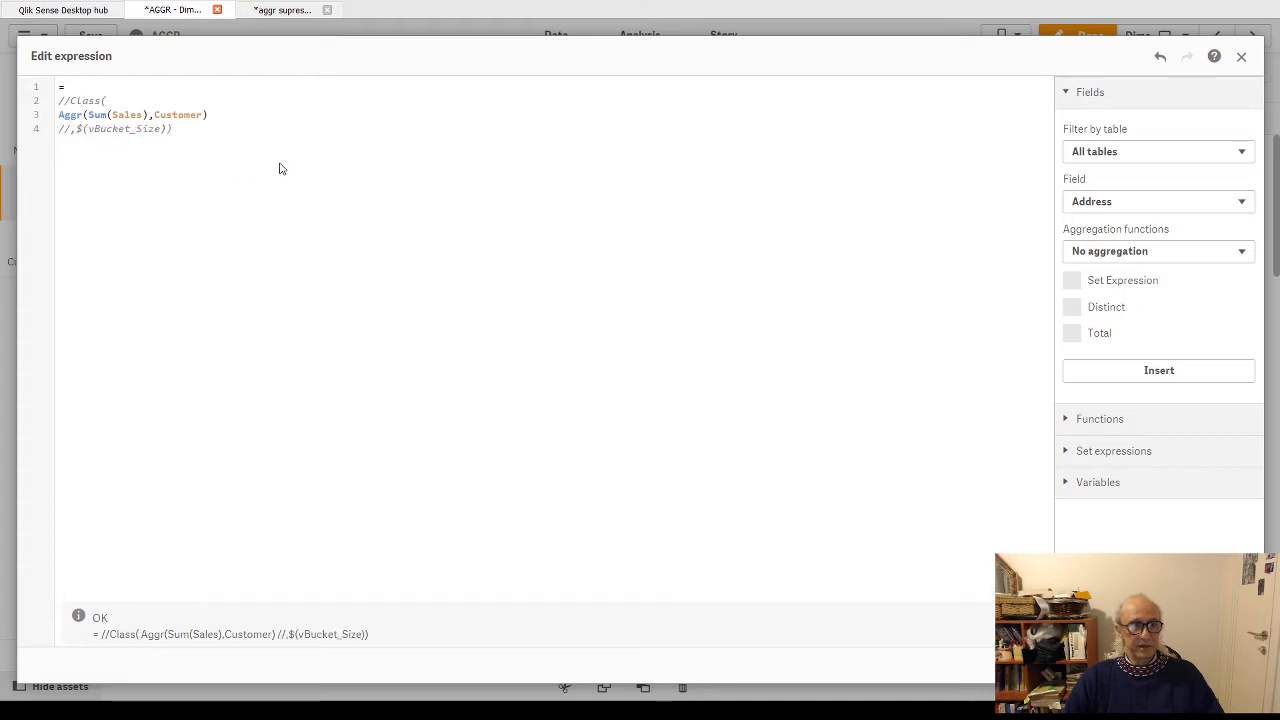
{"action": "left_click", "coordinate": [1230, 665]}
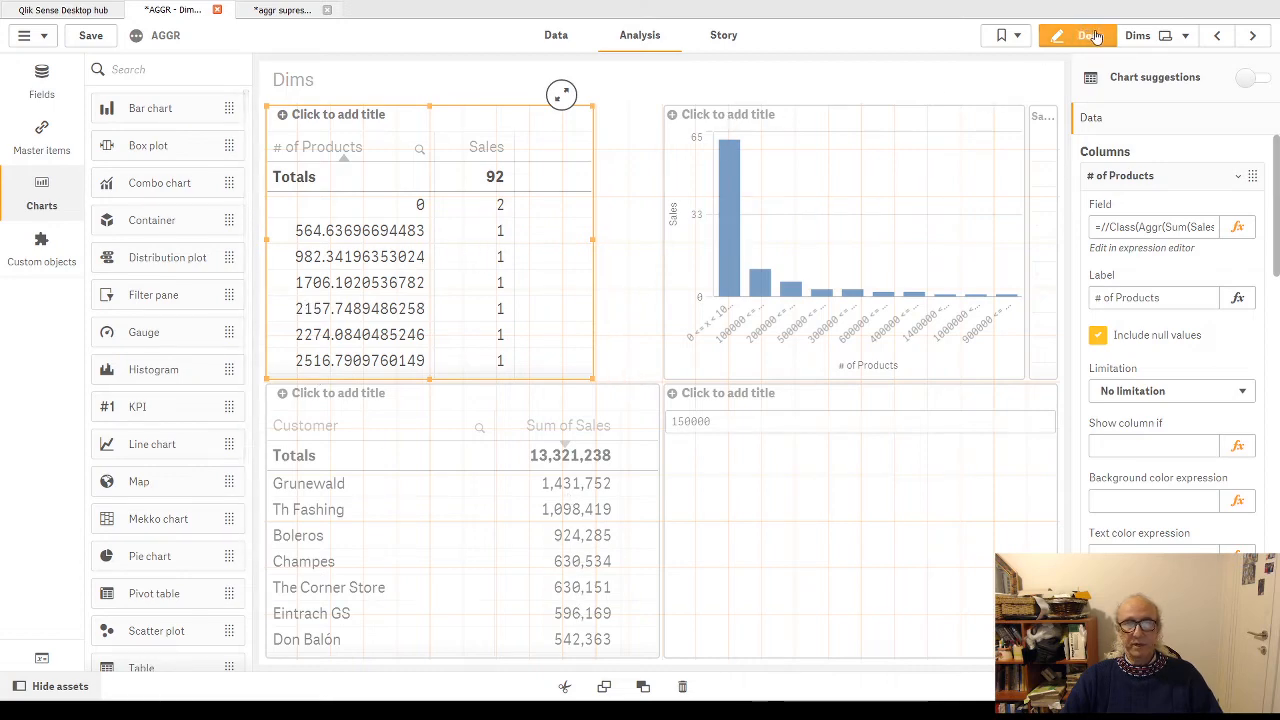
Leave edit mode and look through the individual Aggr values in the # of Products table
{"action": "left_click", "coordinate": [1087, 36]}
{"action": "scroll", "coordinate": [244, 260], "scroll_direction": "down", "scroll_amount": 10}
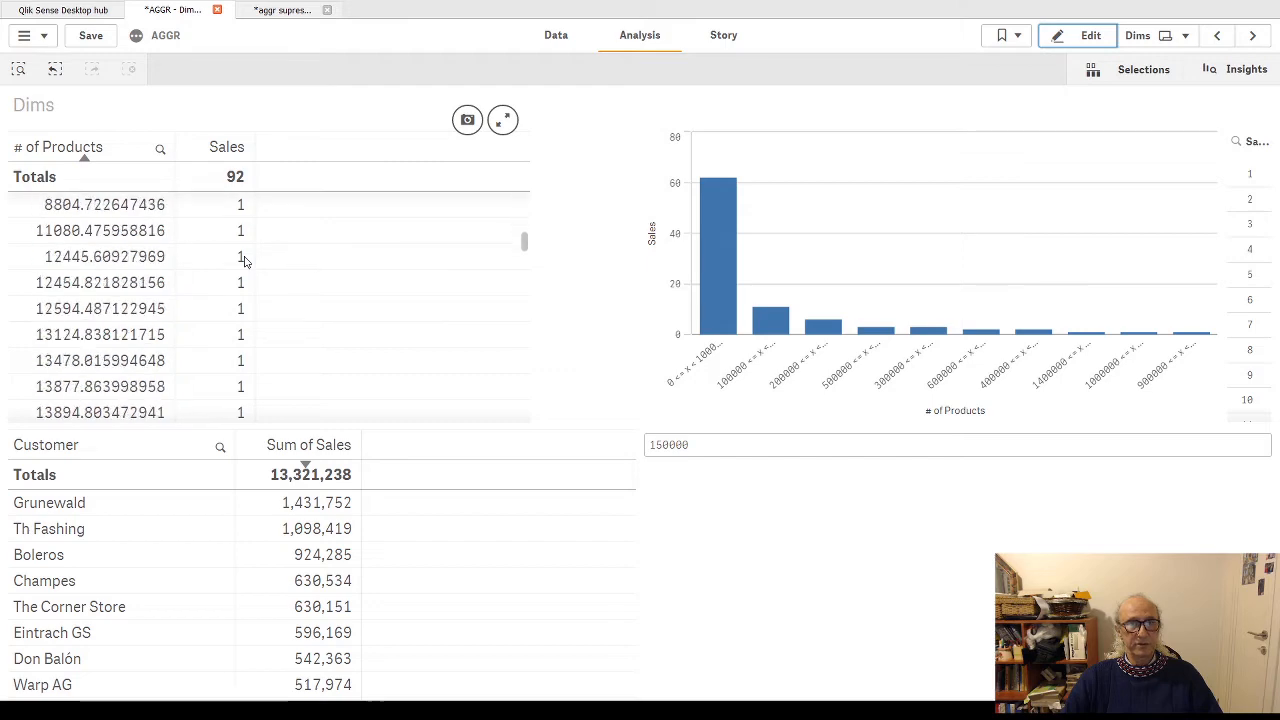
{"action": "left_click_drag", "start_coordinate": [523, 277], "coordinate": [533, 205]}
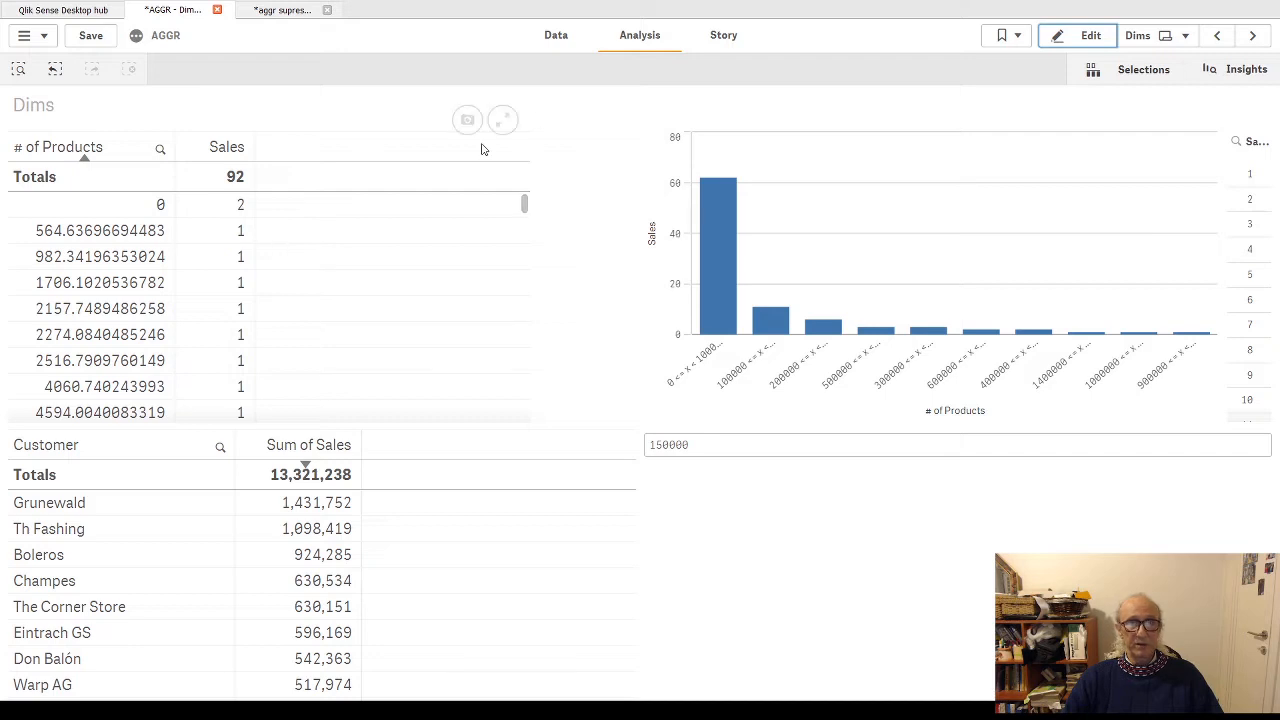
Return to edit mode and uncomment the Class( and ,$(vBucket_Size)) lines in the # of Products dimension expression
{"action": "left_click", "coordinate": [1088, 37]}
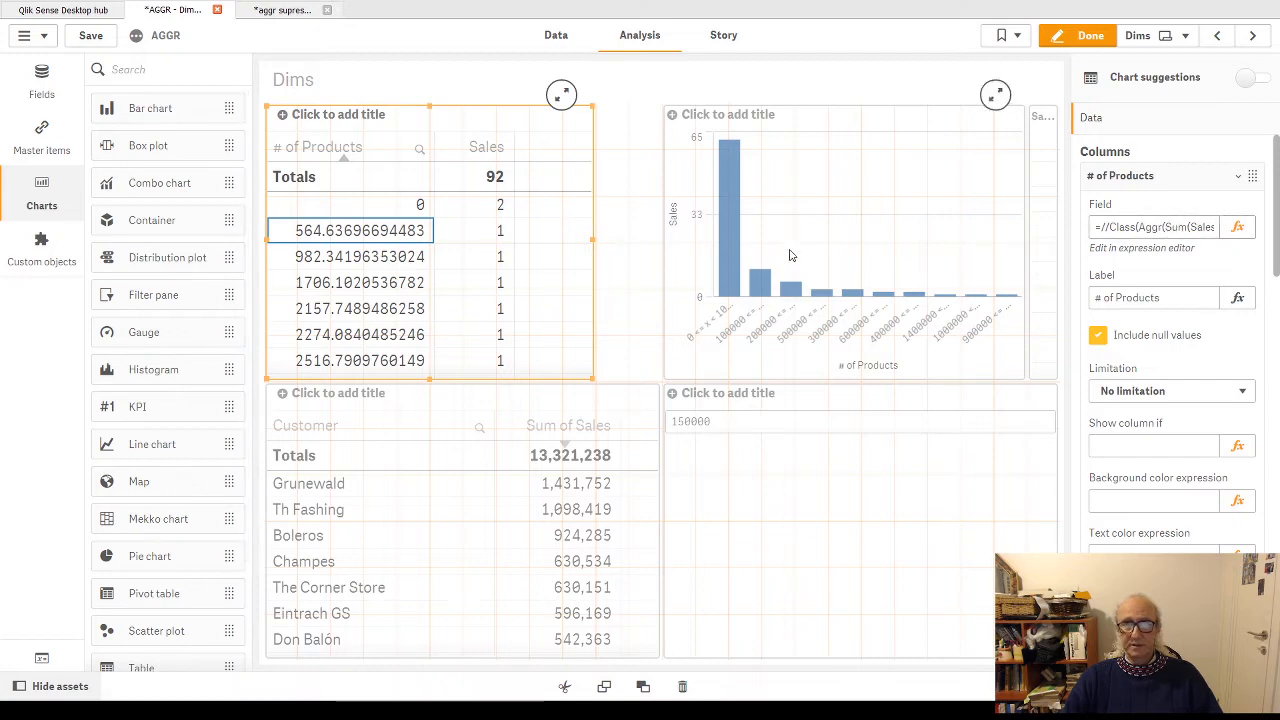
{"action": "left_click", "coordinate": [1252, 232]}
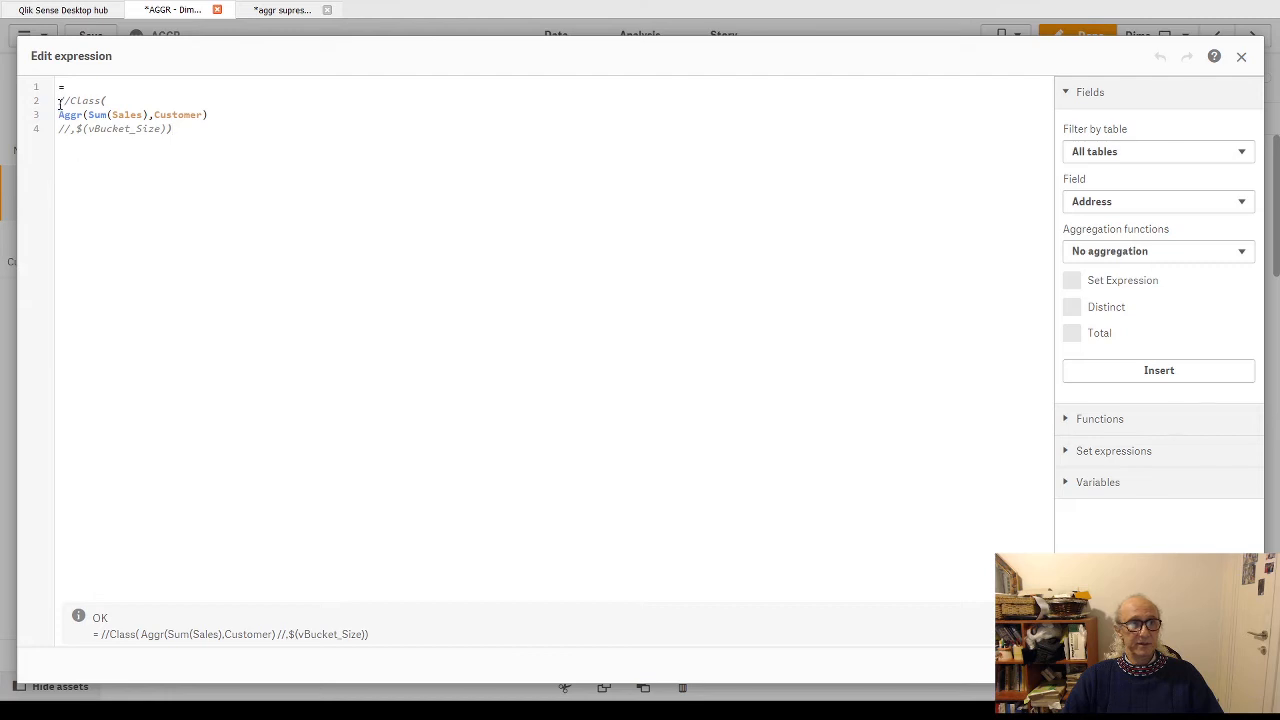
{"action": "key", "text": "Delete"}
{"action": "key", "text": "Delete"}
{"action": "left_click", "coordinate": [60, 130]}
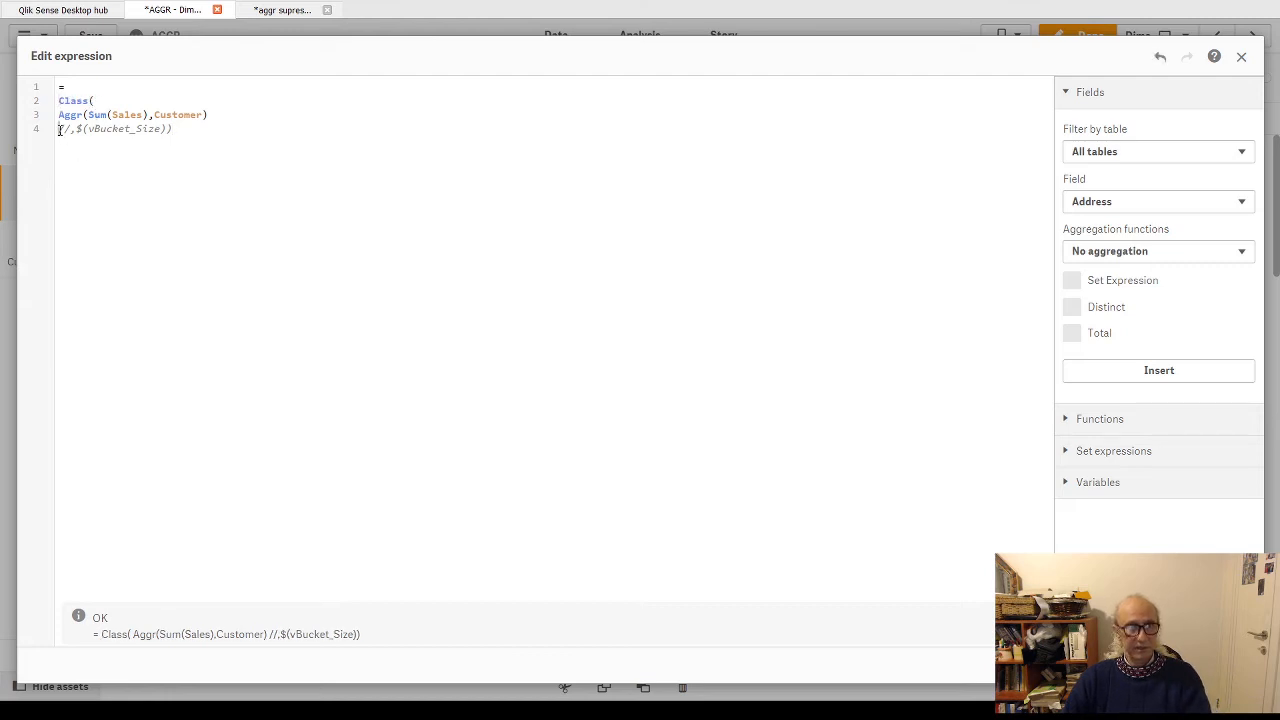
{"action": "key", "text": "Delete"}
{"action": "key", "text": "Delete"}
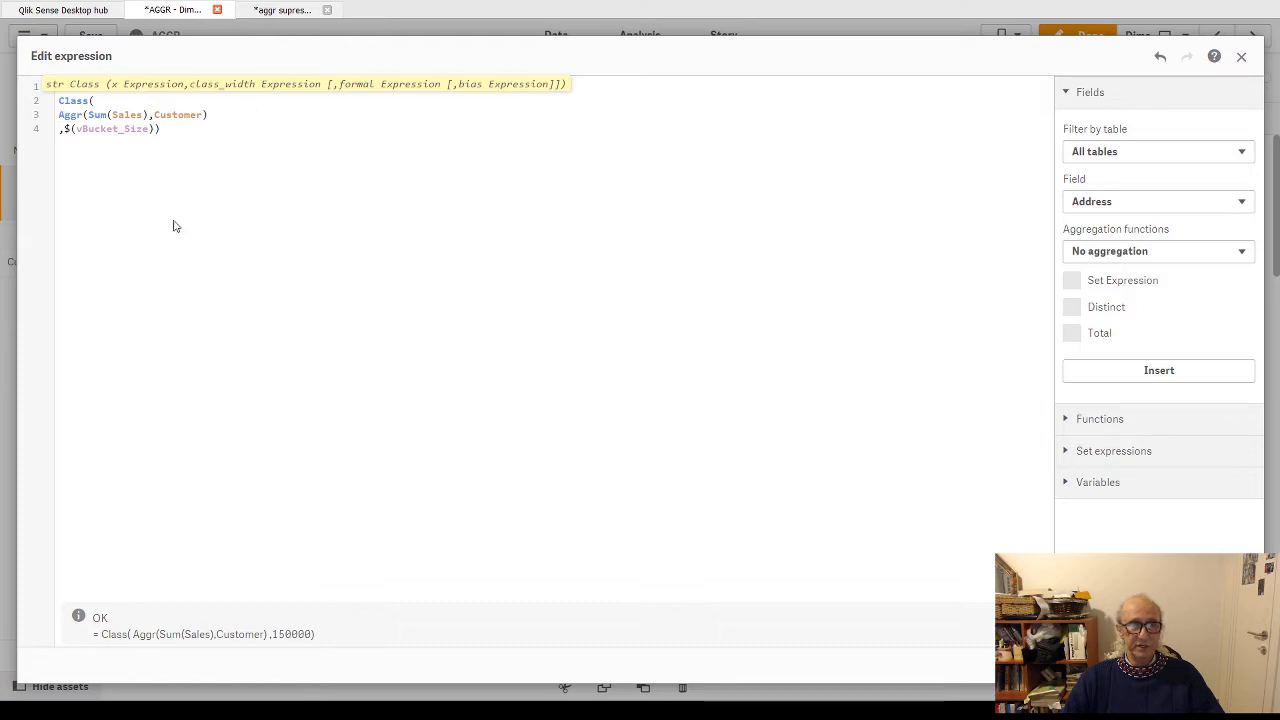
{"action": "left_click", "coordinate": [1226, 665]}
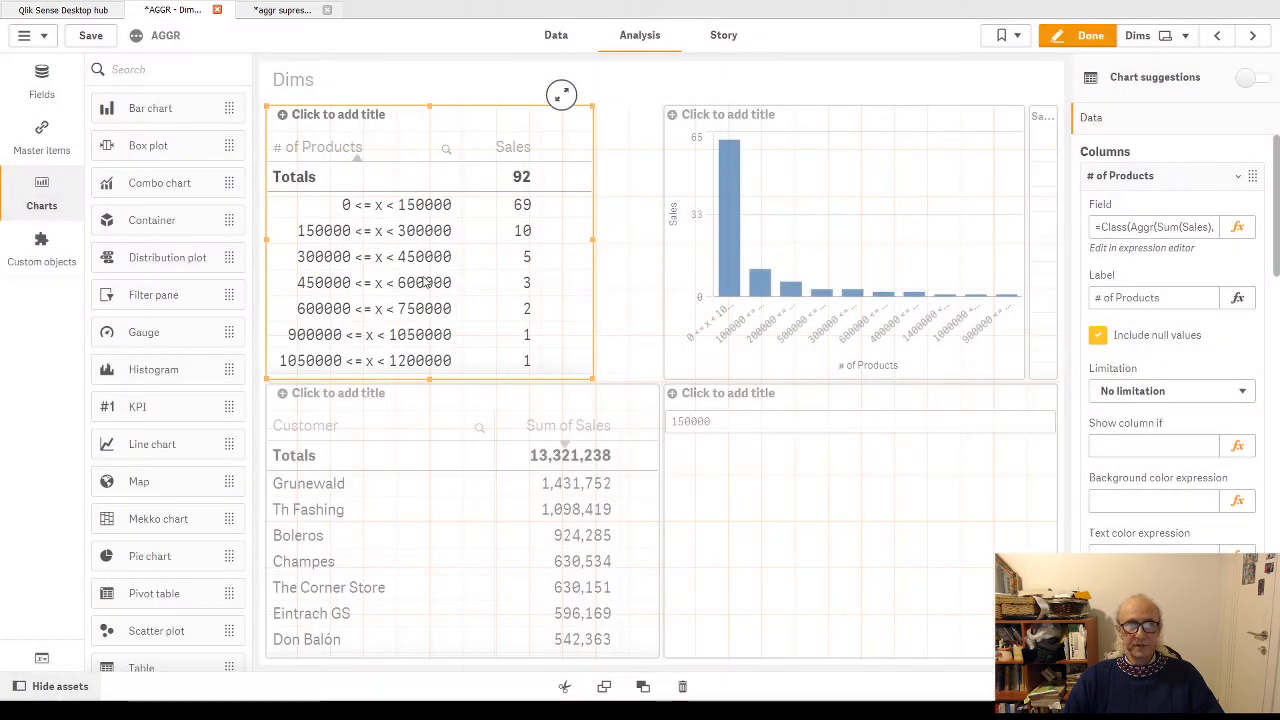
Outside edit mode, filter by the 450000 <= x < 600000 bucket to view its customers, and clear the Customer selection
{"action": "left_click", "coordinate": [1080, 35]}
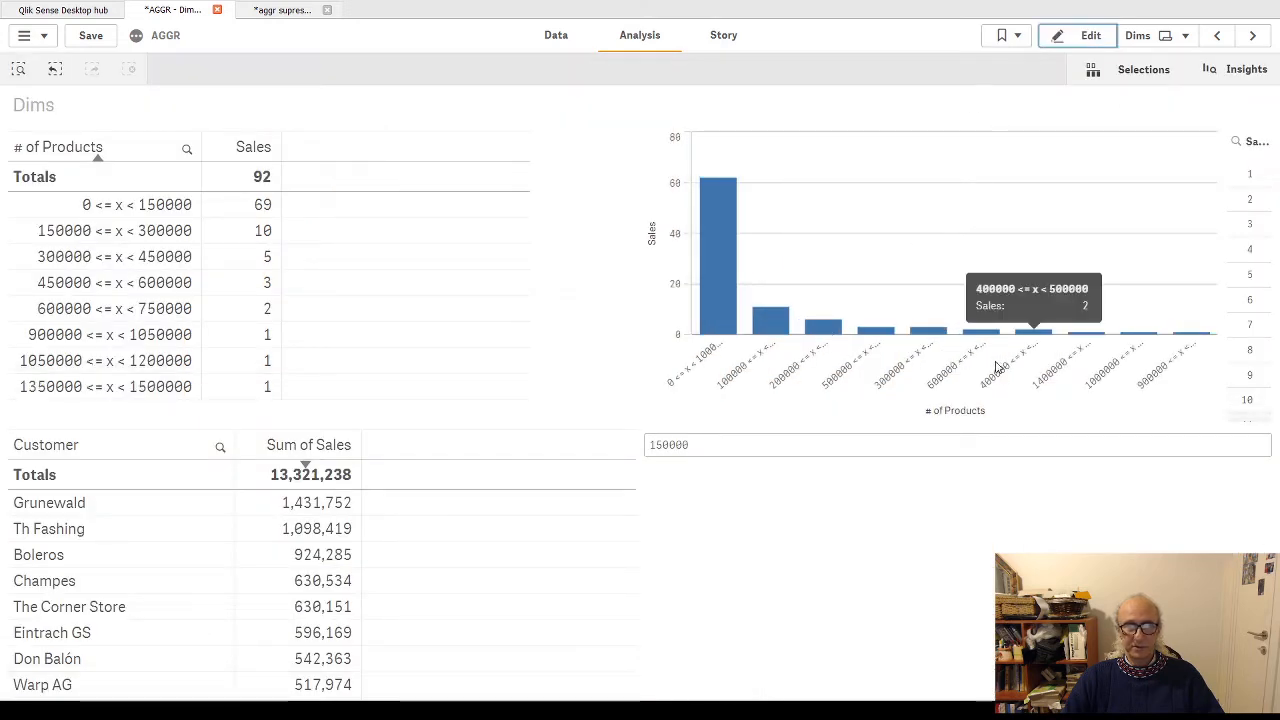
{"action": "left_click", "coordinate": [103, 284]}
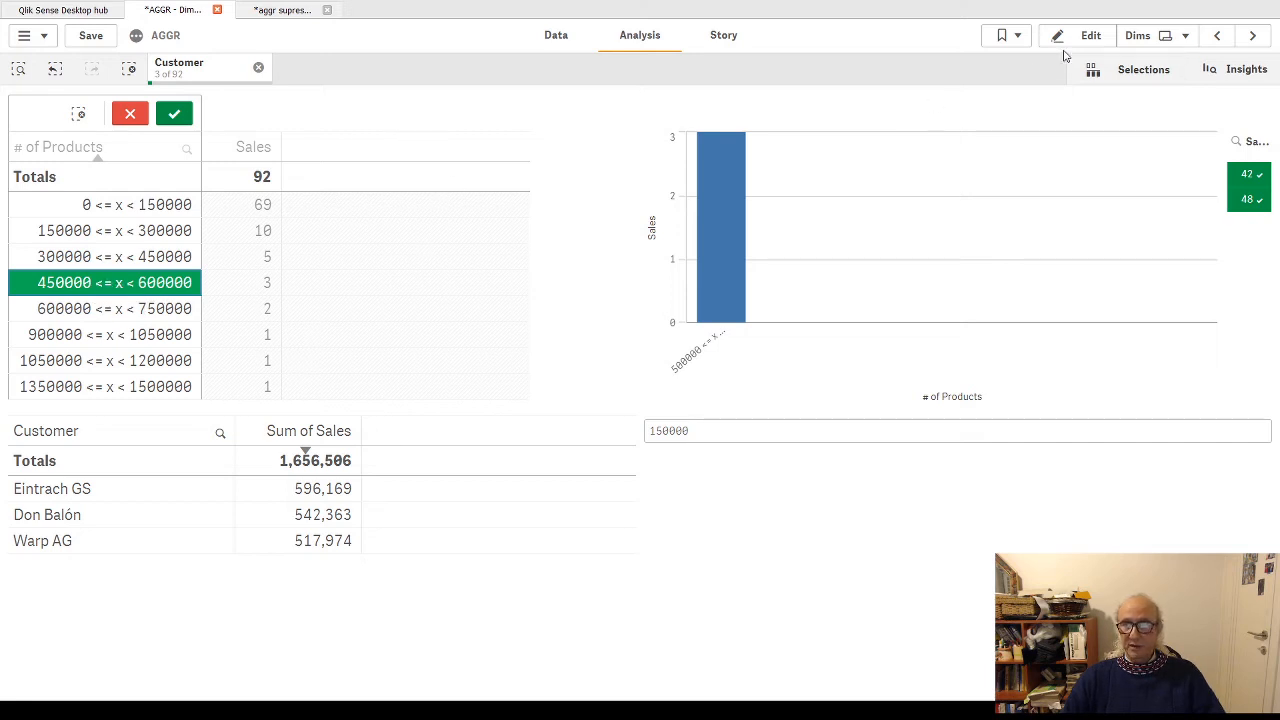
{"action": "left_click", "coordinate": [174, 114]}
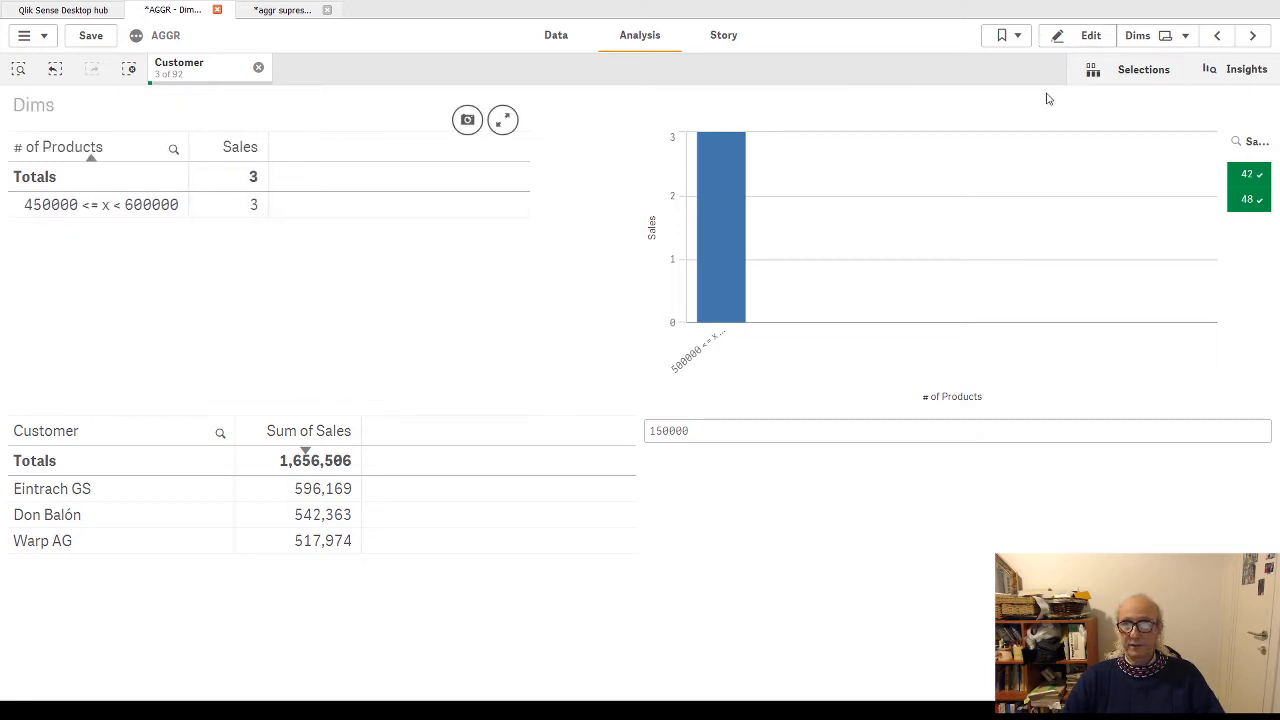
{"action": "left_click", "coordinate": [258, 68]}
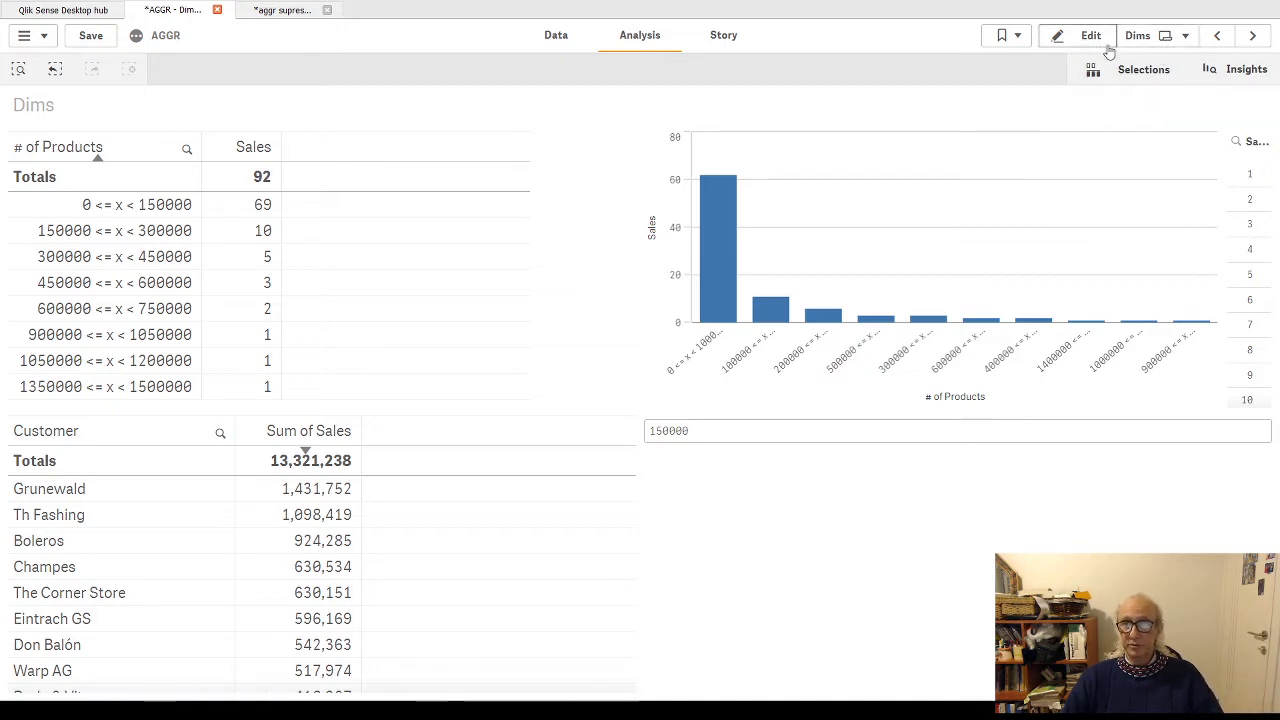
Go to the Names sheet and review the Country, Customer and Sales table in full screen
{"action": "left_click", "coordinate": [1251, 36]}
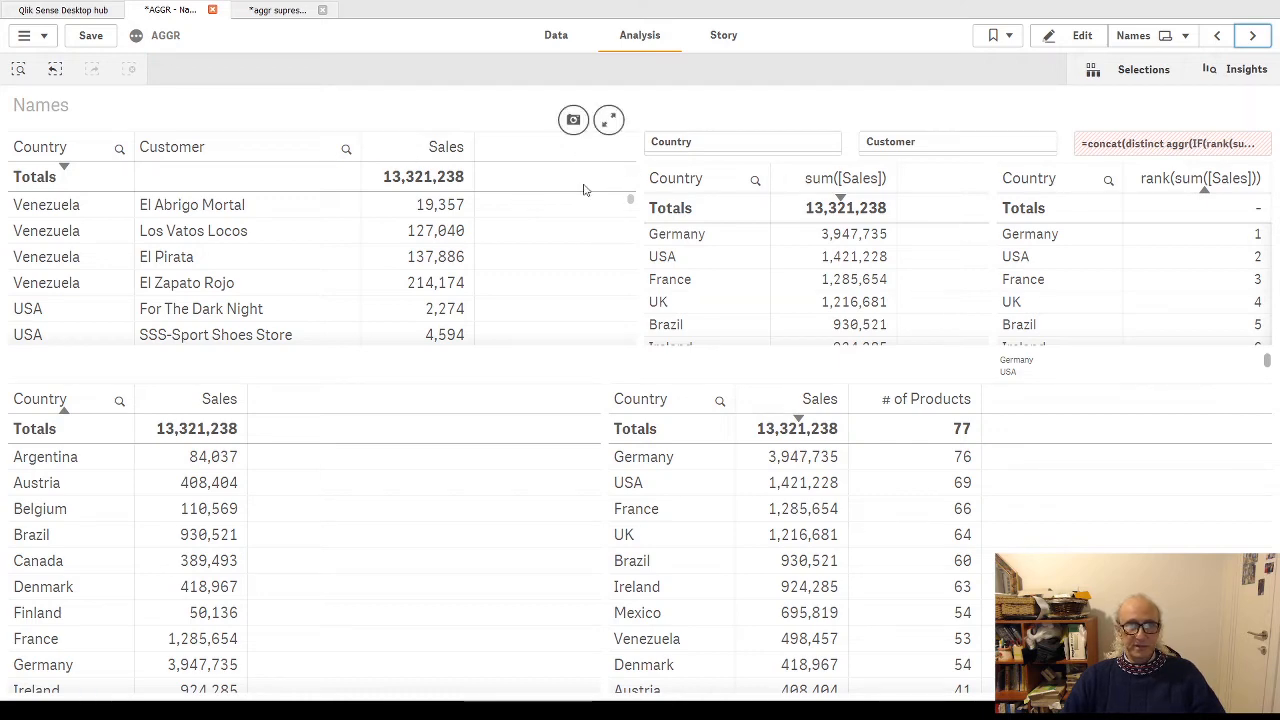
{"action": "left_click", "coordinate": [608, 120]}
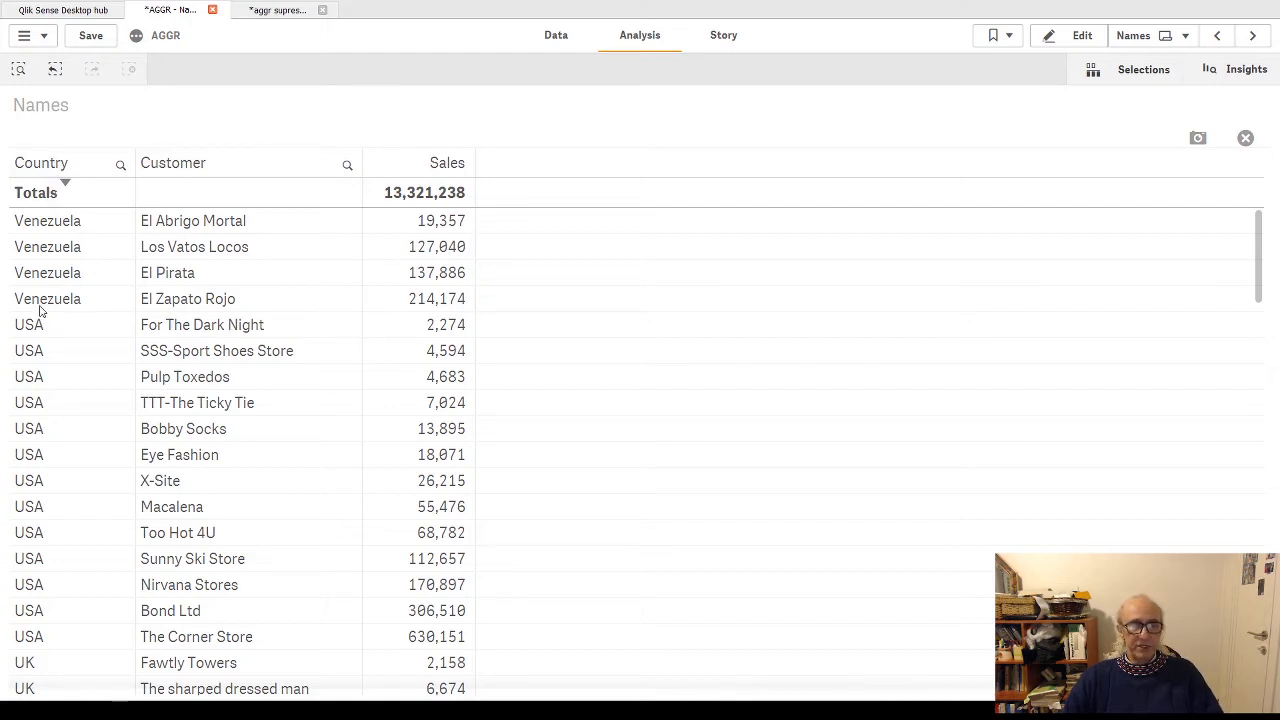
{"action": "scroll", "coordinate": [406, 400], "scroll_direction": "down", "scroll_amount": 2}
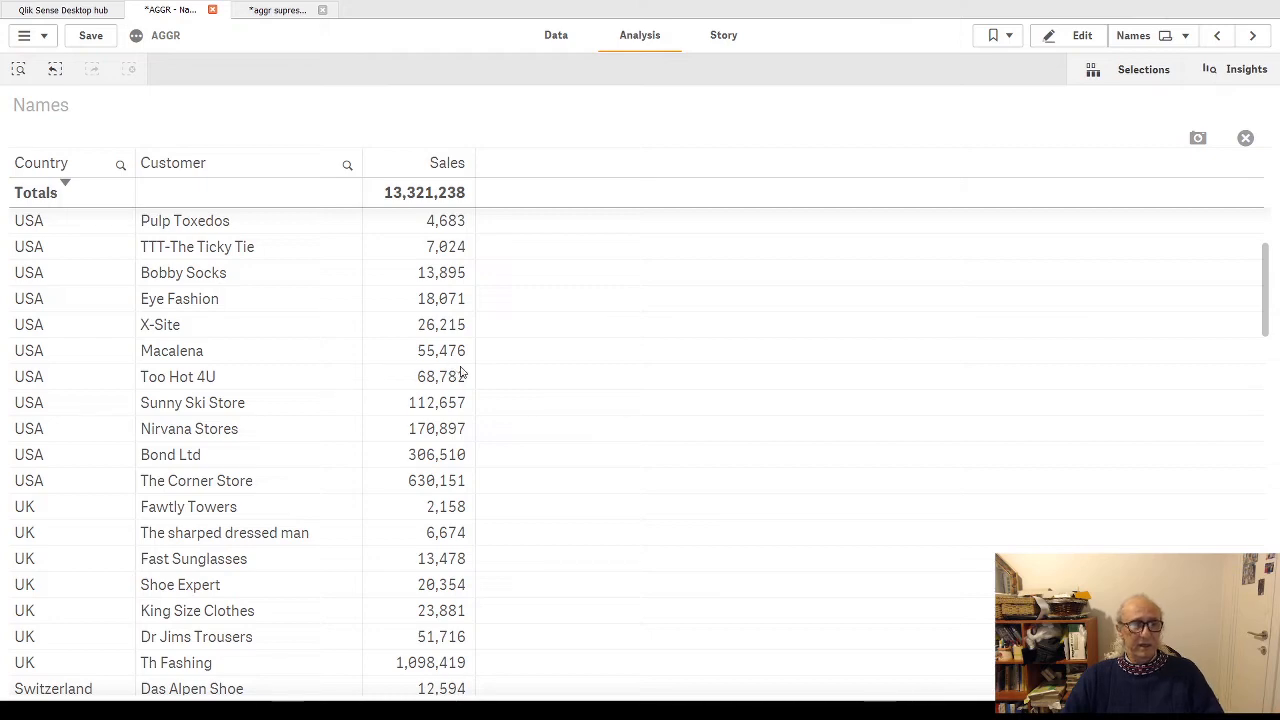
{"action": "scroll", "coordinate": [352, 372], "scroll_direction": "up", "scroll_amount": 2}
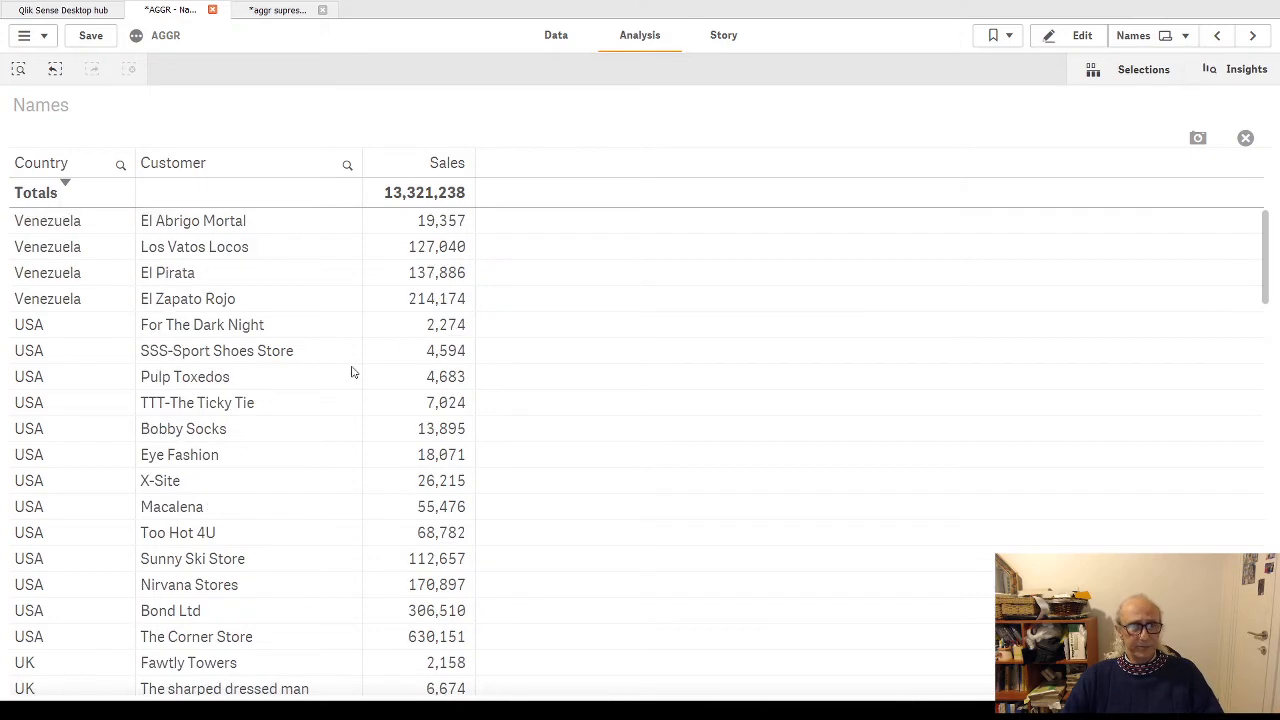
{"action": "left_click", "coordinate": [1245, 138]}
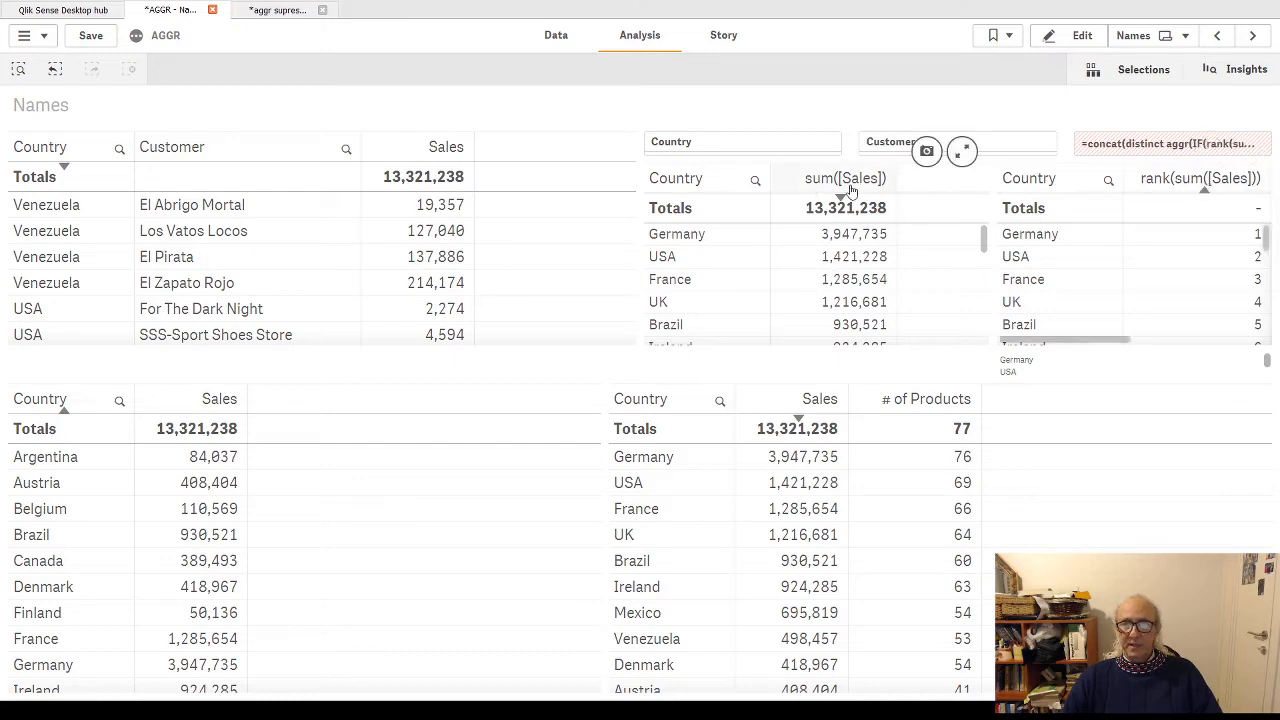
In edit mode, split the rank(sum([Sales])) expression of the Country rank table over three lines, with sum([Sales]) on its own line, and apply it
{"action": "left_click", "coordinate": [1078, 36]}
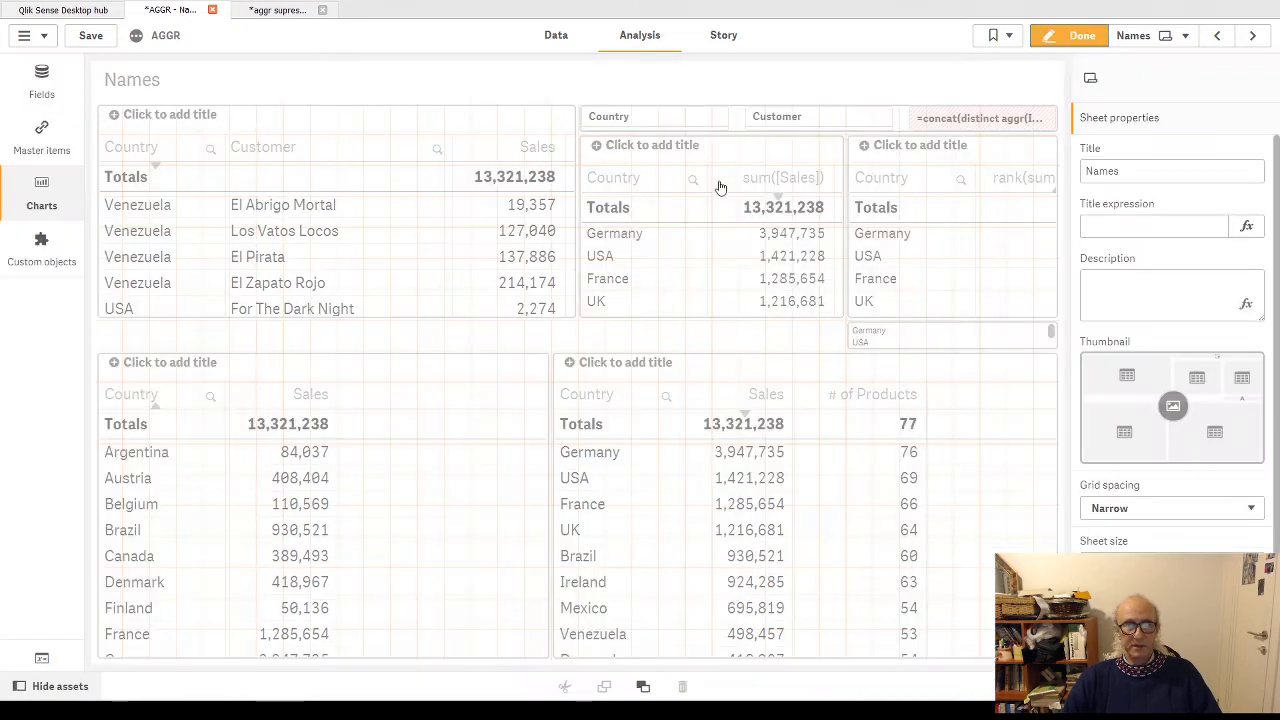
{"action": "left_click", "coordinate": [1010, 212]}
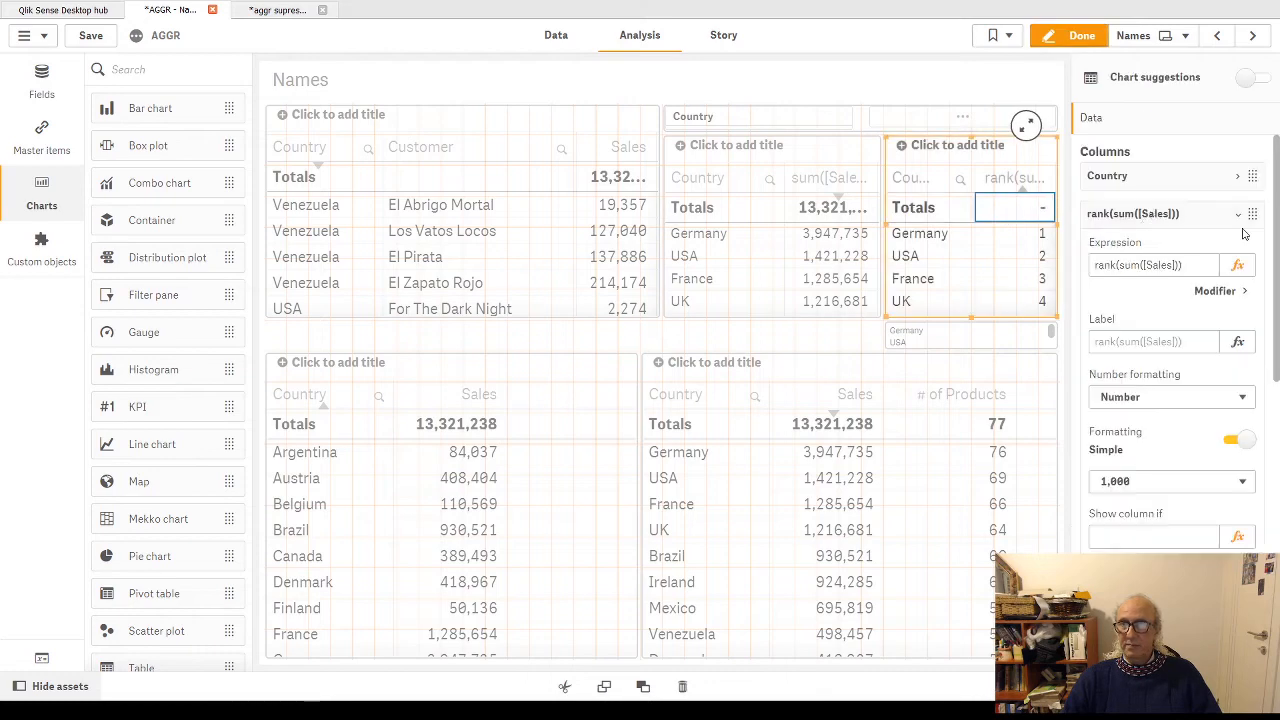
{"action": "left_click", "coordinate": [1237, 264]}
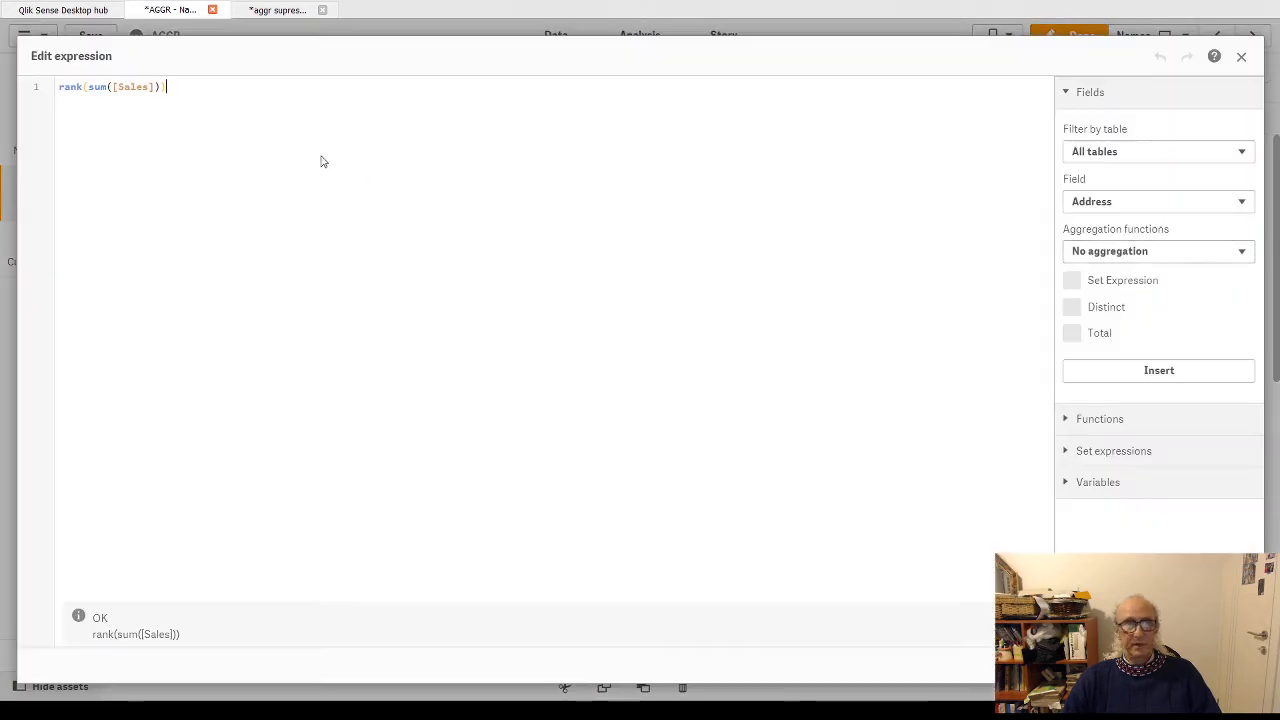
{"action": "left_click", "coordinate": [90, 87]}
{"action": "key", "text": "Return"}
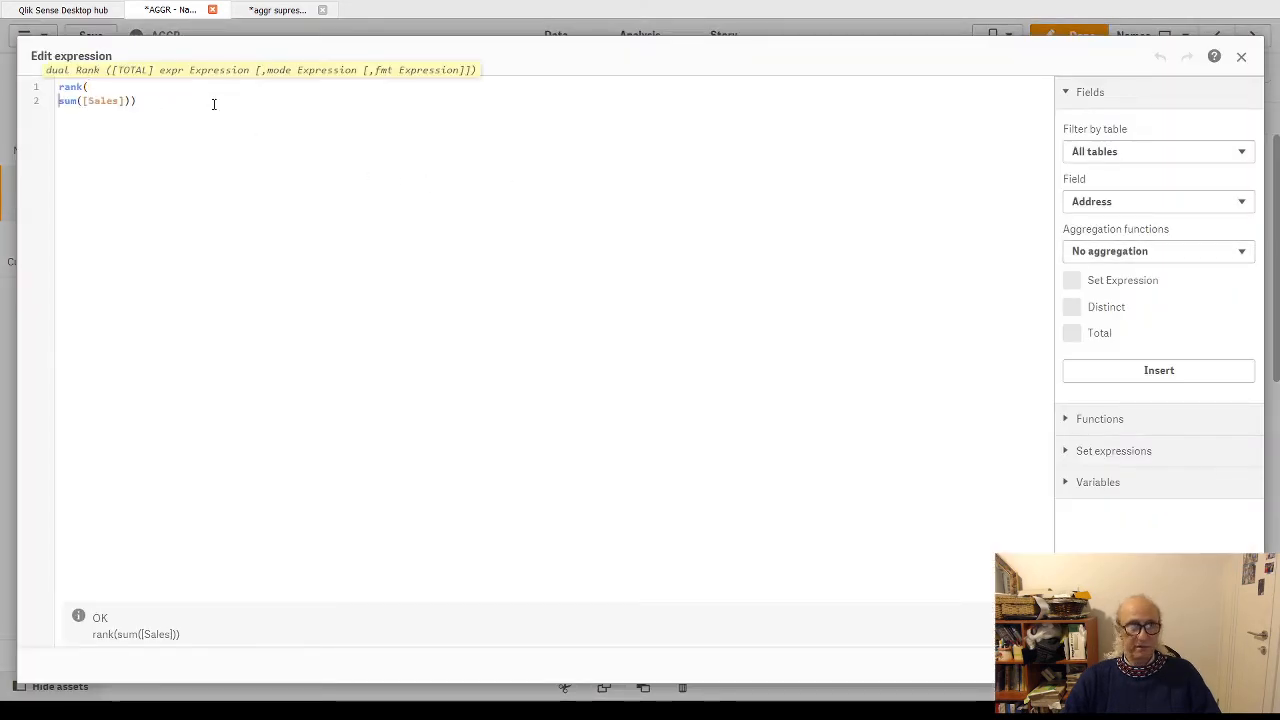
{"action": "key", "text": "Return"}
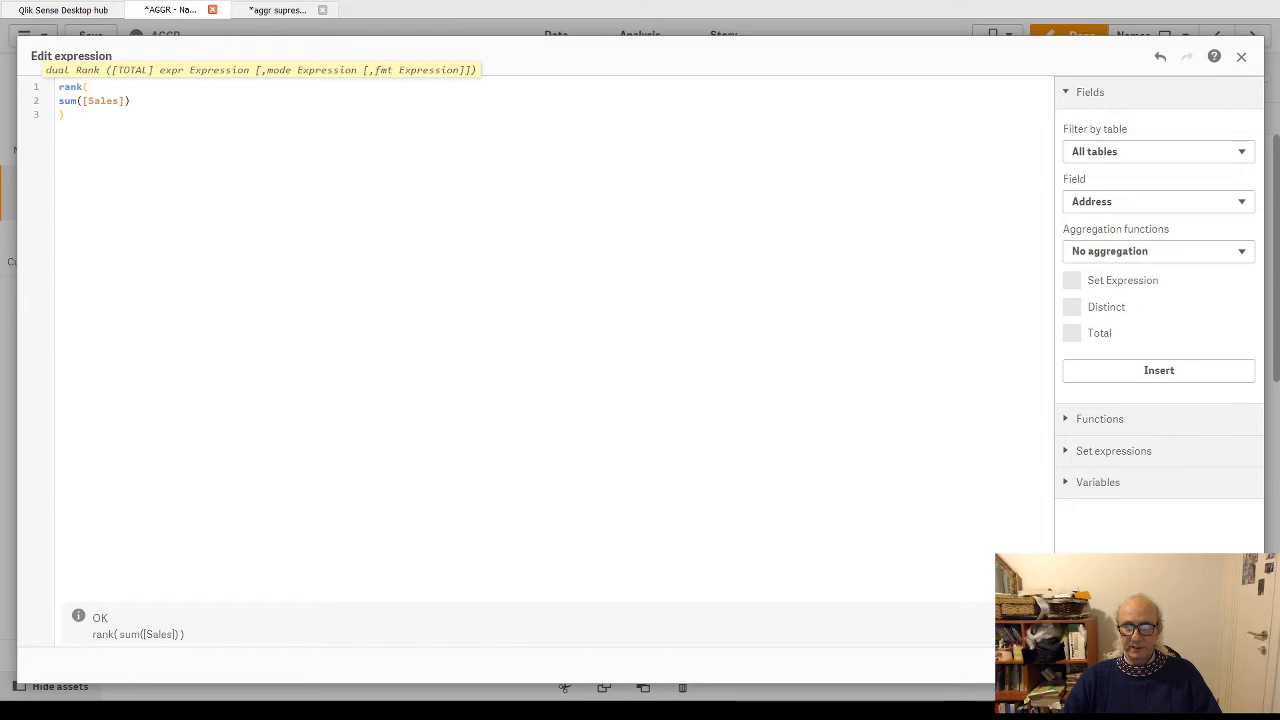
{"action": "left_click", "coordinate": [1228, 665]}
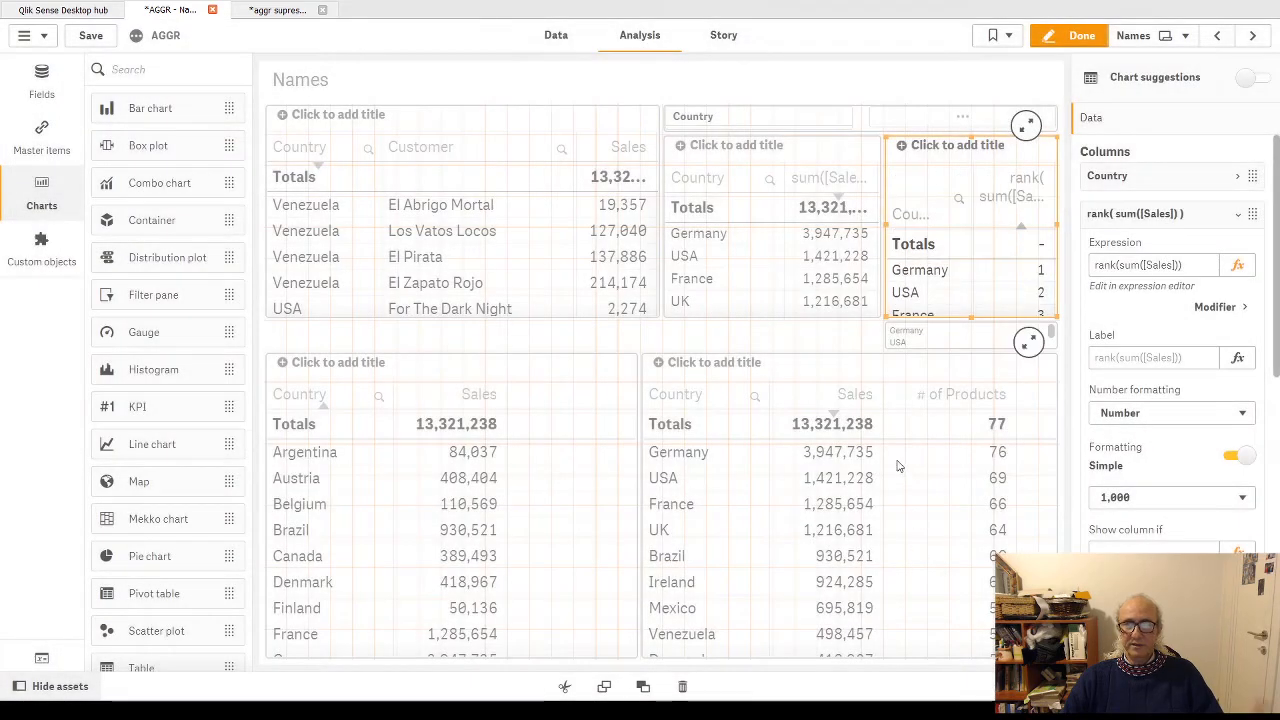
Leave edit mode and look through the country tables to compare sales with ranks
{"action": "left_click", "coordinate": [1076, 37]}
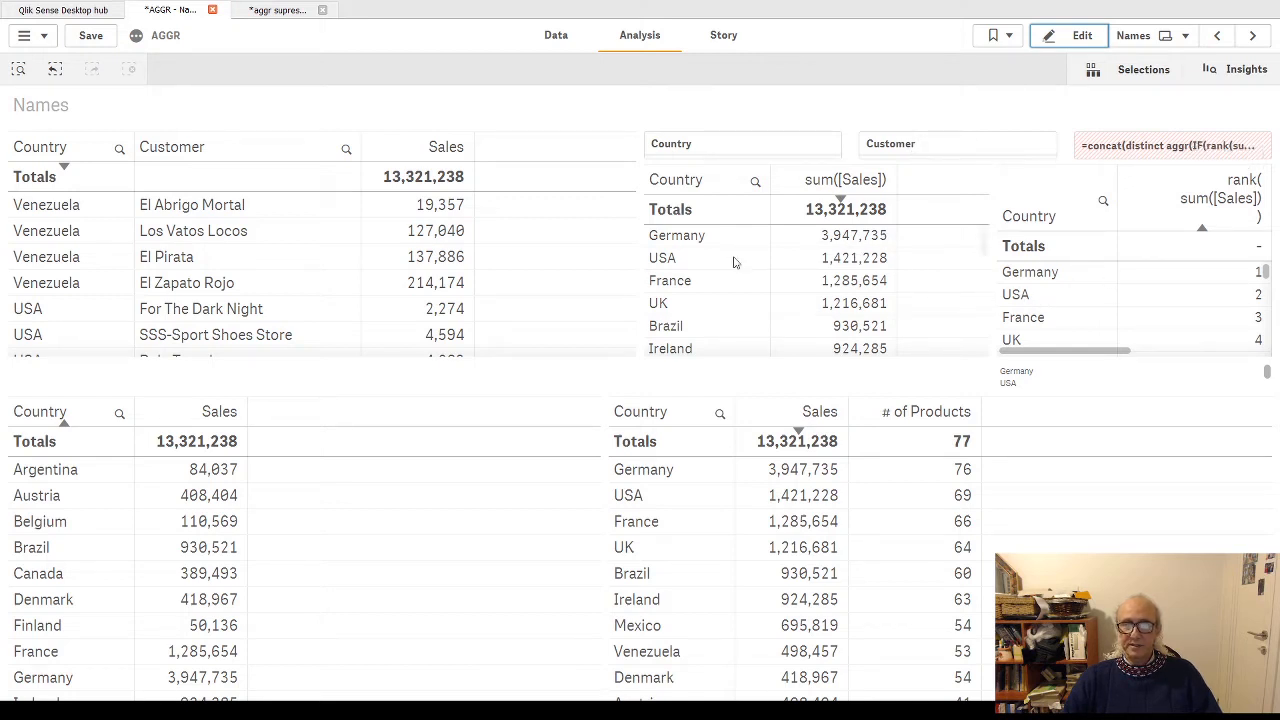
{"action": "scroll", "coordinate": [1115, 322], "scroll_direction": "down", "scroll_amount": 3}
{"action": "scroll", "coordinate": [1114, 320], "scroll_direction": "down", "scroll_amount": 2}
{"action": "scroll", "coordinate": [1112, 318], "scroll_direction": "up", "scroll_amount": 5}
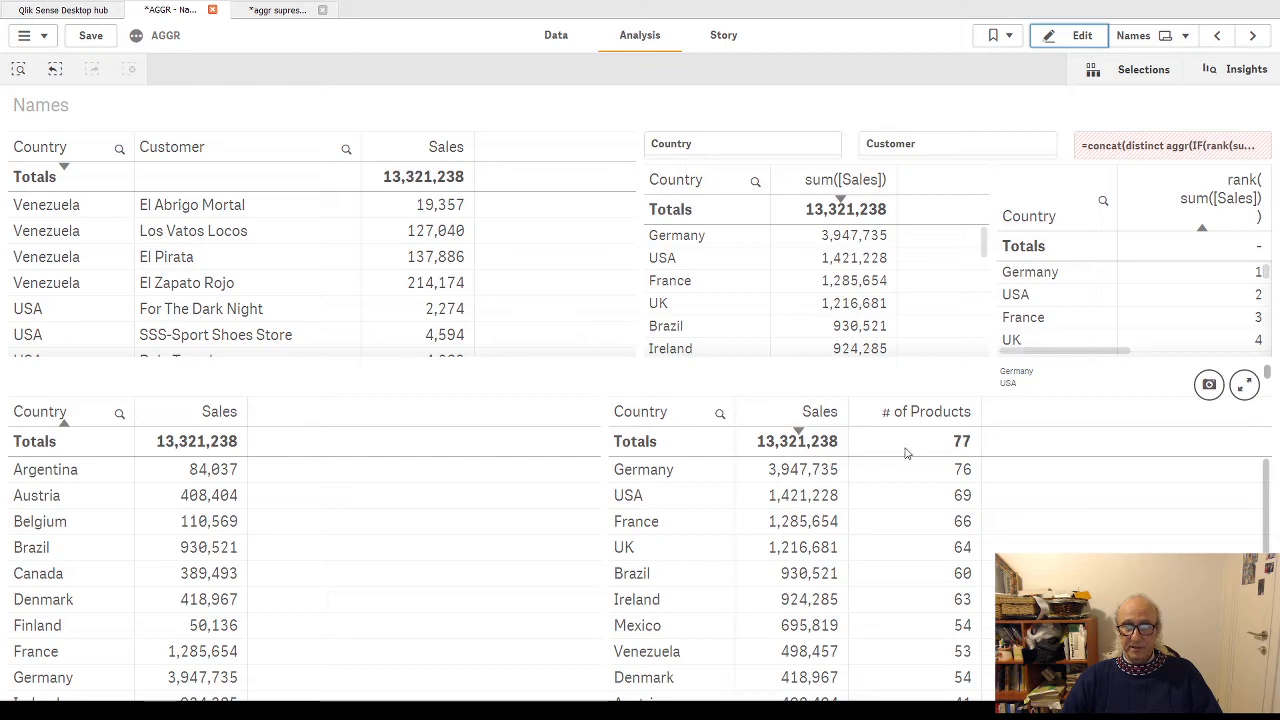
Return to edit mode and delete the two small Country tables with the sum([Sales]) and rank( sum([Sales]) ) measures
{"action": "left_click", "coordinate": [1080, 35]}
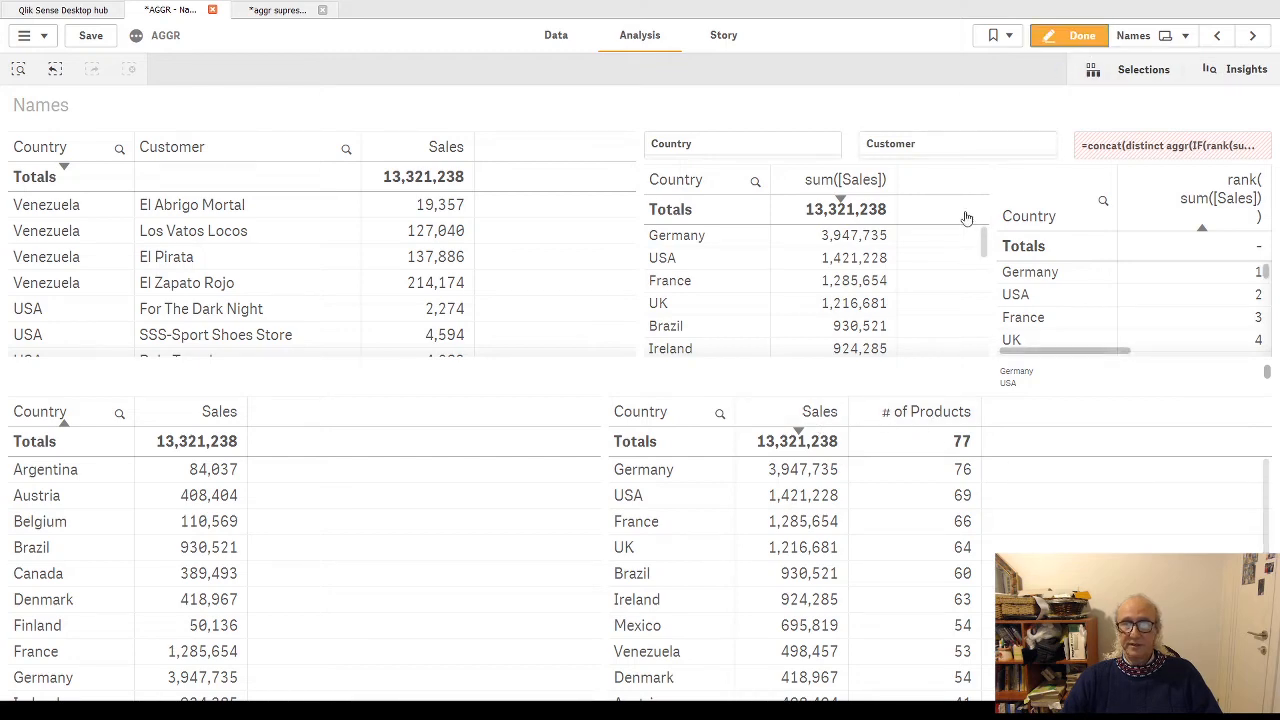
{"action": "left_click", "coordinate": [913, 428]}
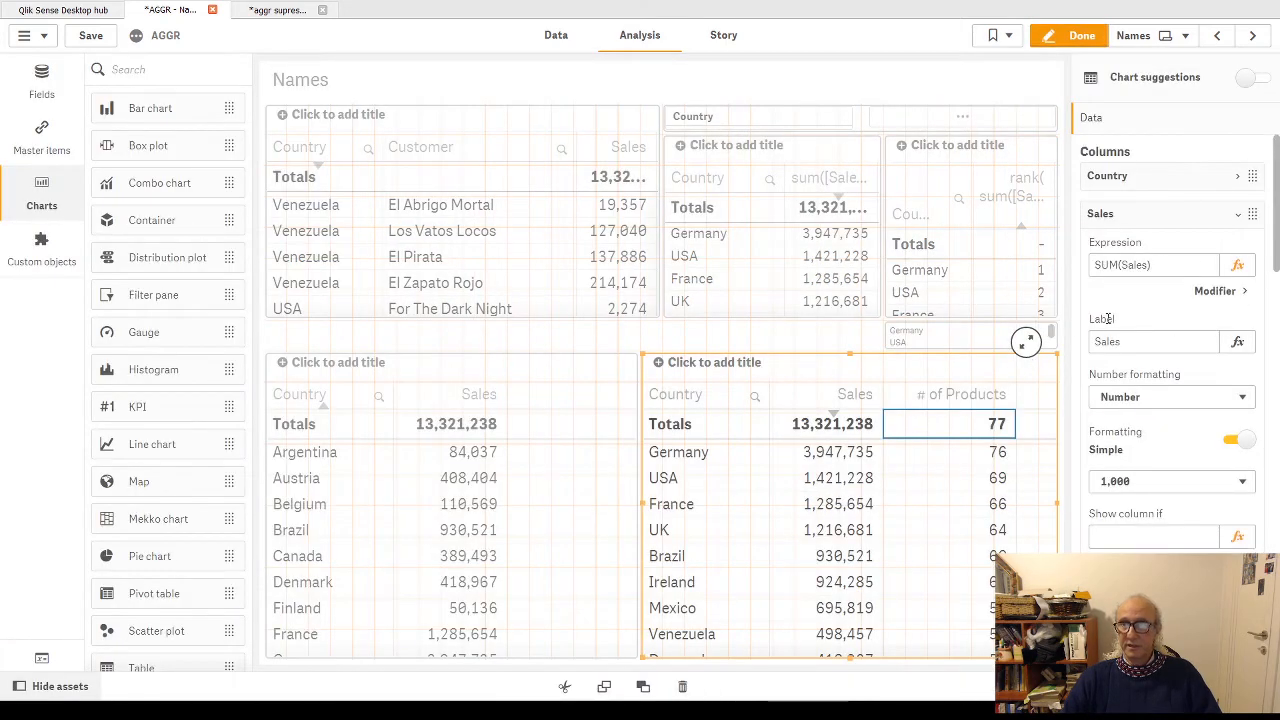
{"action": "left_click", "coordinate": [1246, 217]}
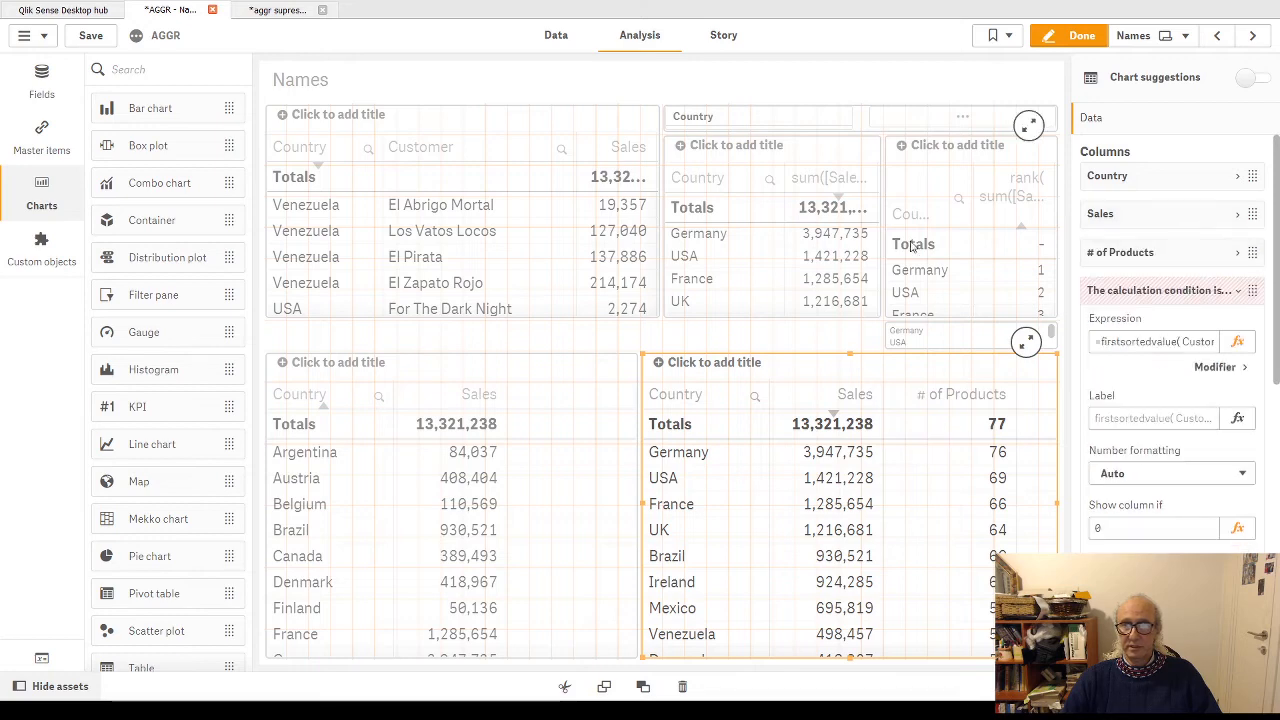
{"action": "right_click", "coordinate": [743, 211]}
{"action": "left_click", "coordinate": [786, 285]}
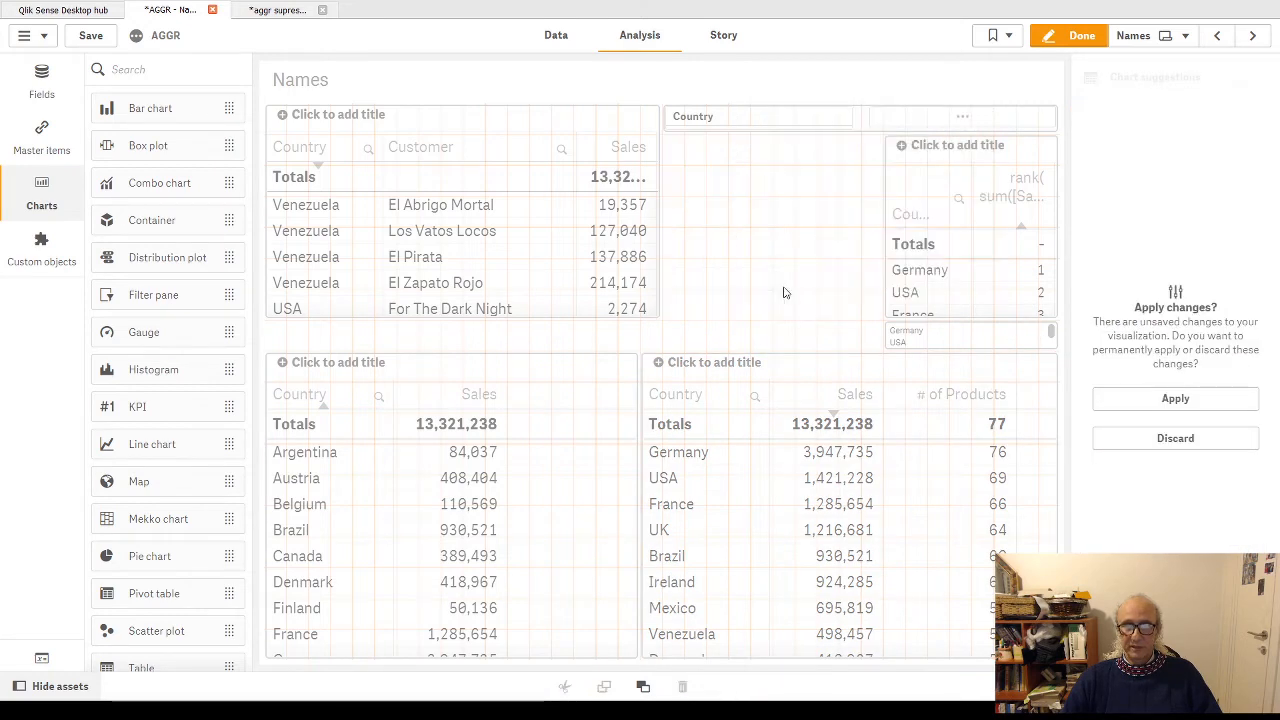
{"action": "right_click", "coordinate": [930, 210]}
{"action": "left_click", "coordinate": [972, 284]}
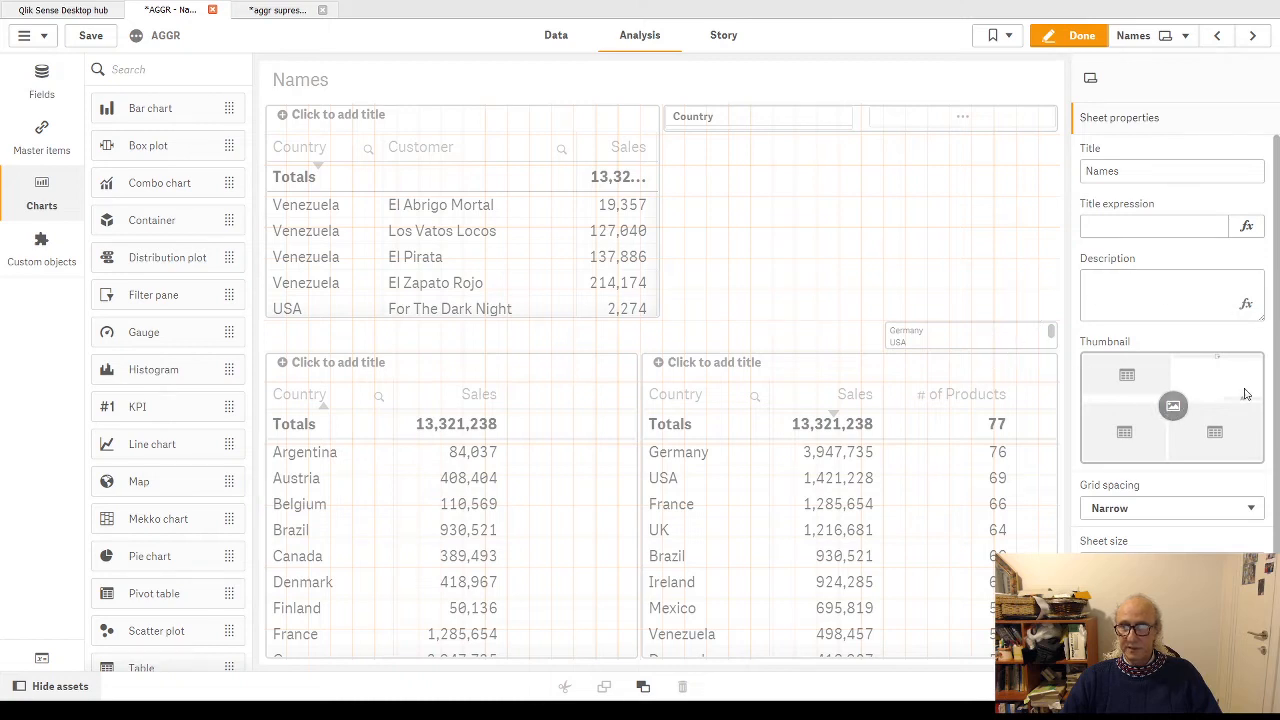
Apply the pending changes to the Country, Customer and Sales table, and set the rank(SUM(Sales)) column's show condition to 1
{"action": "left_click", "coordinate": [932, 372]}
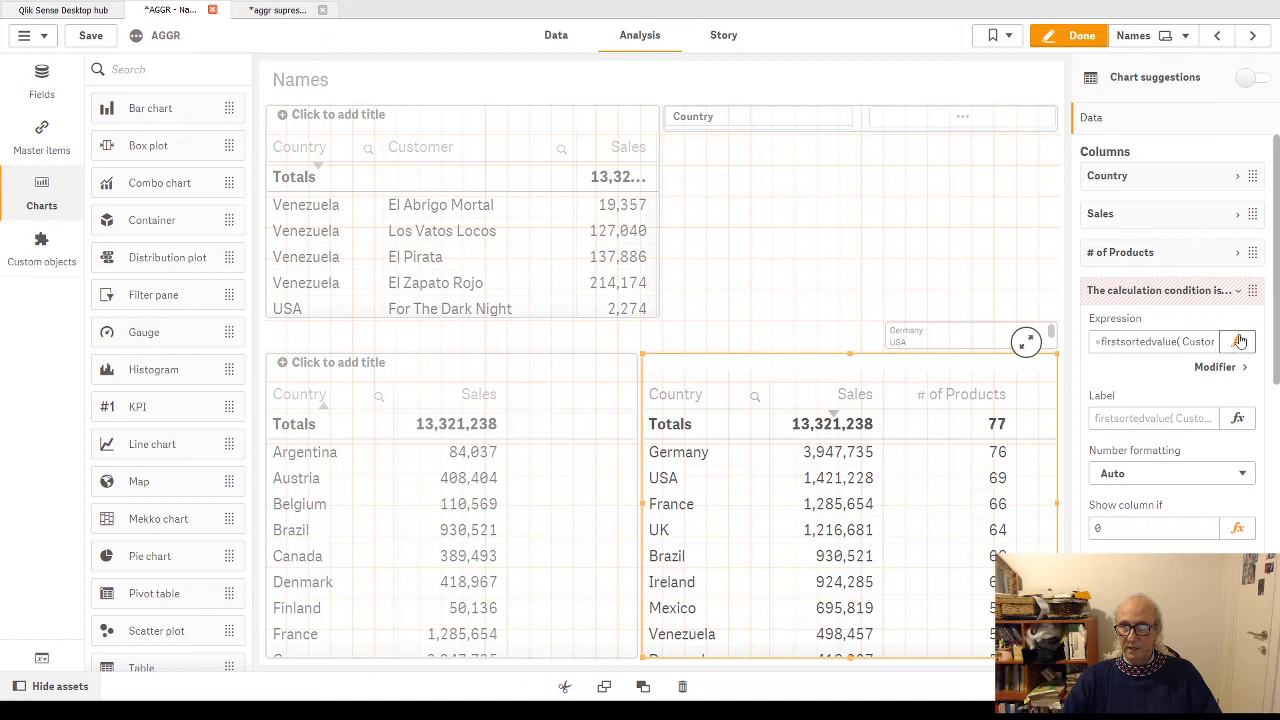
{"action": "left_click", "coordinate": [594, 374]}
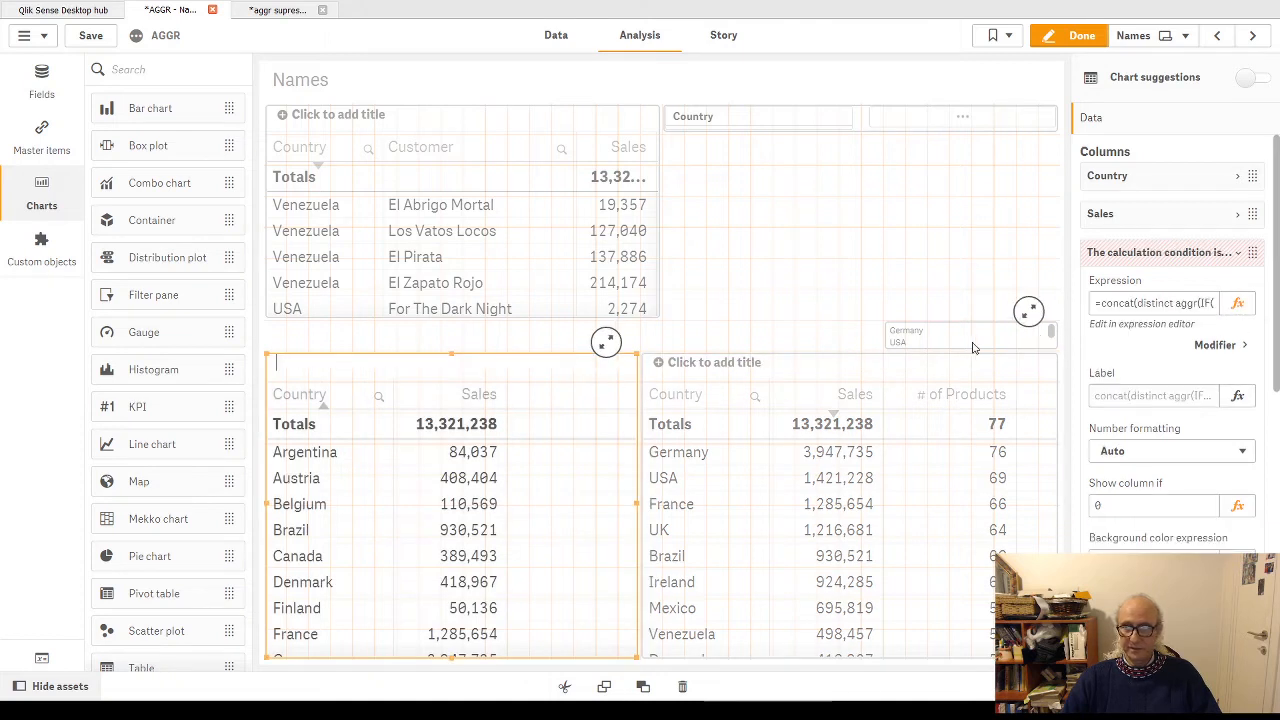
{"action": "left_click", "coordinate": [648, 276]}
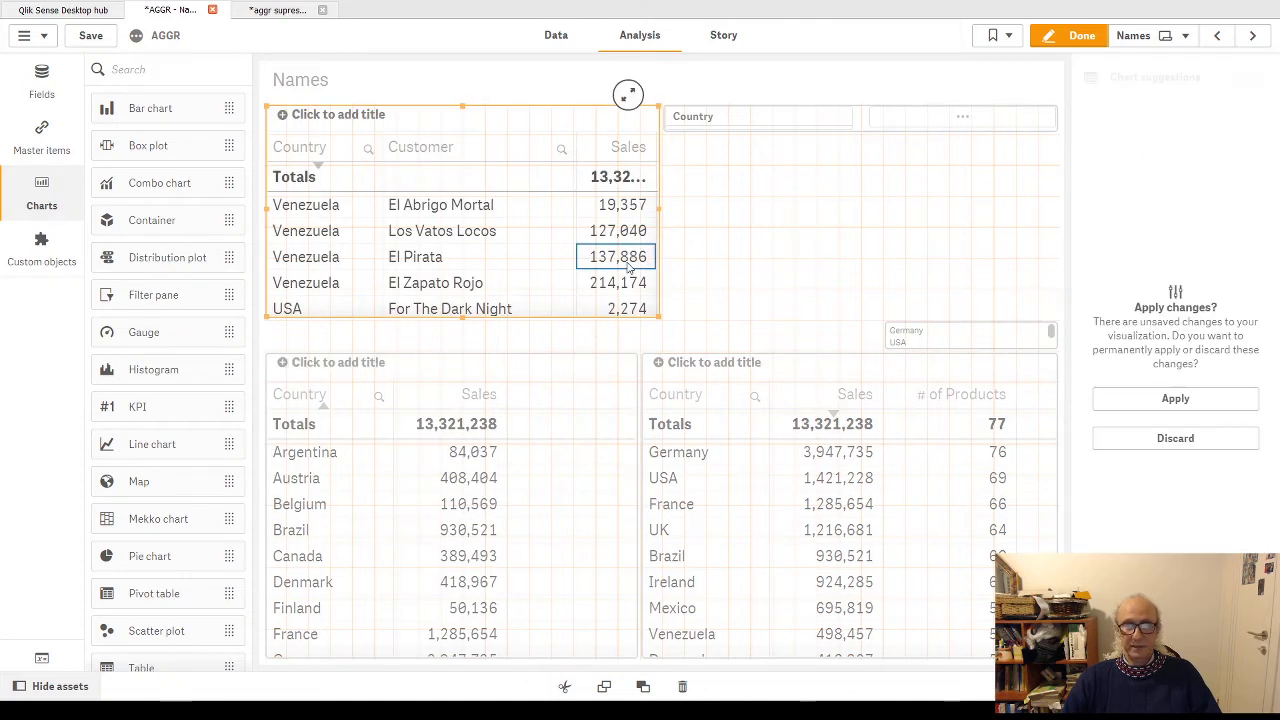
{"action": "left_click", "coordinate": [1167, 405]}
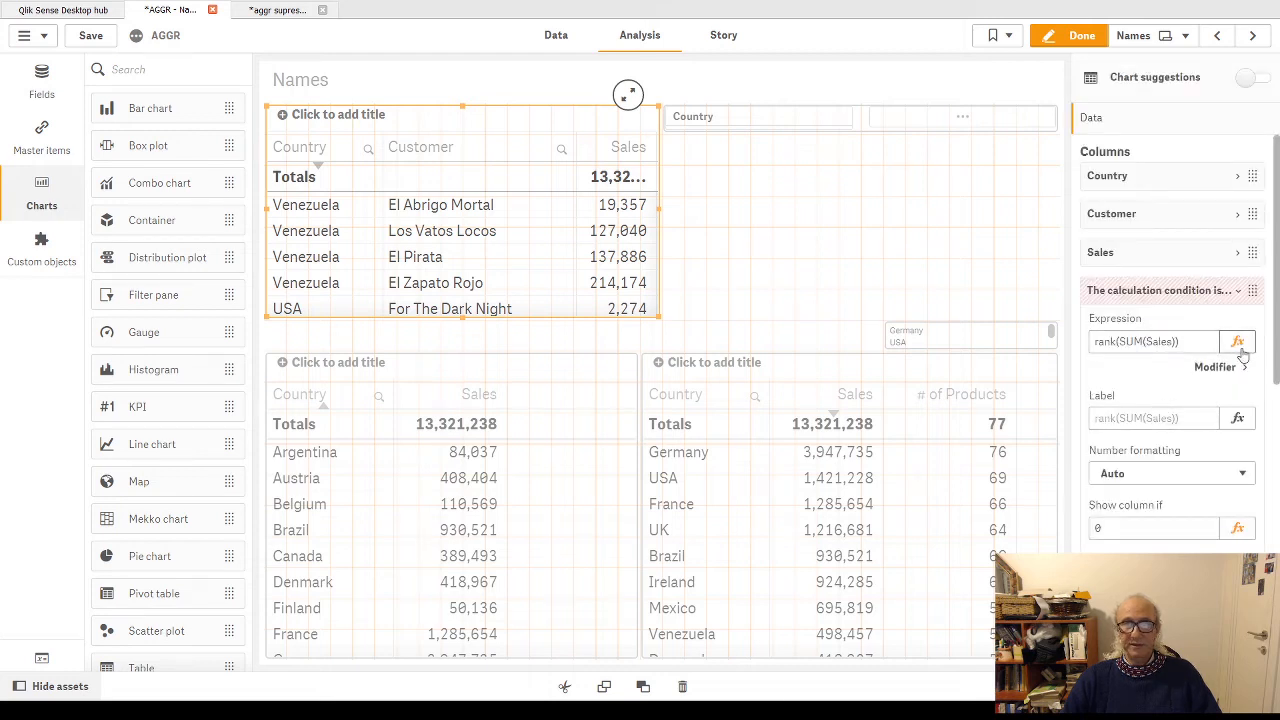
{"action": "double_click", "coordinate": [1115, 528]}
{"action": "type", "text": "1"}
{"action": "key", "text": "Return"}
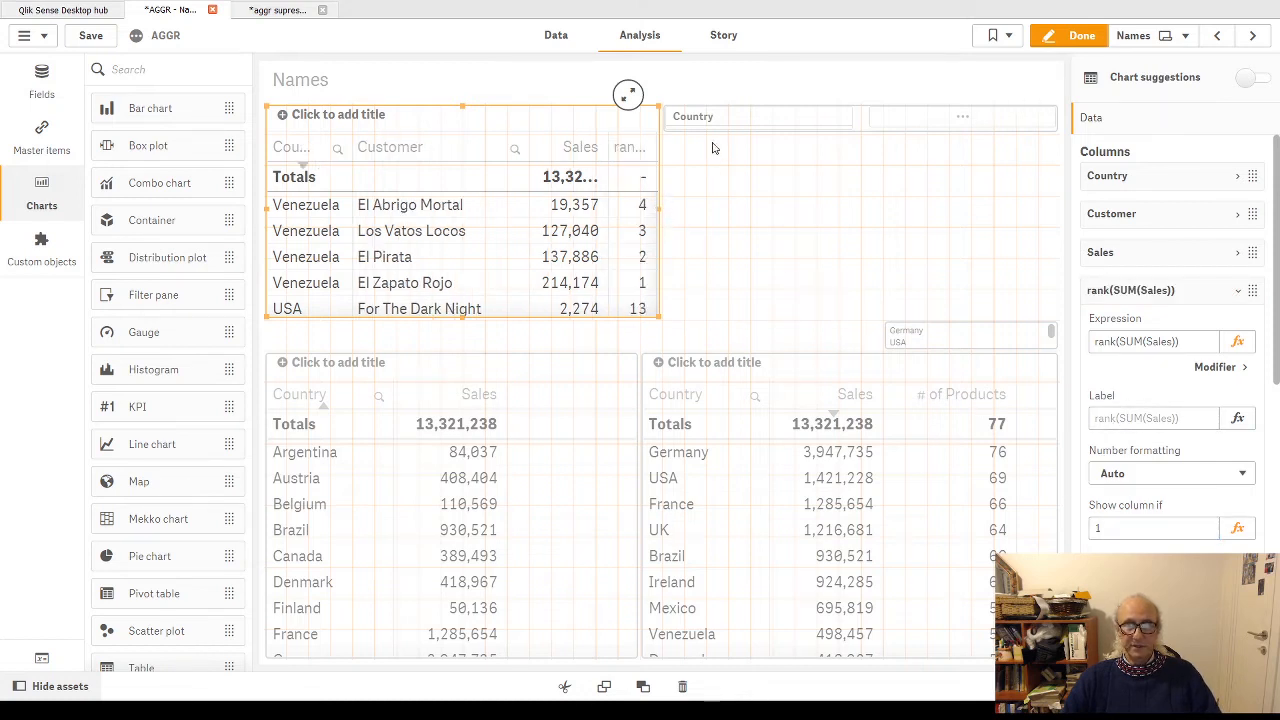
Widen the Country, Customer and Sales table, and look through the customer ranks within each country outside edit mode
{"action": "left_click_drag", "start_coordinate": [657, 108], "coordinate": [780, 137]}
{"action": "left_click", "coordinate": [1076, 36]}
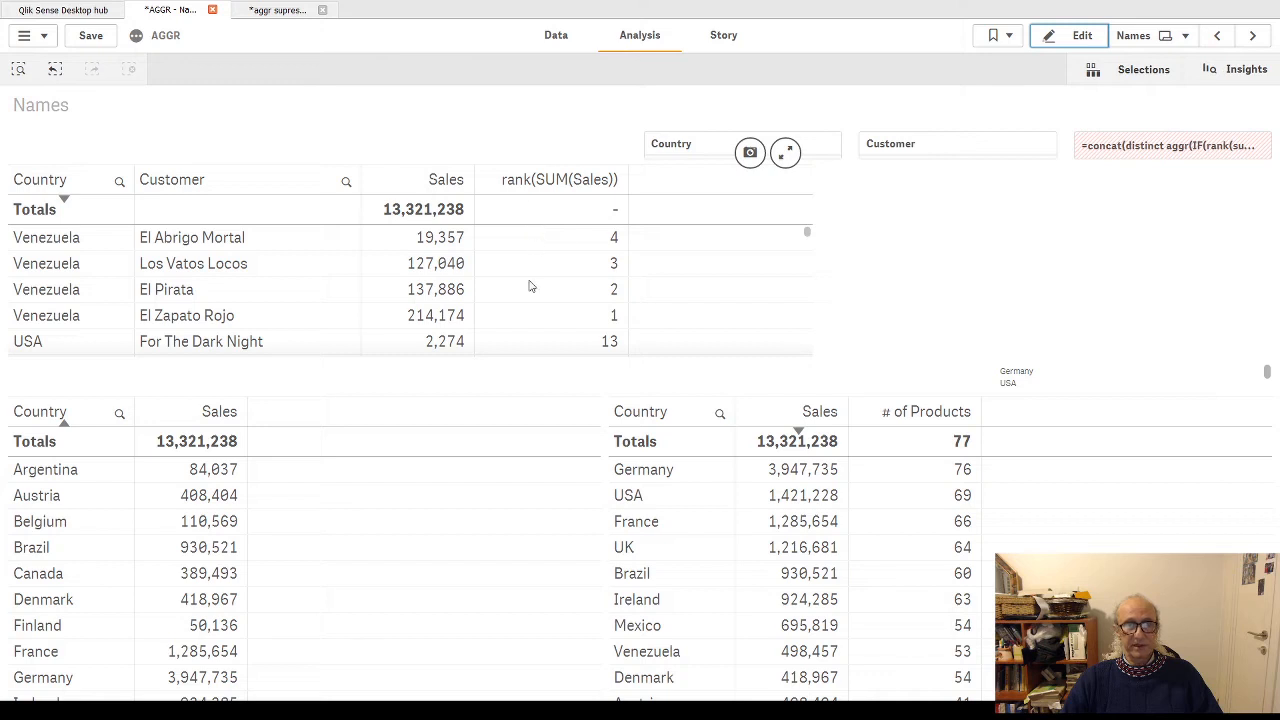
{"action": "scroll", "coordinate": [537, 306], "scroll_direction": "down", "scroll_amount": 1}
{"action": "scroll", "coordinate": [534, 297], "scroll_direction": "down", "scroll_amount": 1}
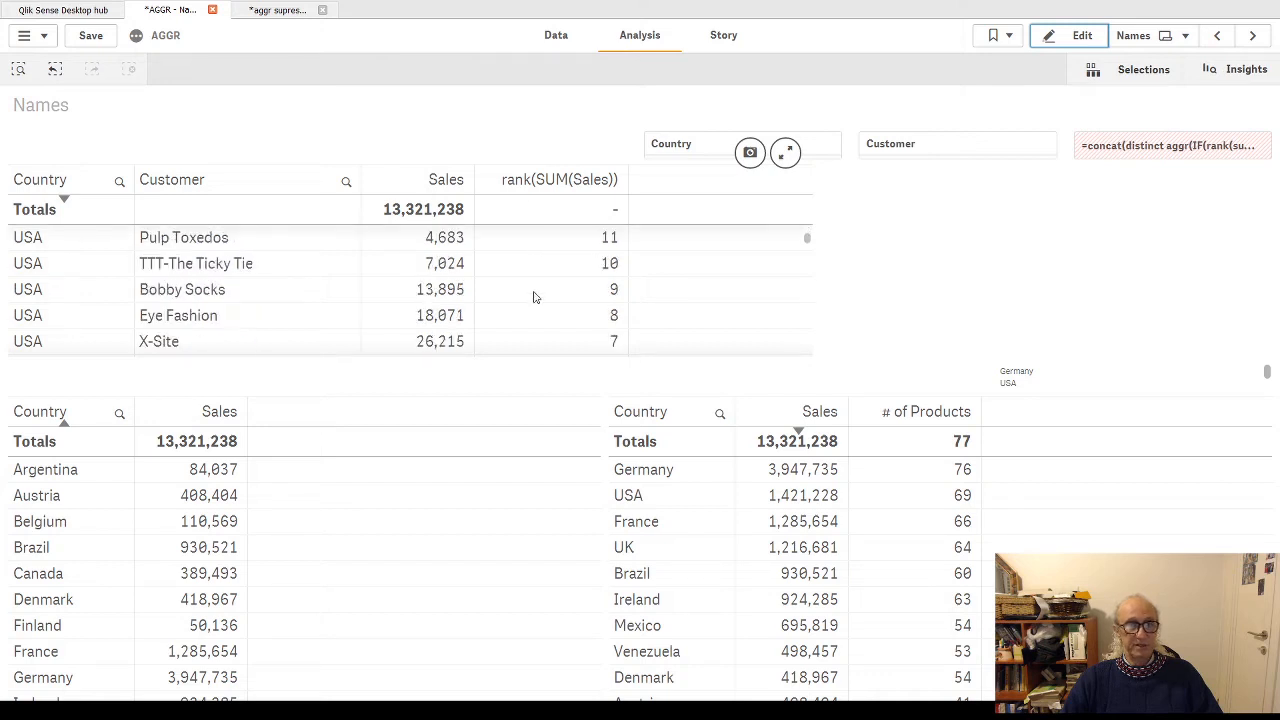
{"action": "scroll", "coordinate": [534, 299], "scroll_direction": "down", "scroll_amount": 1}
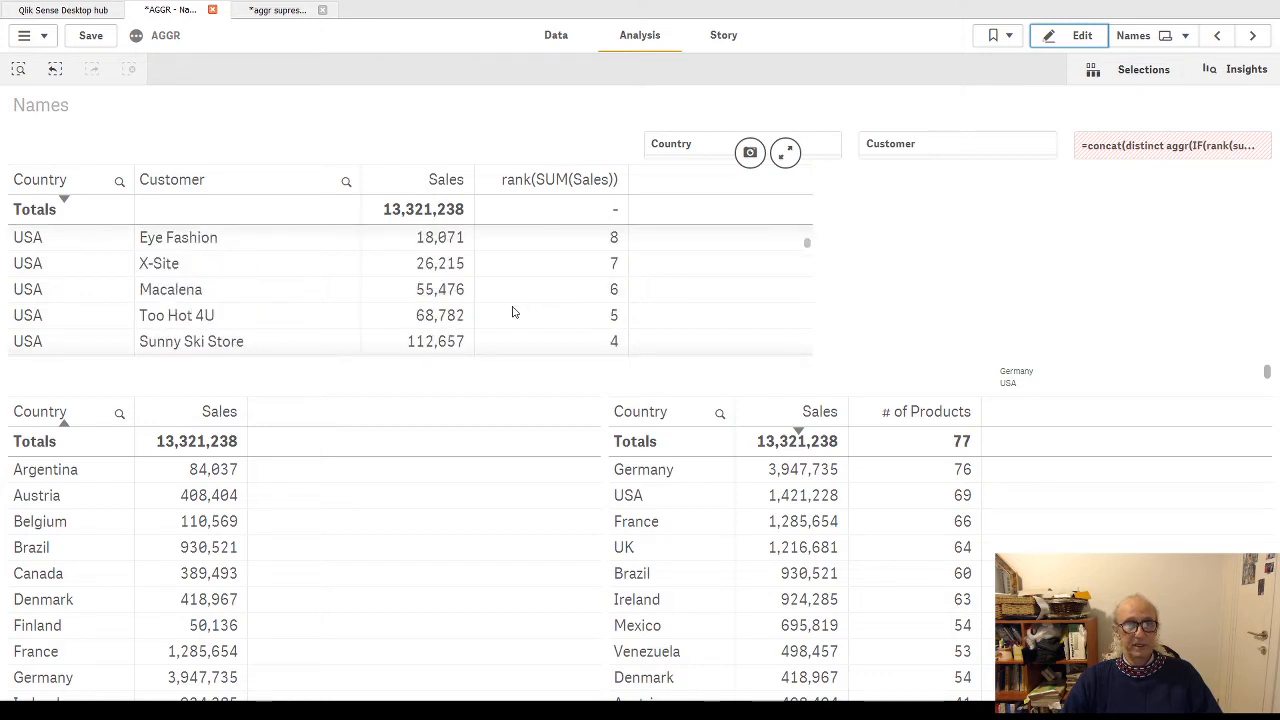
{"action": "scroll", "coordinate": [512, 313], "scroll_direction": "down", "scroll_amount": 1}
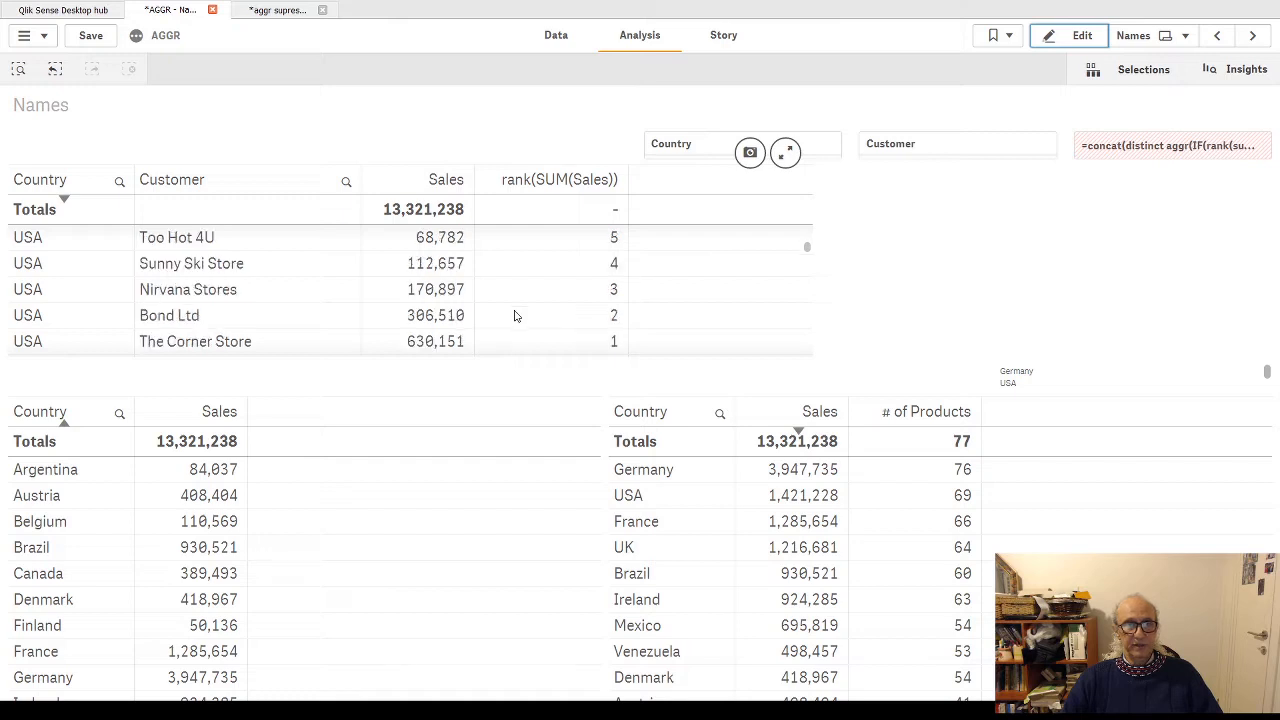
{"action": "scroll", "coordinate": [514, 316], "scroll_direction": "down", "scroll_amount": 1}
{"action": "scroll", "coordinate": [514, 318], "scroll_direction": "up", "scroll_amount": 5}
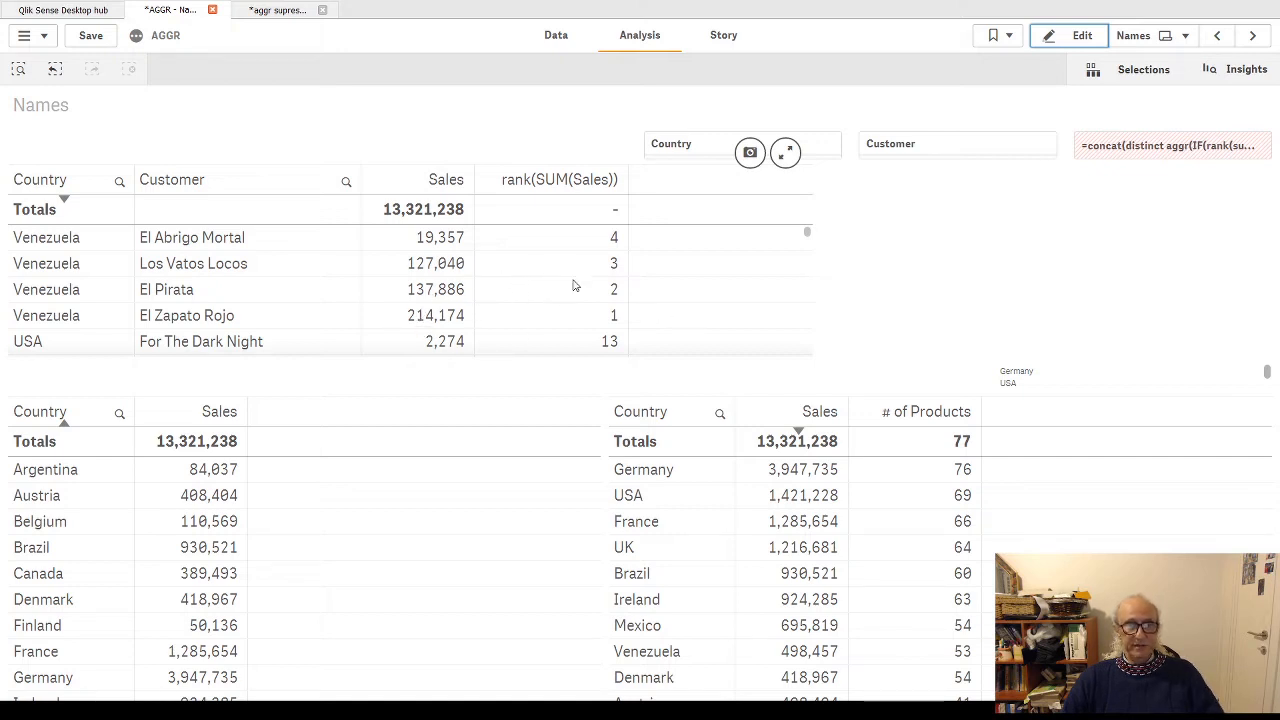
Return to edit mode and change the rank column's expression to if(rank(SUM(Sales)) <3,rank(SUM(Sales)))
{"action": "left_click", "coordinate": [1080, 36]}
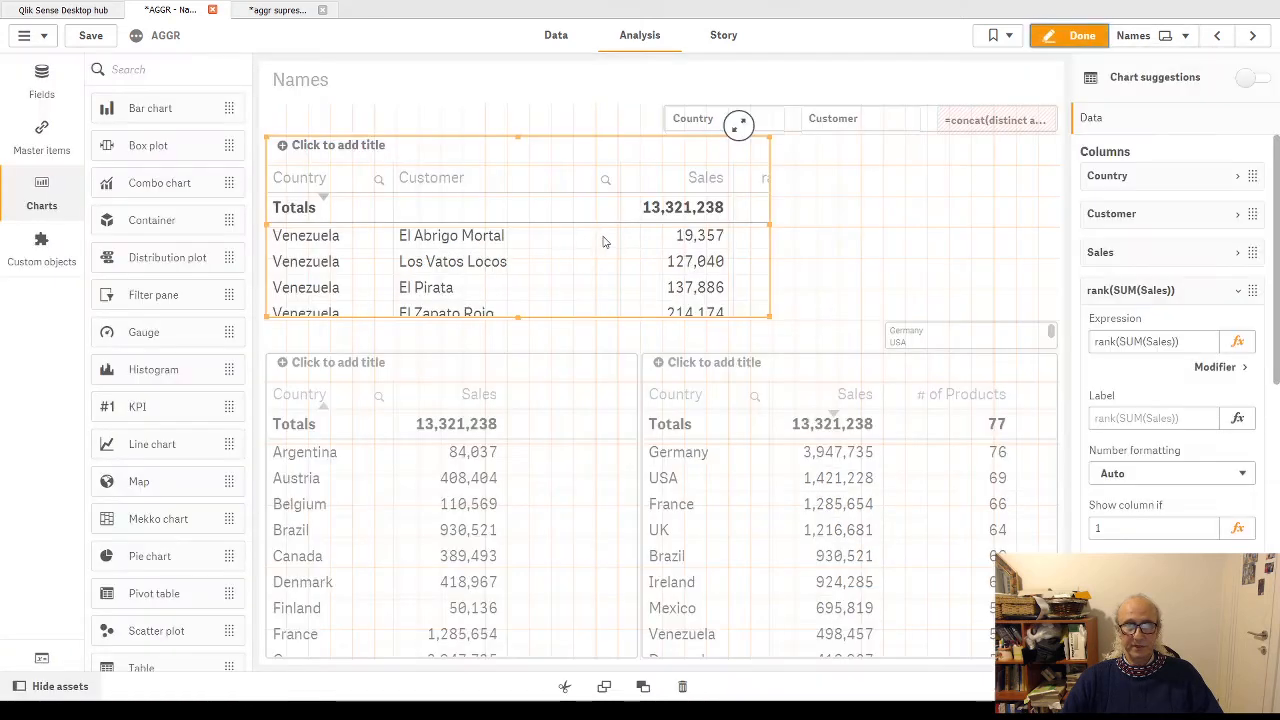
{"action": "left_click", "coordinate": [1237, 341]}
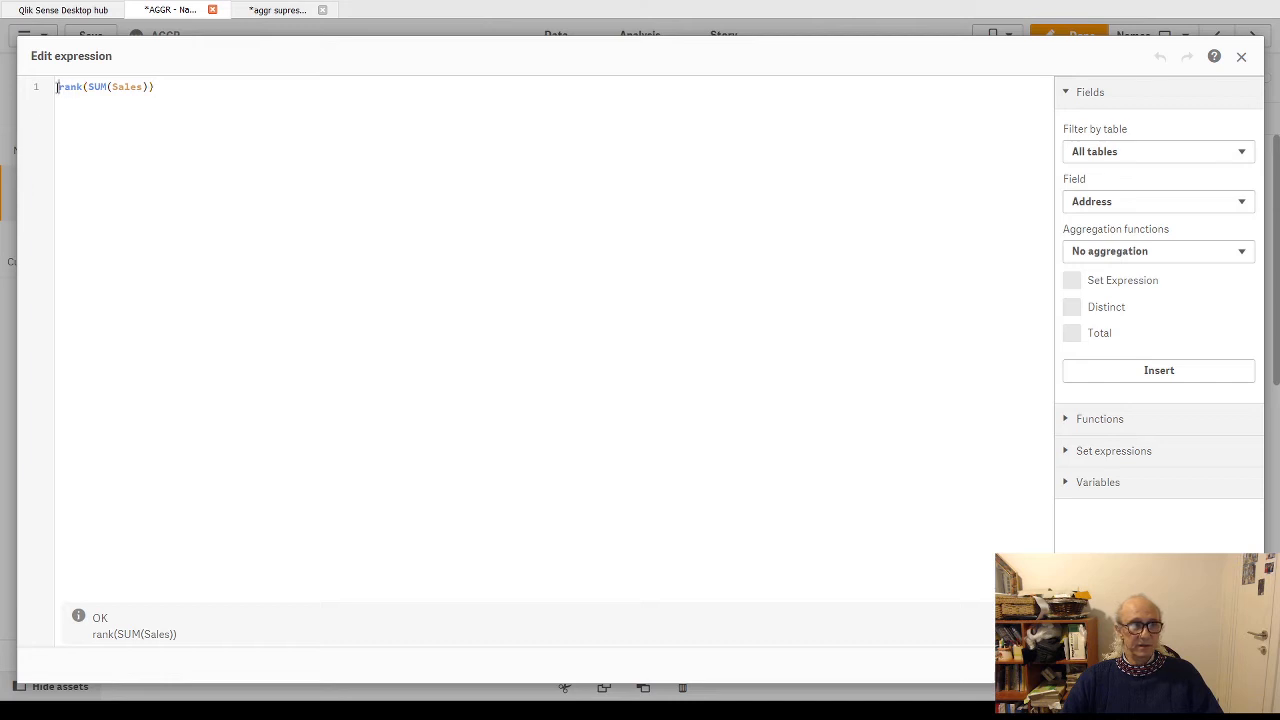
{"action": "type", "text": "if("}
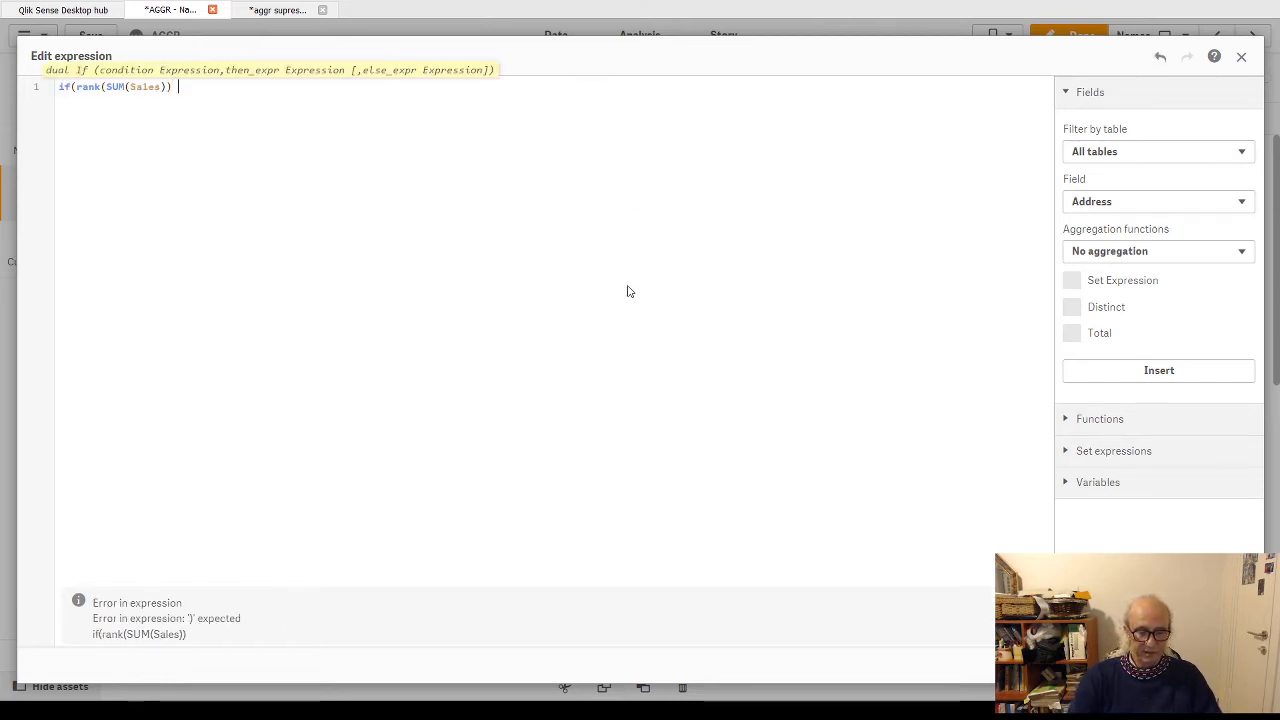
{"action": "key", "text": "Left"}
{"action": "key", "text": "Left"}
{"action": "key", "text": "Left"}
{"action": "key", "text": "shift+Left"}
{"action": "key", "text": "shift+Left"}
{"action": "key", "text": "shift+Left"}
{"action": "key", "text": "shift+Left"}
{"action": "key", "text": "shift+Left"}
{"action": "key", "text": "shift+Left"}
{"action": "key", "text": "shift+Left"}
{"action": "key", "text": "shift+Left"}
{"action": "key", "text": "shift+Left"}
{"action": "key", "text": "shift+Left"}
{"action": "key", "text": "shift+Left"}
{"action": "key", "text": "shift+Left"}
{"action": "key", "text": "shift+Left"}
{"action": "key", "text": "shift+Left"}
{"action": "key", "text": "shift+Left"}
{"action": "key", "text": "shift+Left"}
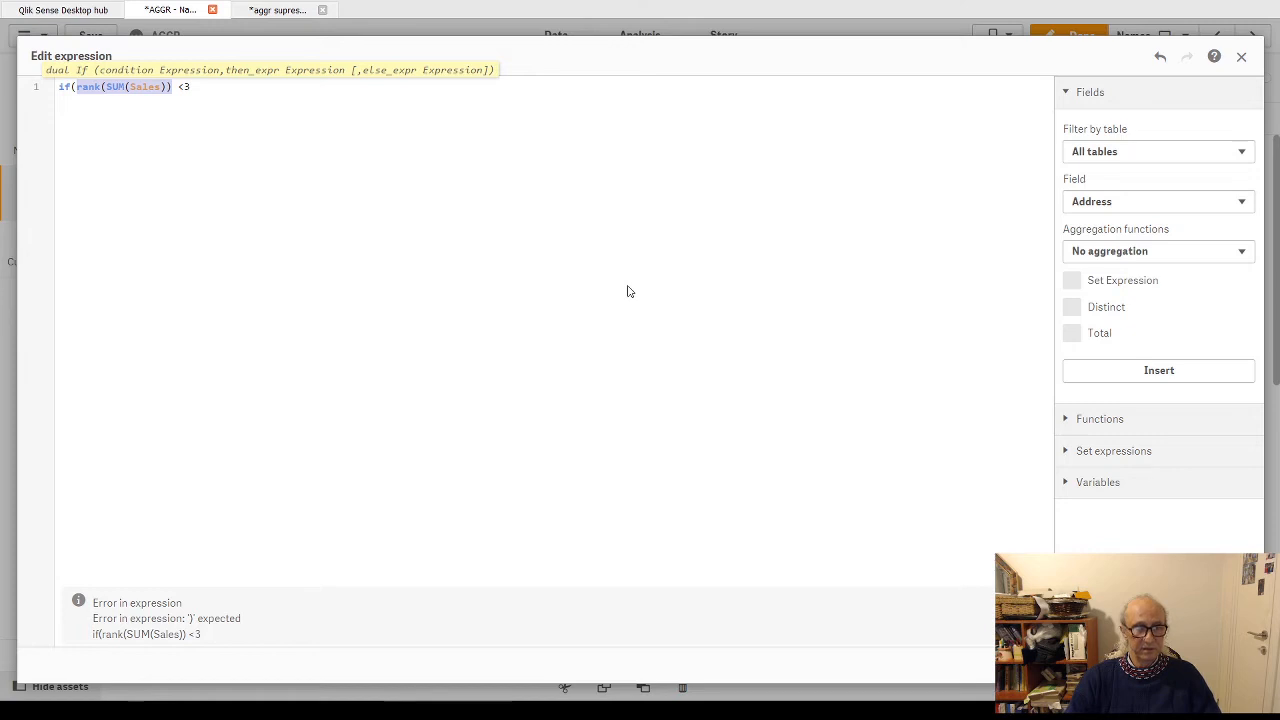
{"action": "key", "text": "End"}
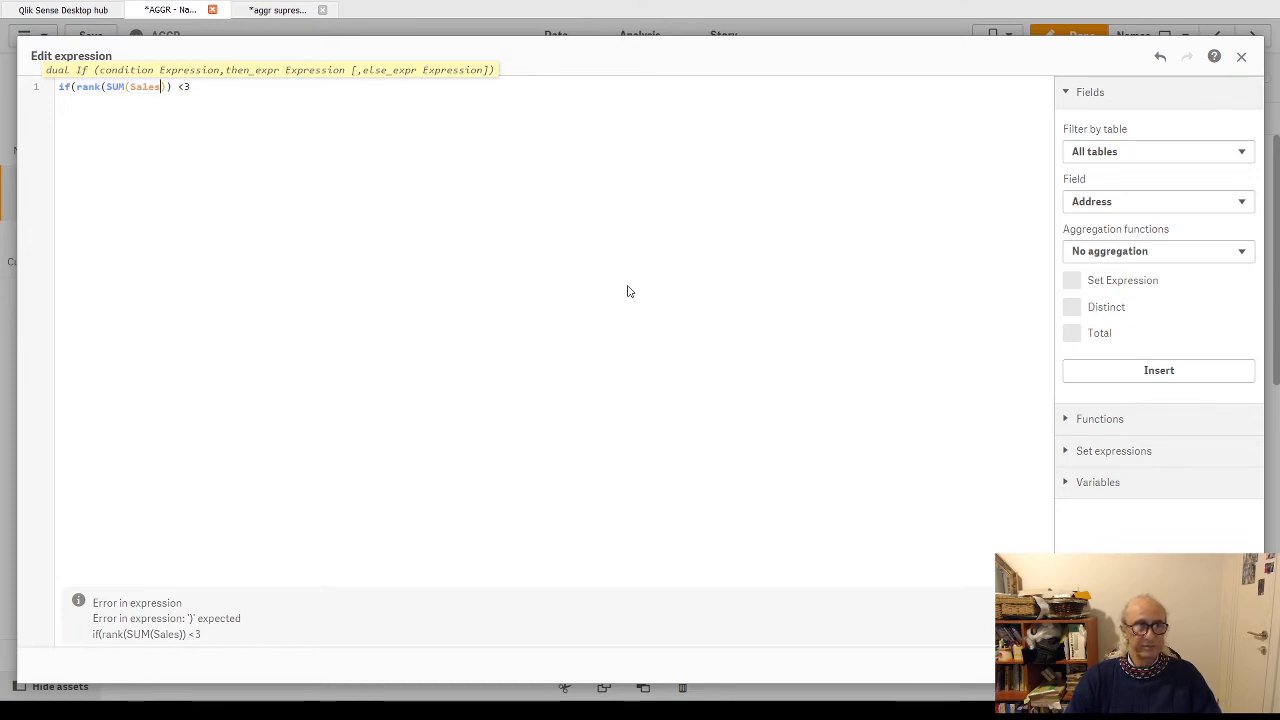
{"action": "key", "text": "Right"}
{"action": "key", "text": "Right"}
{"action": "key", "text": "shift+Left"}
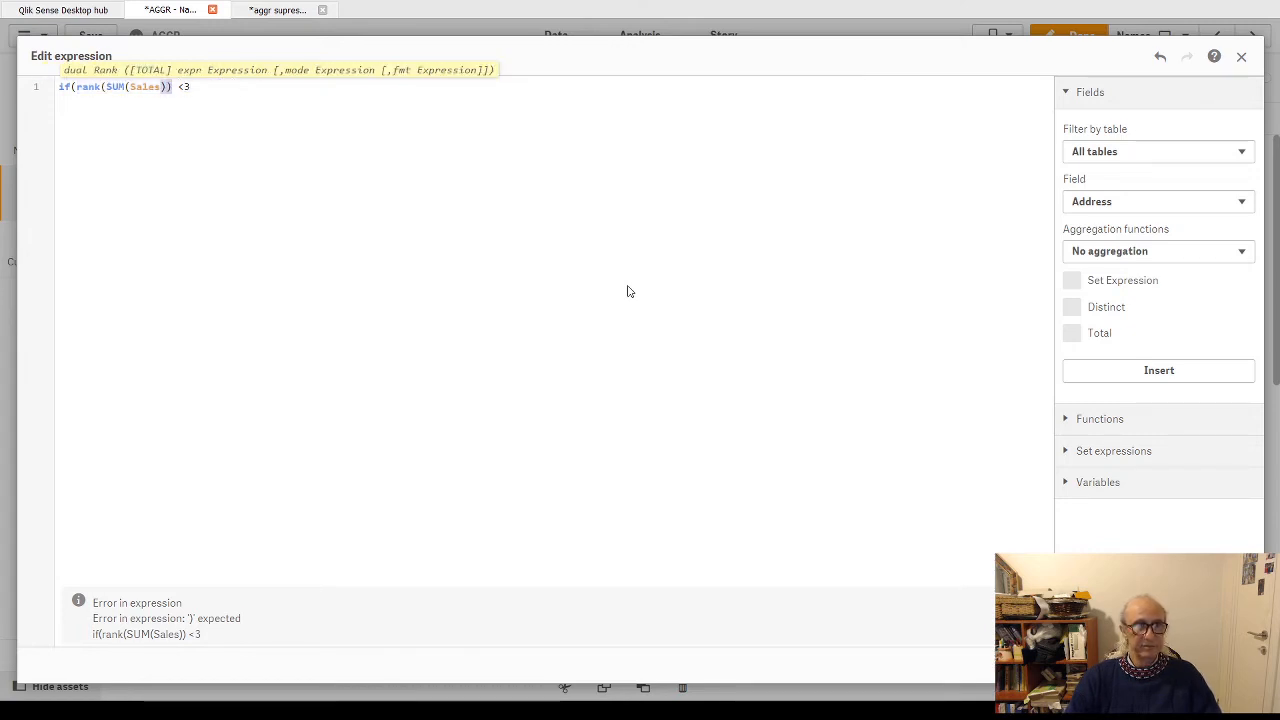
{"action": "key", "text": "shift+Left"}
{"action": "key", "text": "shift+Left"}
{"action": "key", "text": "shift+Left"}
{"action": "key", "text": "shift+Left"}
{"action": "key", "text": "shift+Left"}
{"action": "key", "text": "shift+Left"}
{"action": "key", "text": "shift+Left"}
{"action": "key", "text": "shift+Left"}
{"action": "key", "text": "shift+Left"}
{"action": "key", "text": "shift+Left"}
{"action": "key", "text": "shift+Left"}
{"action": "key", "text": "shift+Left"}
{"action": "key", "text": "shift+Left"}
{"action": "key", "text": "shift+Left"}
{"action": "key", "text": "shift+Left"}
{"action": "key", "text": "ctrl+c"}
{"action": "key", "text": "End"}
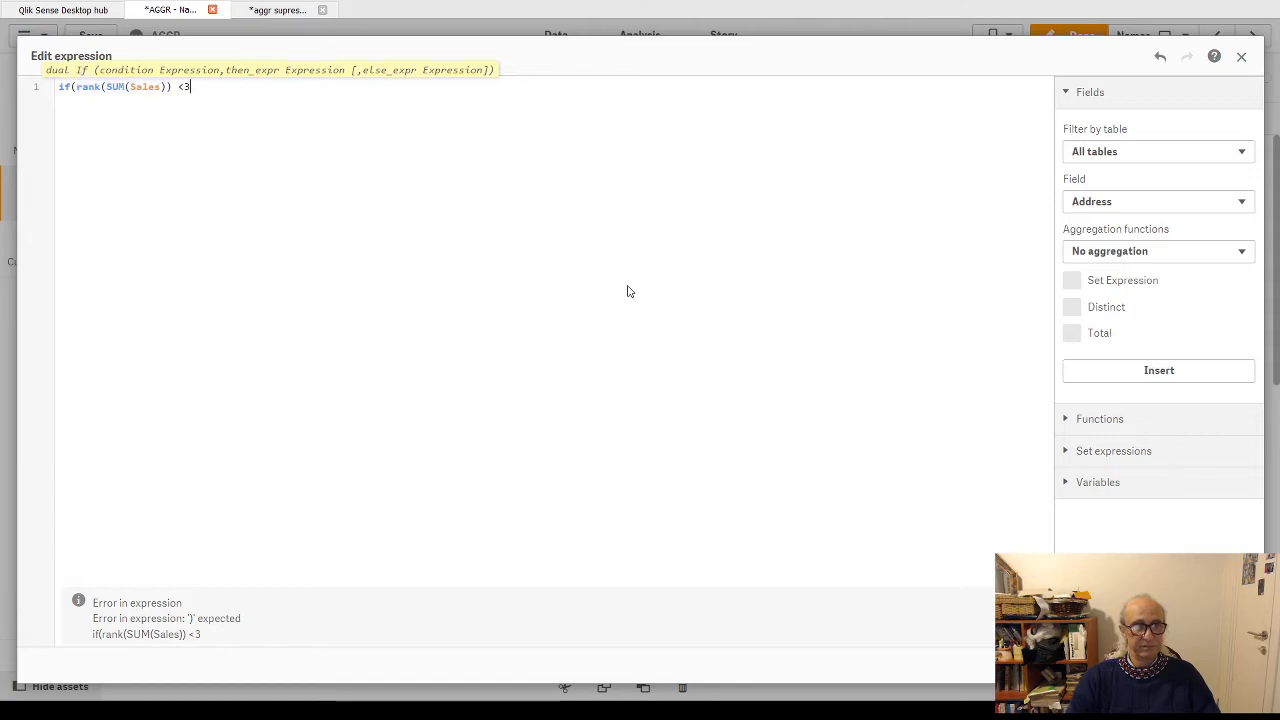
{"action": "type", "text": ","}
{"action": "key", "text": "ctrl+v"}
{"action": "type", "text": ")"}
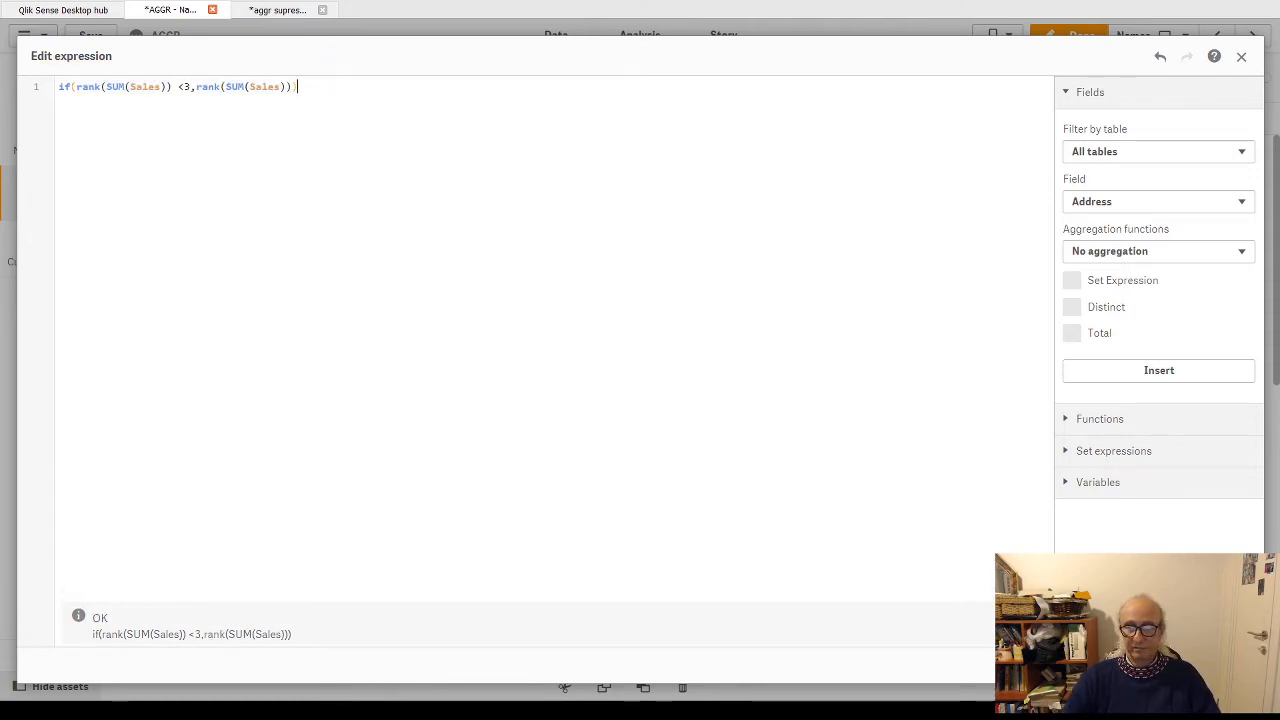
{"action": "key", "text": "ctrl+Return"}
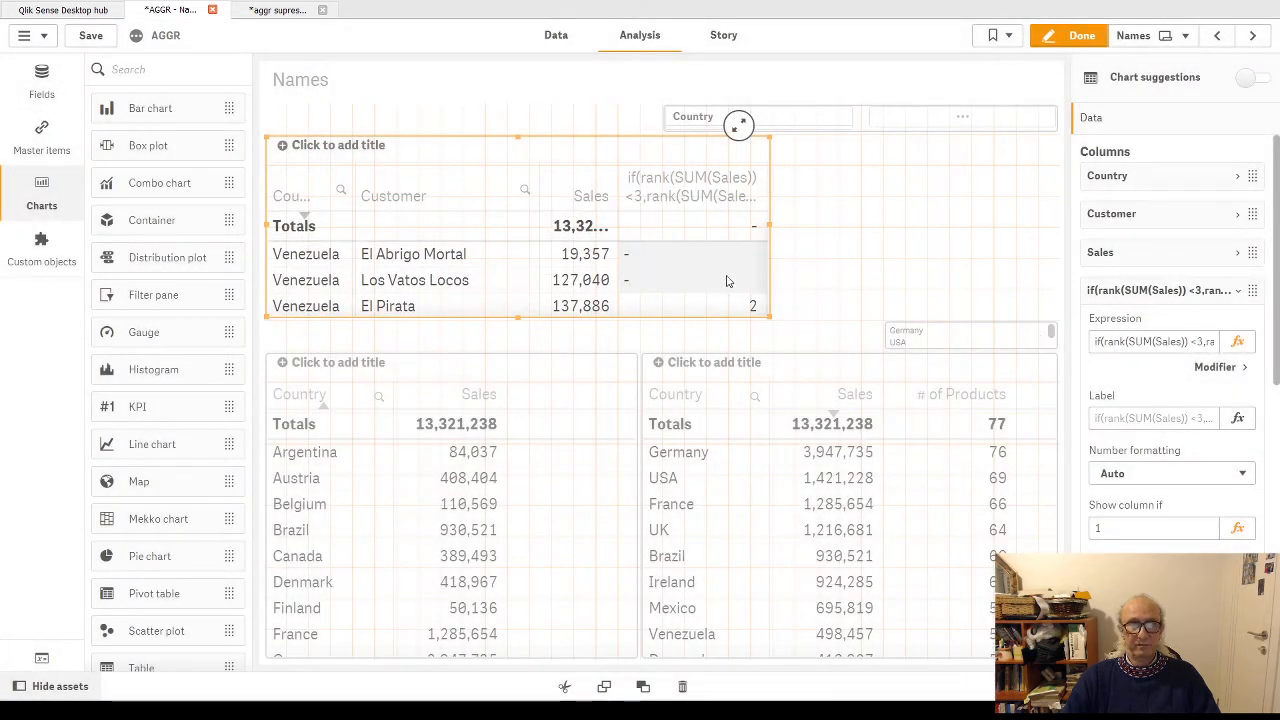
Check the rank column's settings, and examine the top-two customer ranks per country in the Country, Customer and Sales table outside edit mode
{"action": "left_click", "coordinate": [1075, 35]}
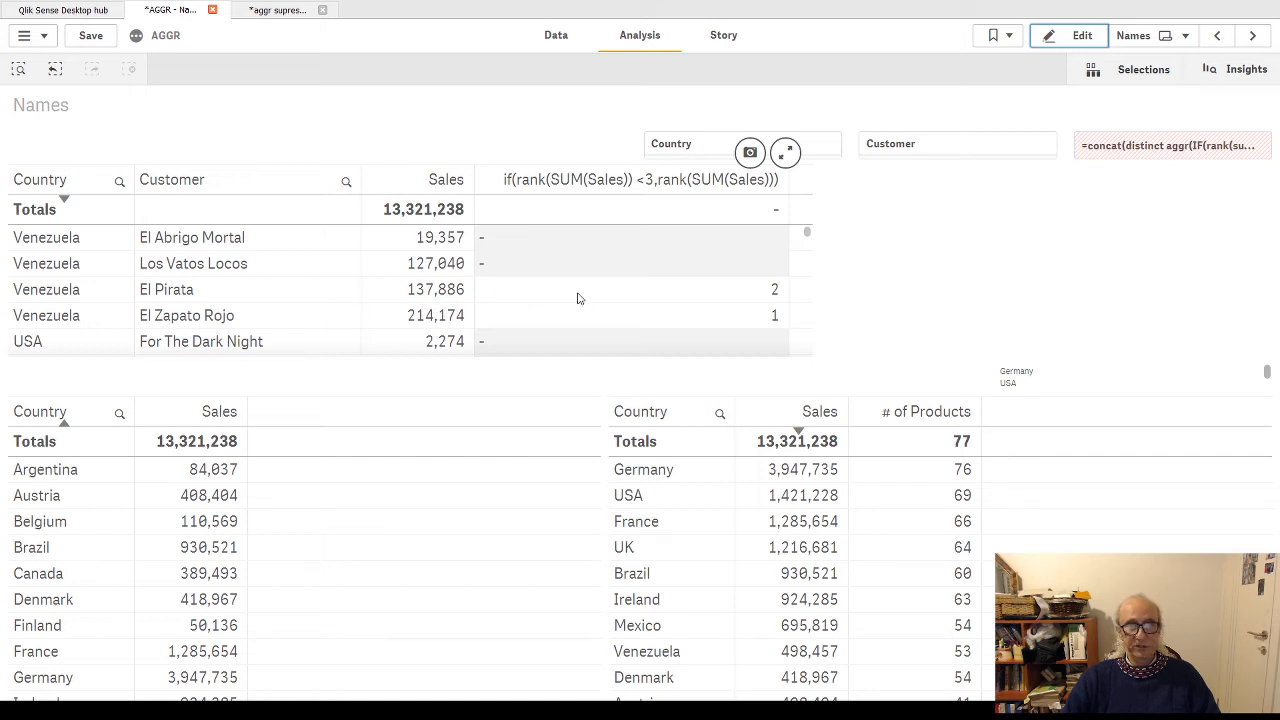
{"action": "left_click", "coordinate": [1075, 35]}
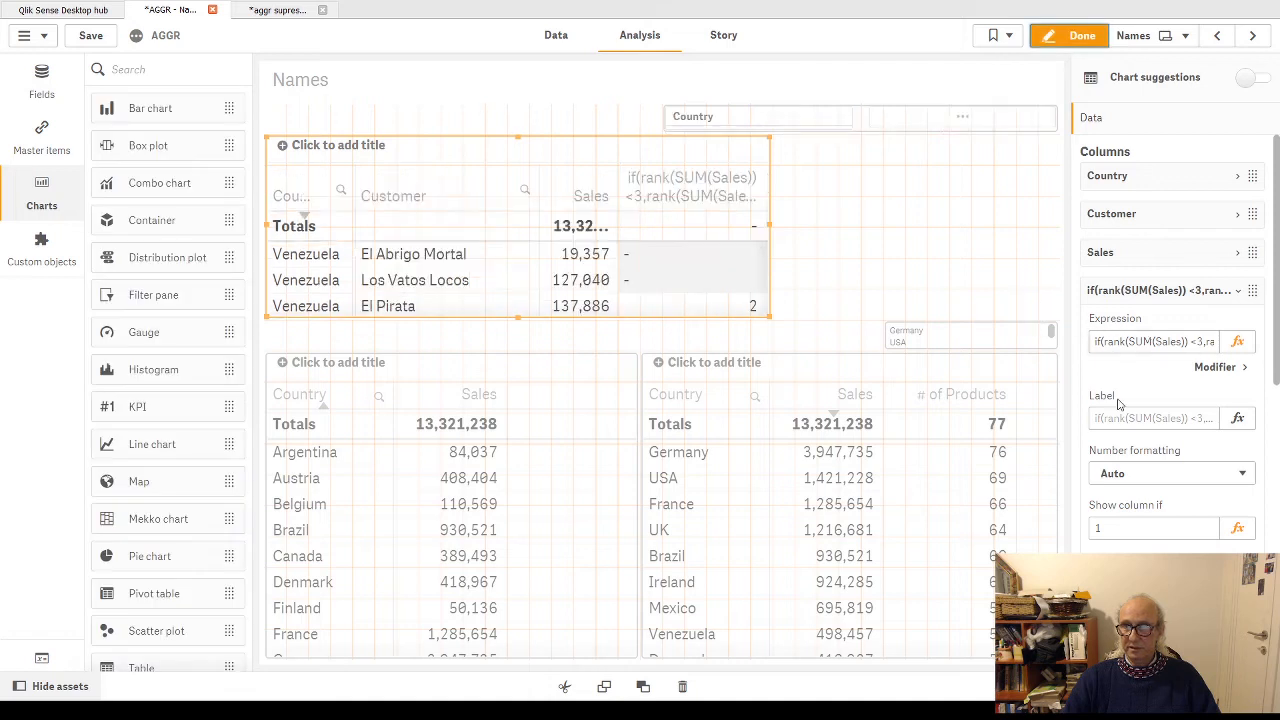
{"action": "scroll", "coordinate": [1183, 453], "scroll_direction": "down", "scroll_amount": 1}
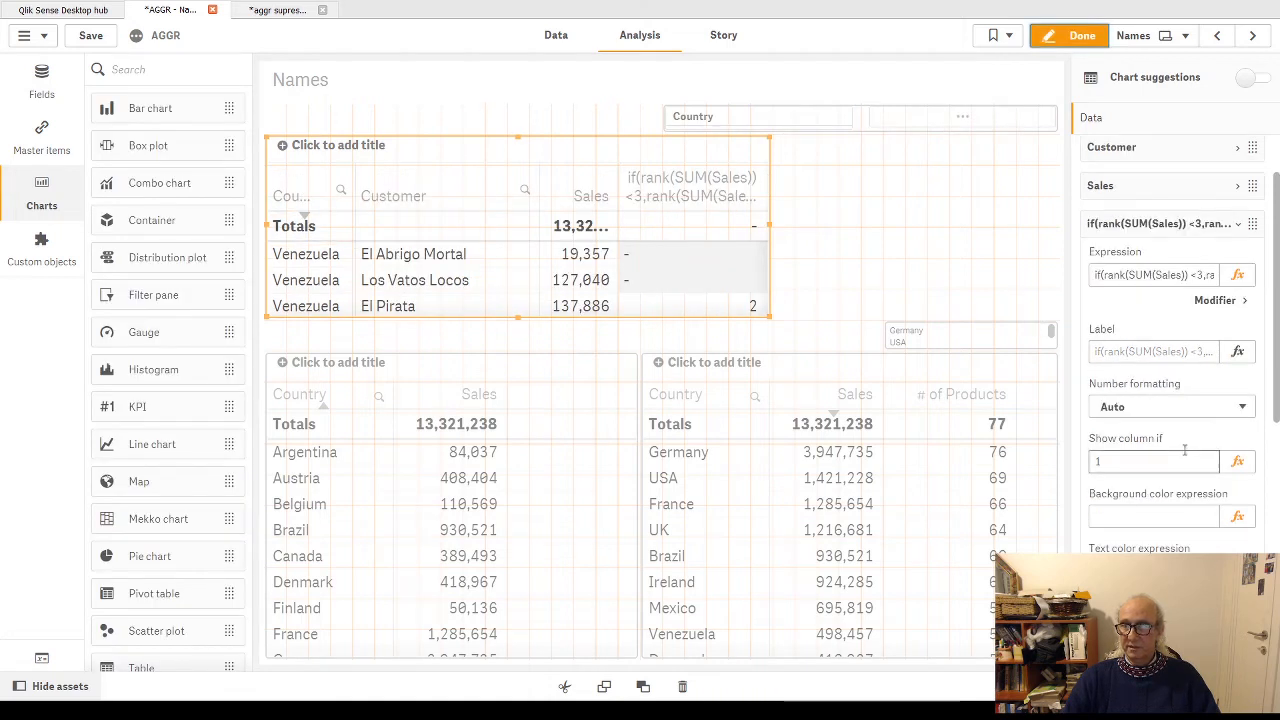
{"action": "scroll", "coordinate": [1207, 487], "scroll_direction": "down", "scroll_amount": 1}
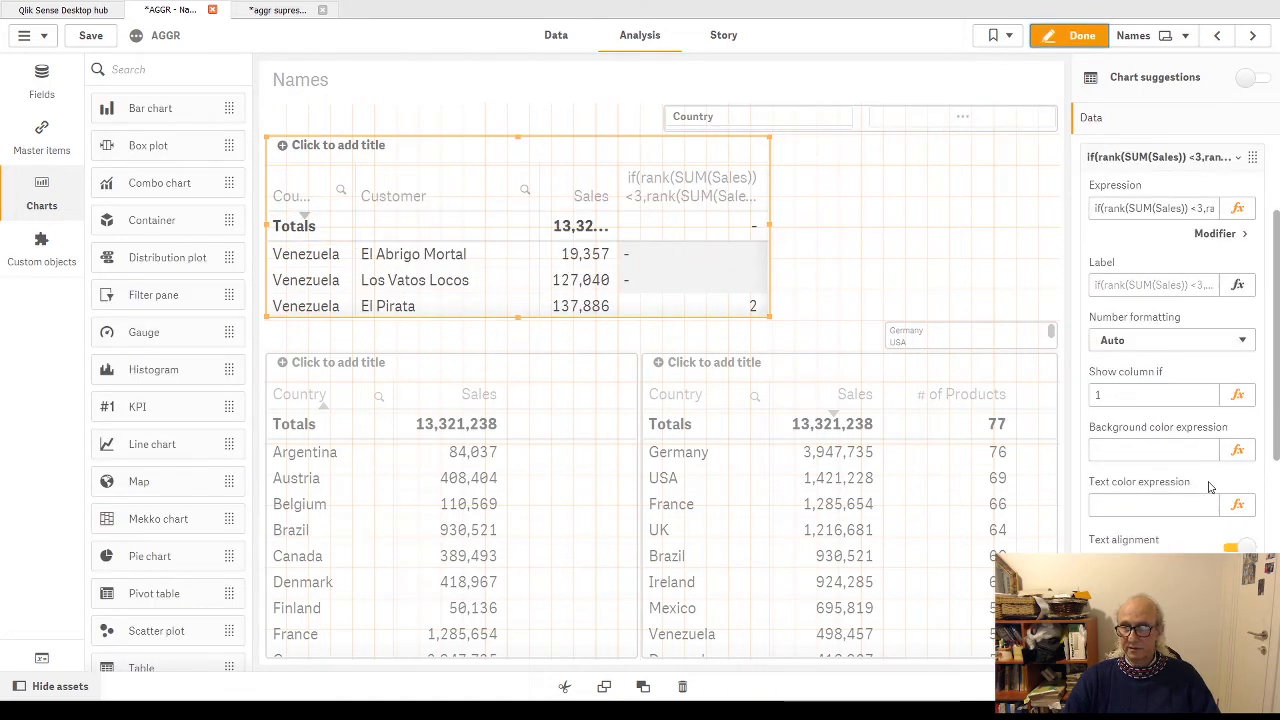
{"action": "scroll", "coordinate": [1208, 487], "scroll_direction": "up", "scroll_amount": 2}
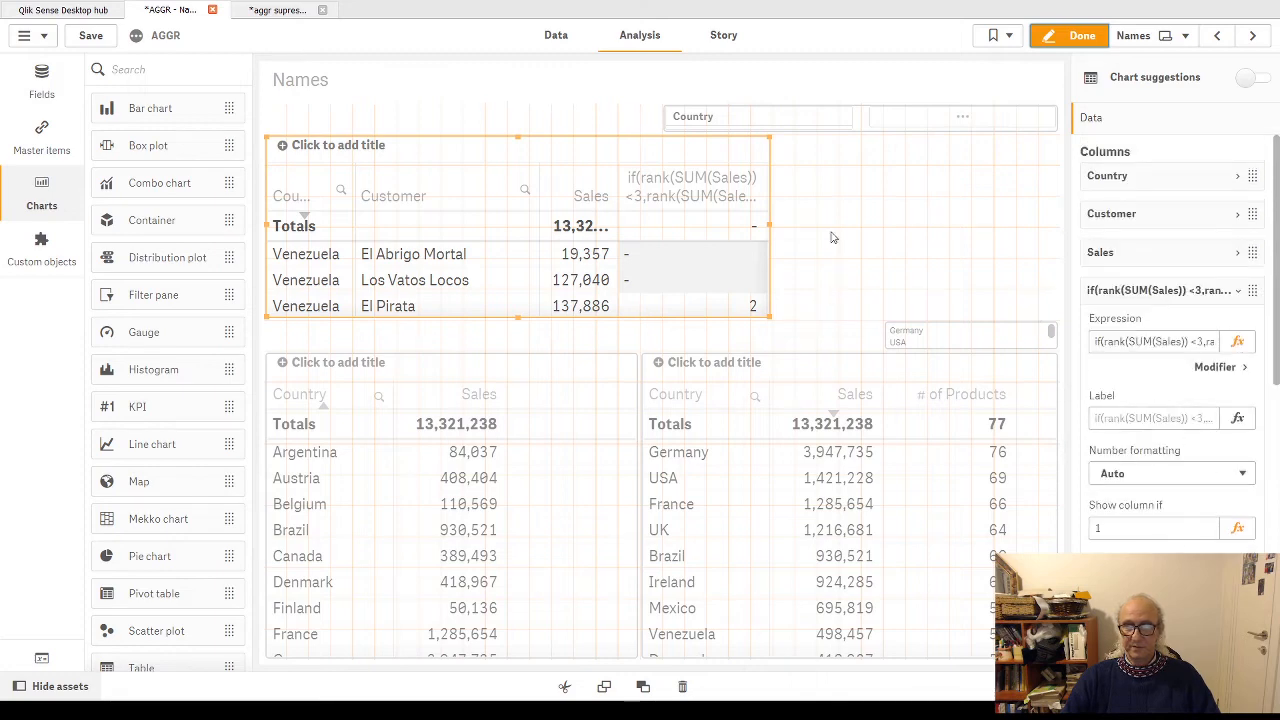
{"action": "left_click", "coordinate": [1082, 35]}
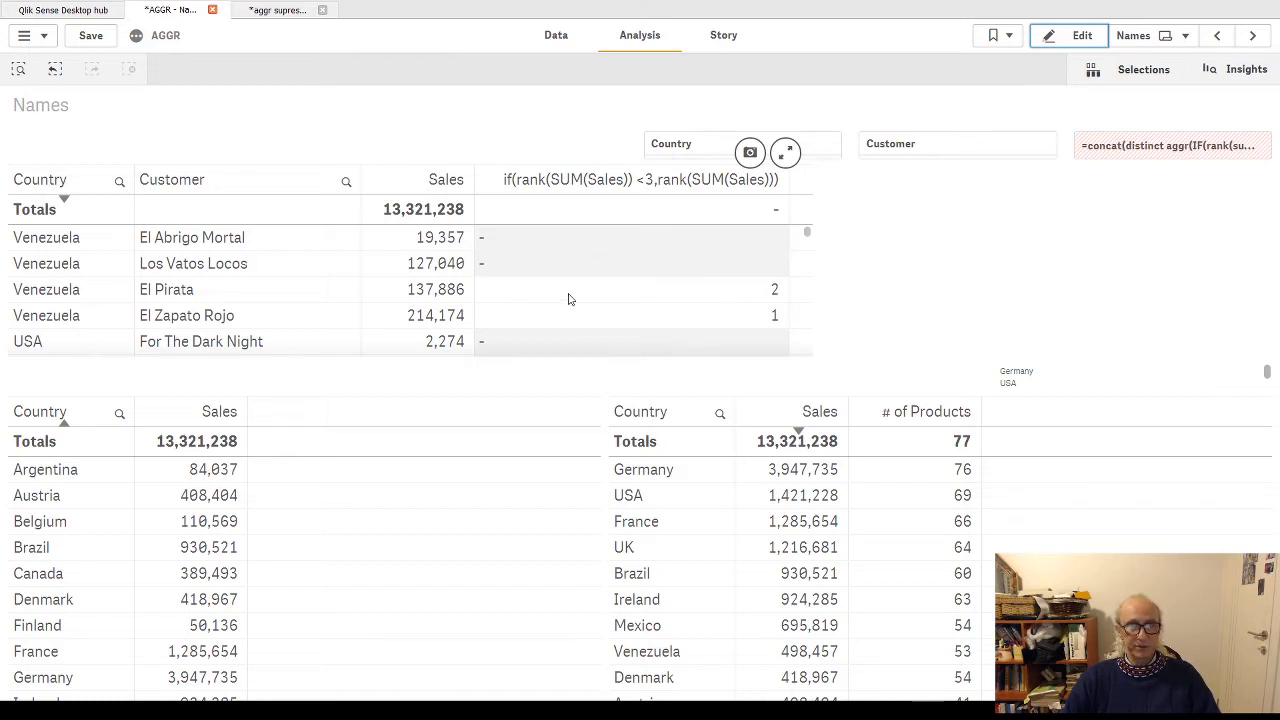
{"action": "scroll", "coordinate": [568, 298], "scroll_direction": "down", "scroll_amount": 5}
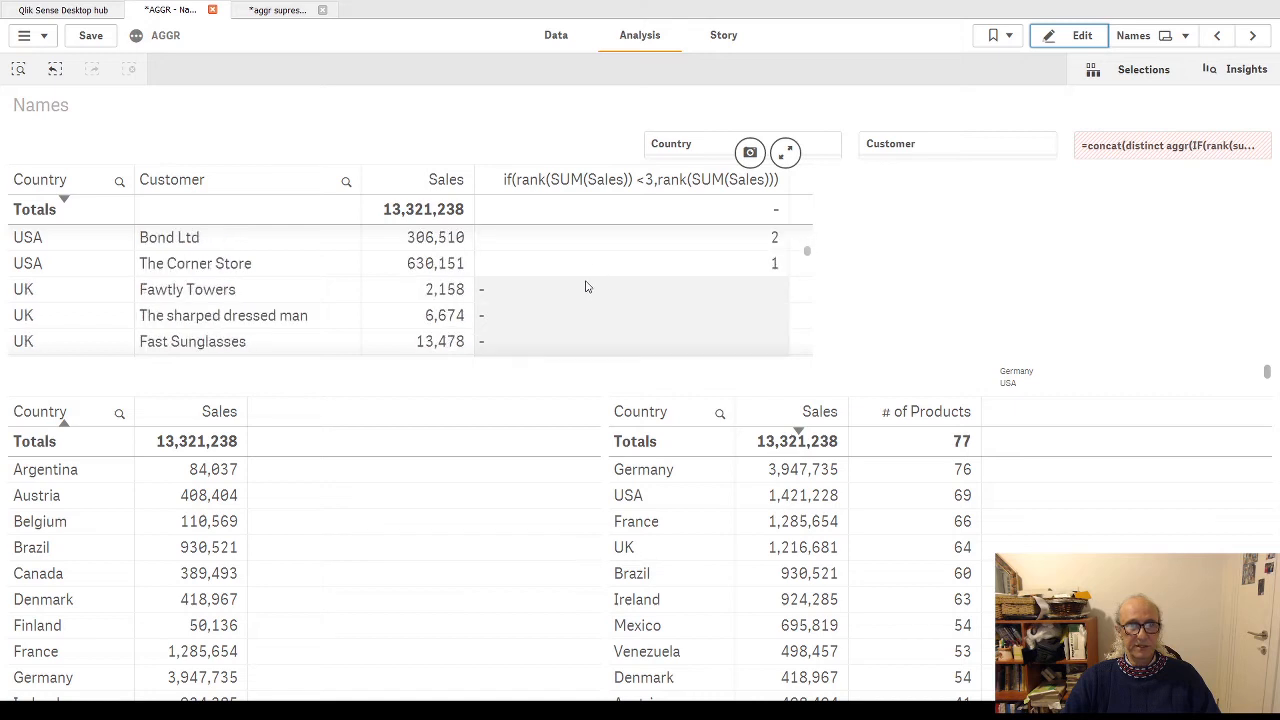
{"action": "scroll", "coordinate": [597, 266], "scroll_direction": "up", "scroll_amount": 1}
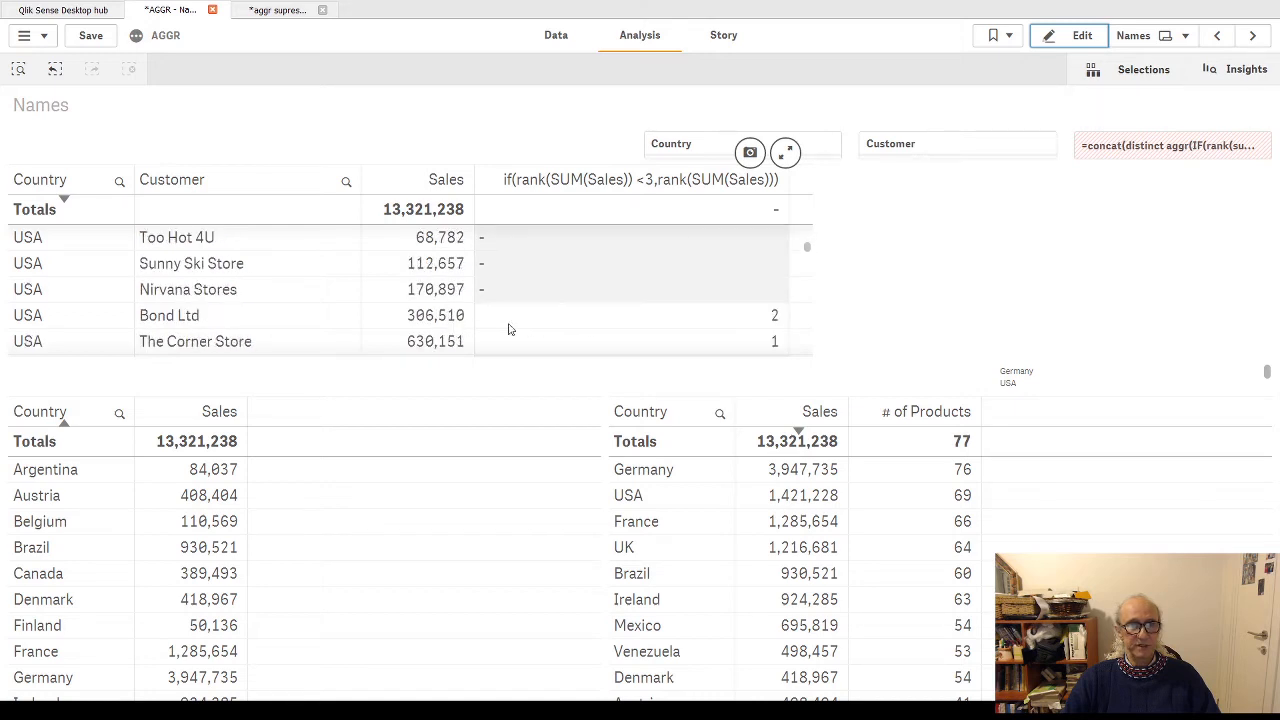
{"action": "scroll", "coordinate": [540, 329], "scroll_direction": "down", "scroll_amount": 1}
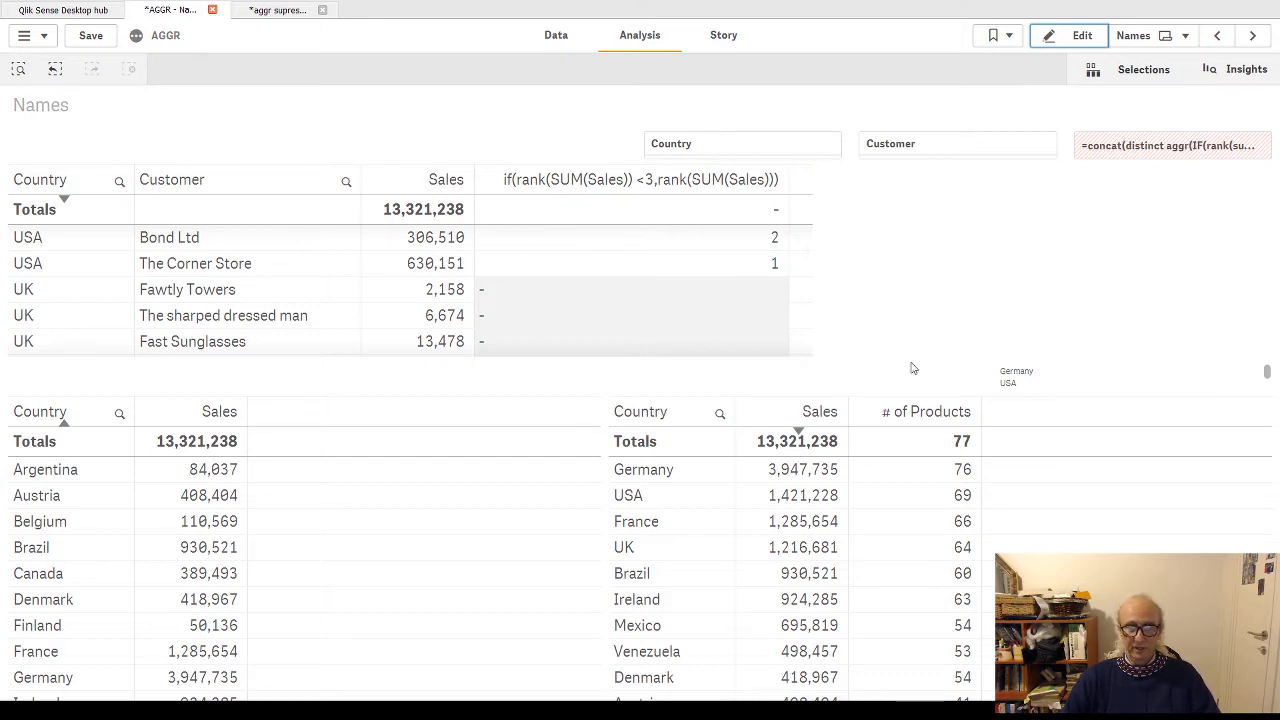
Return to edit mode and undo the recent table changes, back through the deletion of the two small Country tables
{"action": "left_click", "coordinate": [1068, 38]}
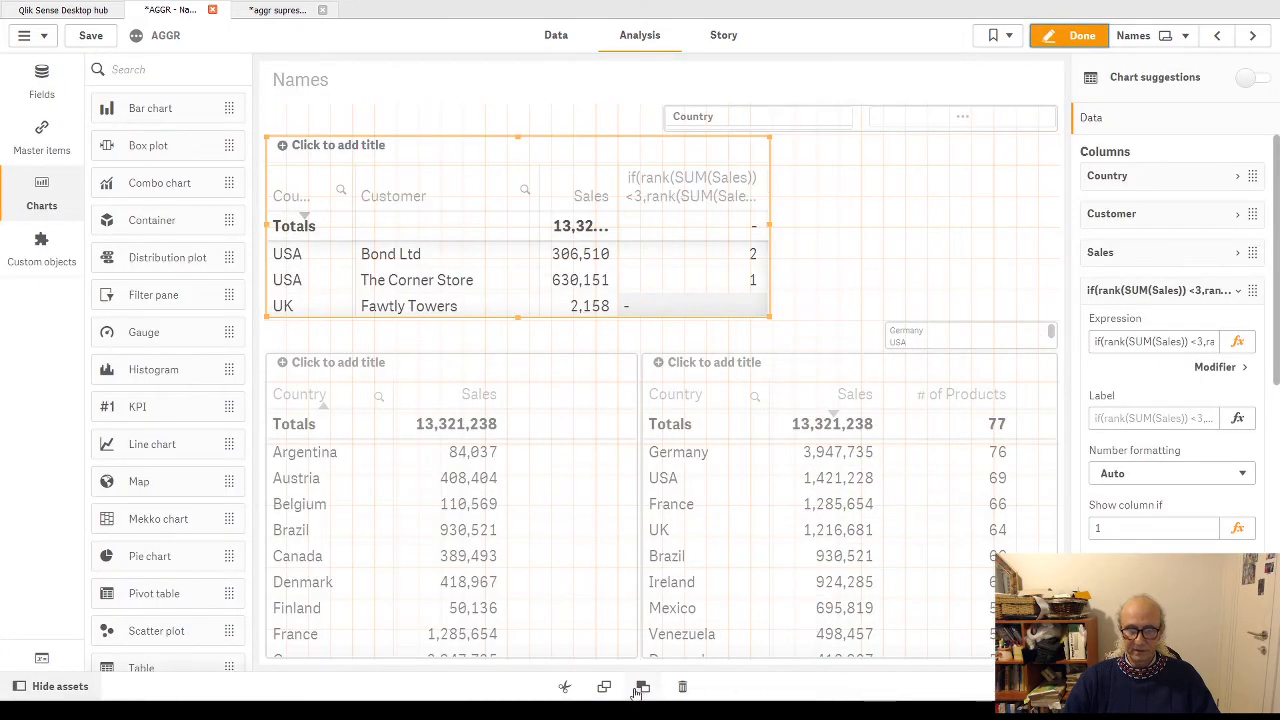
{"action": "key", "text": "ctrl+z"}
{"action": "key", "text": "ctrl+z"}
{"action": "key", "text": "ctrl+z"}
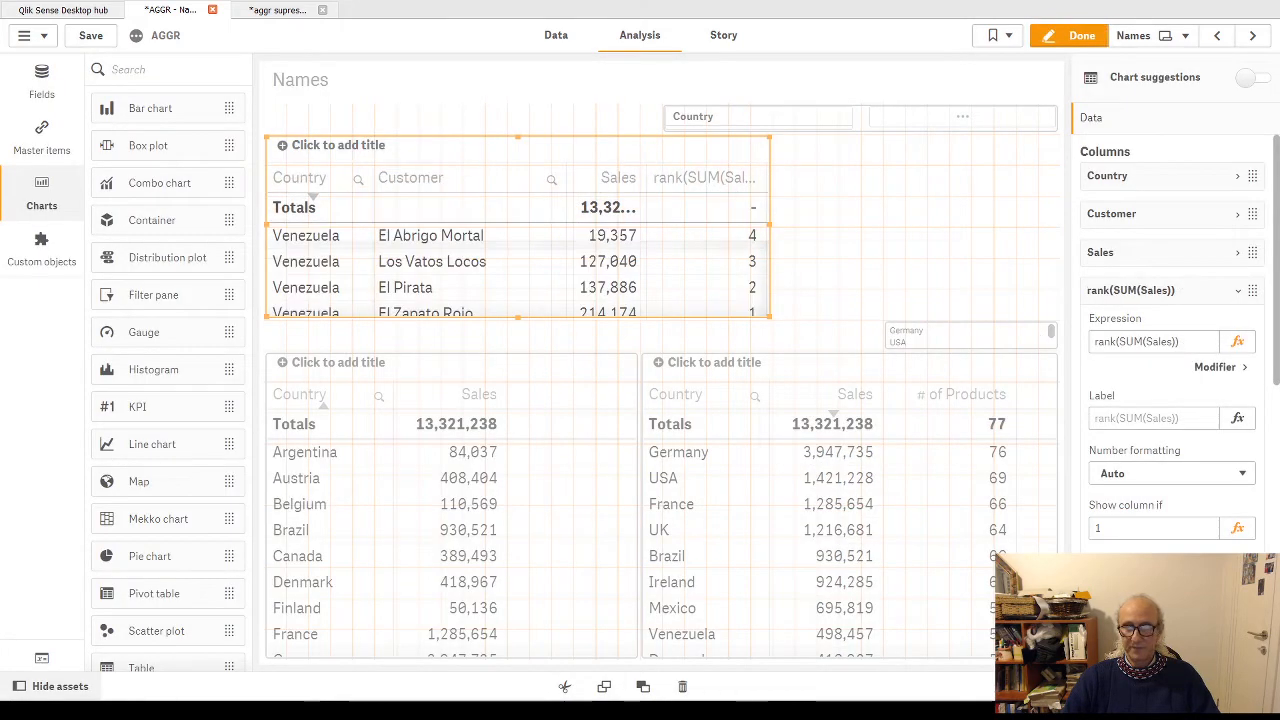
{"action": "key", "text": "ctrl+z"}
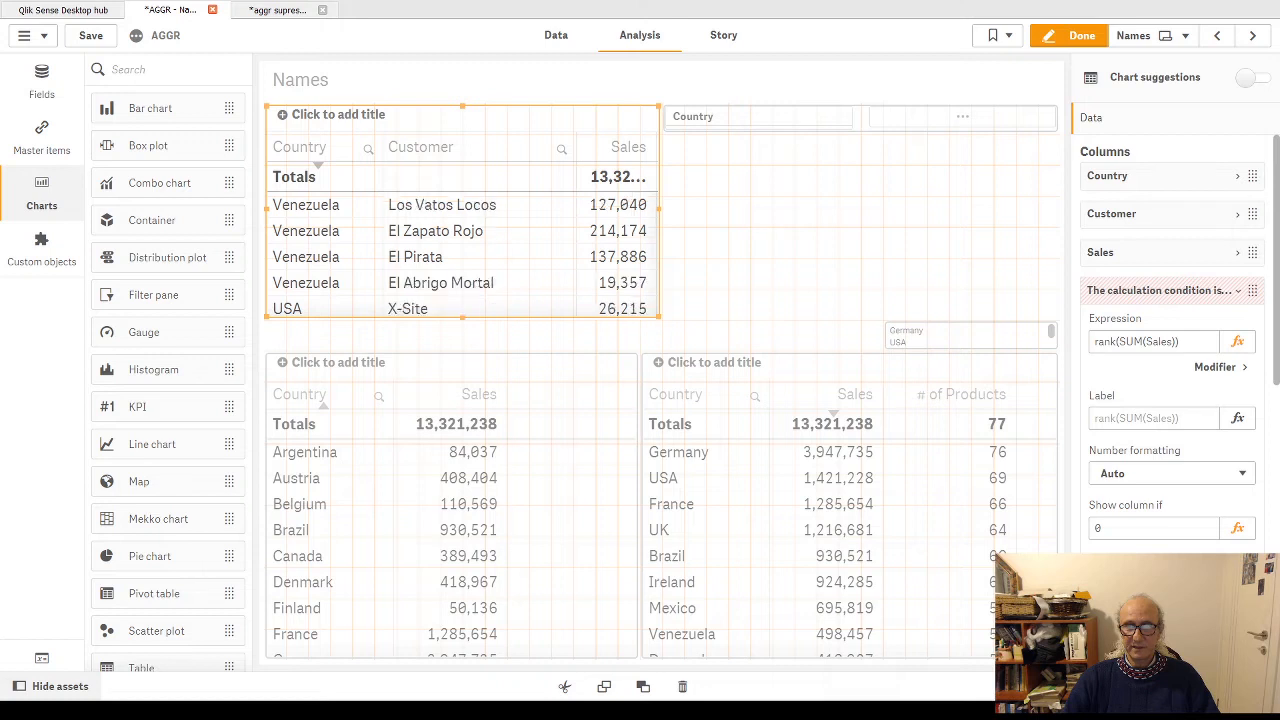
{"action": "key", "text": "ctrl+z"}
{"action": "key", "text": "ctrl+z"}
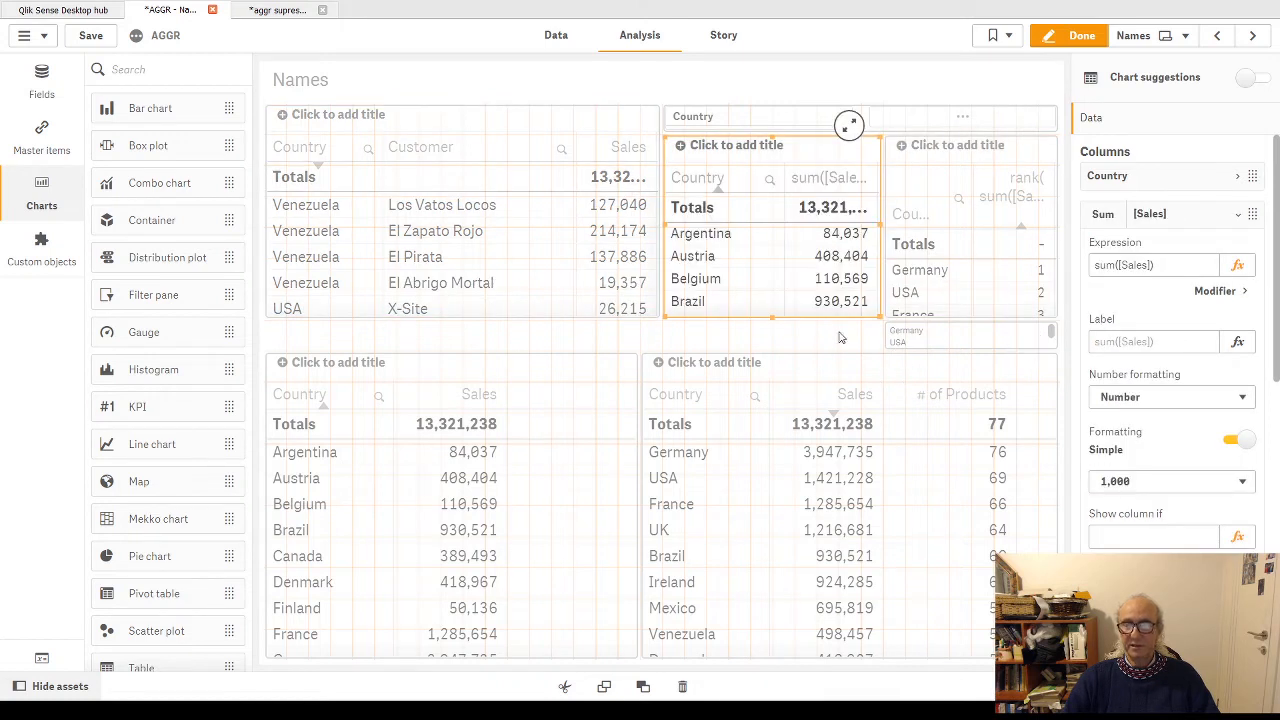
Leave edit mode, sort the small Country table by sum([Sales]) in descending order, and view the country name list full screen
{"action": "left_click", "coordinate": [1075, 35]}
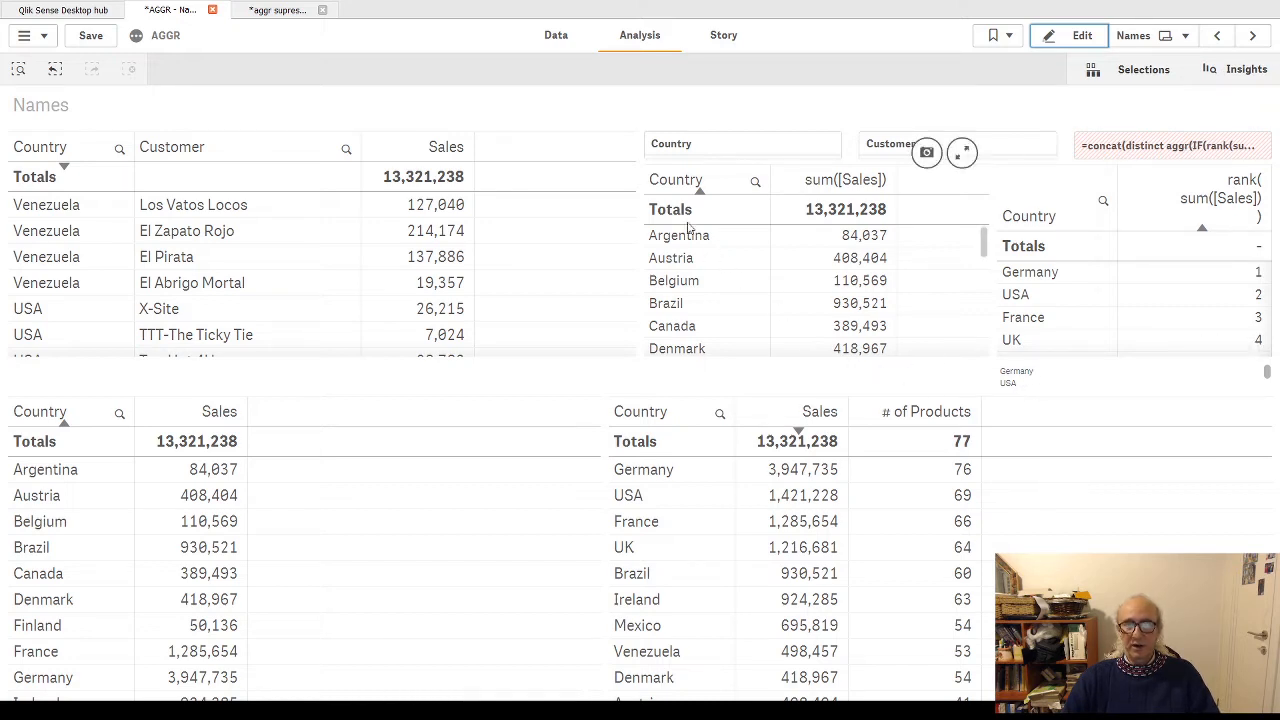
{"action": "left_click", "coordinate": [835, 193]}
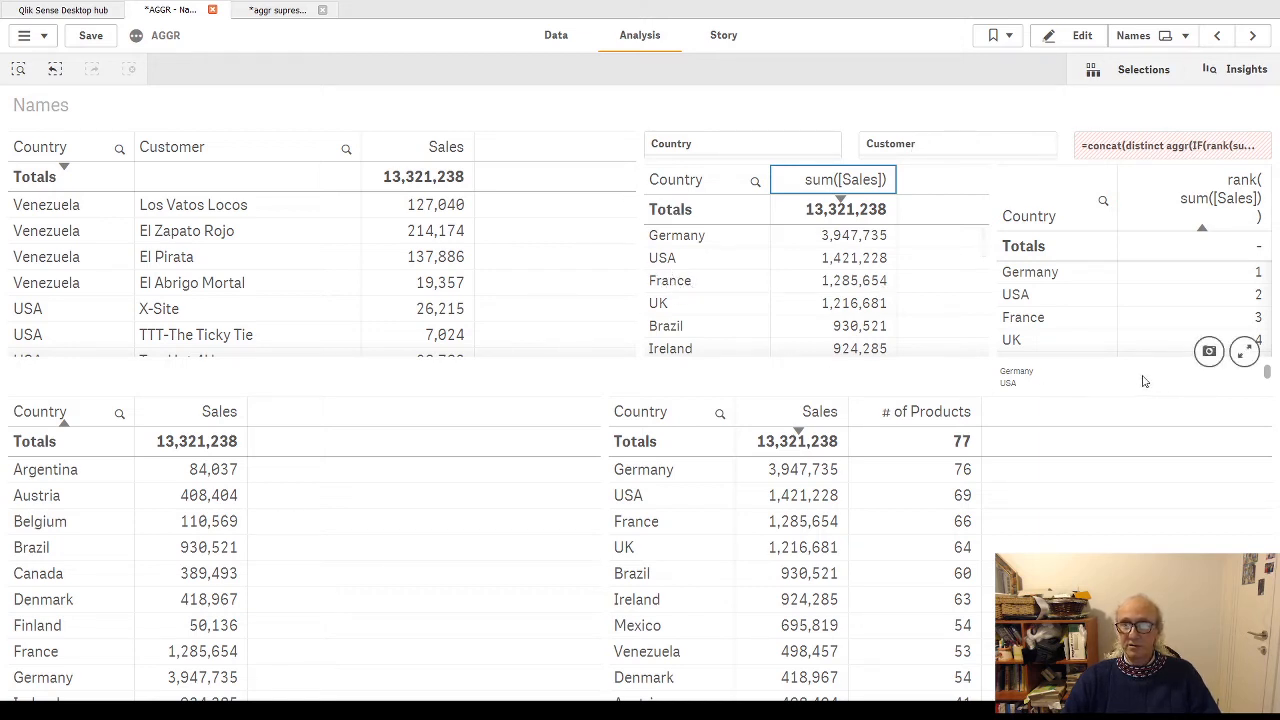
{"action": "left_click", "coordinate": [1244, 352]}
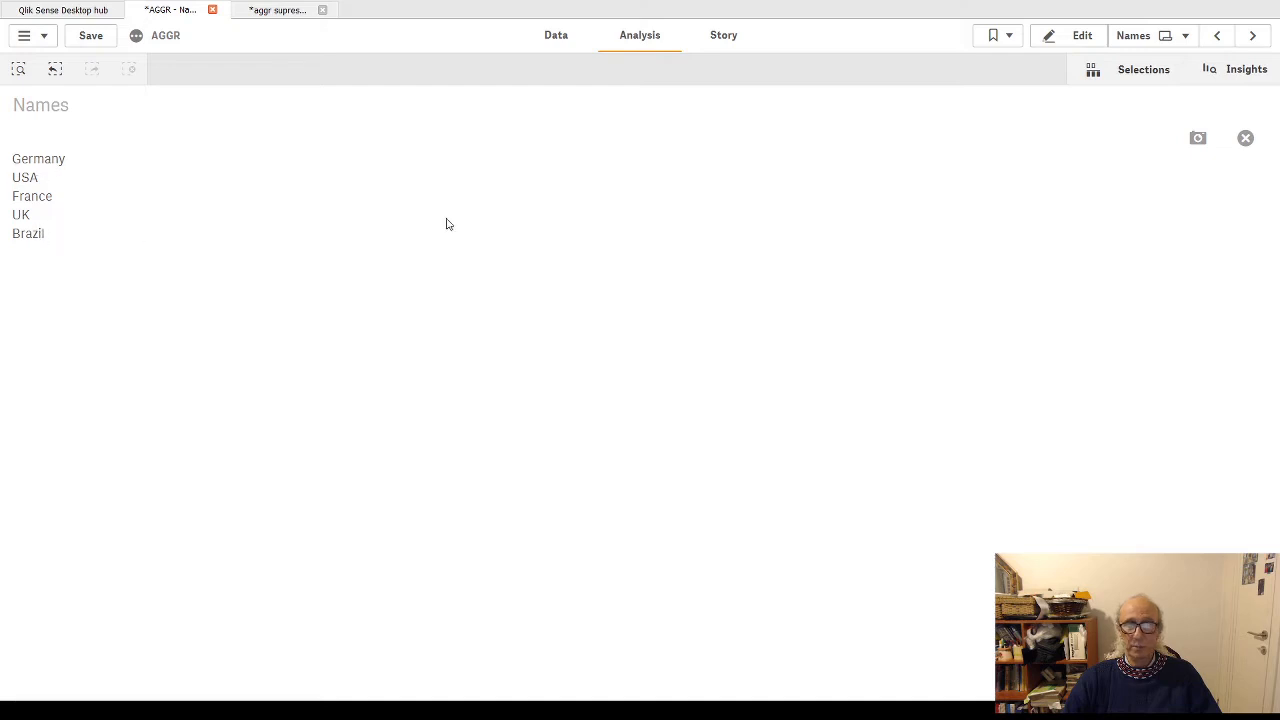
{"action": "left_click", "coordinate": [1245, 139]}
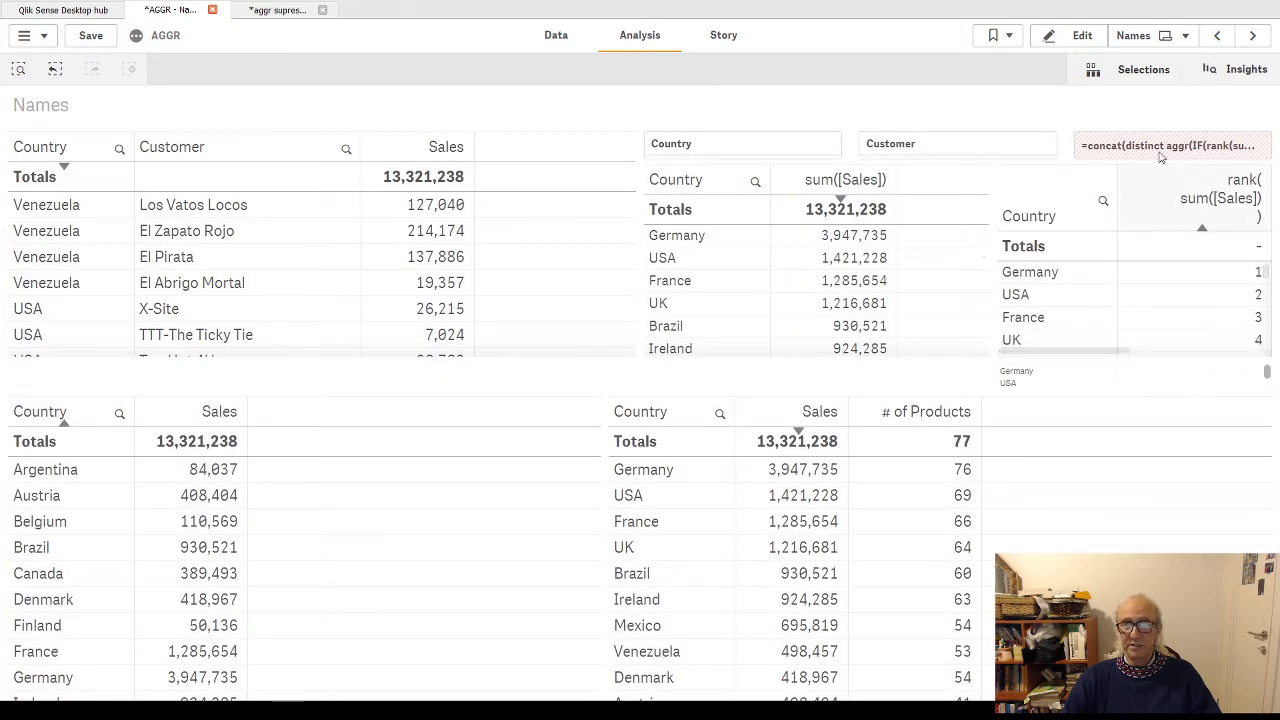
In the country name list's measure expression, insert line breaks before the IF function and after the <=5 condition
{"action": "left_click", "coordinate": [1065, 35]}
{"action": "left_click", "coordinate": [1173, 400]}
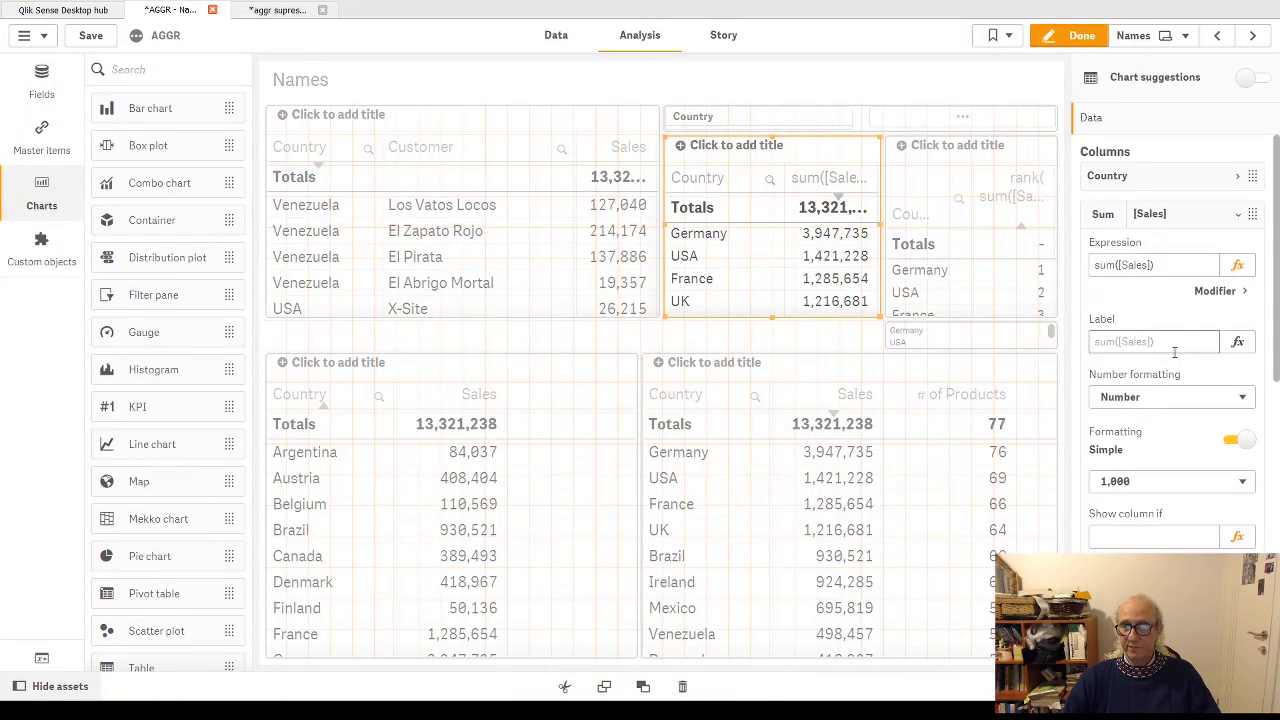
{"action": "left_click", "coordinate": [1240, 218]}
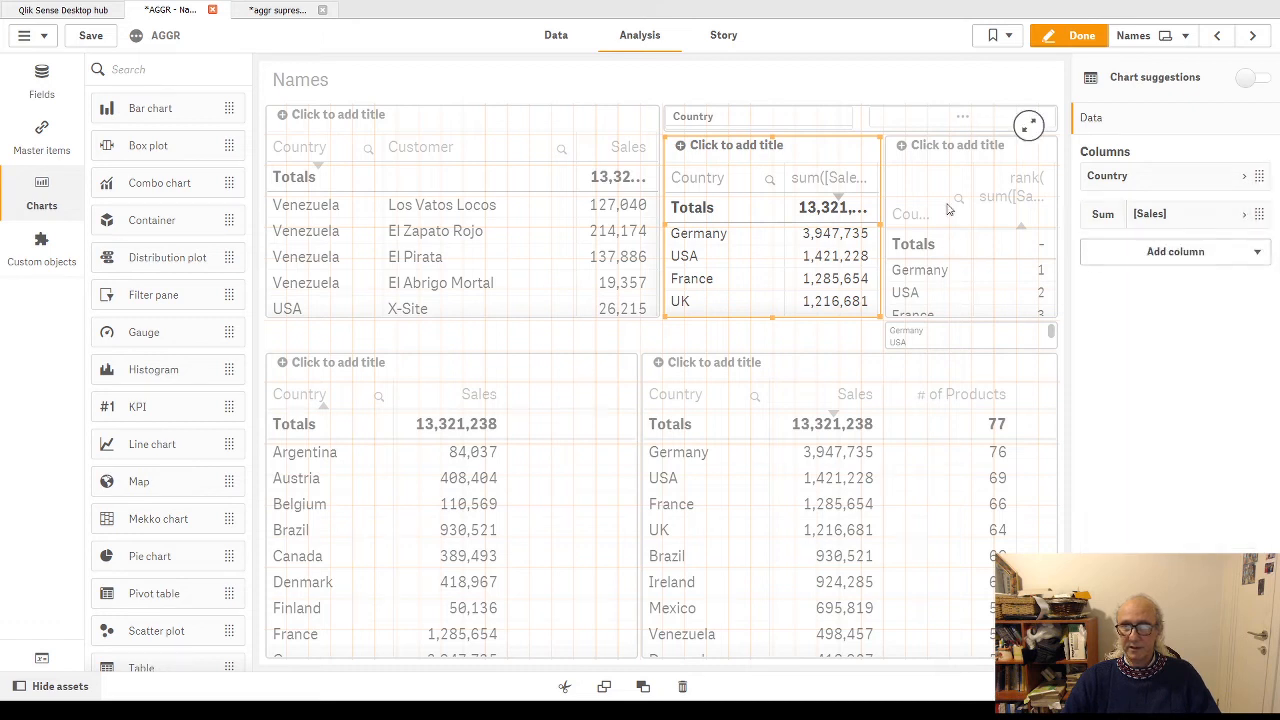
{"action": "left_click", "coordinate": [952, 338]}
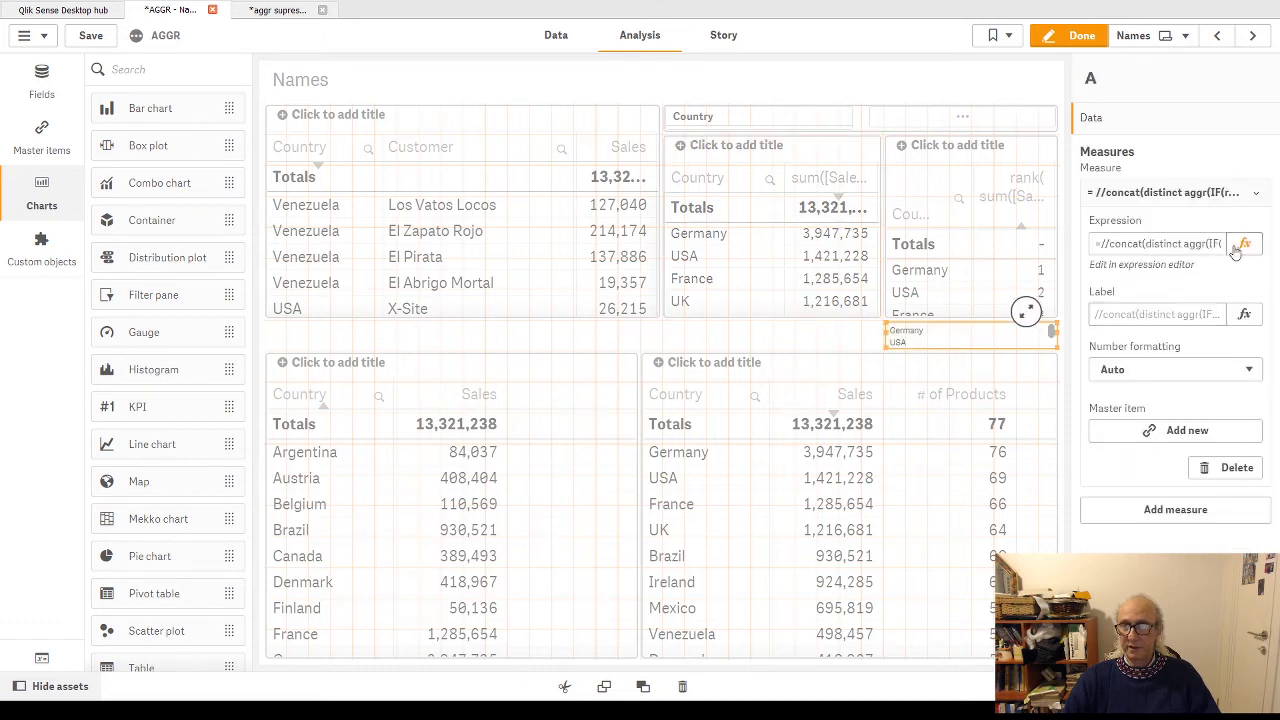
{"action": "left_click", "coordinate": [1243, 245]}
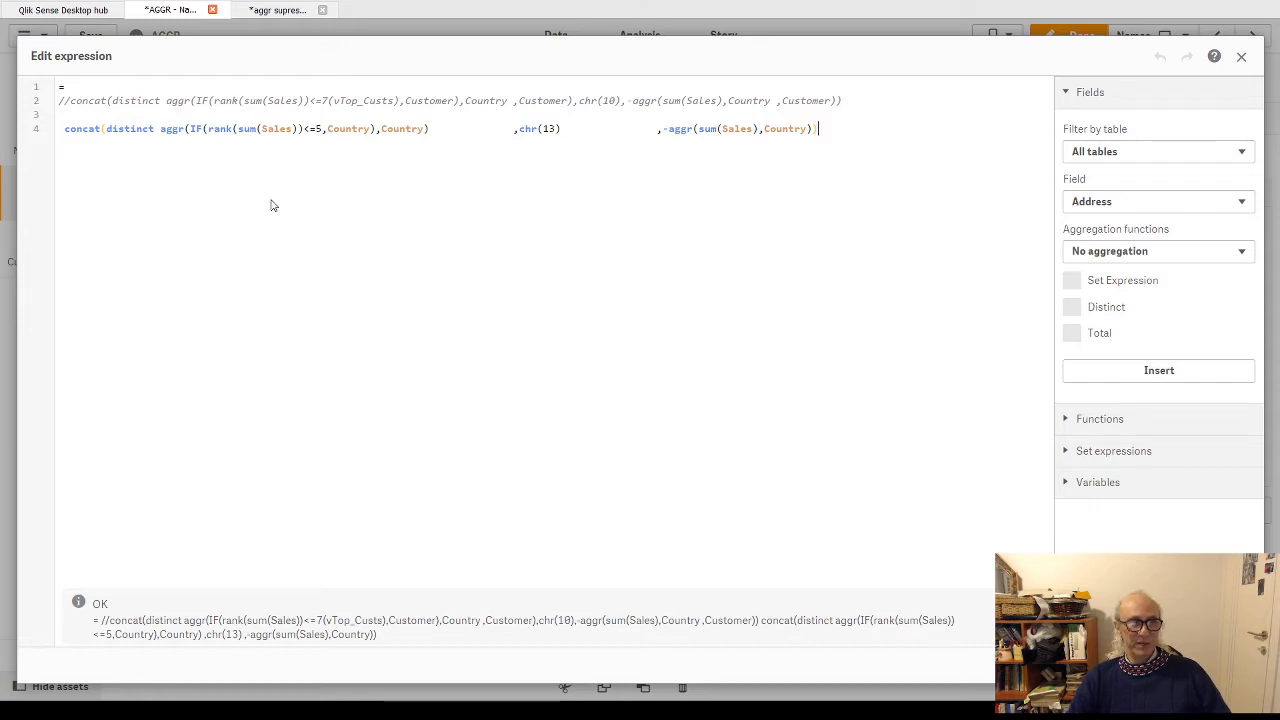
{"action": "left_click", "coordinate": [186, 128]}
{"action": "key", "text": "Right"}
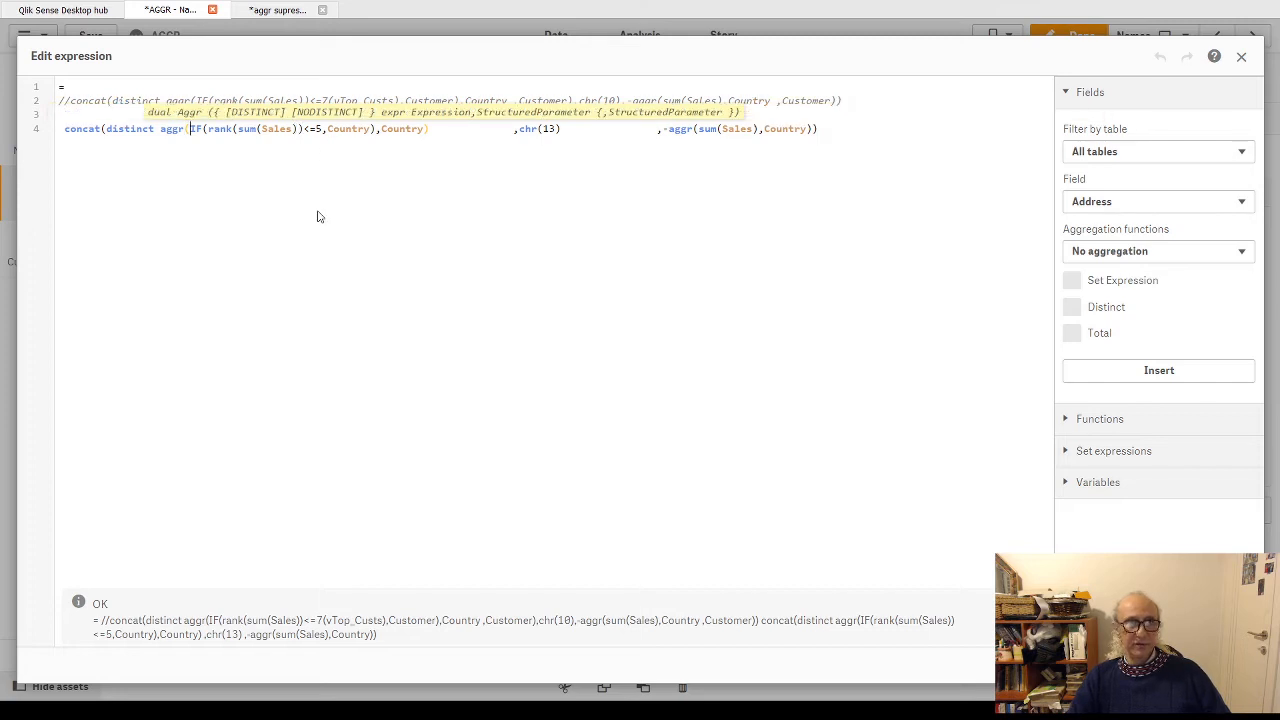
{"action": "key", "text": "Return"}
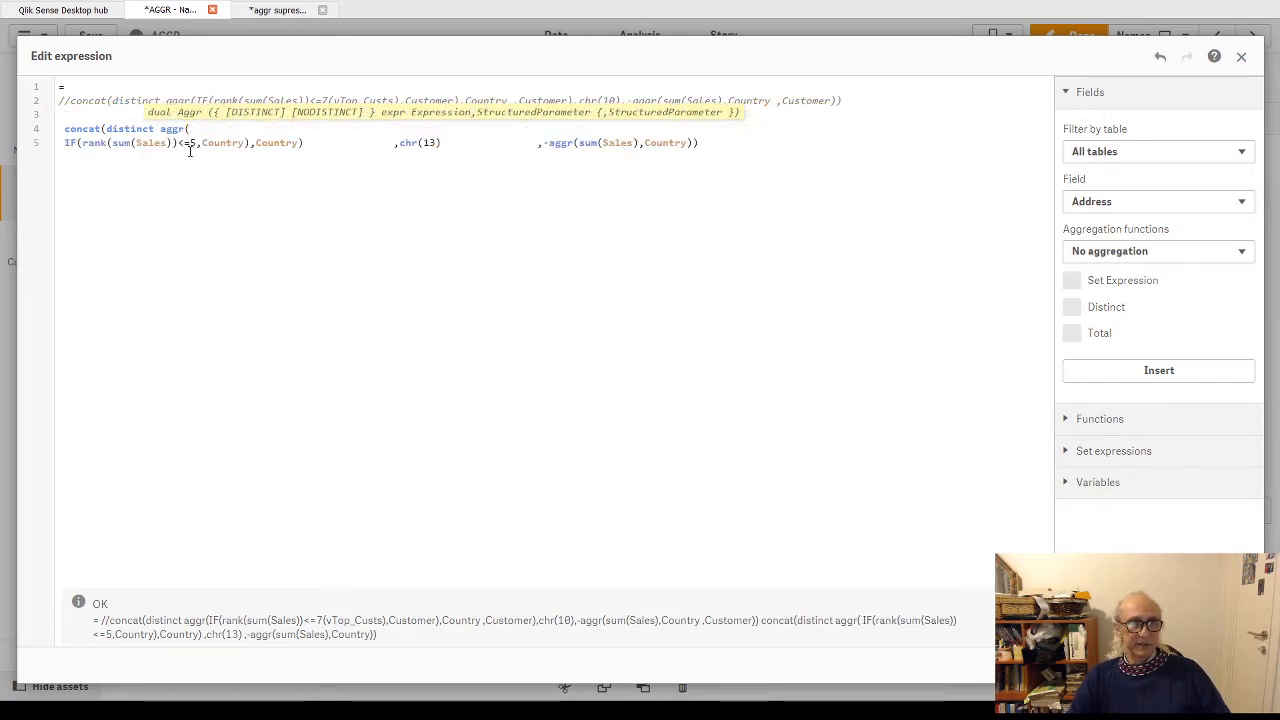
{"action": "left_click", "coordinate": [198, 143]}
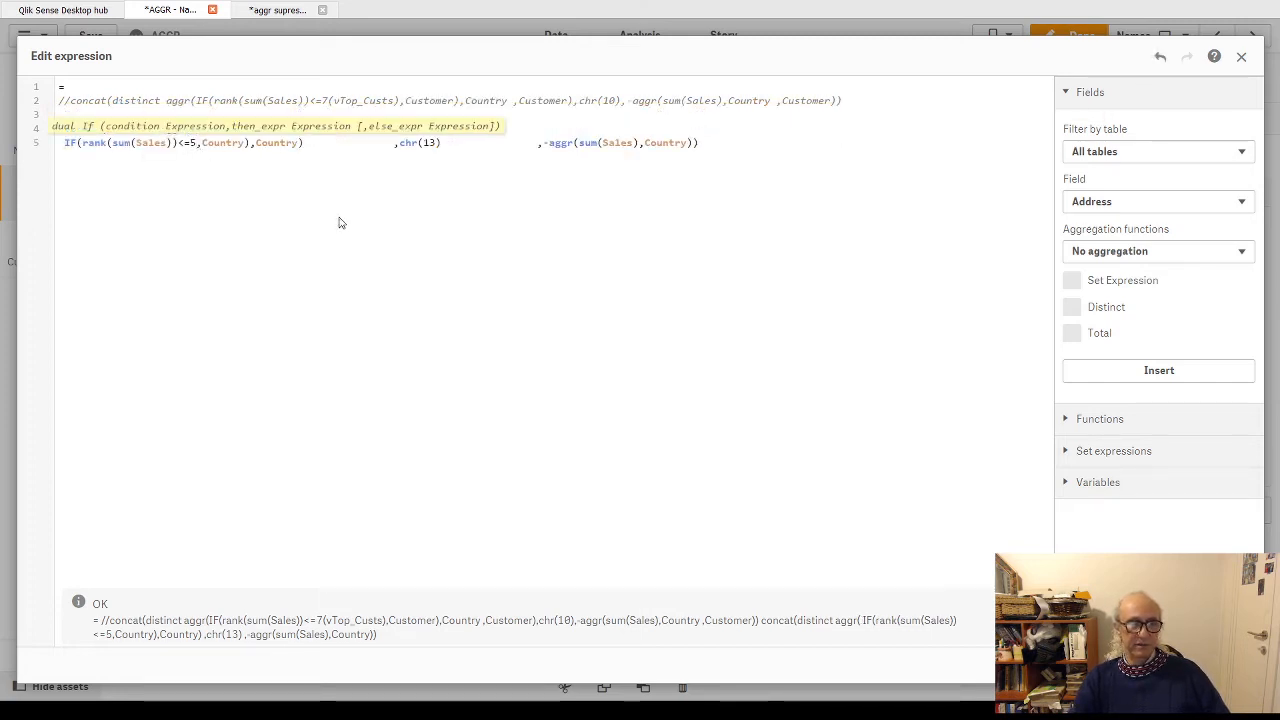
{"action": "key", "text": "Return"}
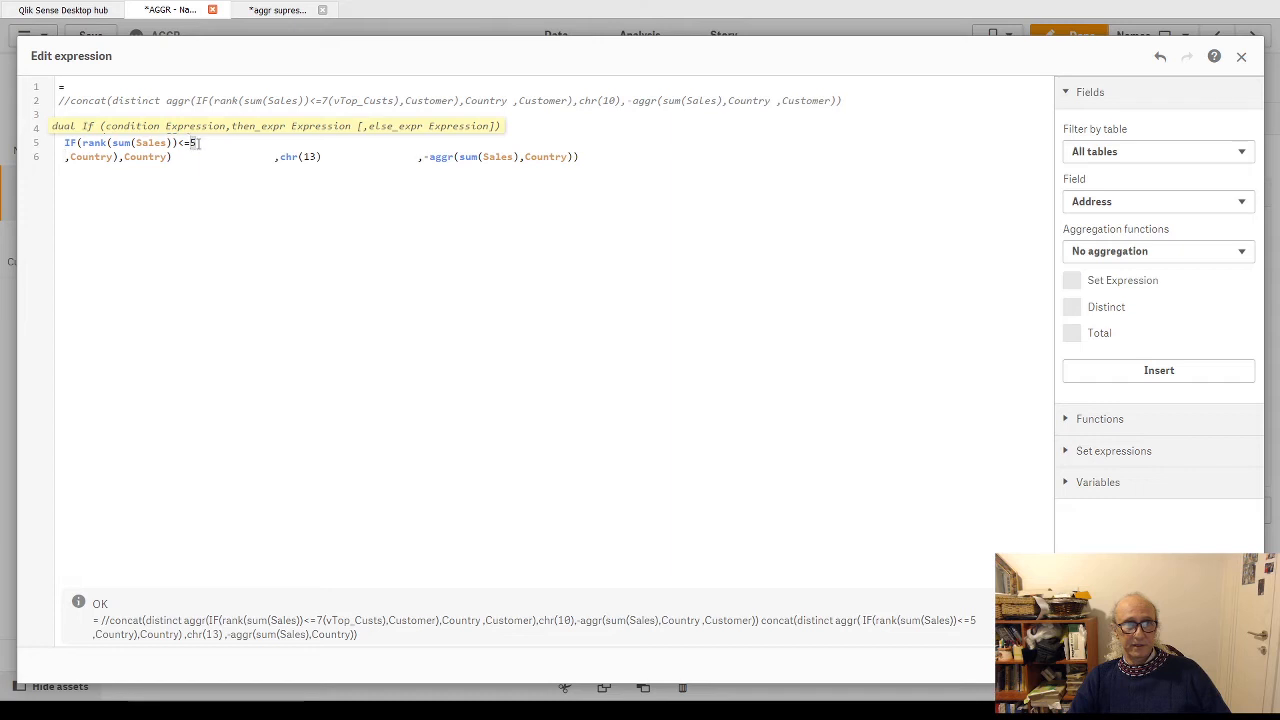
Replace the fixed rank limit of 5 in the IF condition with the variable $(vTop_Custs)
{"action": "type", "text": "V"}
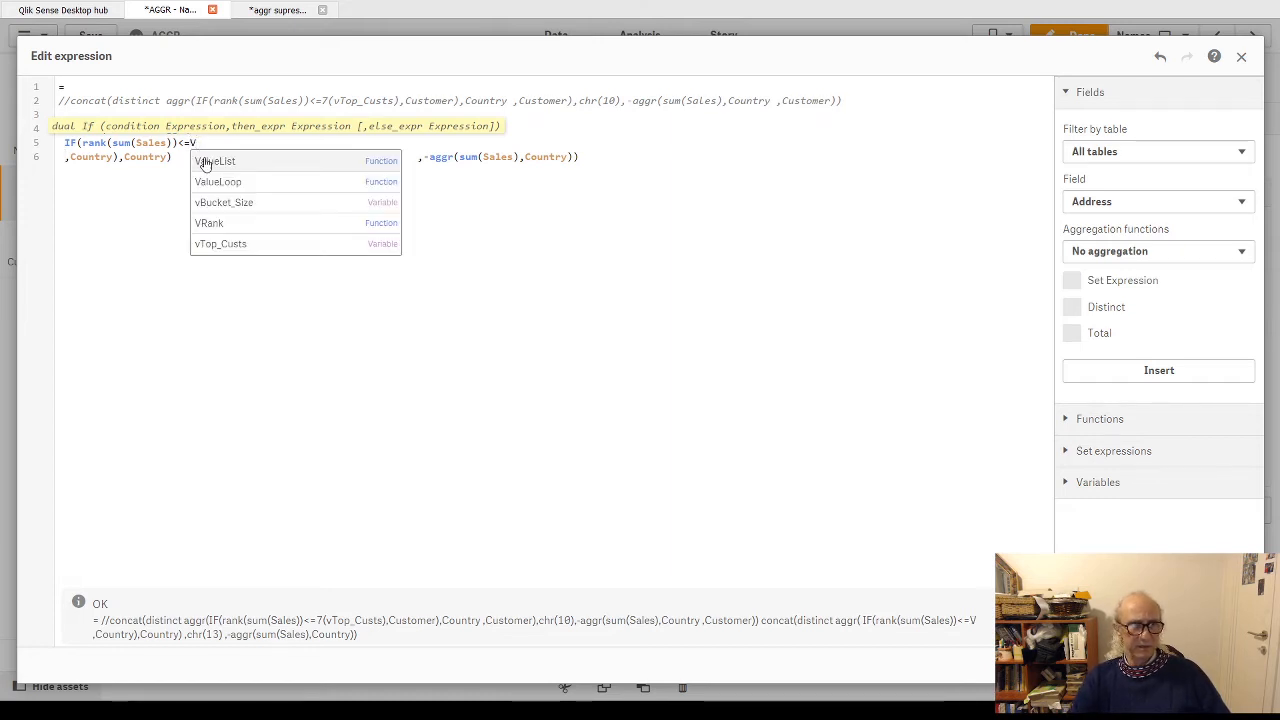
{"action": "left_click", "coordinate": [243, 242]}
{"action": "left_click", "coordinate": [190, 142]}
{"action": "type", "text": "$(vTop_Custs"}
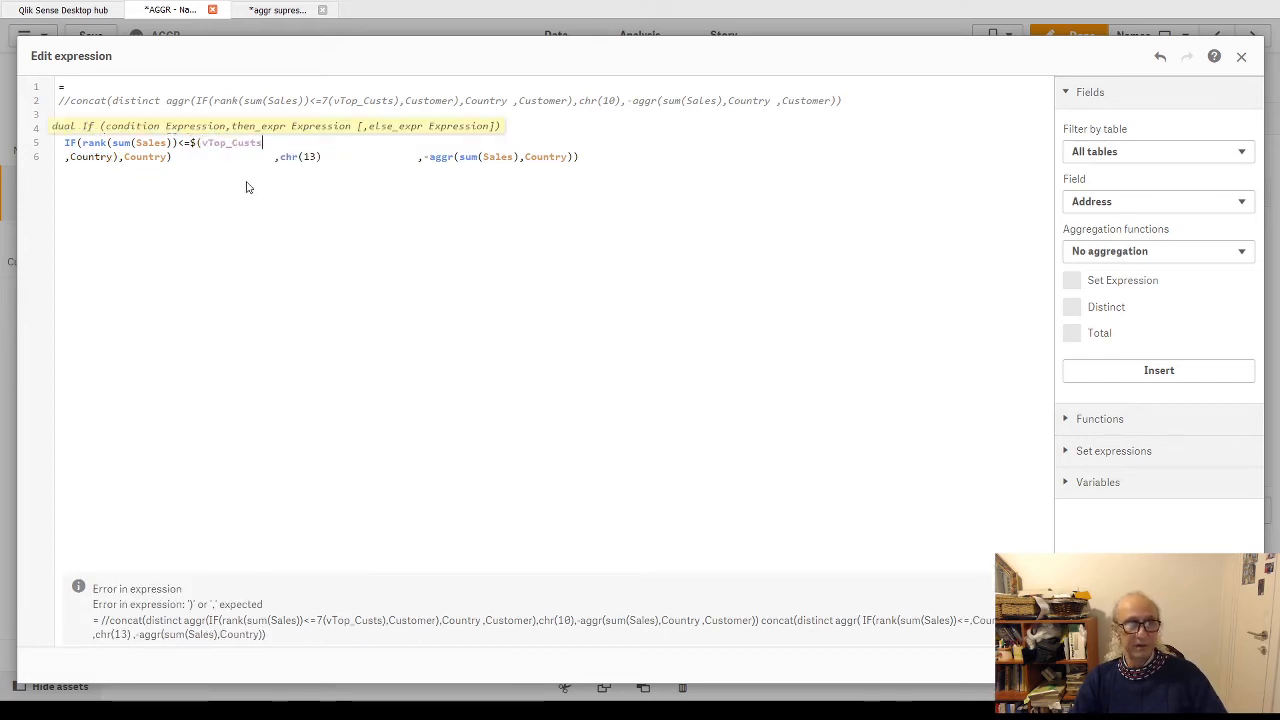
{"action": "key", "text": "End"}
{"action": "type", "text": ")"}
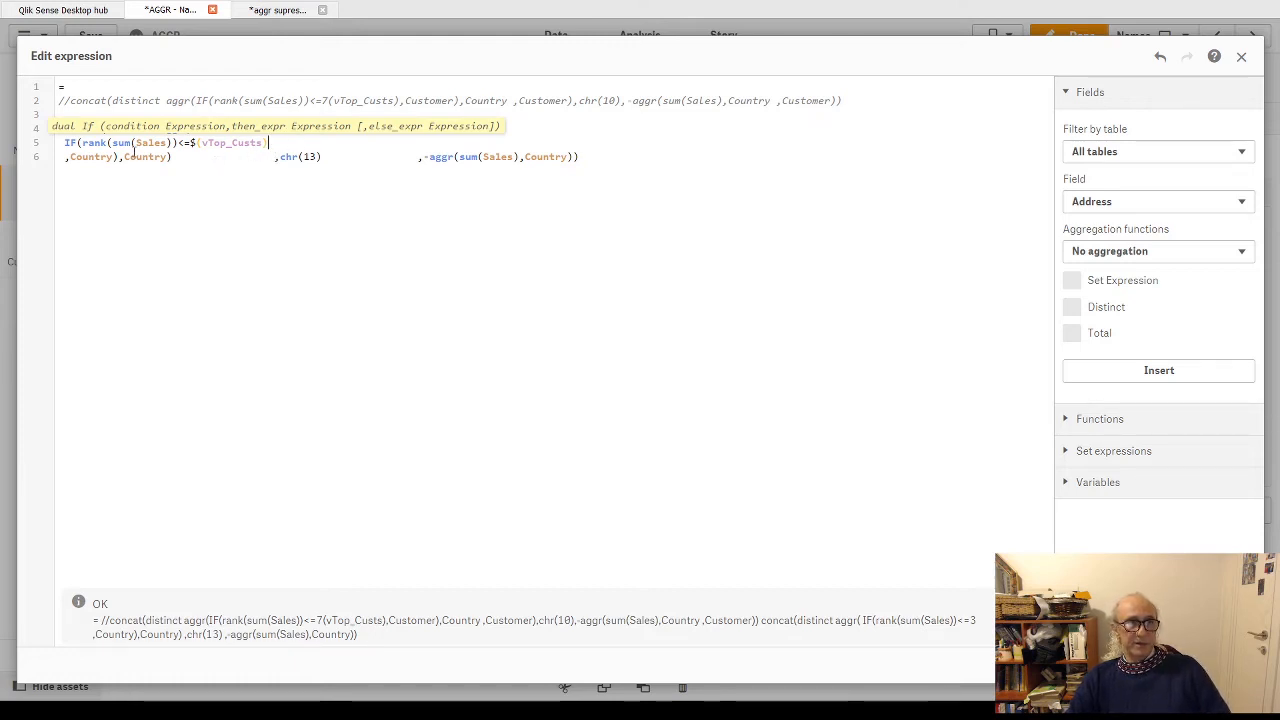
Insert line breaks before the first aggr function and before its closing Country dimension in the name list expression
{"action": "left_click_drag", "start_coordinate": [65, 147], "coordinate": [277, 148]}
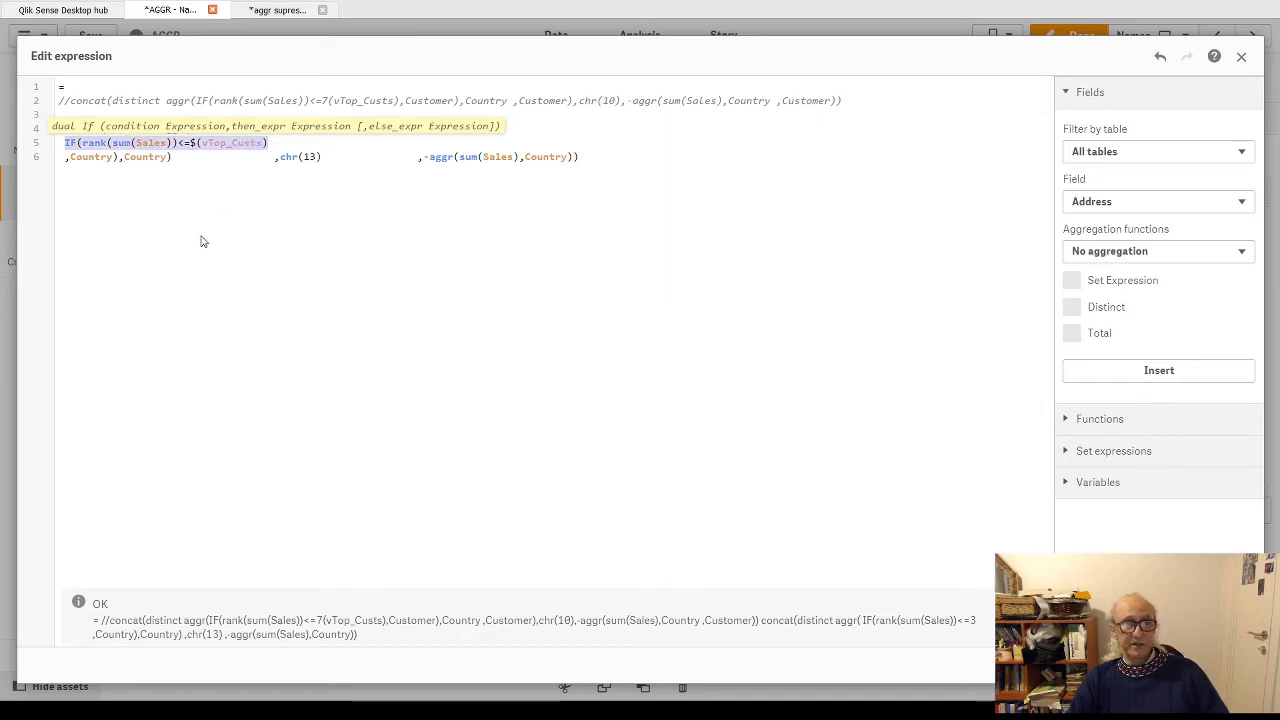
{"action": "left_click", "coordinate": [163, 158]}
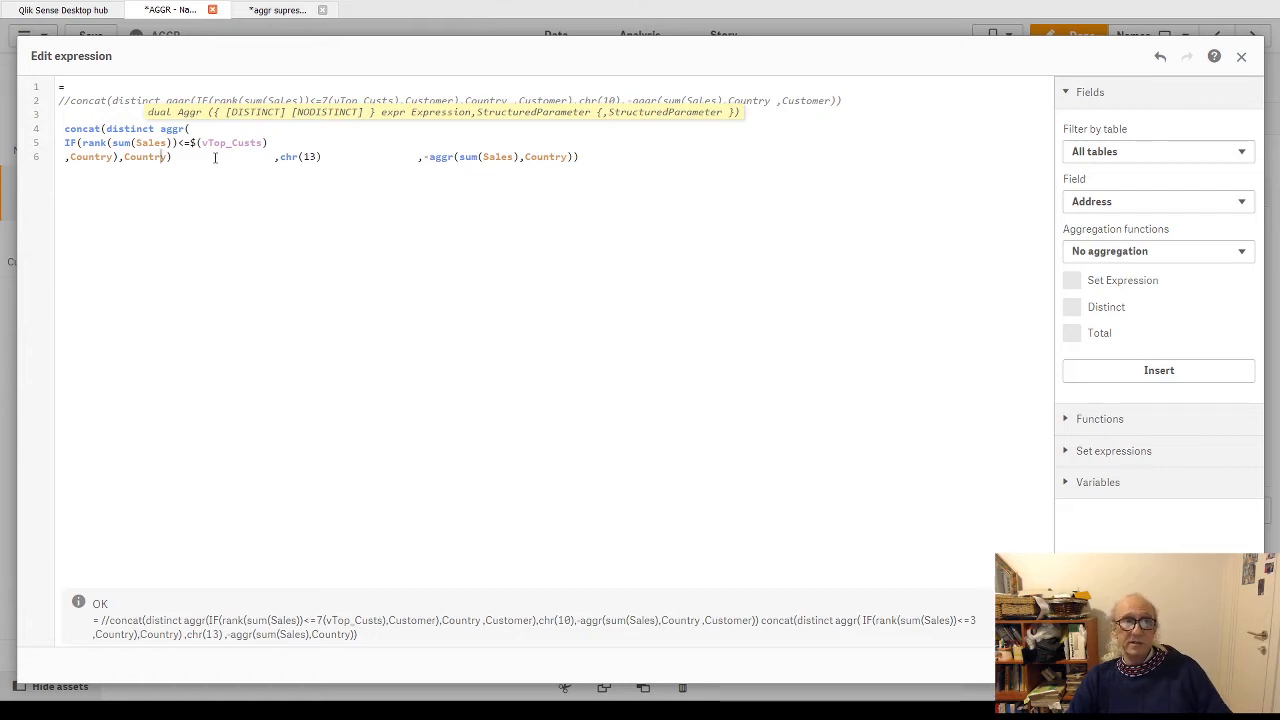
{"action": "left_click", "coordinate": [160, 130]}
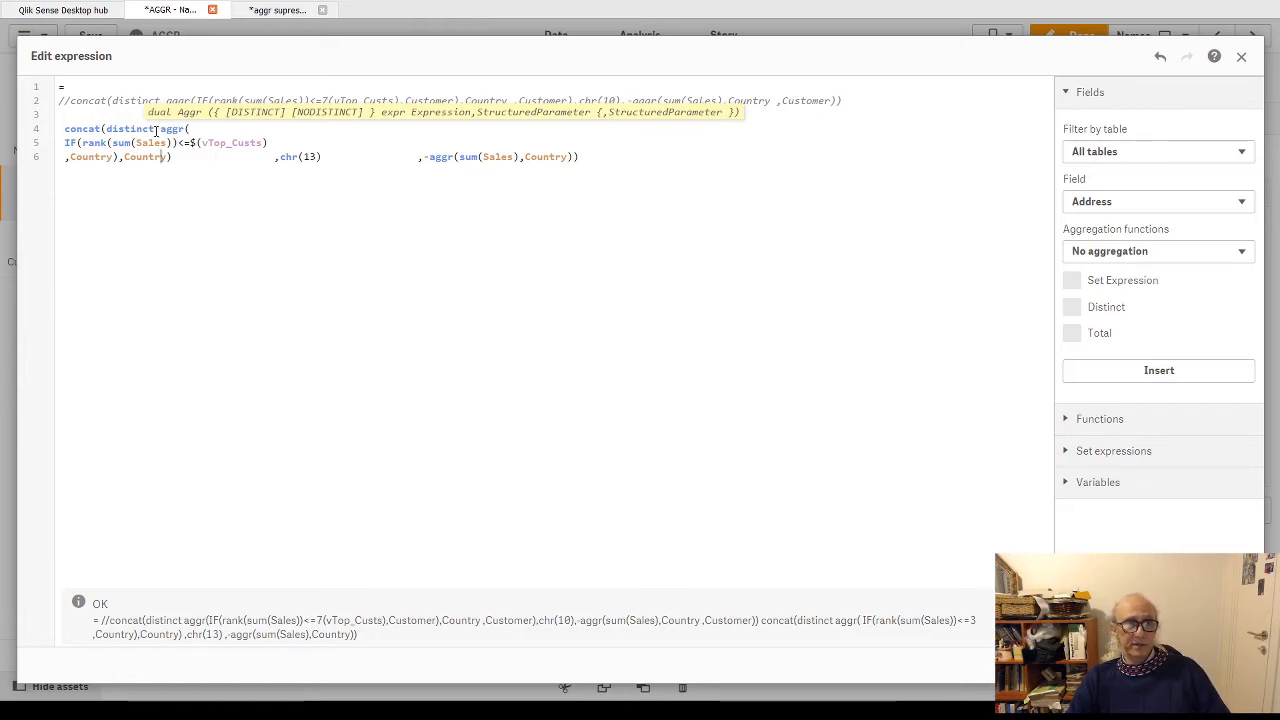
{"action": "key", "text": "Return"}
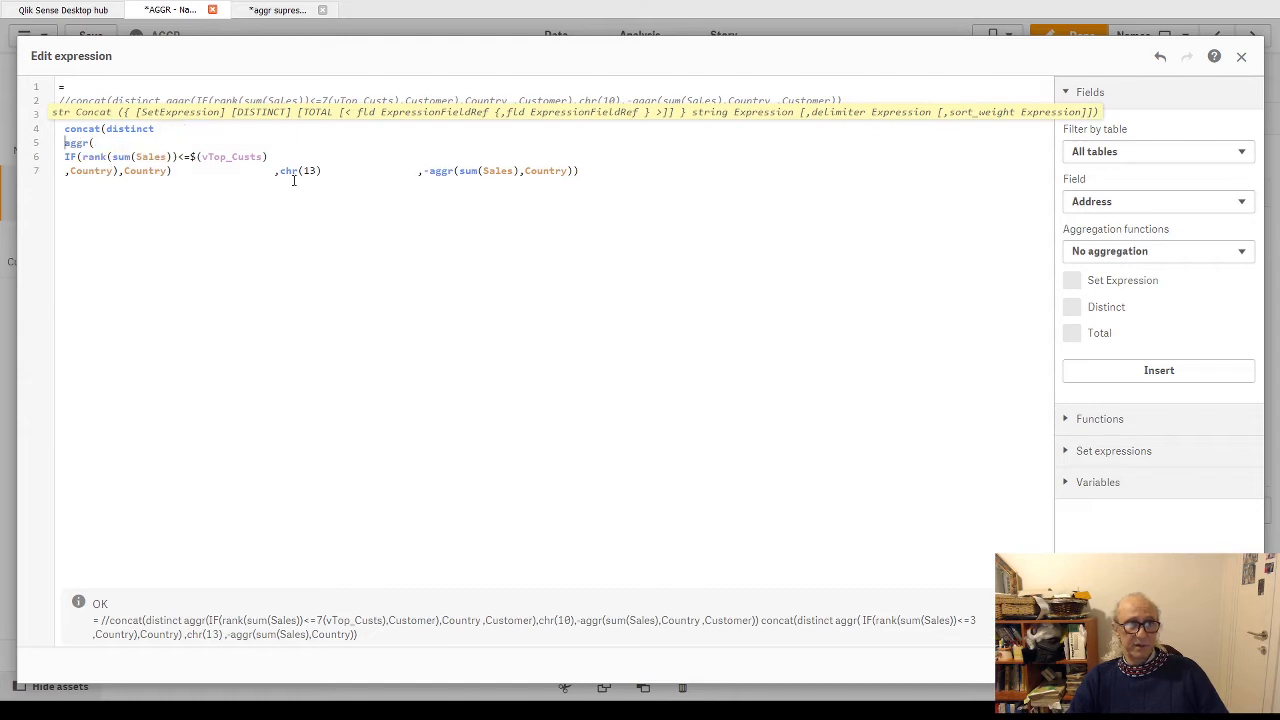
{"action": "left_click", "coordinate": [118, 172]}
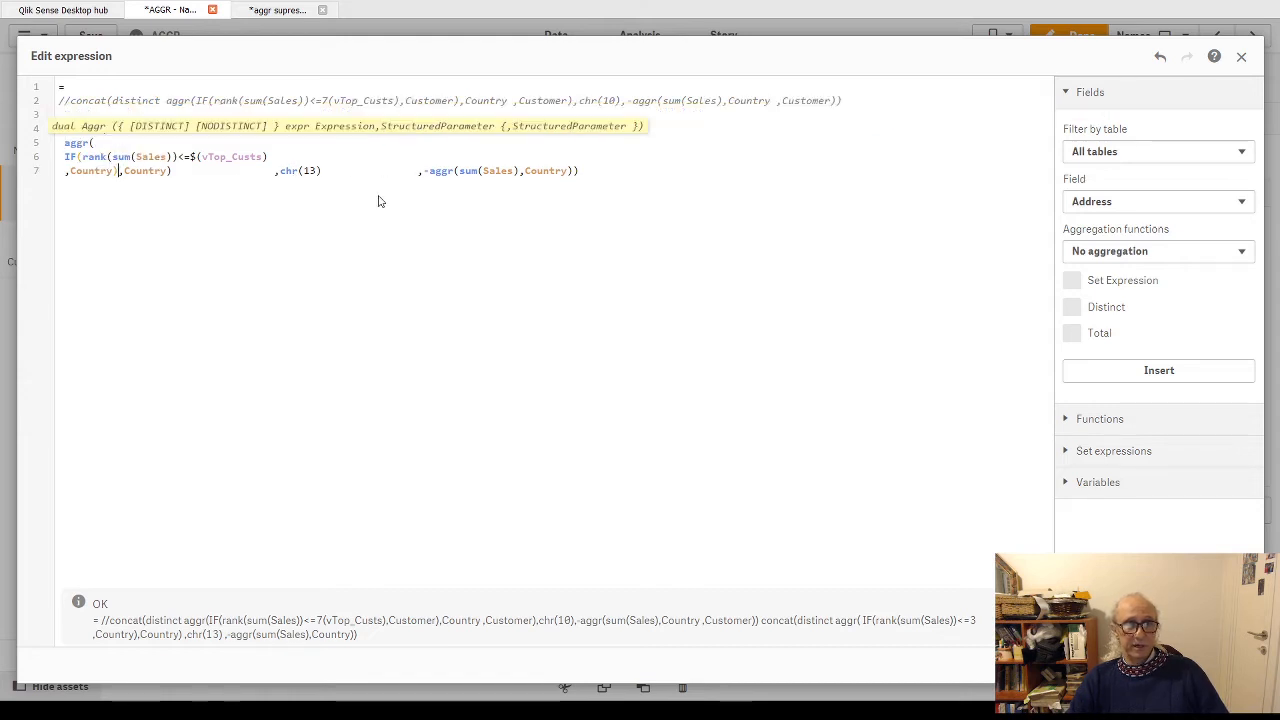
{"action": "key", "text": "Return"}
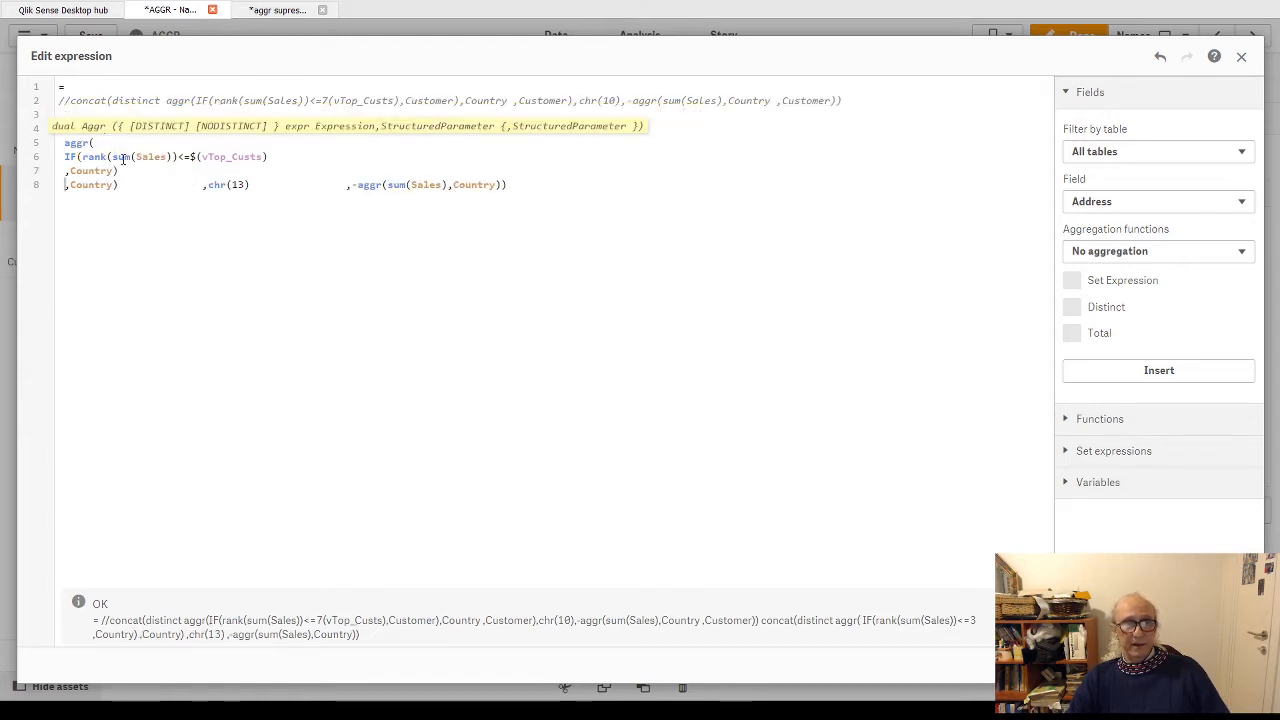
Examine the IF rank condition, the aggr block around it, the concat function and the closing brackets in the expression
{"action": "left_click", "coordinate": [80, 157]}
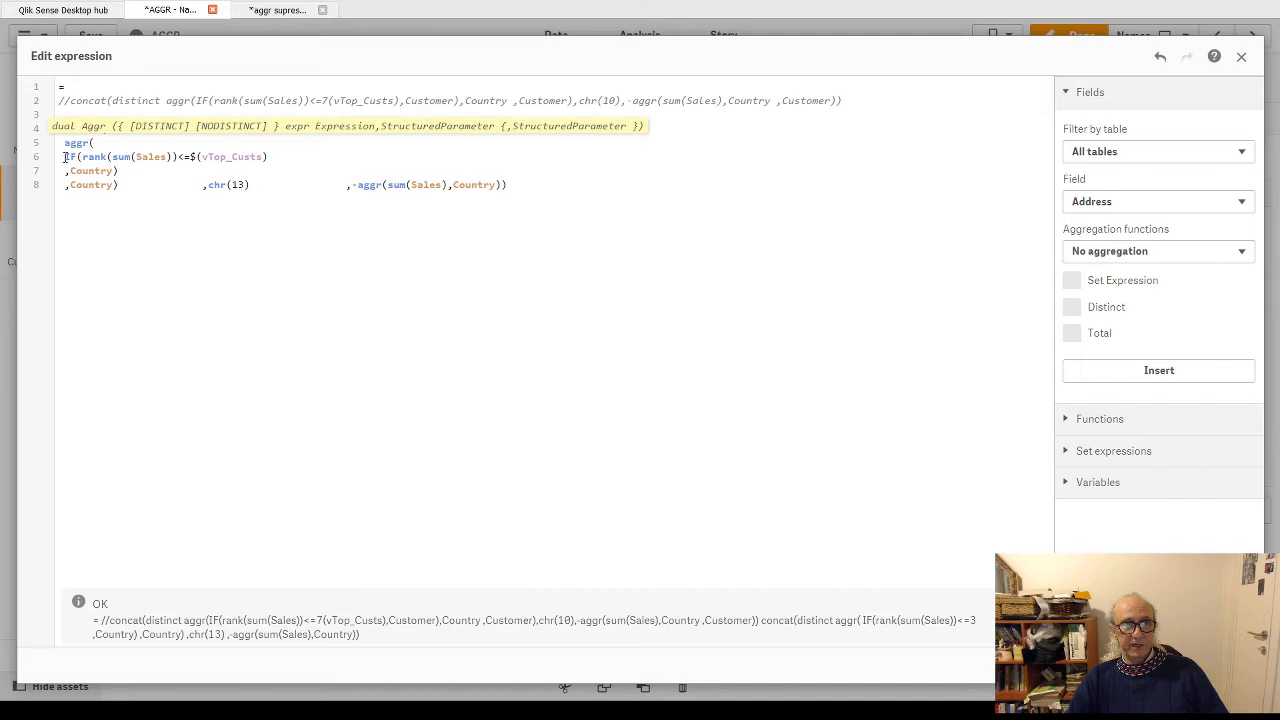
{"action": "left_click_drag", "start_coordinate": [64, 157], "coordinate": [288, 157]}
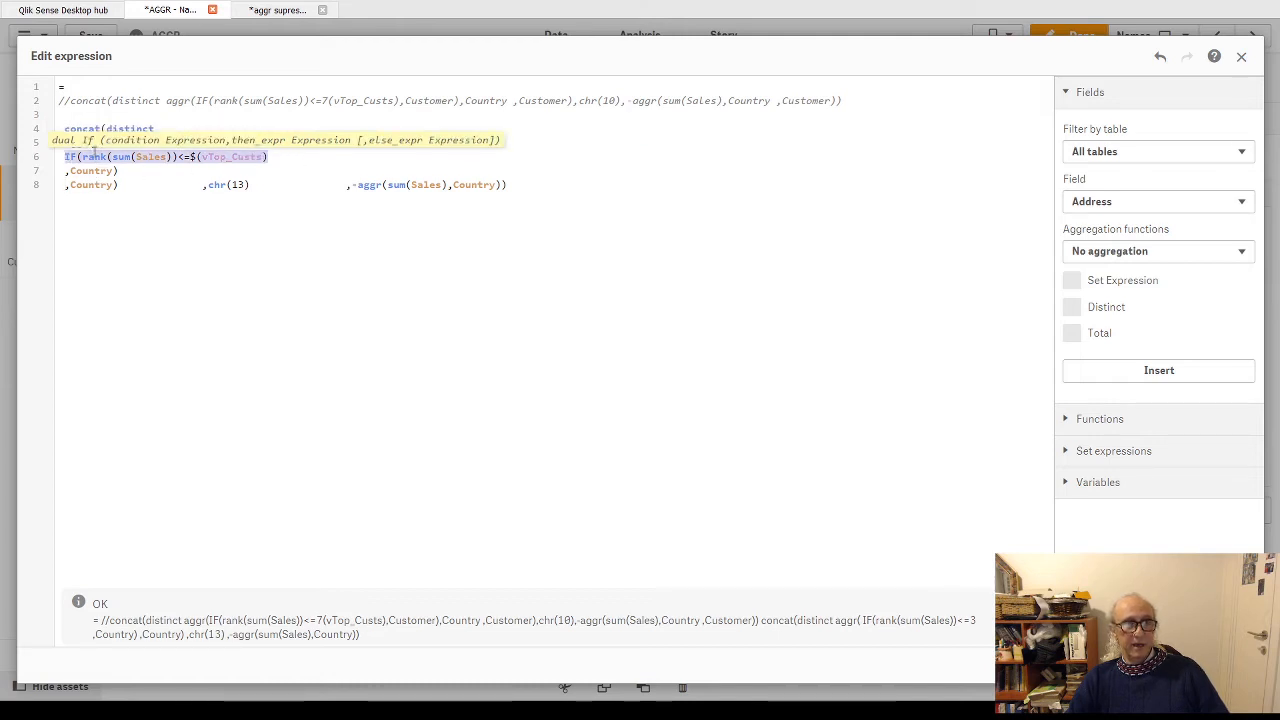
{"action": "left_click", "coordinate": [124, 142]}
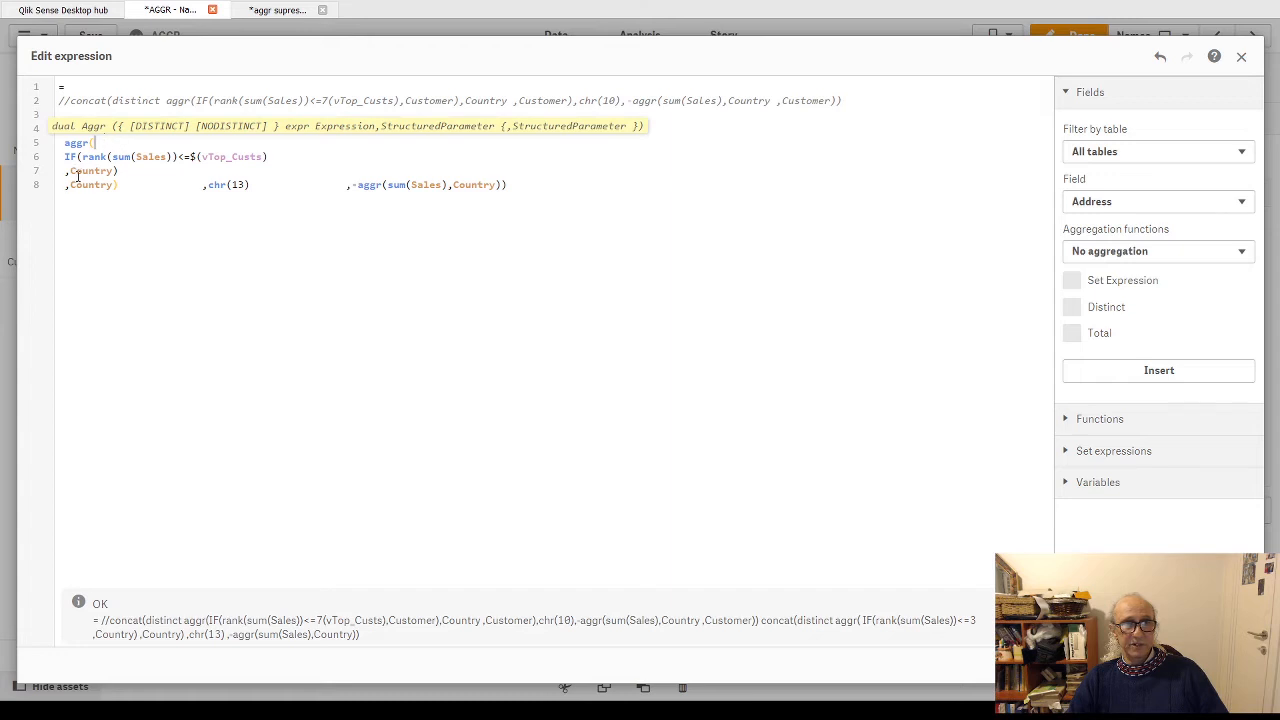
{"action": "left_click_drag", "start_coordinate": [60, 158], "coordinate": [278, 160]}
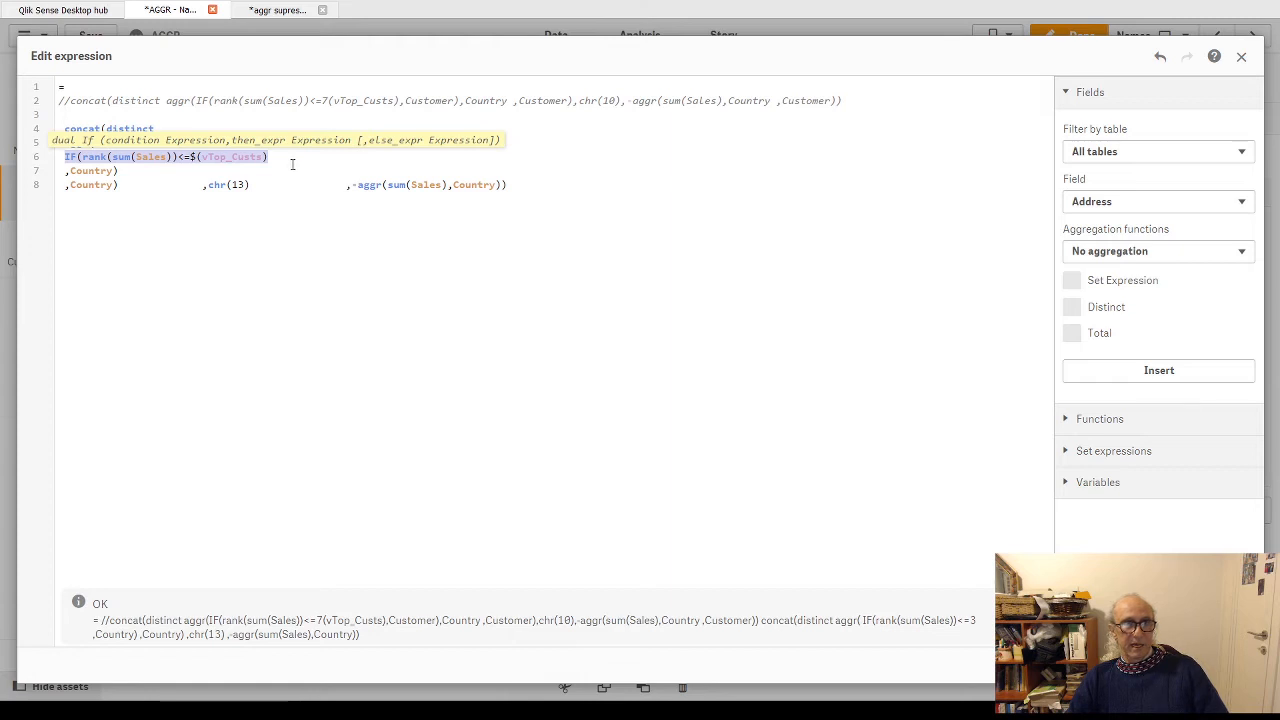
{"action": "left_click", "coordinate": [258, 160]}
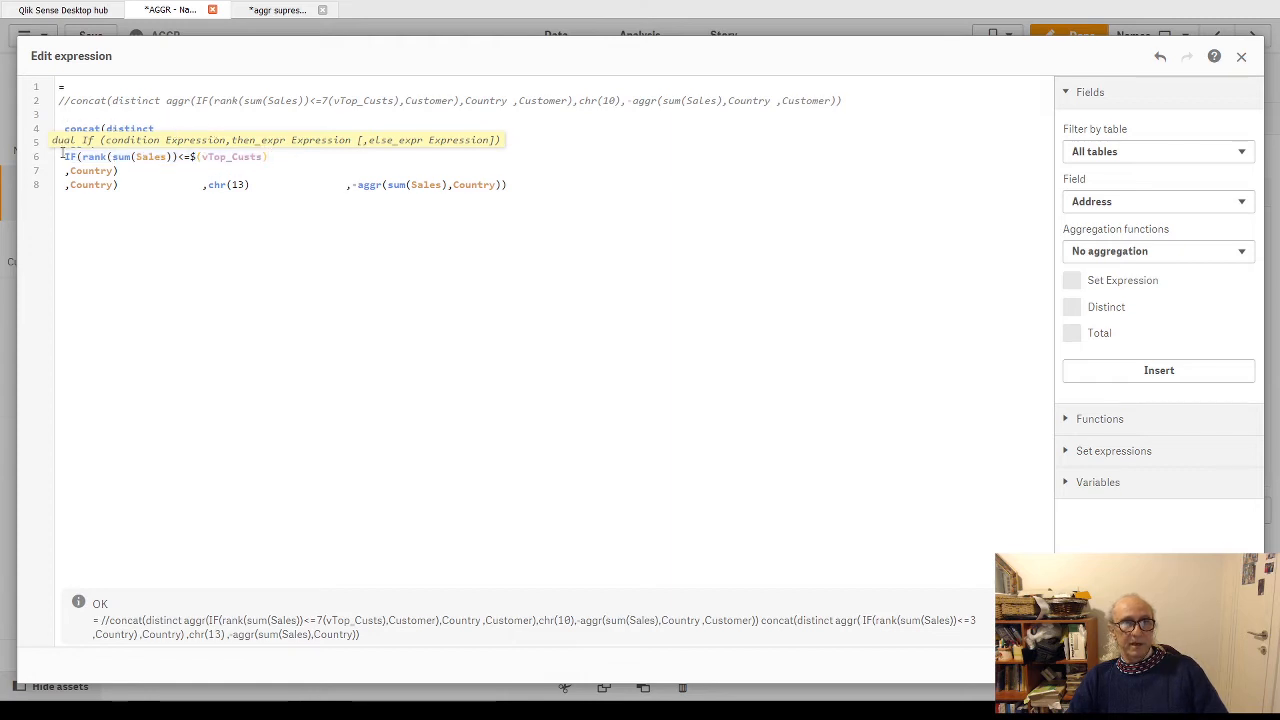
{"action": "mouse_move", "coordinate": [120, 171]}
{"action": "left_mouse_down"}
{"action": "mouse_move", "coordinate": [62, 158]}
{"action": "mouse_move", "coordinate": [60, 143]}
{"action": "left_mouse_up"}
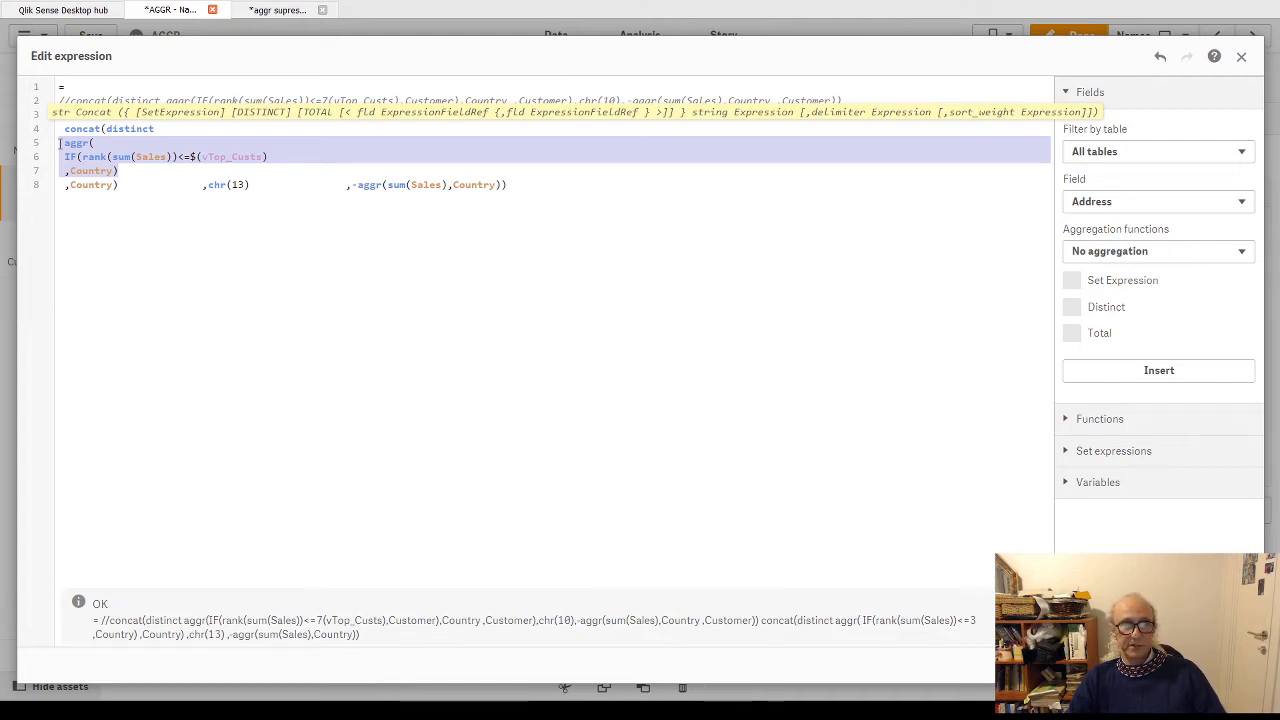
{"action": "double_click", "coordinate": [80, 128]}
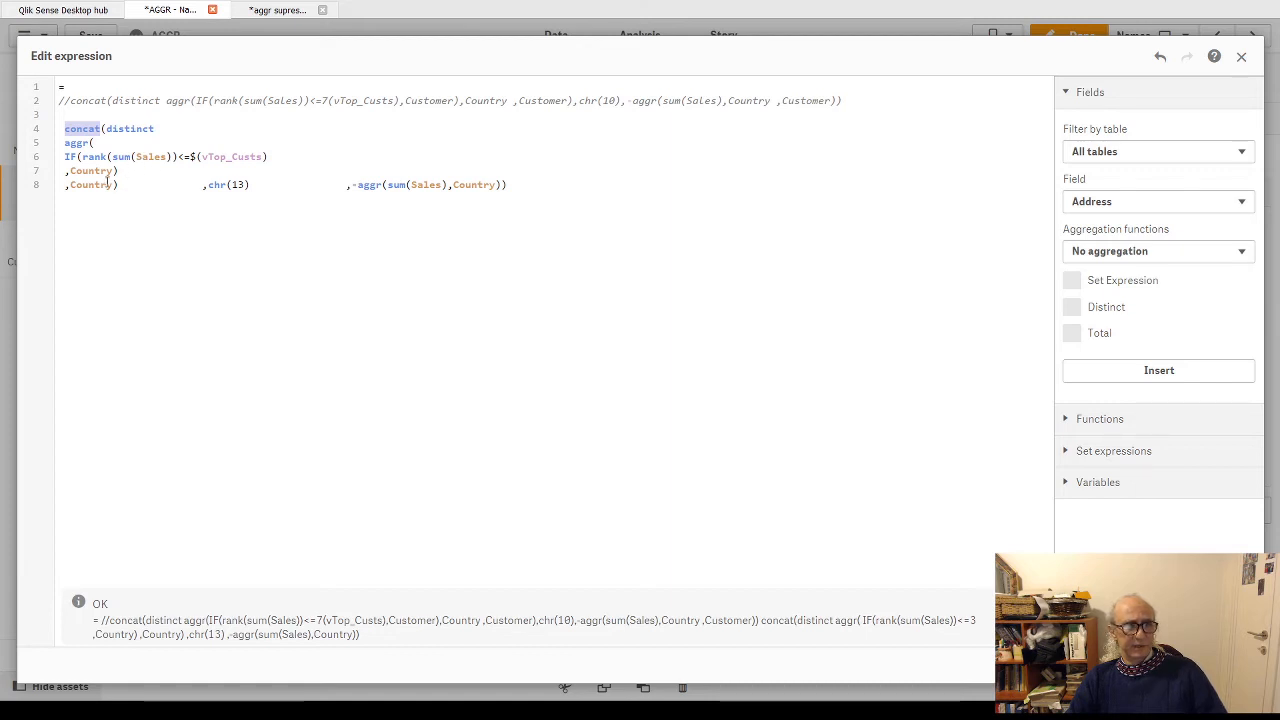
{"action": "left_click", "coordinate": [117, 184]}
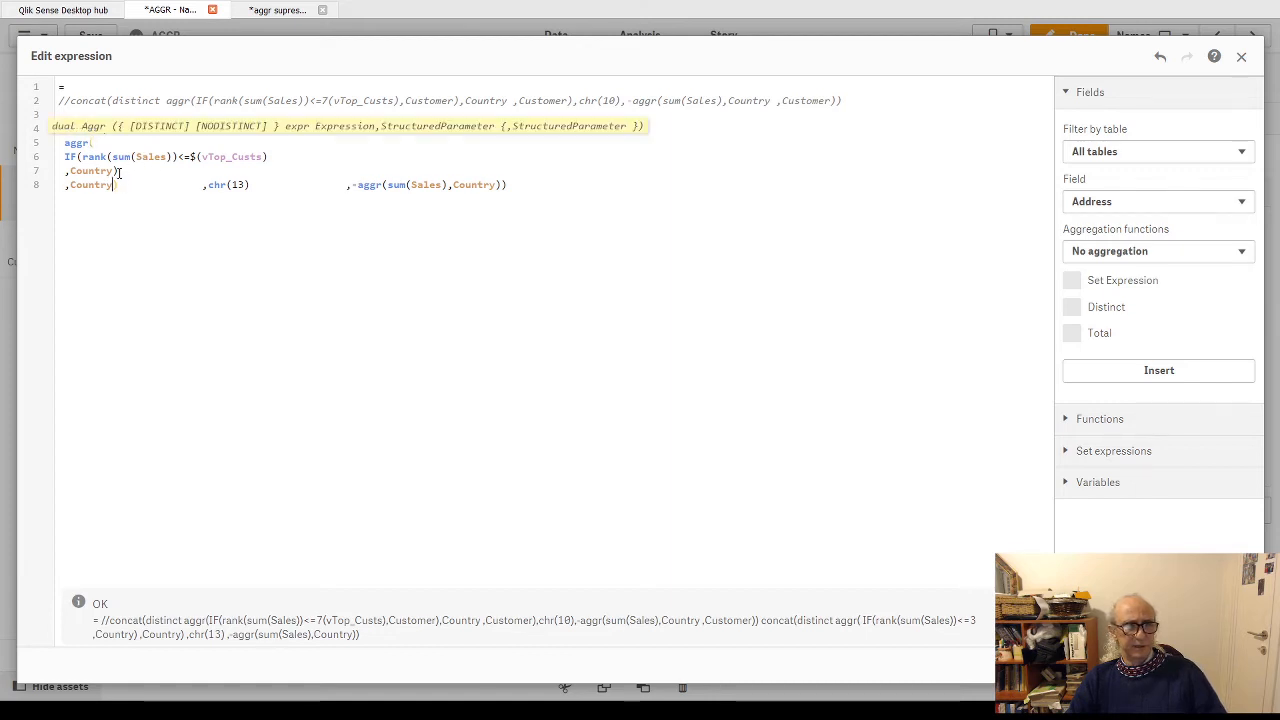
{"action": "left_click", "coordinate": [115, 170]}
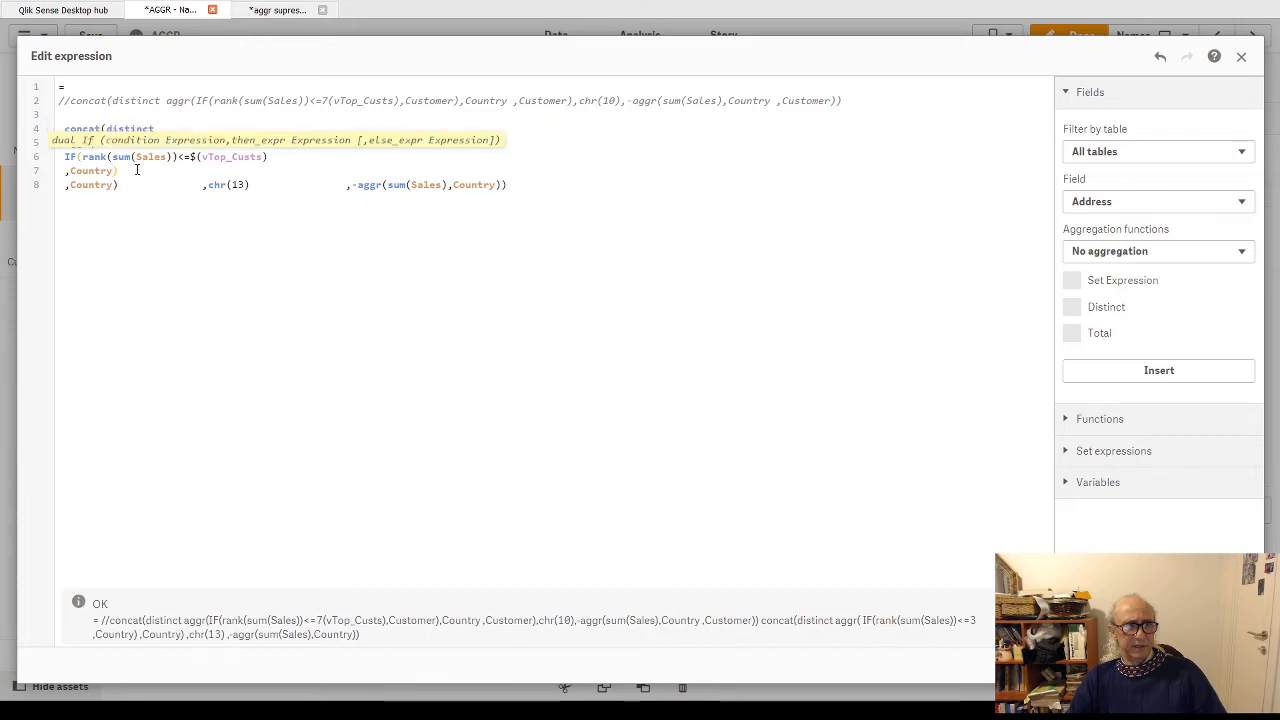
Join the IF function's Country result onto the same line as its rank condition
{"action": "left_click", "coordinate": [299, 160]}
{"action": "key", "text": "Delete"}
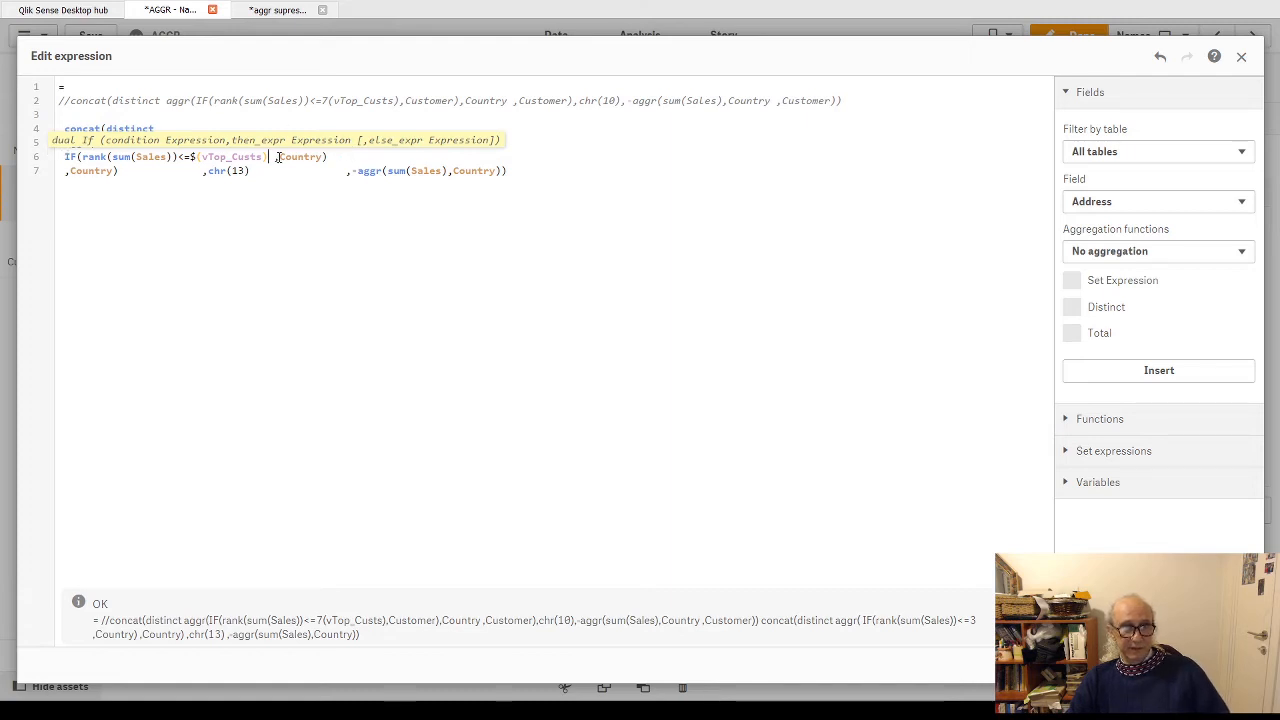
{"action": "left_click_drag", "start_coordinate": [64, 157], "coordinate": [337, 157]}
{"action": "left_click", "coordinate": [117, 171]}
{"action": "left_click", "coordinate": [124, 170]}
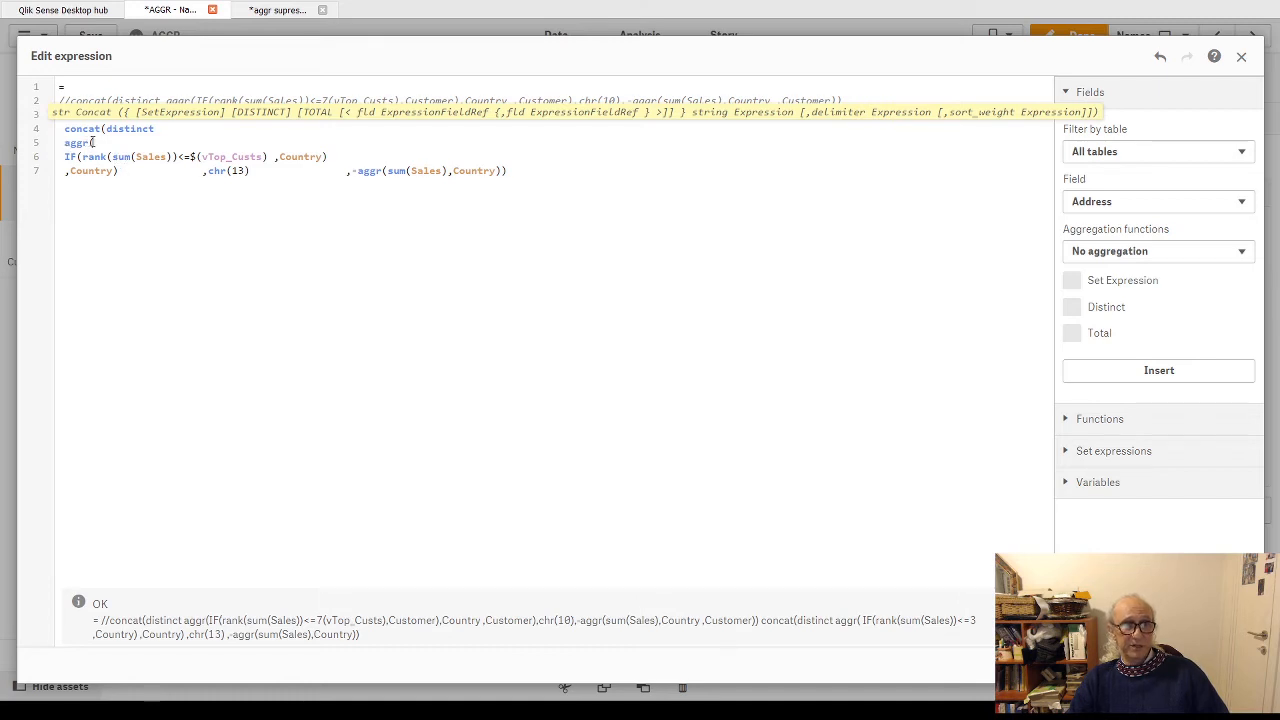
Replace the whole aggr block inside concat with the plain Country field
{"action": "left_click_drag", "start_coordinate": [124, 170], "coordinate": [64, 142]}
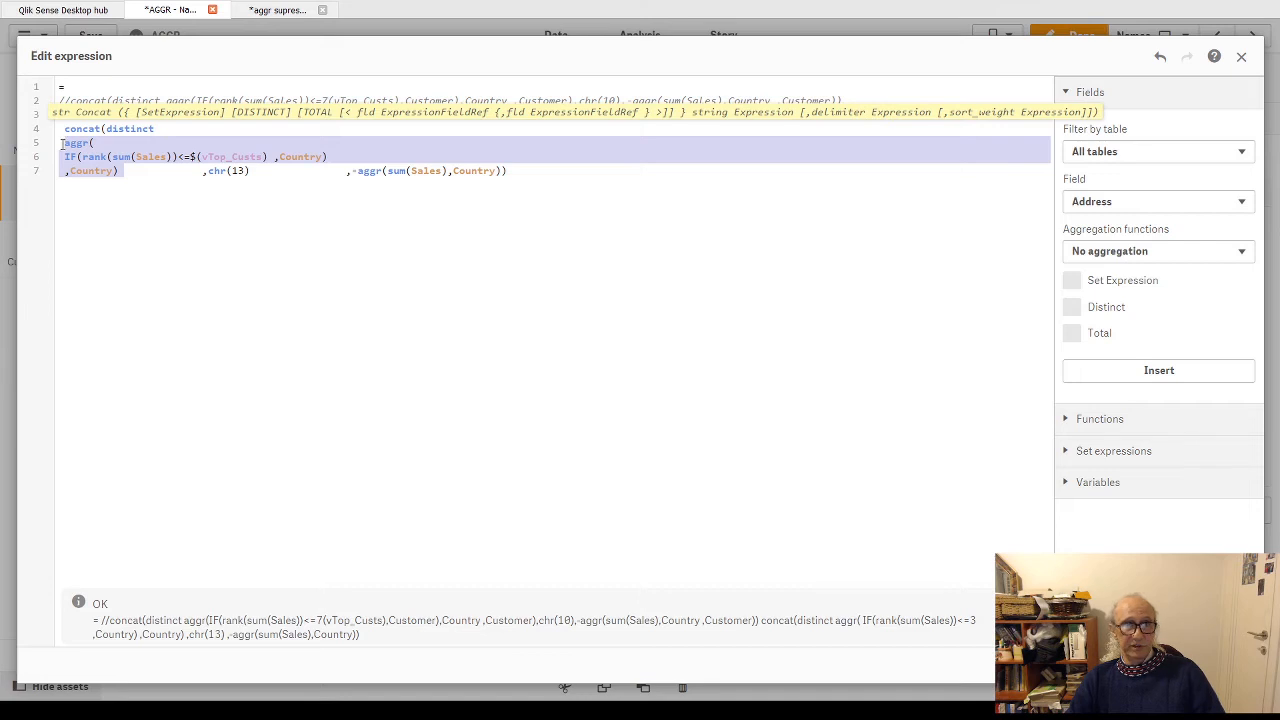
{"action": "left_click_drag", "start_coordinate": [63, 143], "coordinate": [67, 171]}
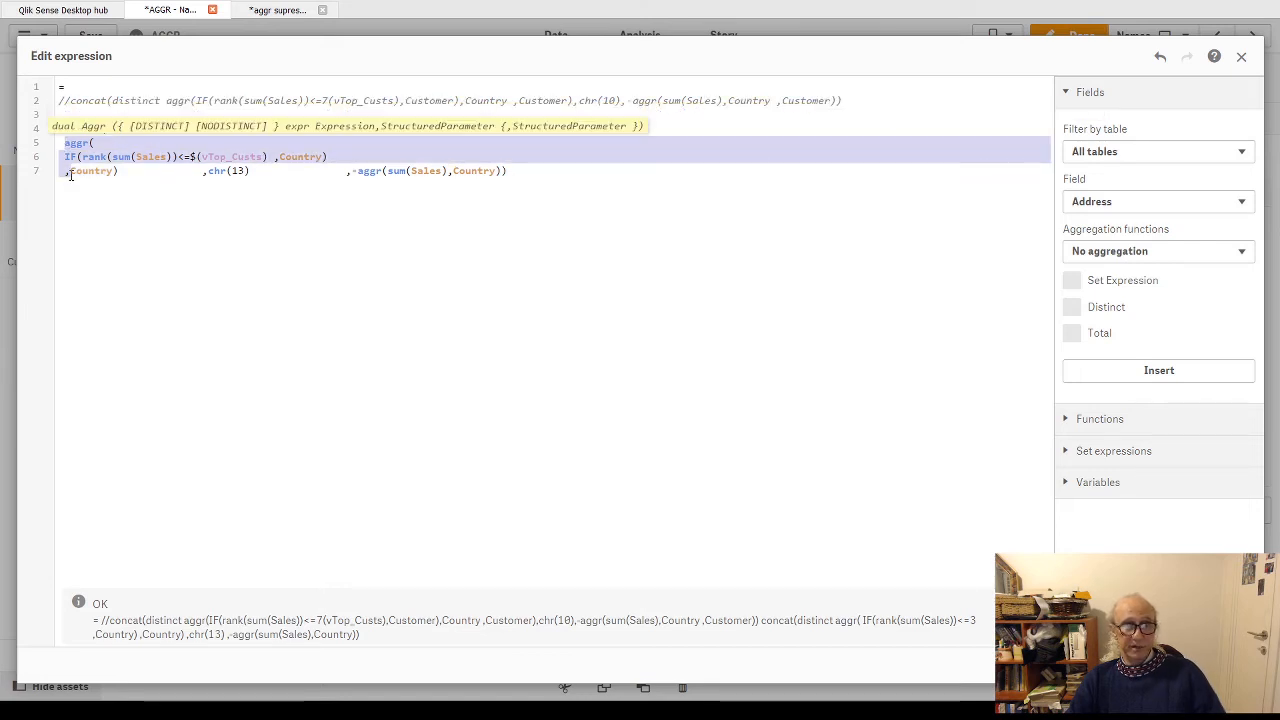
{"action": "left_click_drag", "start_coordinate": [70, 175], "coordinate": [130, 171]}
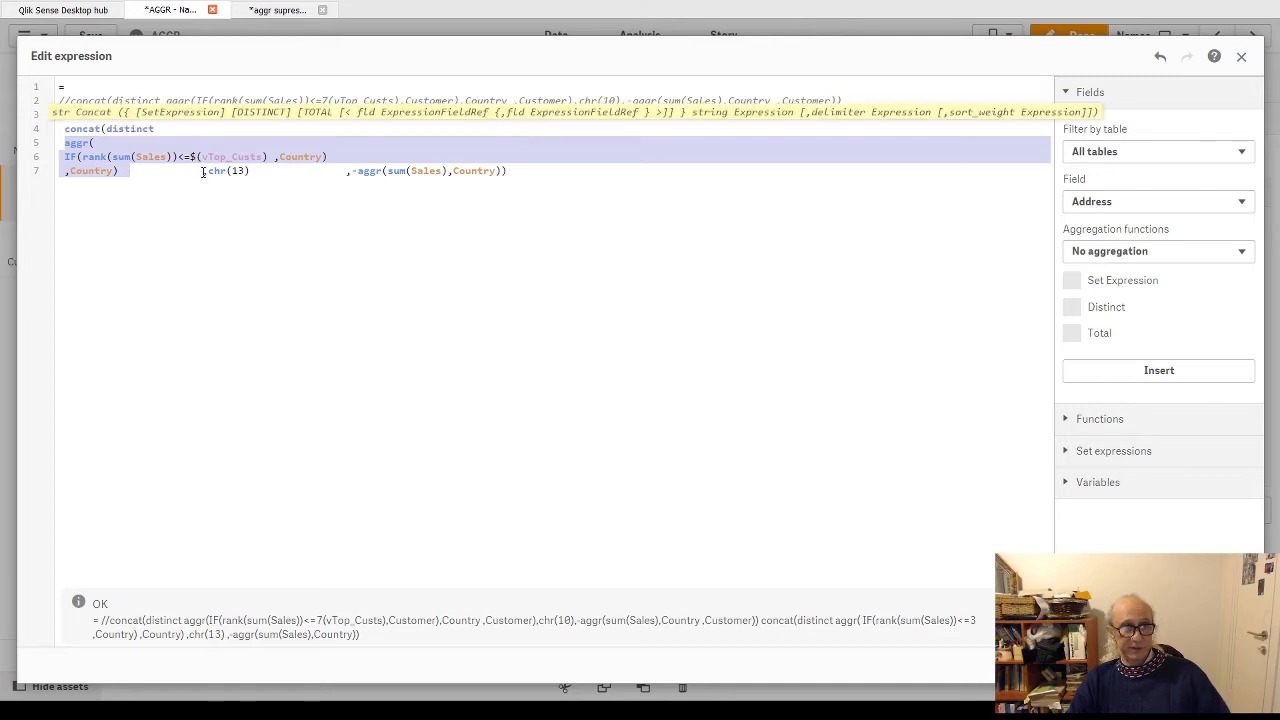
{"action": "key", "text": "Delete"}
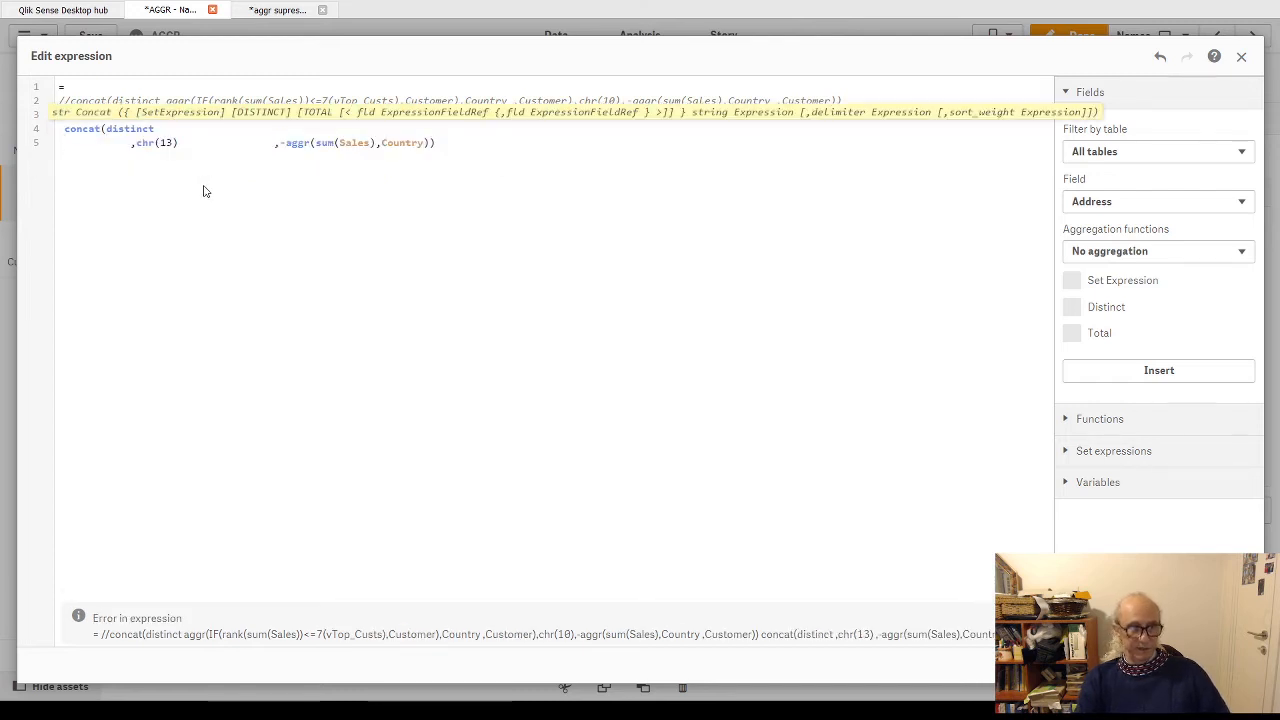
{"action": "type", "text": "cou"}
{"action": "key", "text": "Return"}
{"action": "key", "text": "BackSpace"}
{"action": "key", "text": "Down"}
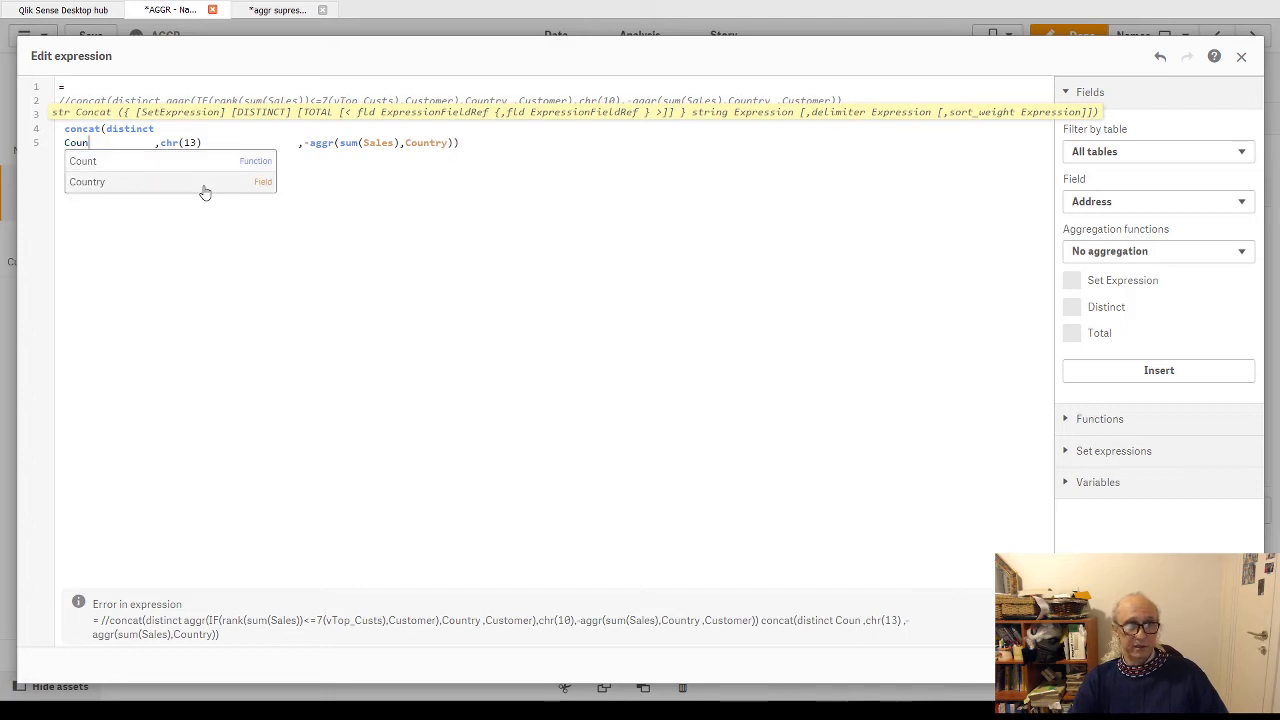
{"action": "left_click", "coordinate": [203, 186]}
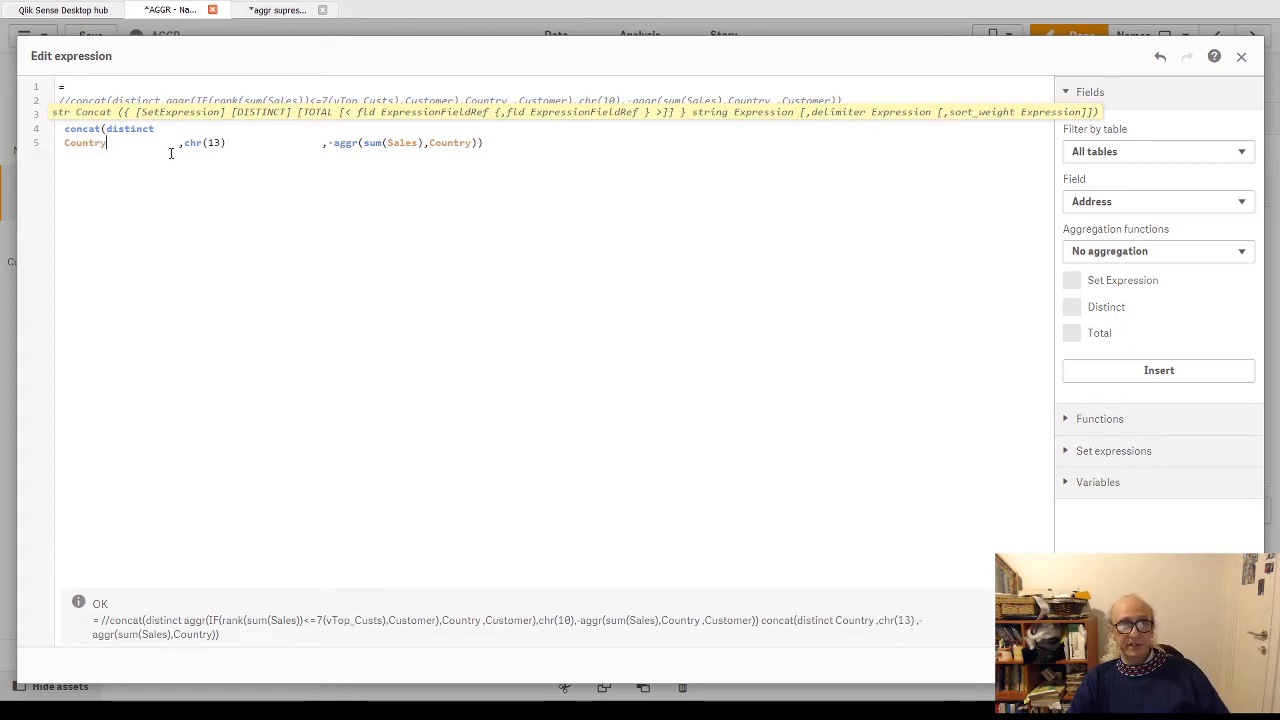
Try ';' as the concat delimiter in place of chr(13), and undo the replacement
{"action": "left_click_drag", "start_coordinate": [186, 142], "coordinate": [227, 143]}
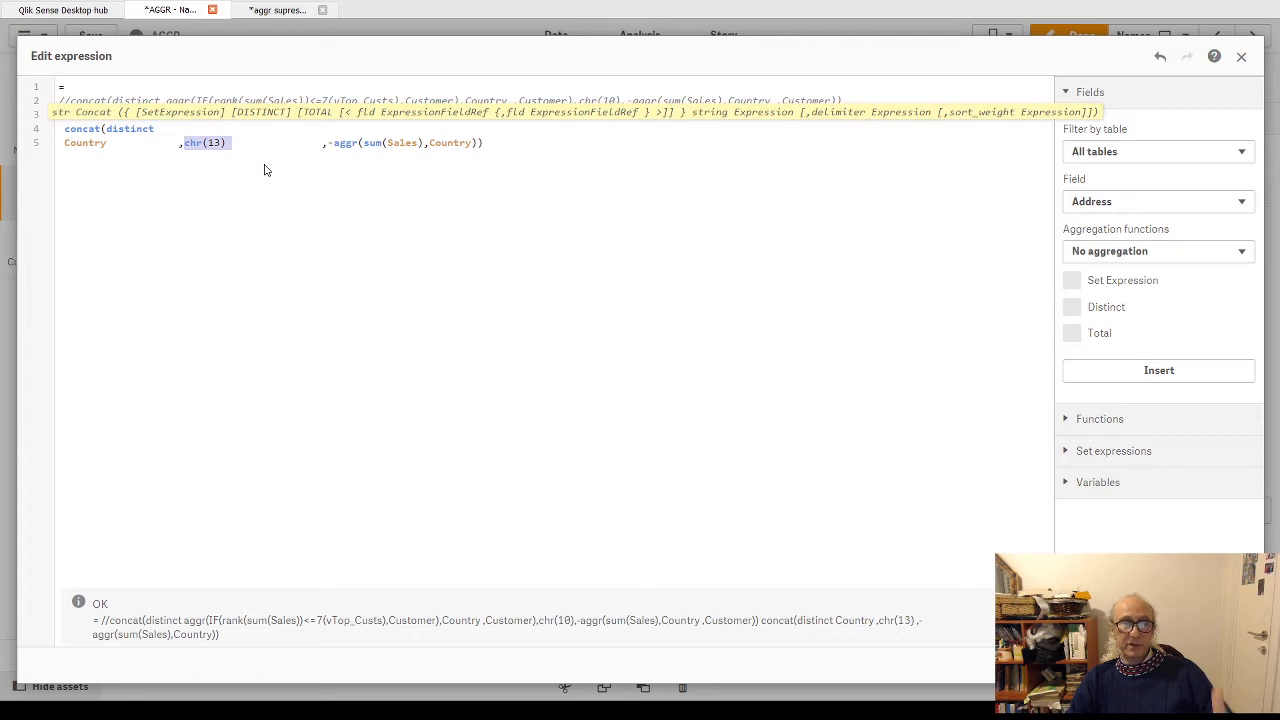
{"action": "left_click_drag", "start_coordinate": [249, 143], "coordinate": [184, 142]}
{"action": "type", "text": "';'"}
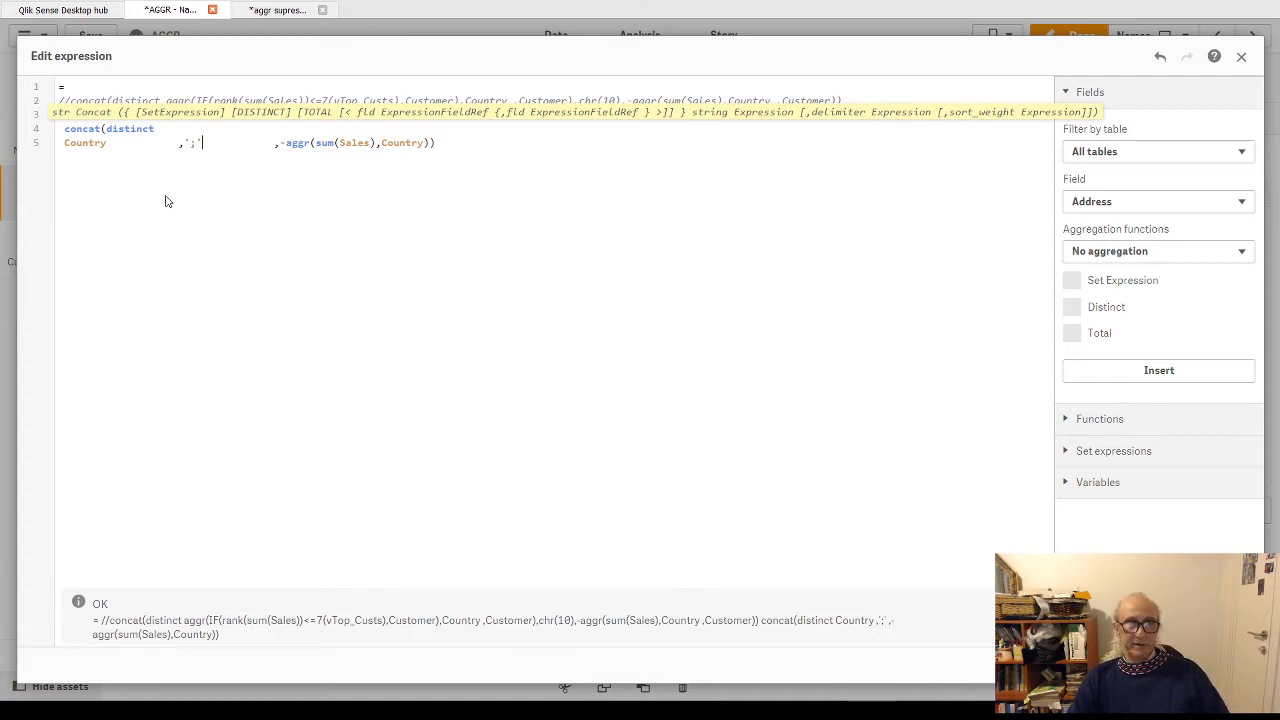
{"action": "key", "text": "ctrl+z"}
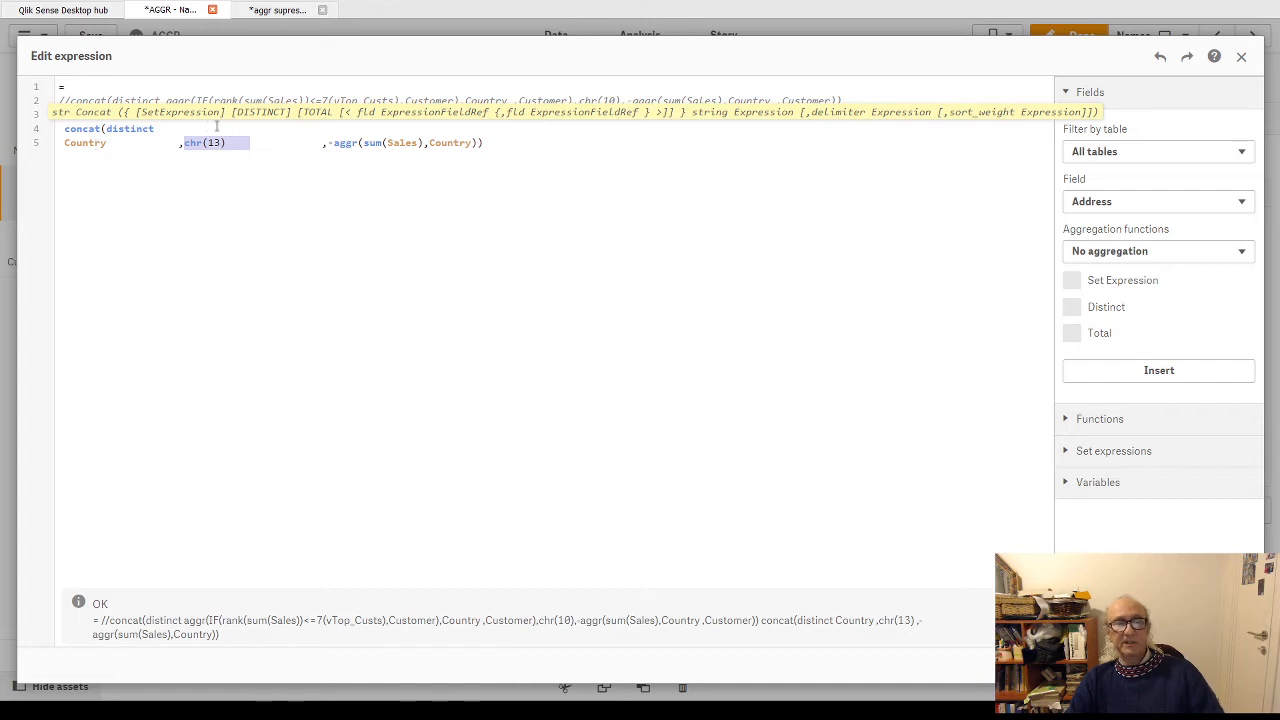
Undo the recent edits until the aggr block with the IF rank condition is back inside concat
{"action": "left_click", "coordinate": [170, 128]}
{"action": "left_click", "coordinate": [172, 104]}
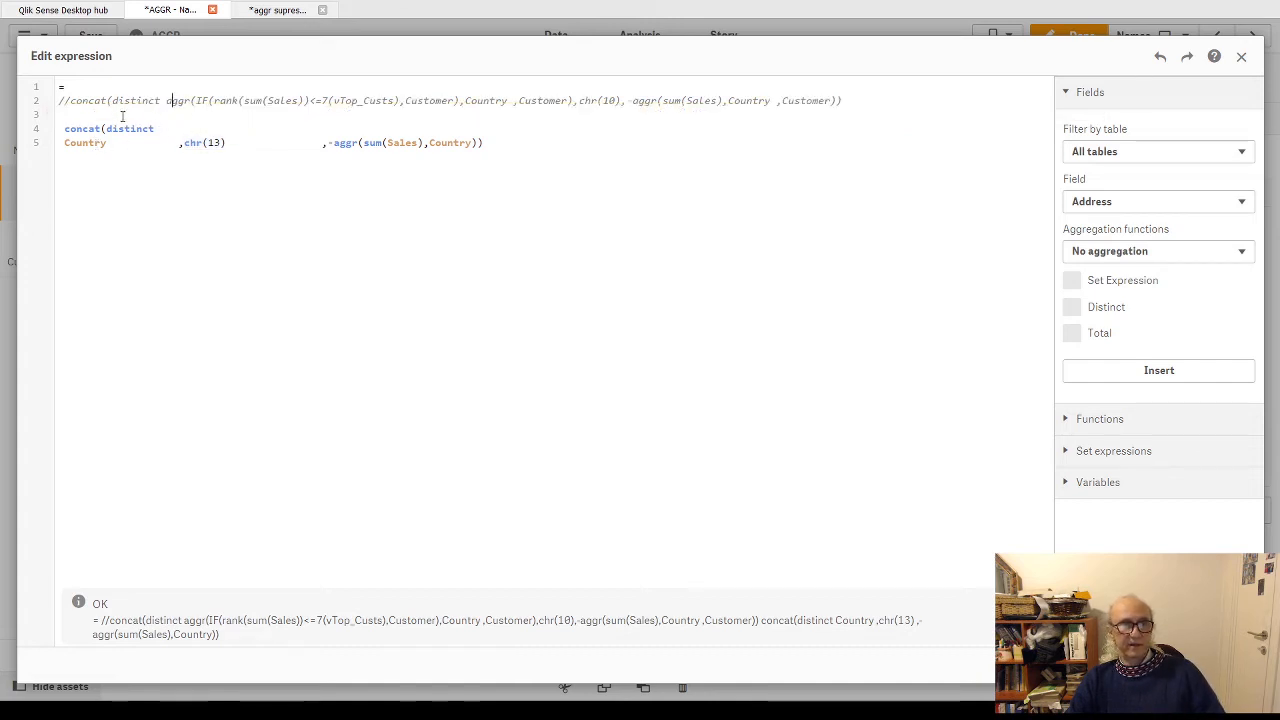
{"action": "key", "text": "ctrl+z"}
{"action": "key", "text": "ctrl+z"}
{"action": "key", "text": "ctrl+z"}
{"action": "key", "text": "ctrl+z"}
{"action": "left_click", "coordinate": [120, 157]}
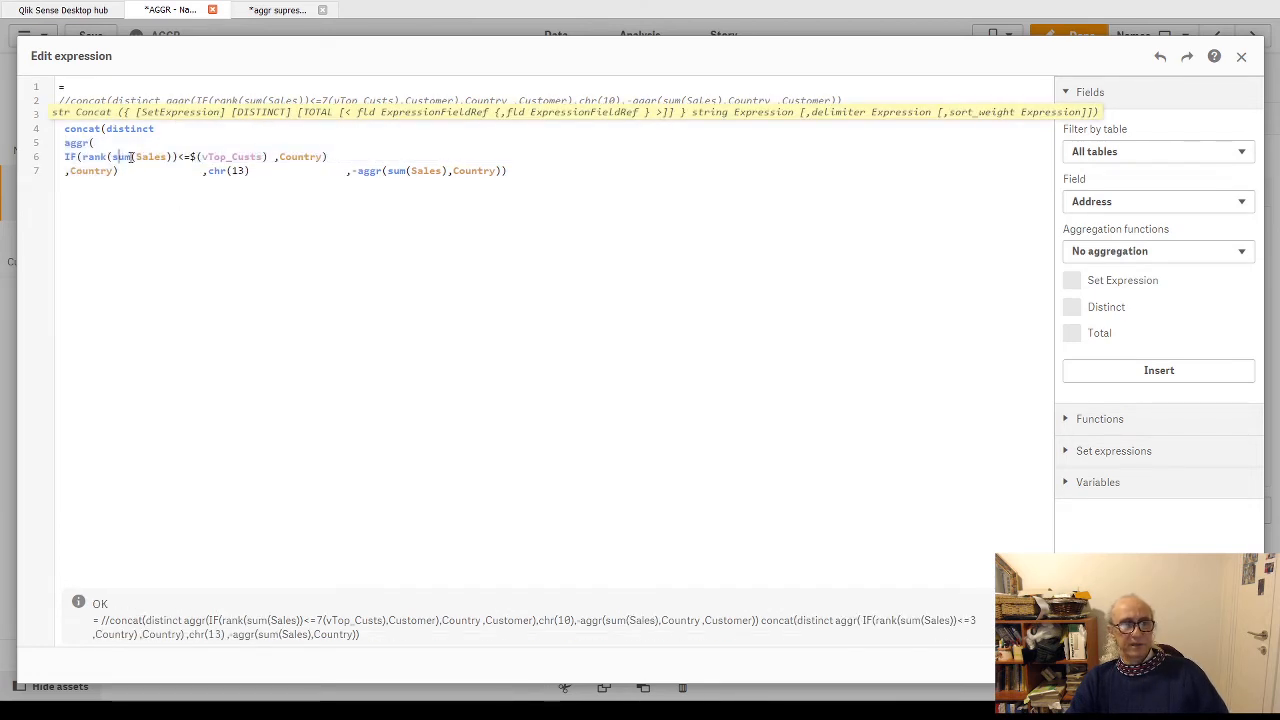
Apply the edited expression, view the country name list full screen, and return to the sheet
{"action": "left_click_drag", "start_coordinate": [130, 171], "coordinate": [65, 158]}
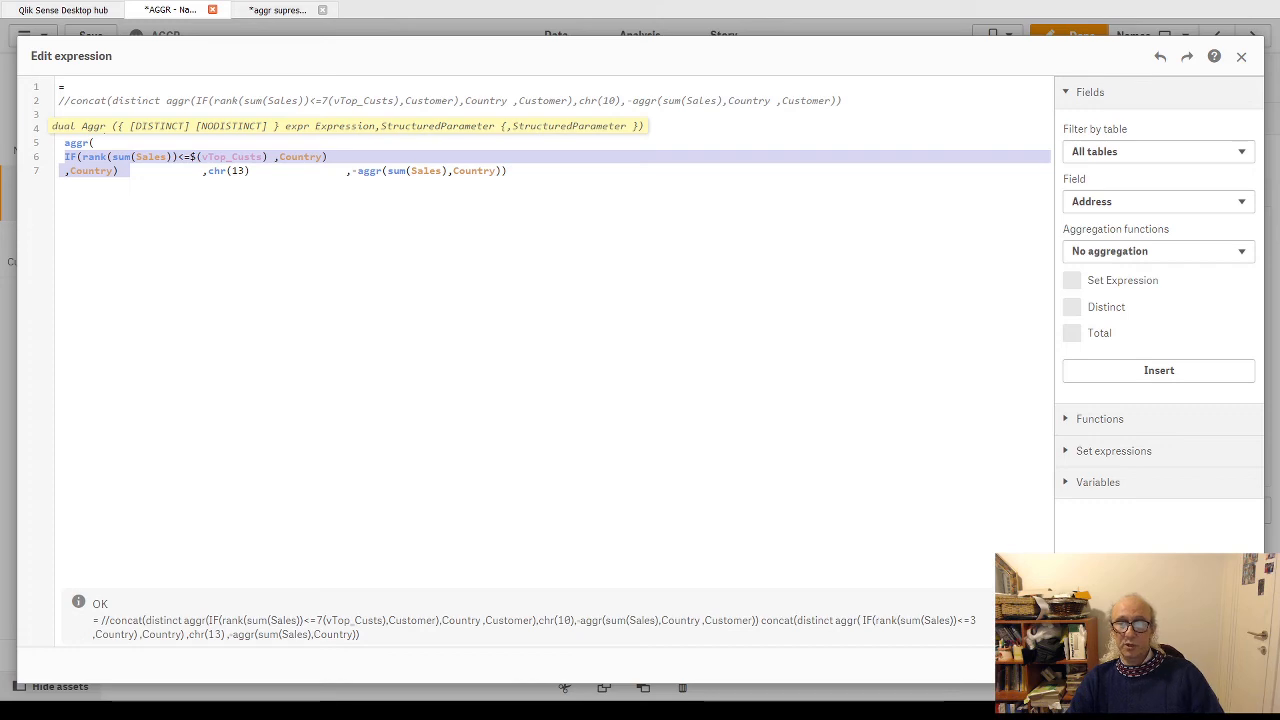
{"action": "left_click", "coordinate": [1226, 665]}
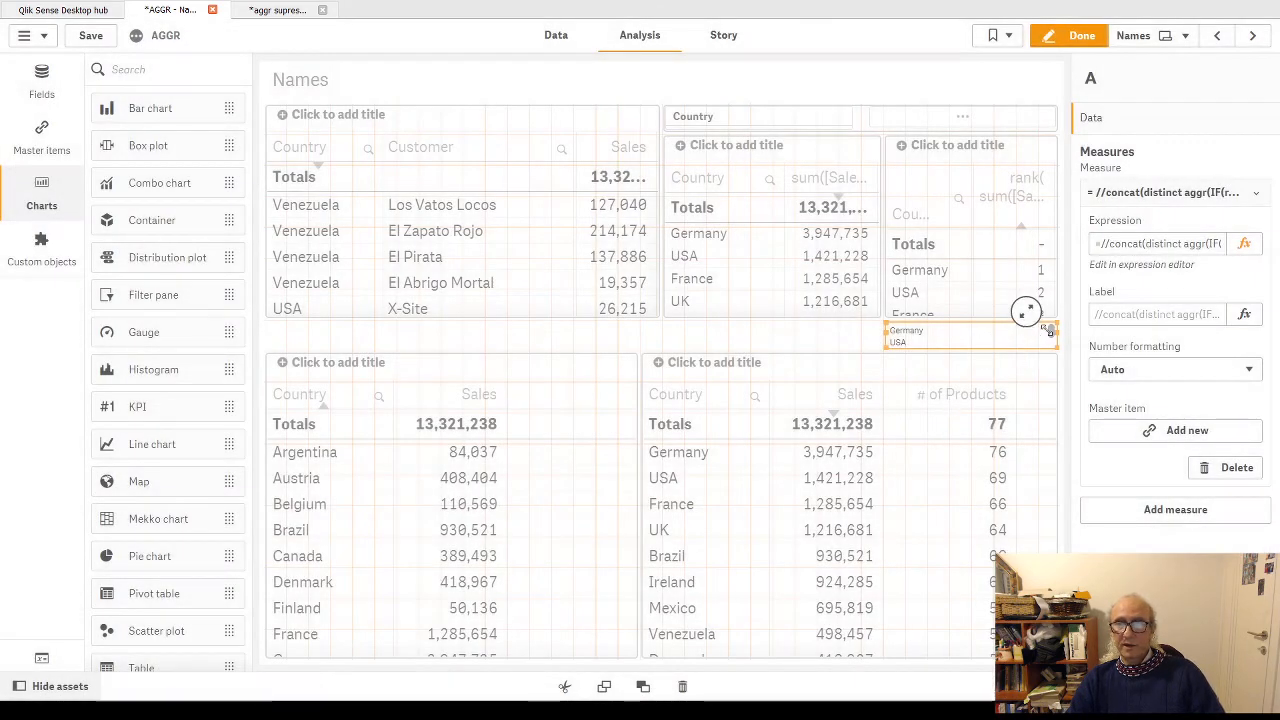
{"action": "left_click", "coordinate": [1030, 315]}
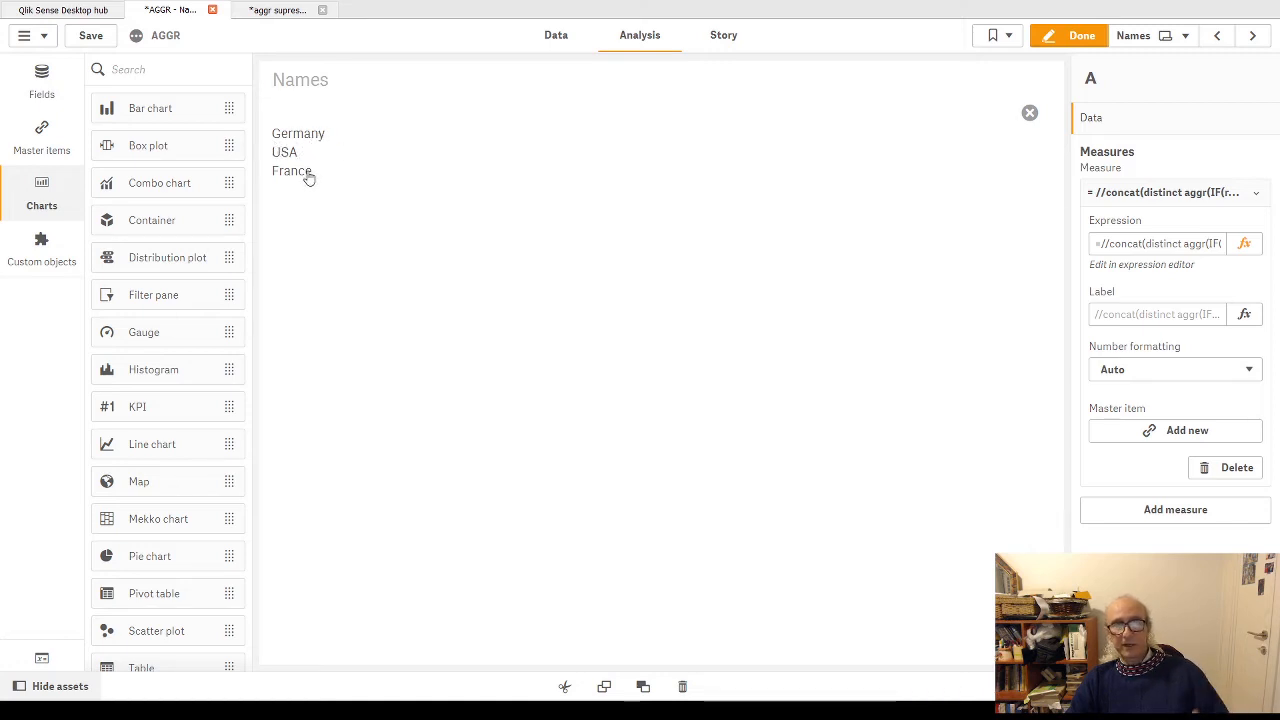
{"action": "left_click", "coordinate": [1029, 115]}
Reopen the name list's measure expression and examine the IF condition, the aggr function and its Country dimension
{"action": "left_click", "coordinate": [1245, 245]}
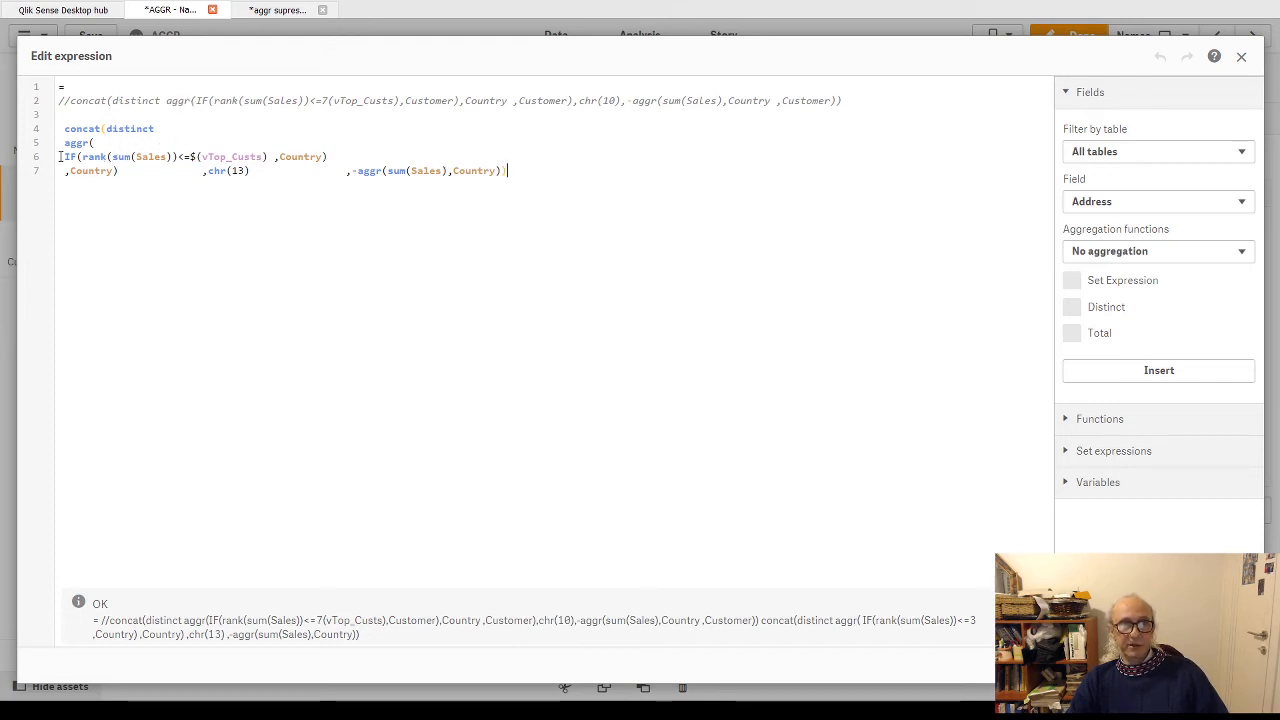
{"action": "left_click_drag", "start_coordinate": [59, 157], "coordinate": [330, 158]}
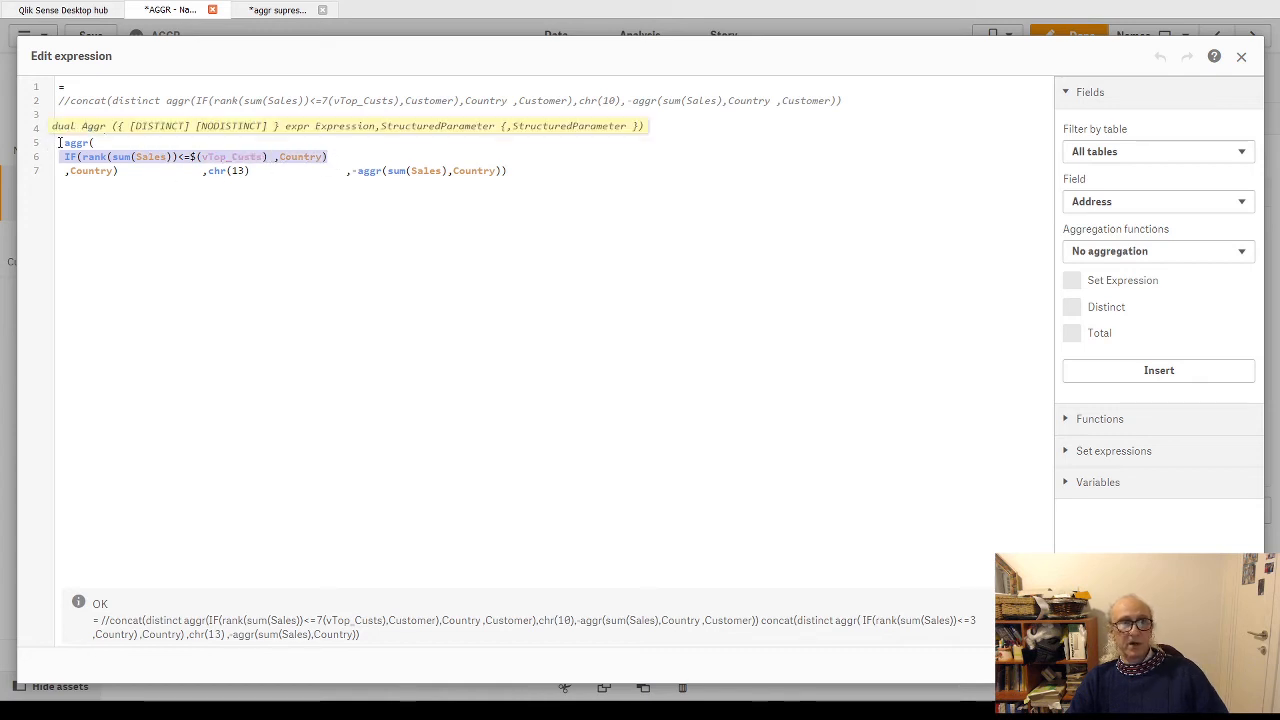
{"action": "left_click_drag", "start_coordinate": [60, 143], "coordinate": [65, 171]}
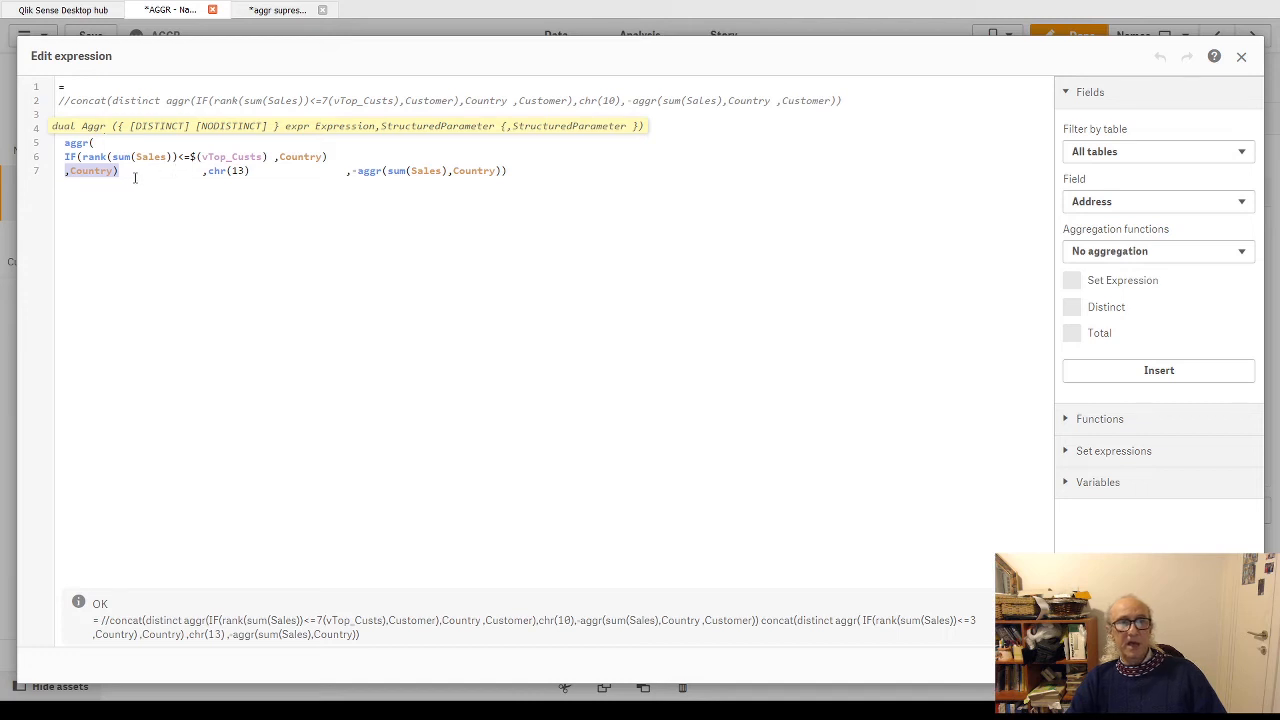
{"action": "left_click", "coordinate": [105, 129]}
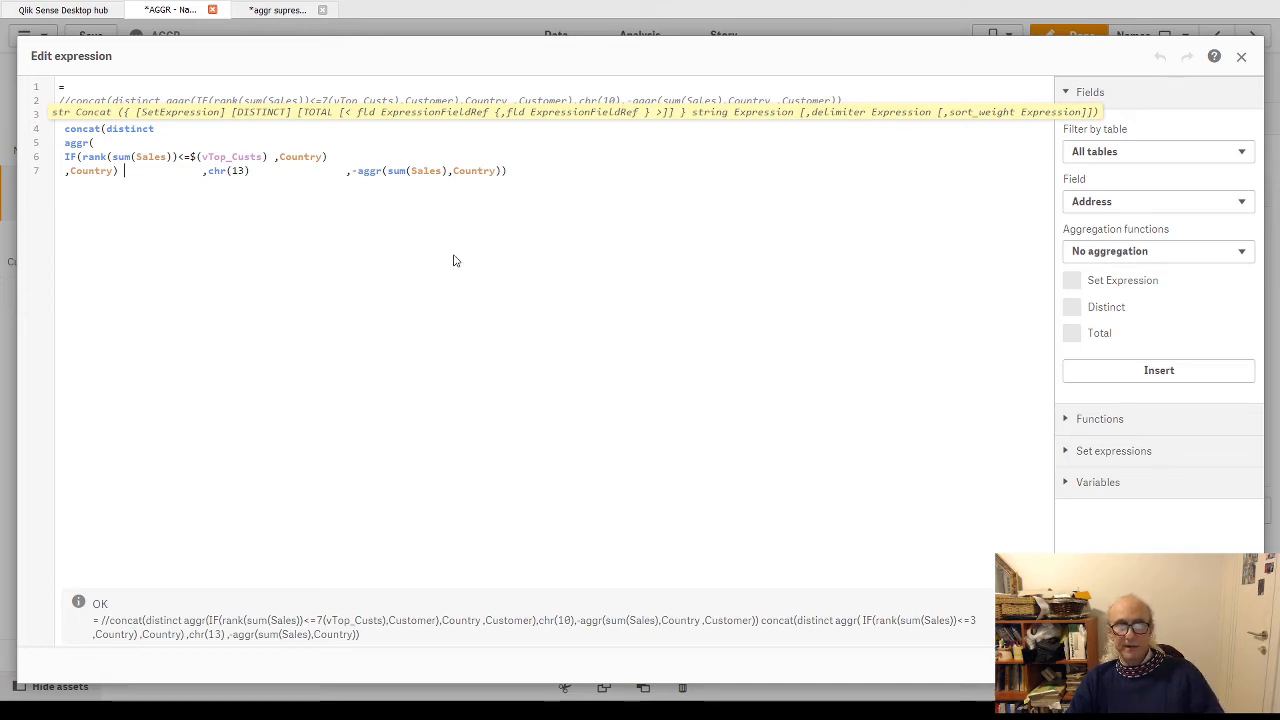
View the country name list full screen, set the vTop_Custs variable to 5, and return to the Names sheet
{"action": "left_click", "coordinate": [1224, 665]}
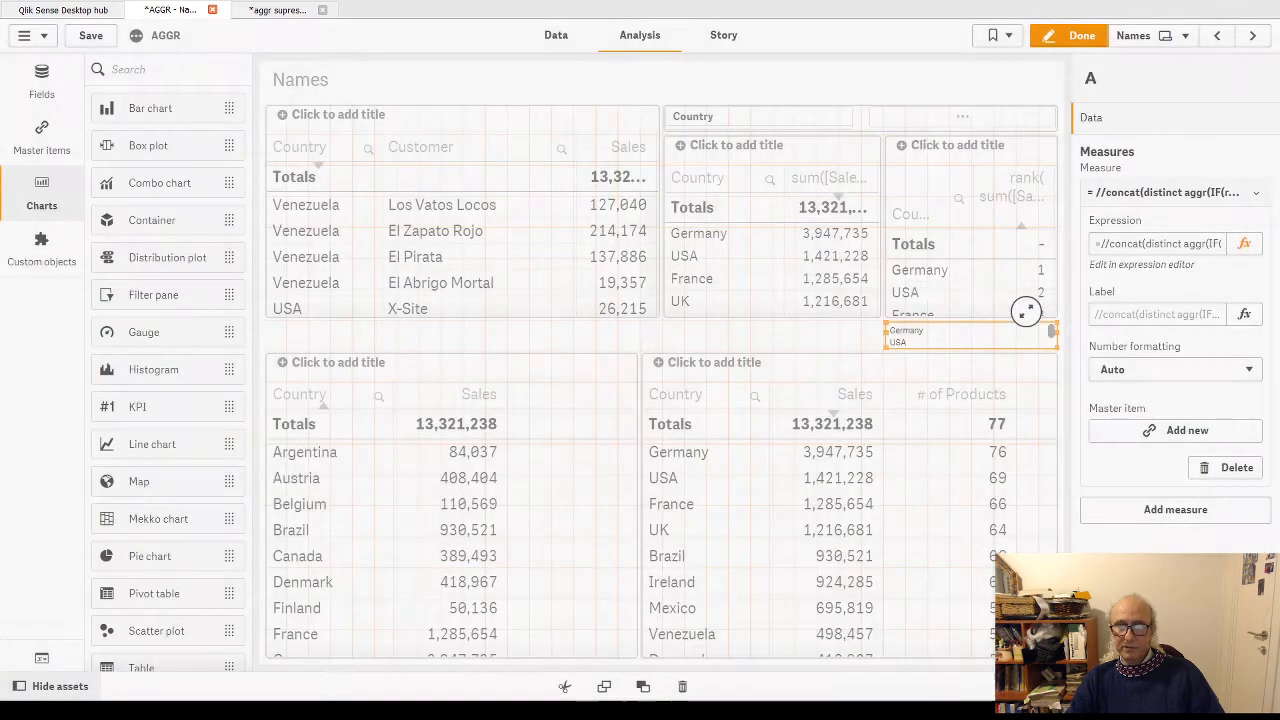
{"action": "left_click", "coordinate": [1027, 312]}
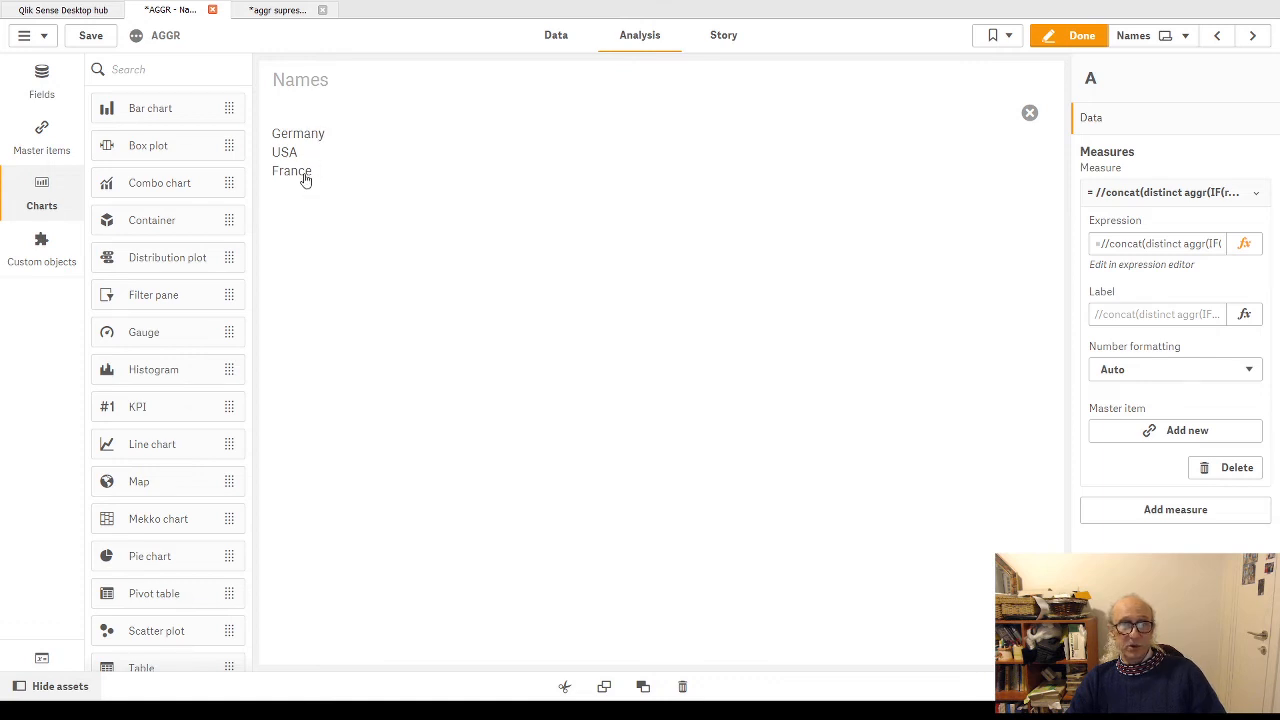
{"action": "left_click", "coordinate": [41, 658]}
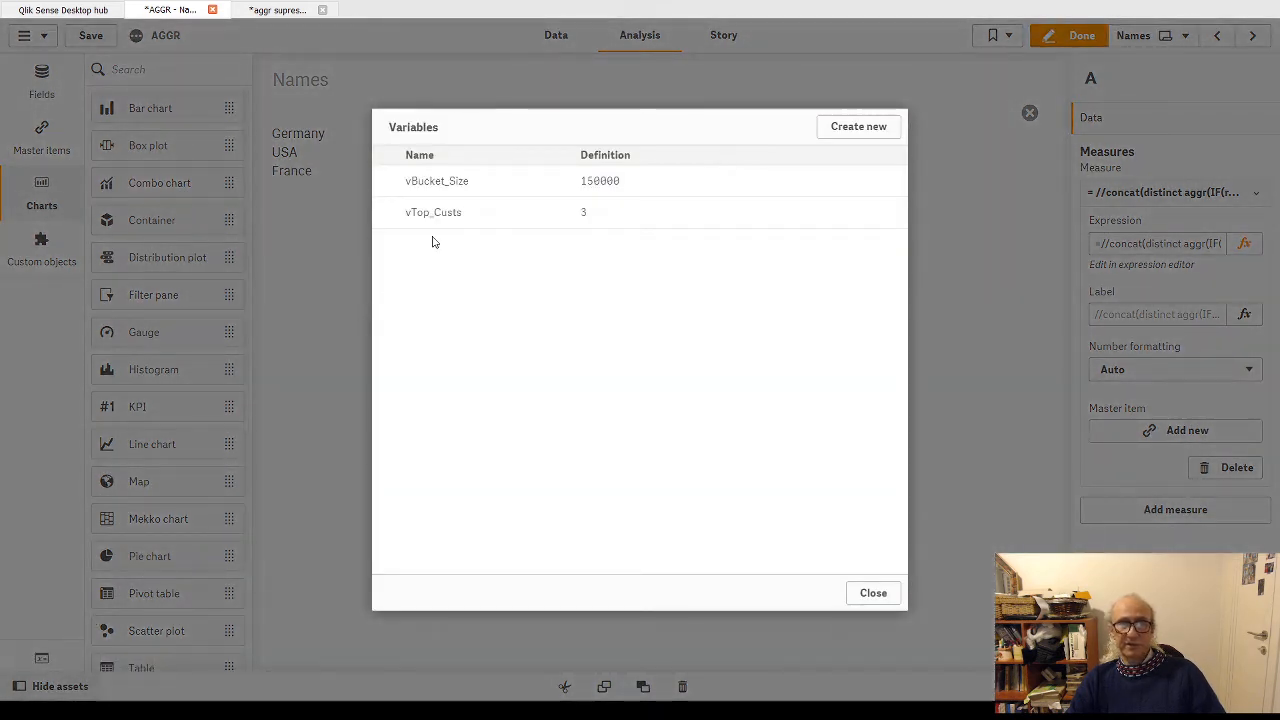
{"action": "left_click", "coordinate": [589, 215]}
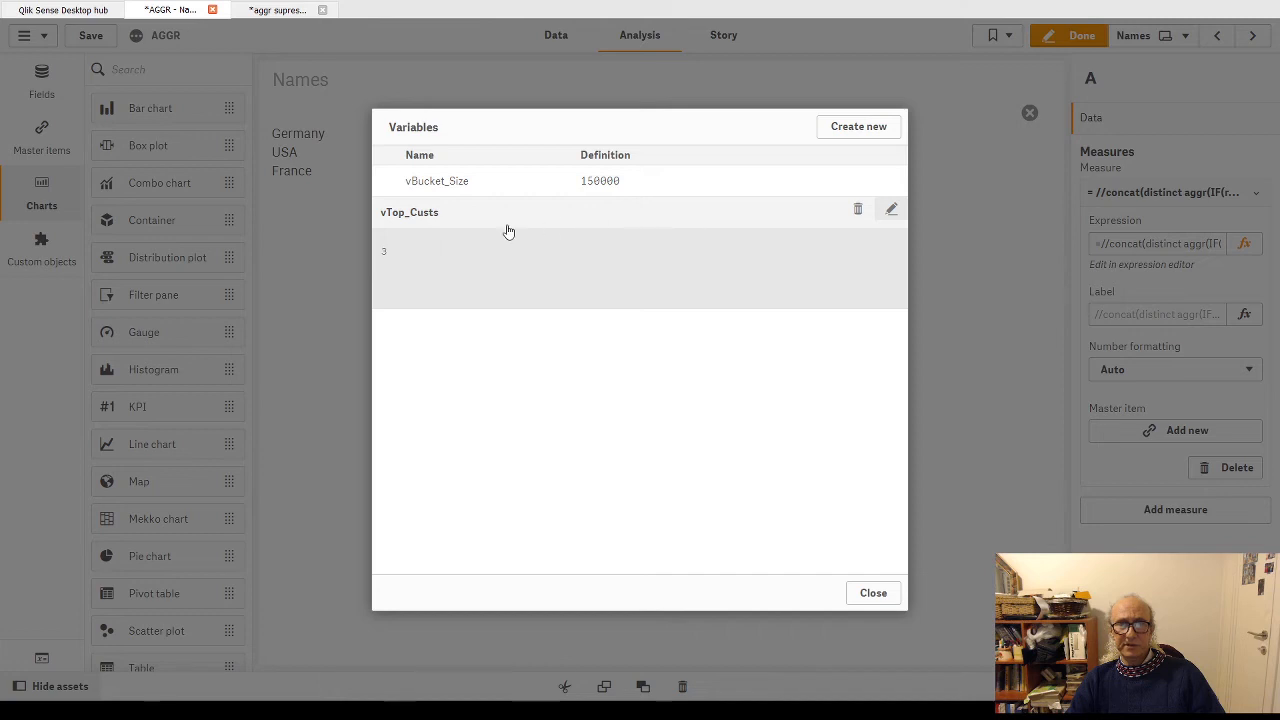
{"action": "left_click", "coordinate": [891, 209]}
{"action": "left_click_drag", "start_coordinate": [551, 262], "coordinate": [350, 267]}
{"action": "type", "text": "5"}
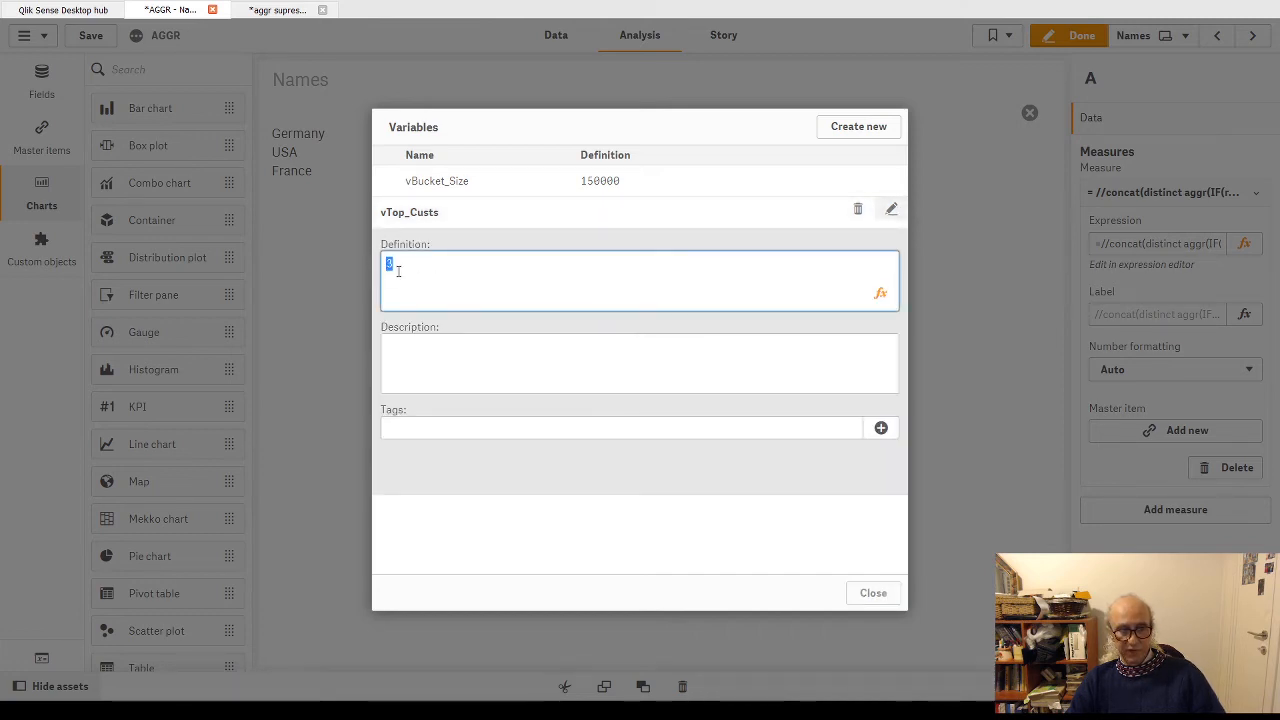
{"action": "left_click", "coordinate": [890, 210]}
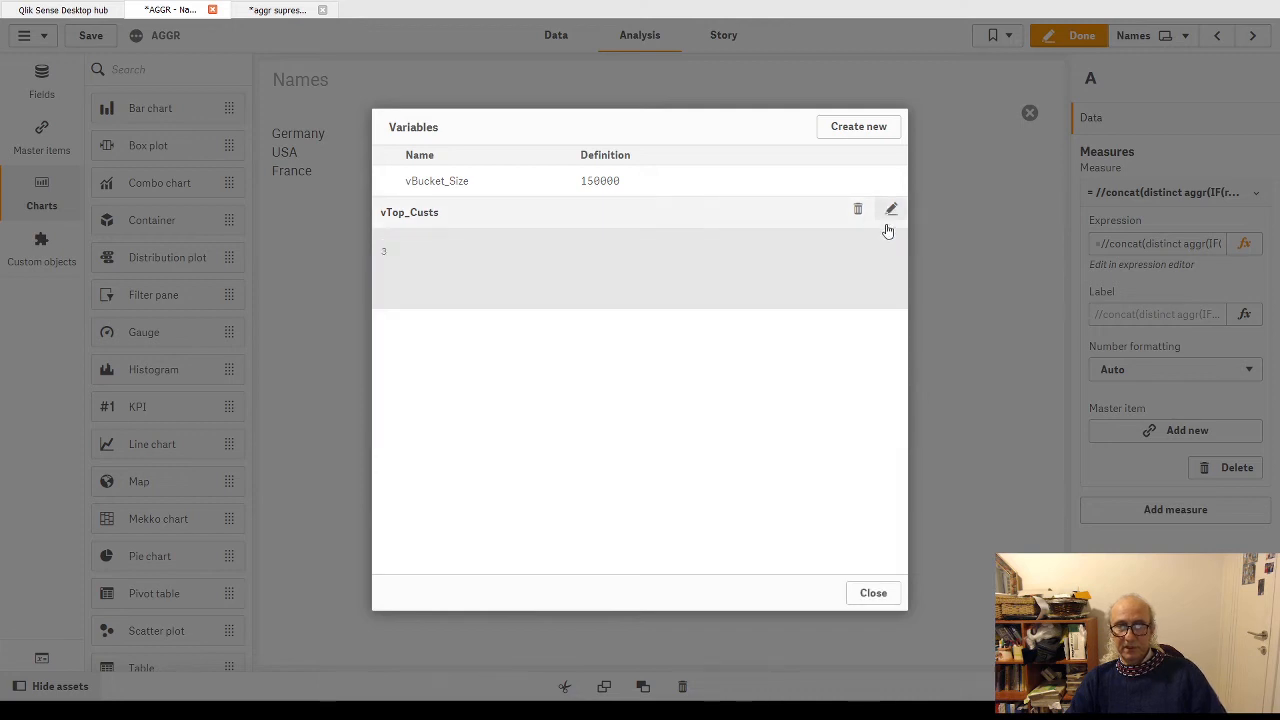
{"action": "left_click", "coordinate": [870, 593]}
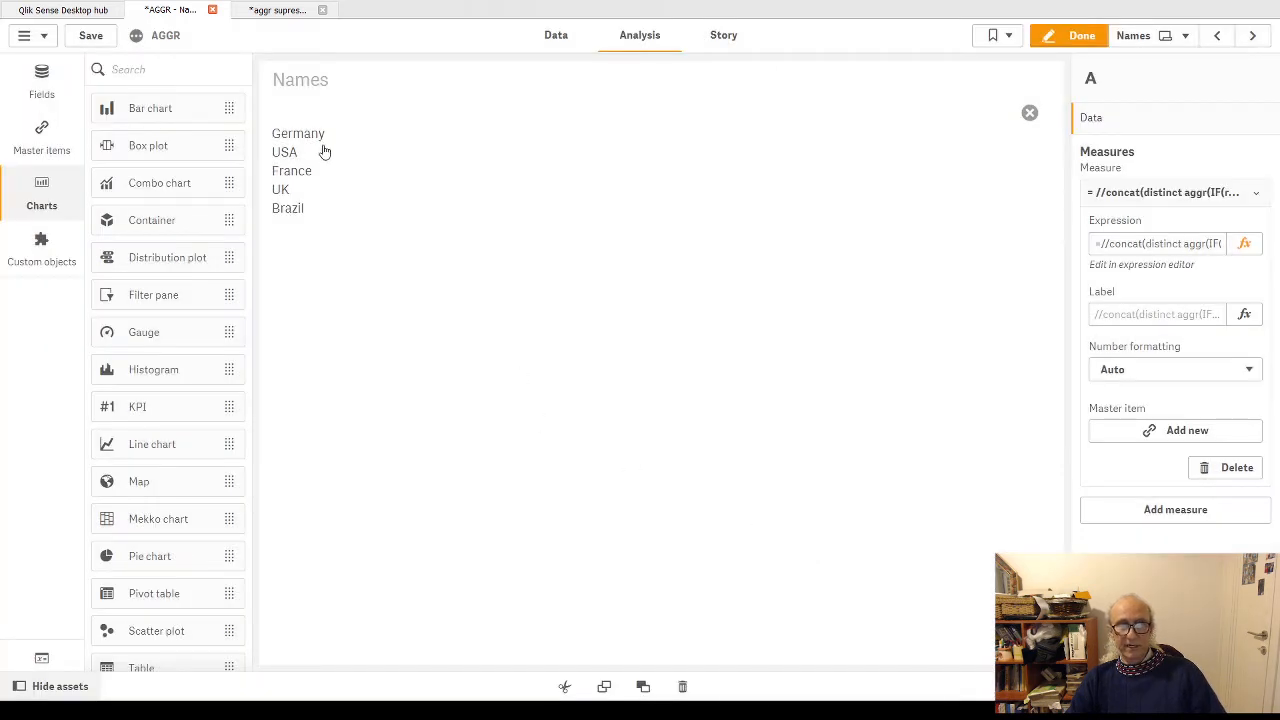
{"action": "left_click", "coordinate": [1030, 114]}
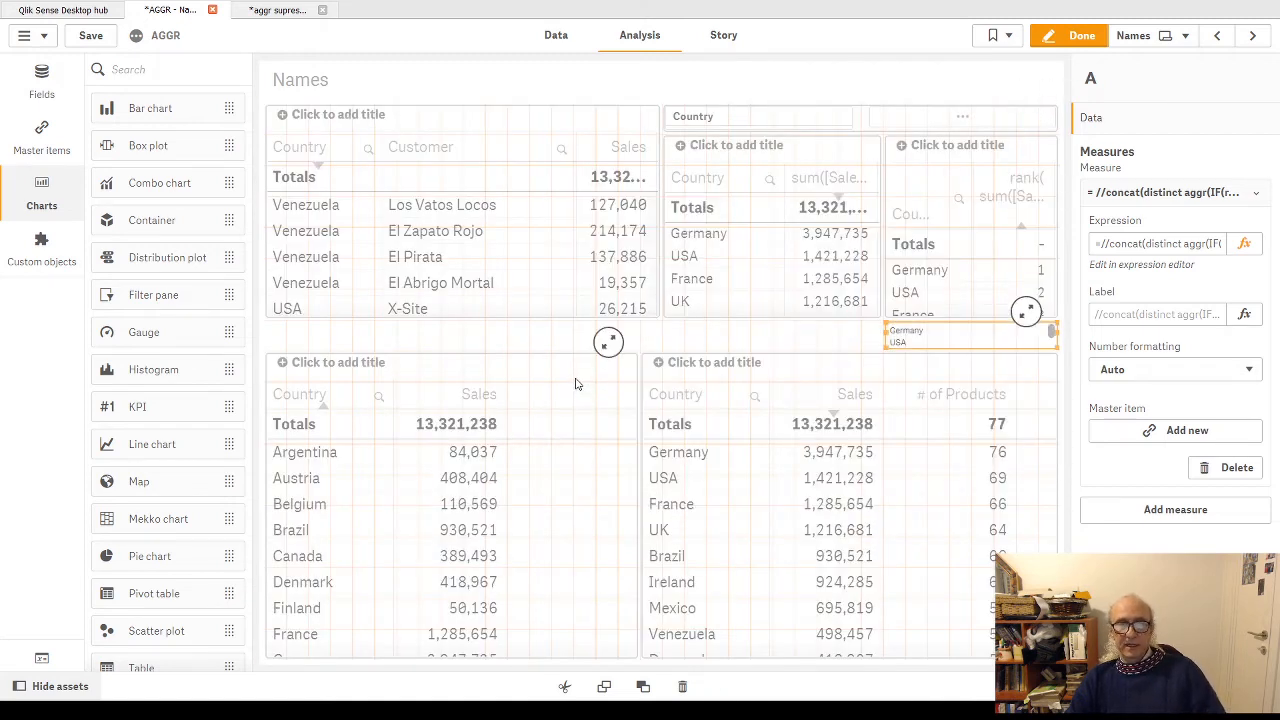
Change the delimiter to chr(13) in the hidden customer concat column of the Country and Sales table
{"action": "left_click", "coordinate": [575, 383]}
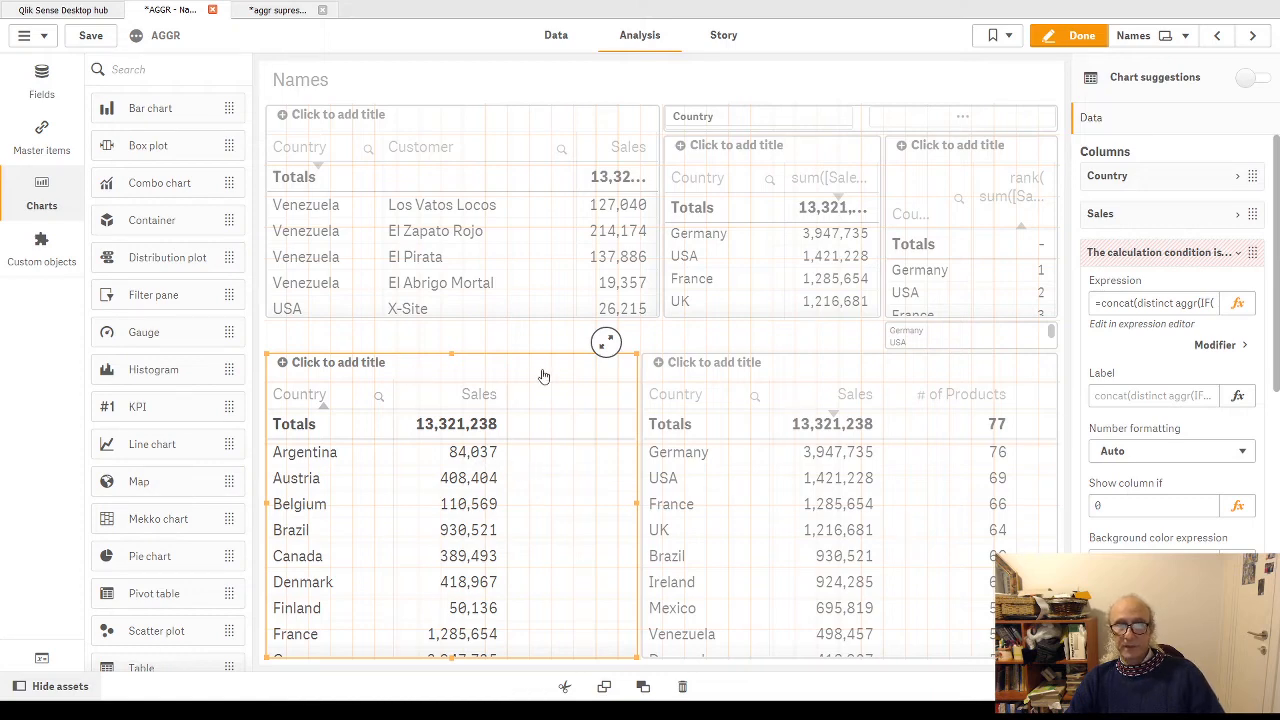
{"action": "left_click", "coordinate": [1240, 309]}
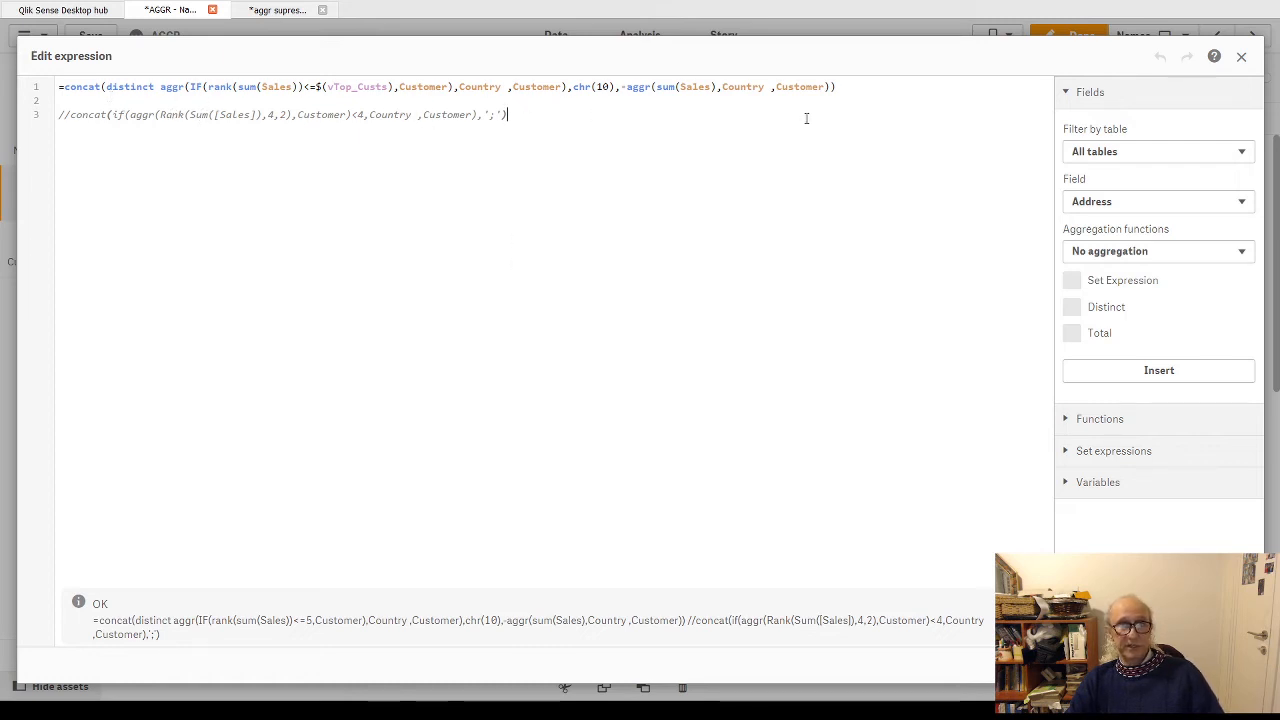
{"action": "double_click", "coordinate": [603, 87]}
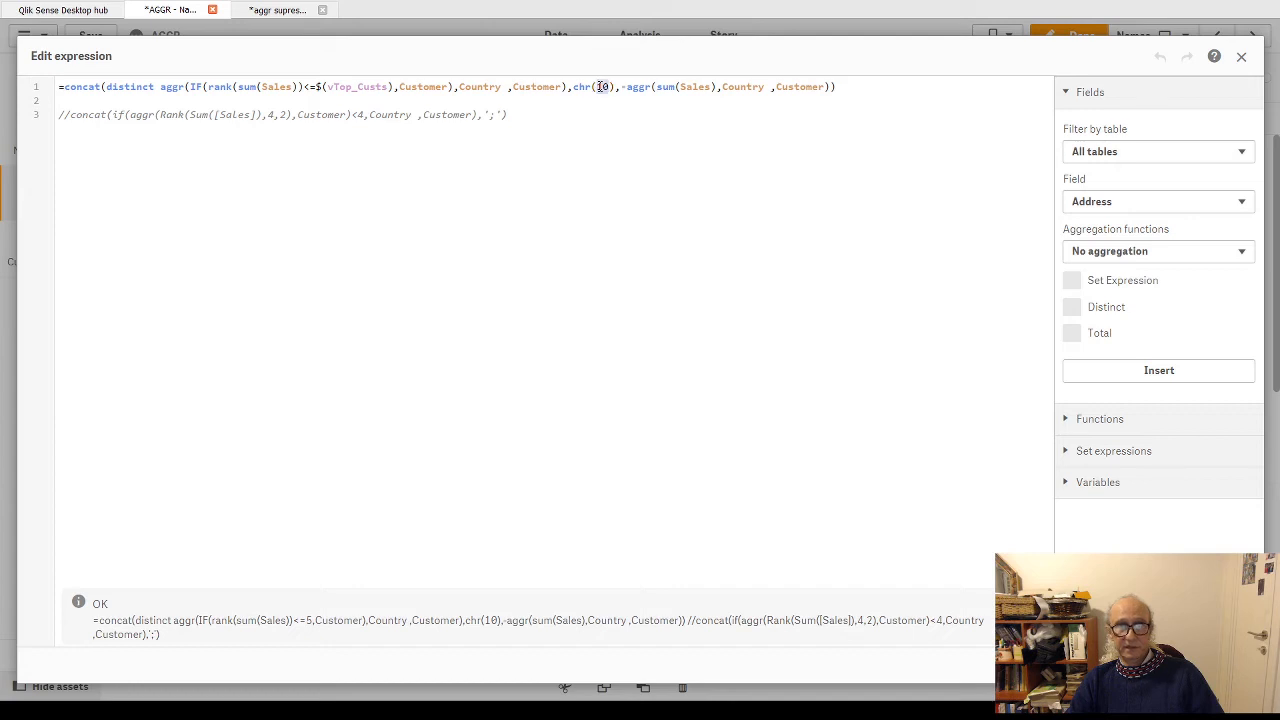
{"action": "type", "text": "13"}
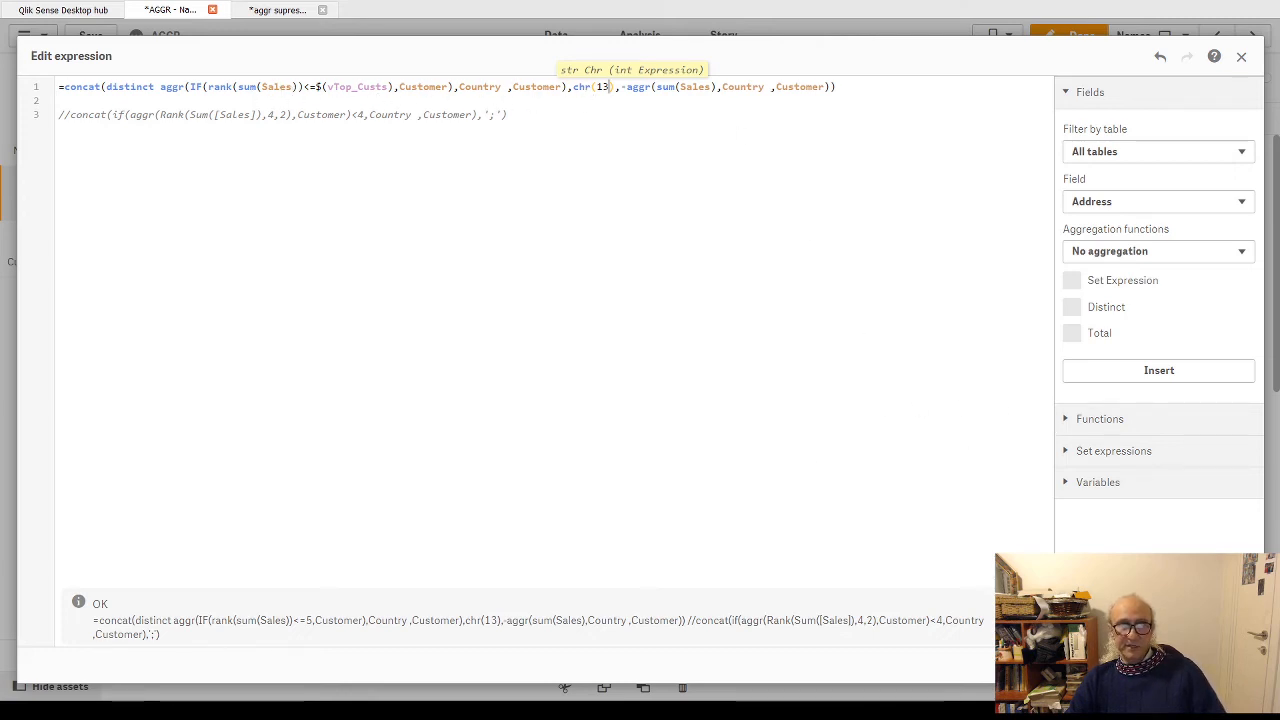
{"action": "left_click", "coordinate": [1229, 665]}
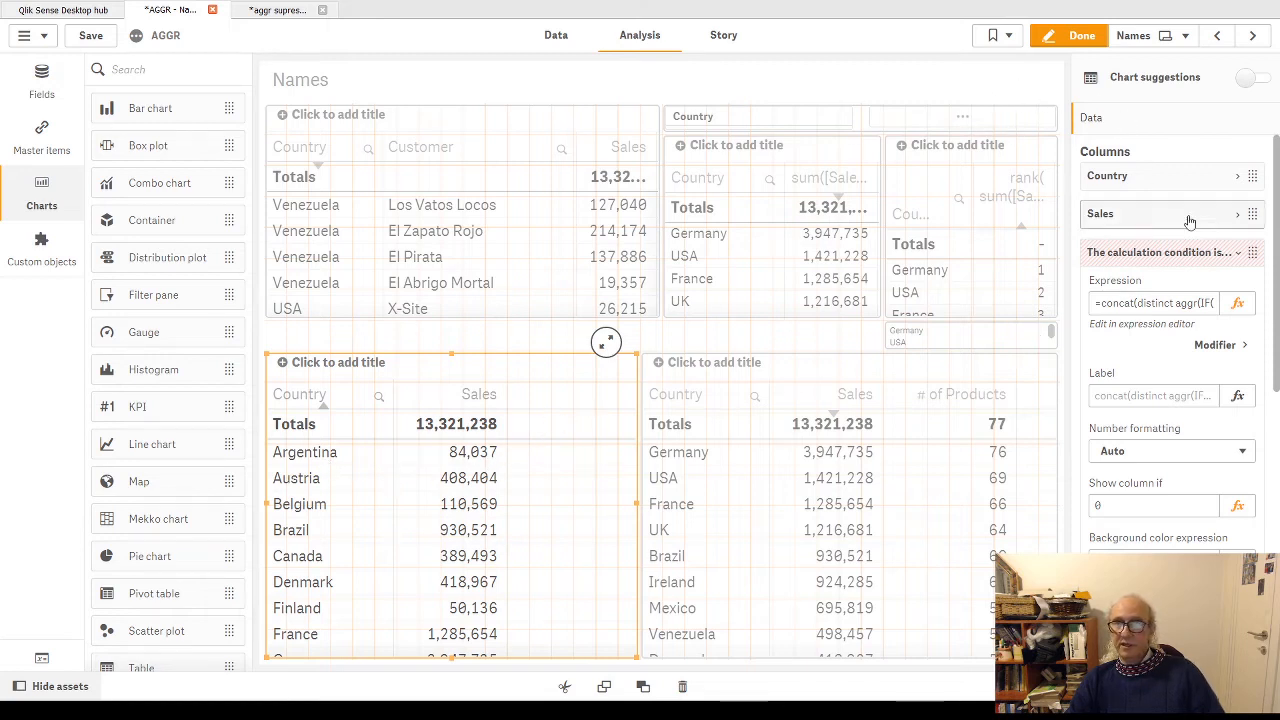
Set the concat column's show condition to 1, leave edit mode, and view the table full screen
{"action": "left_click", "coordinate": [1100, 505]}
{"action": "type", "text": "1"}
{"action": "key", "text": "Return"}
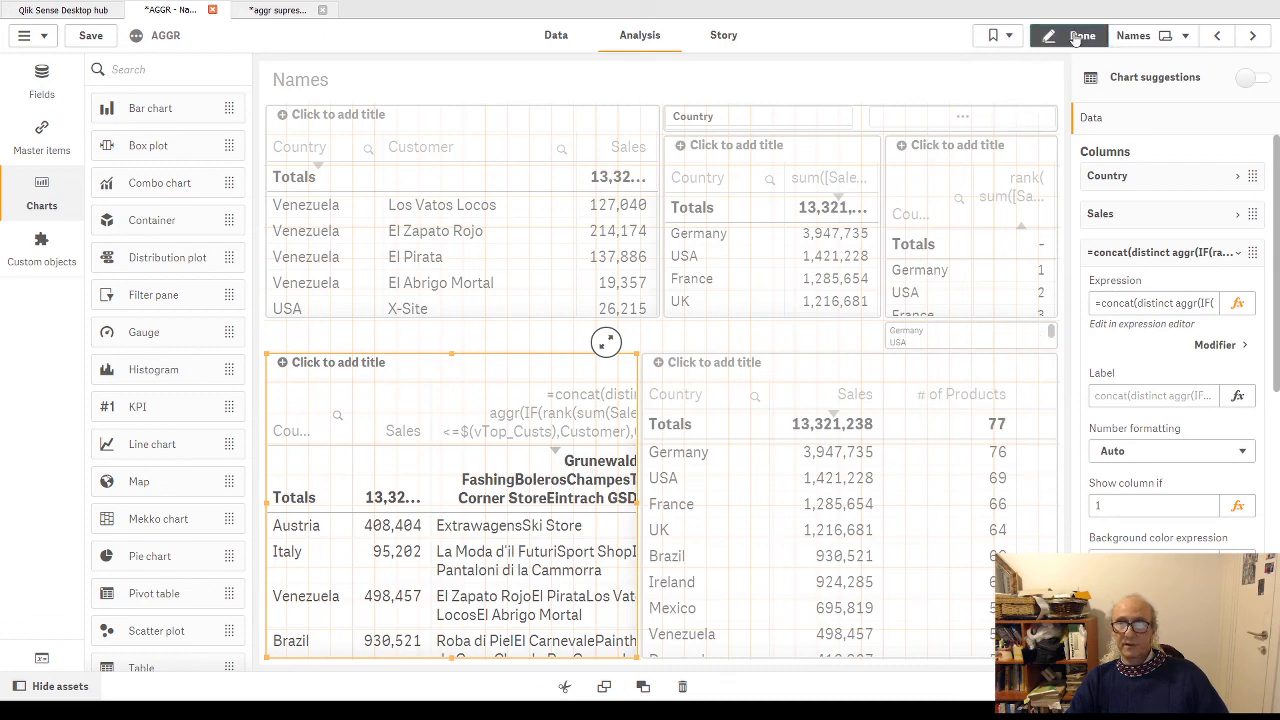
{"action": "left_click", "coordinate": [1080, 36]}
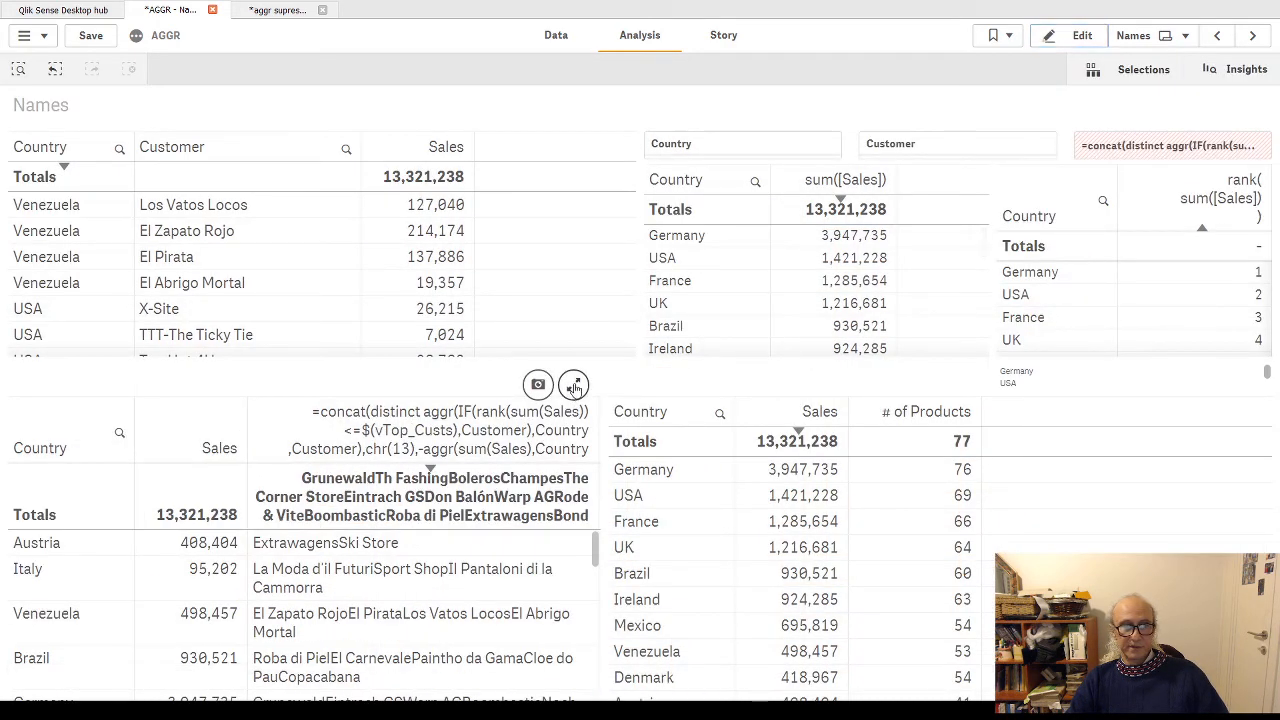
{"action": "left_click", "coordinate": [574, 385]}
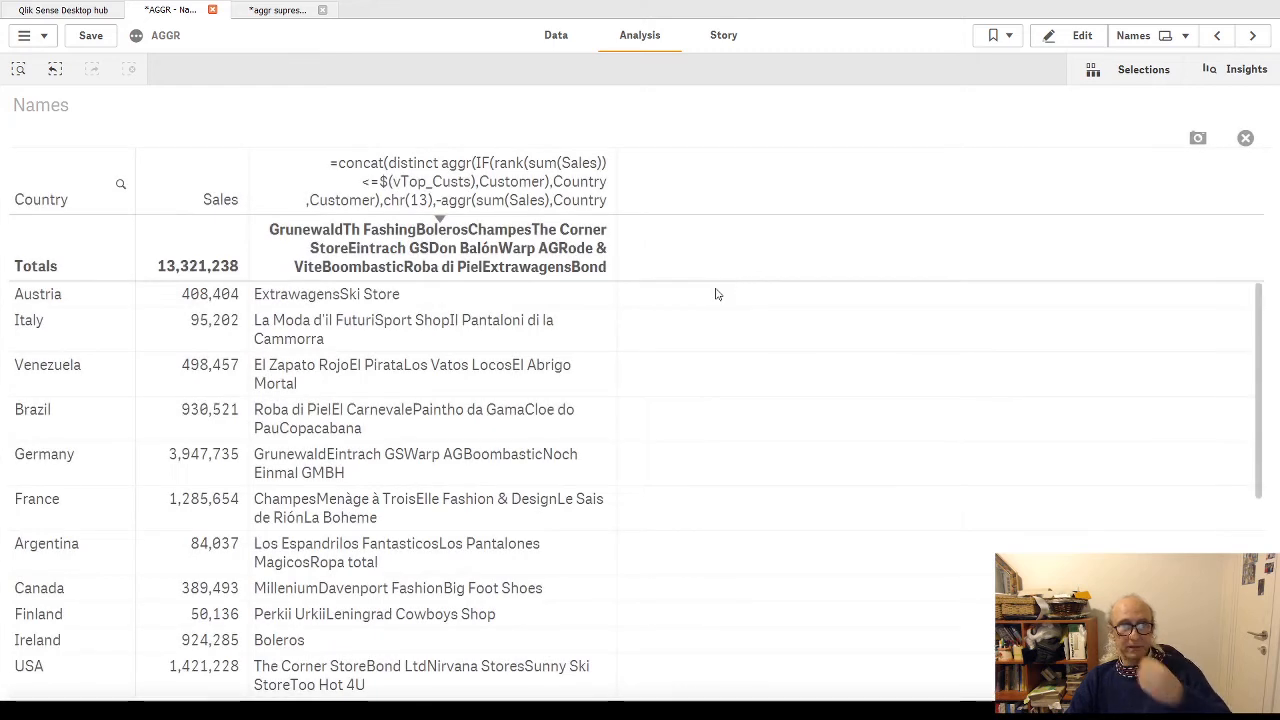
Return to edit mode and set the customer concat expression's delimiter to chr(10)
{"action": "left_click", "coordinate": [1081, 35]}
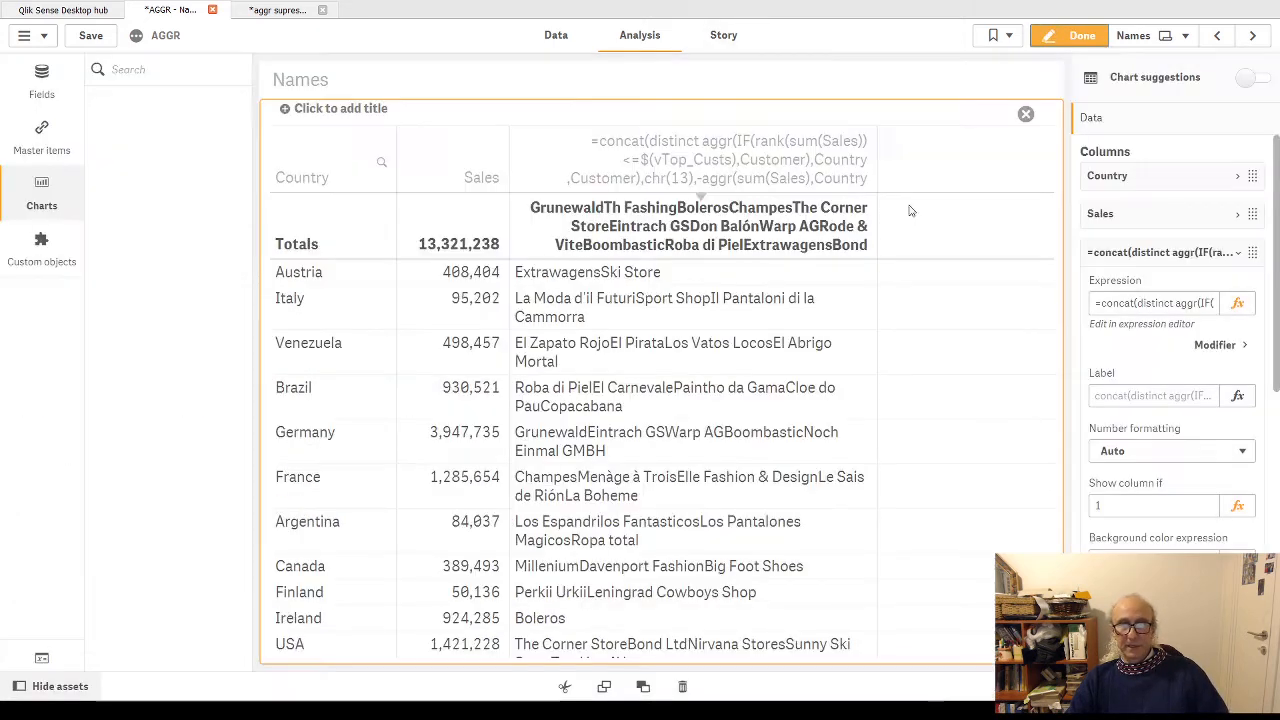
{"action": "left_click", "coordinate": [1237, 302]}
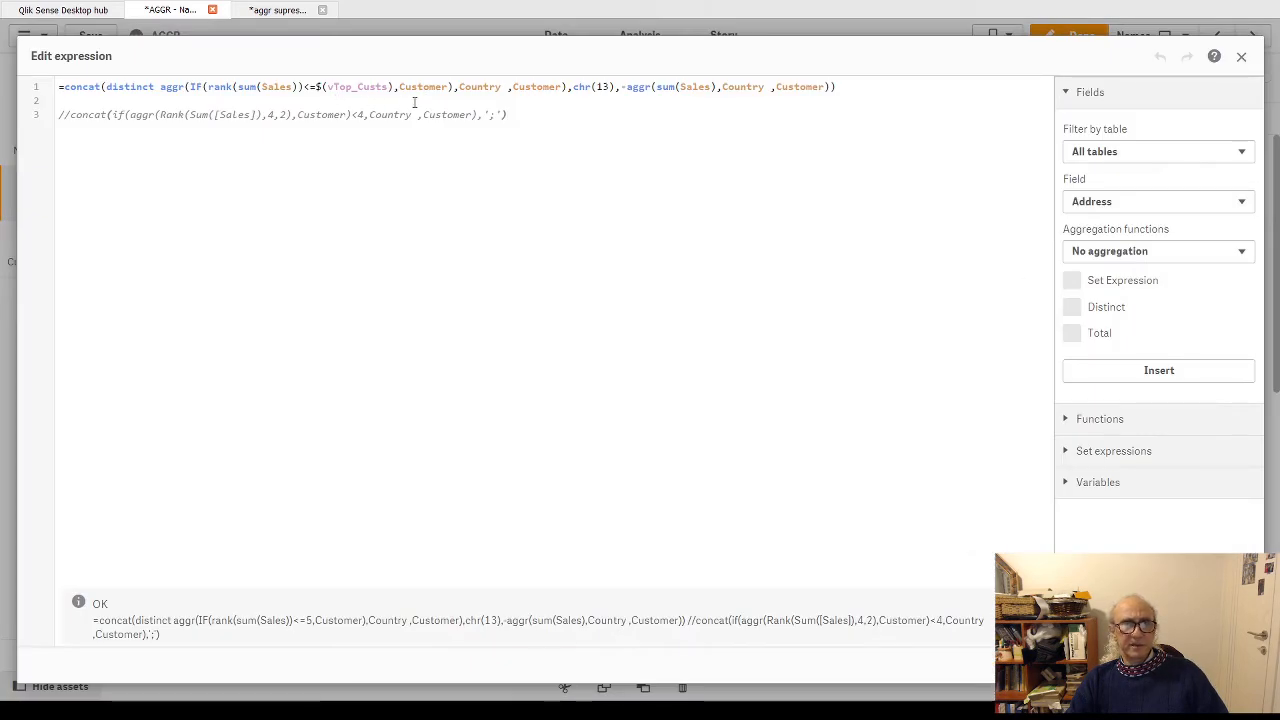
{"action": "left_click", "coordinate": [607, 86]}
{"action": "key", "text": "shift+Left"}
{"action": "type", "text": "0"}
{"action": "left_click", "coordinate": [1228, 665]}
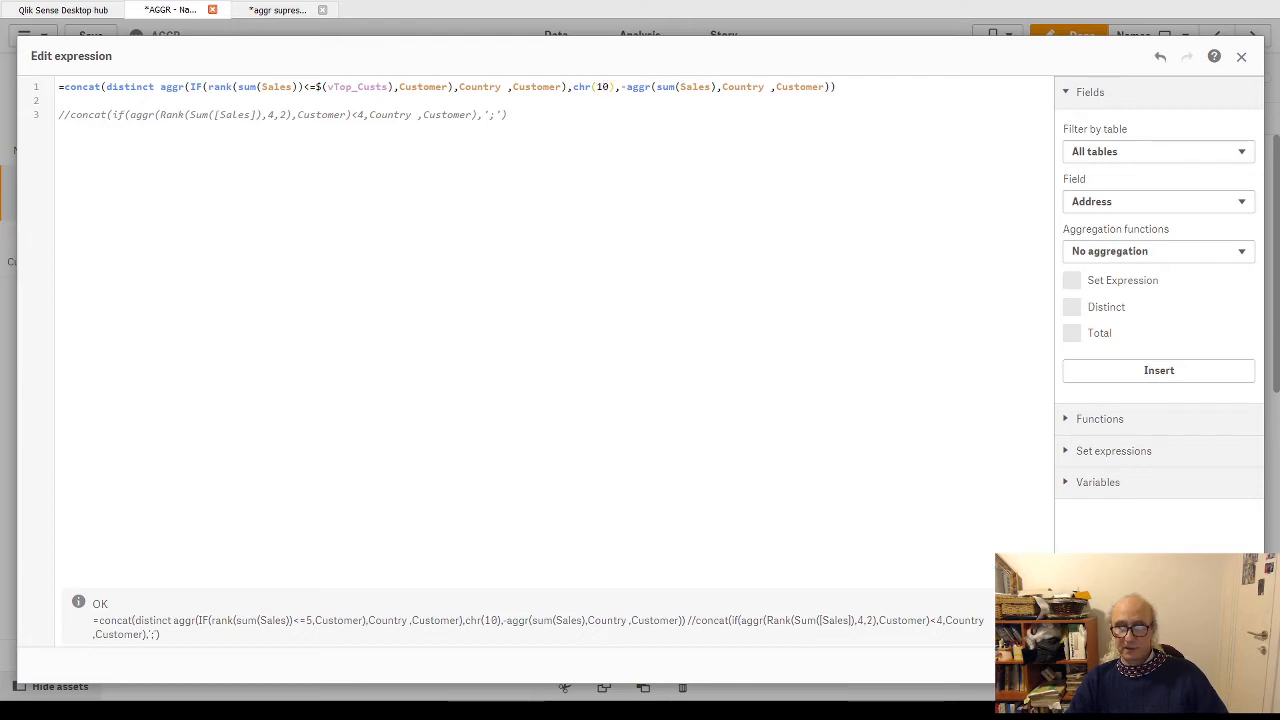
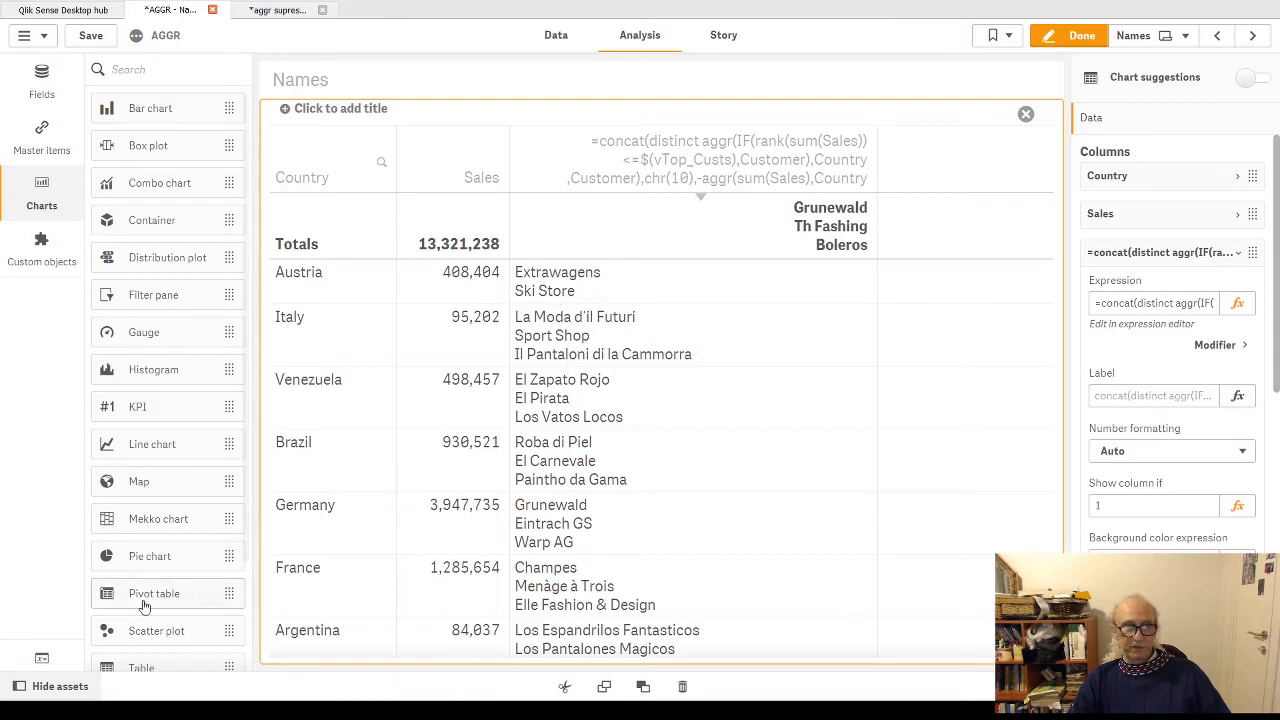
Set the vTop_Custs variable to 3 and return from the full-screen customer table to the Names sheet
{"action": "left_click", "coordinate": [40, 662]}
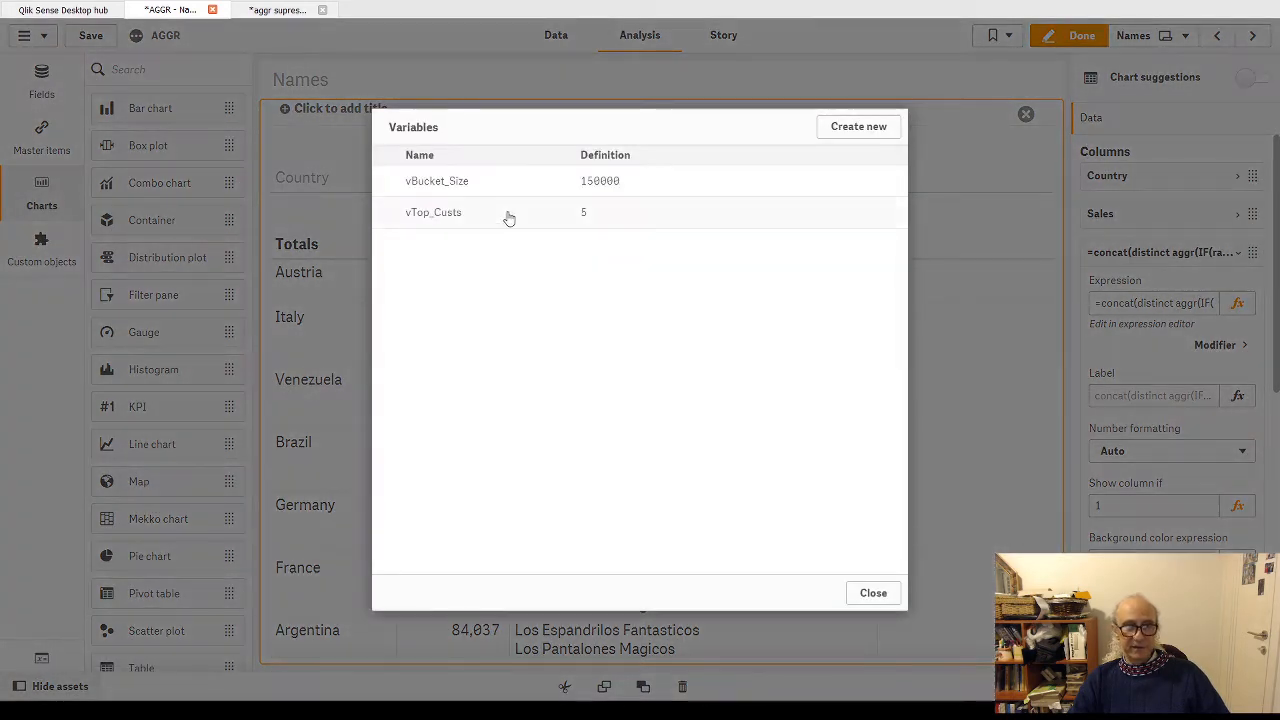
{"action": "left_click", "coordinate": [592, 217]}
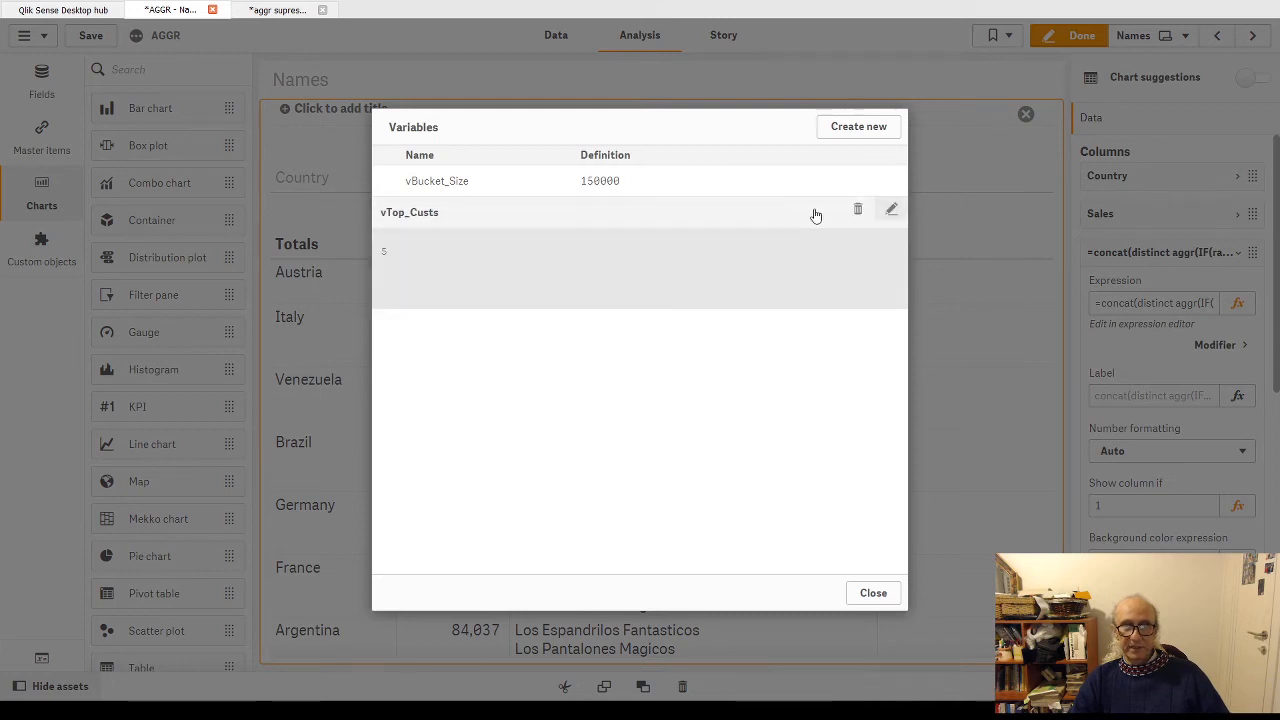
{"action": "left_click", "coordinate": [893, 210]}
{"action": "double_click", "coordinate": [480, 263]}
{"action": "type", "text": "3"}
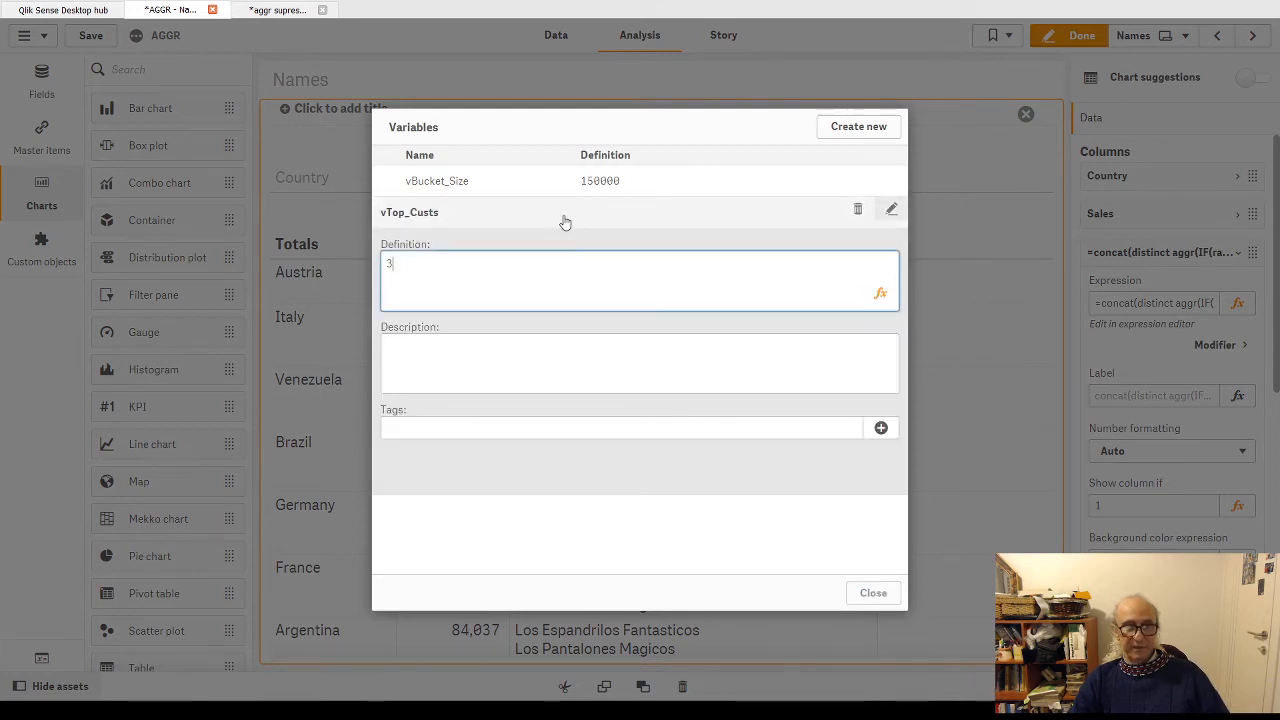
{"action": "left_click", "coordinate": [893, 210]}
{"action": "left_click", "coordinate": [866, 593]}
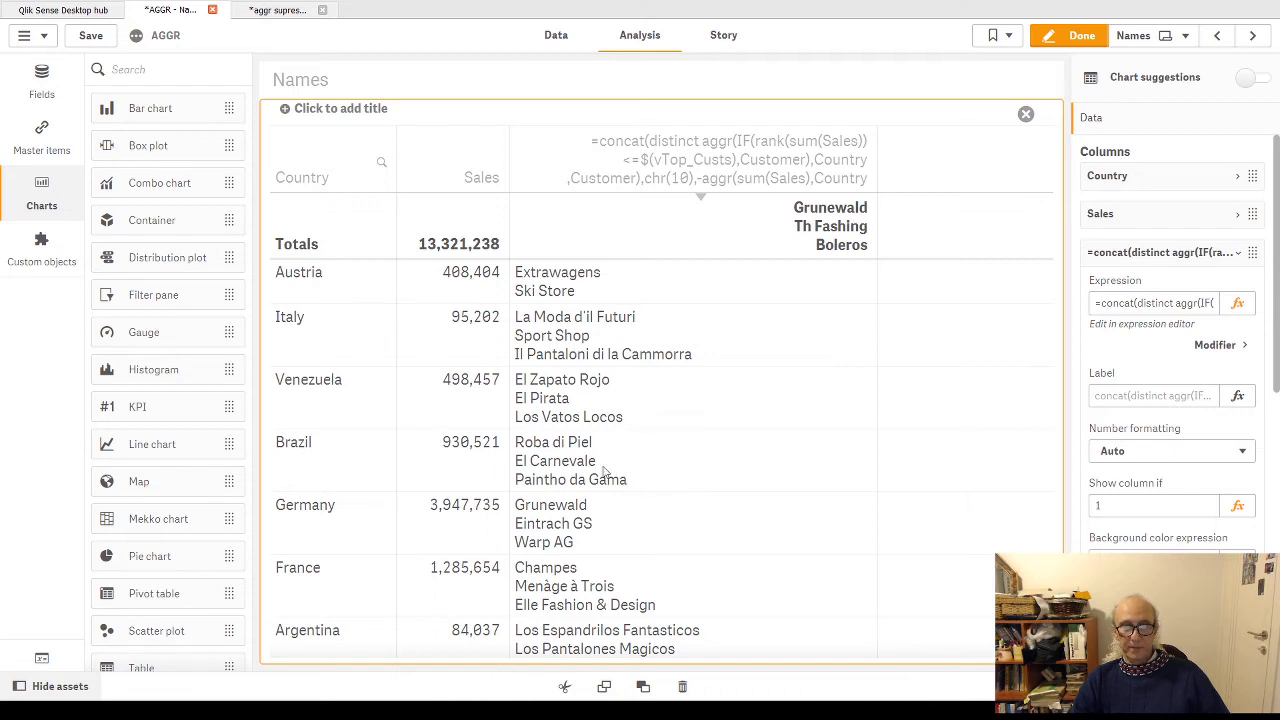
{"action": "left_click", "coordinate": [1027, 115]}
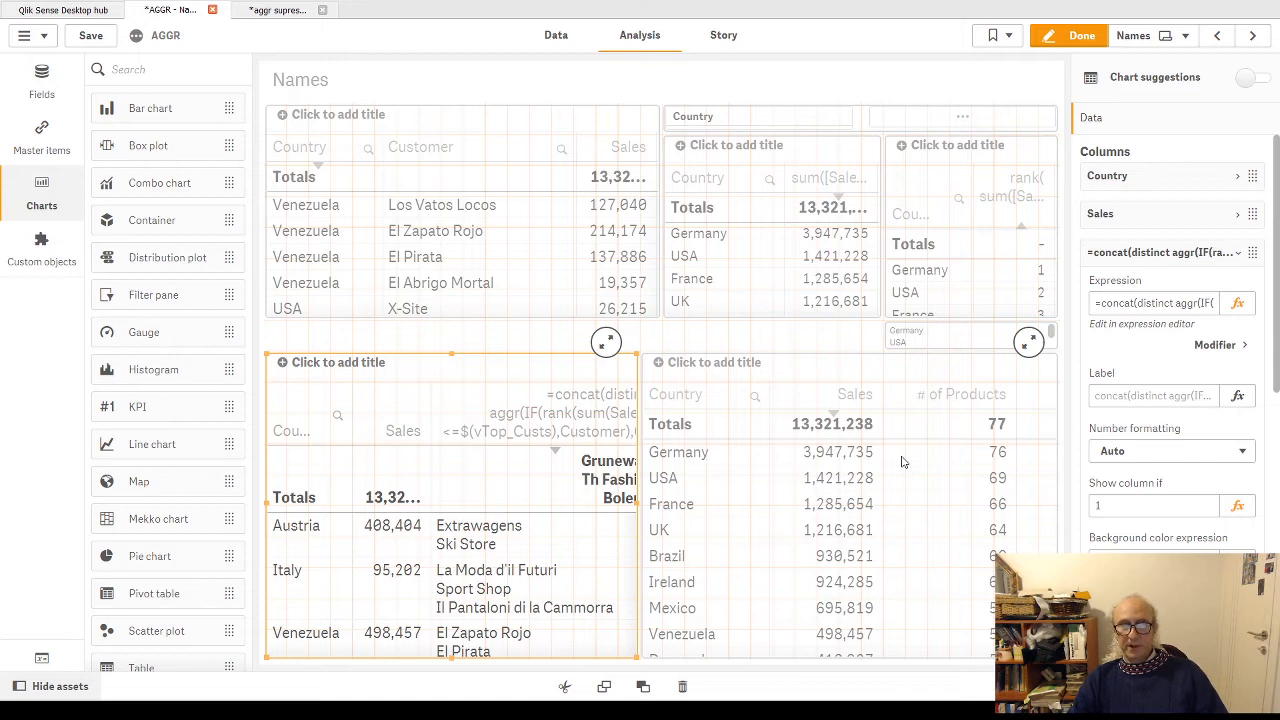
Open the firstsortedvalue expression in the # of Products table and examine its Customer argument and the Aggr sales sort weight
{"action": "left_click", "coordinate": [788, 372]}
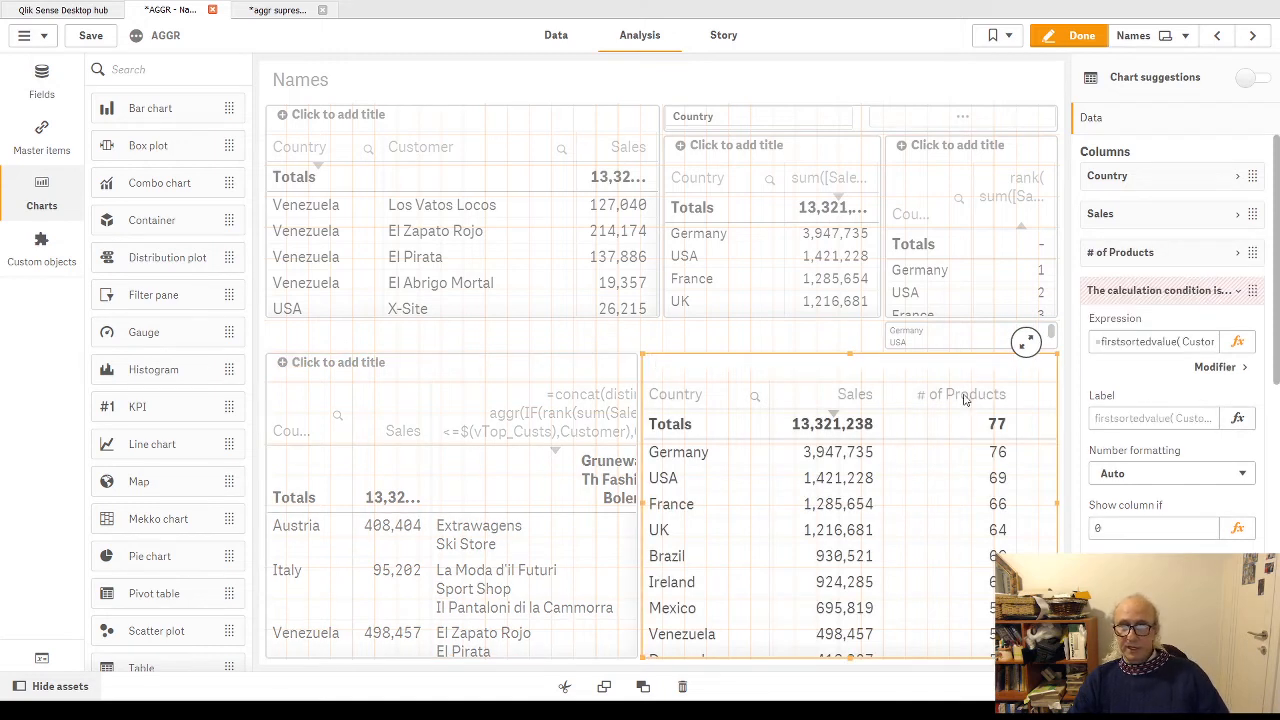
{"action": "left_click", "coordinate": [1238, 342]}
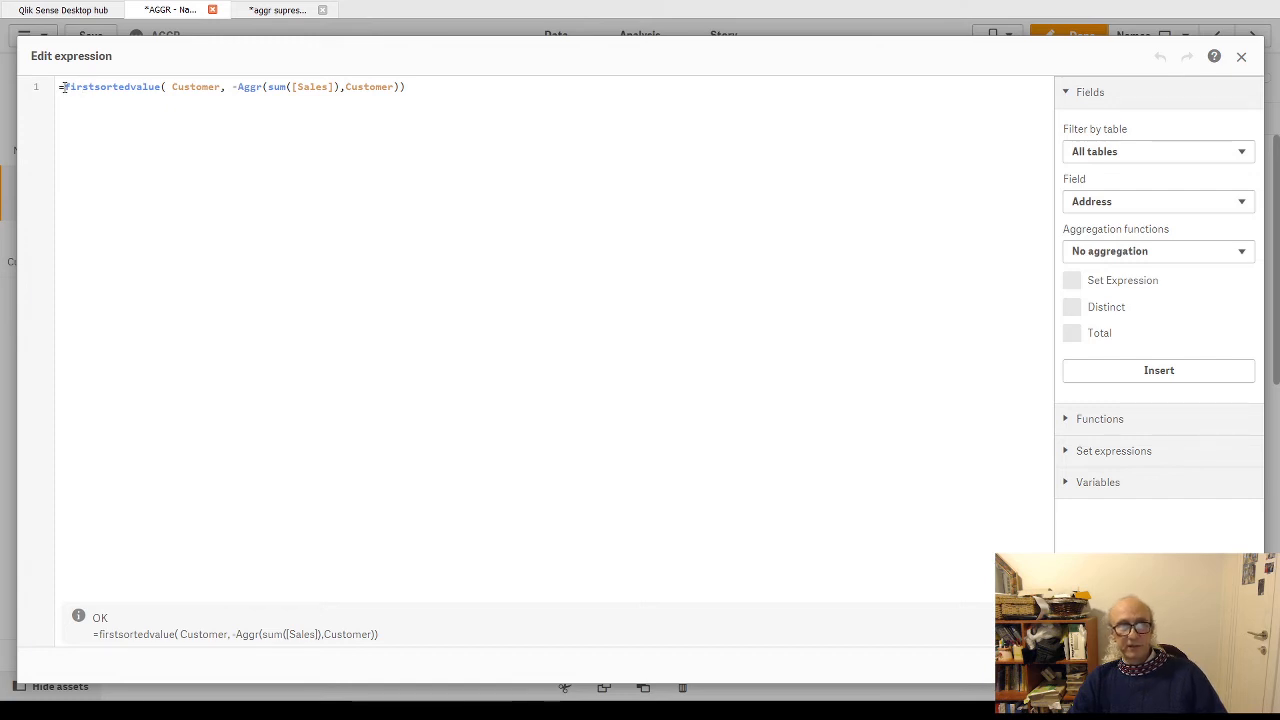
{"action": "double_click", "coordinate": [190, 87]}
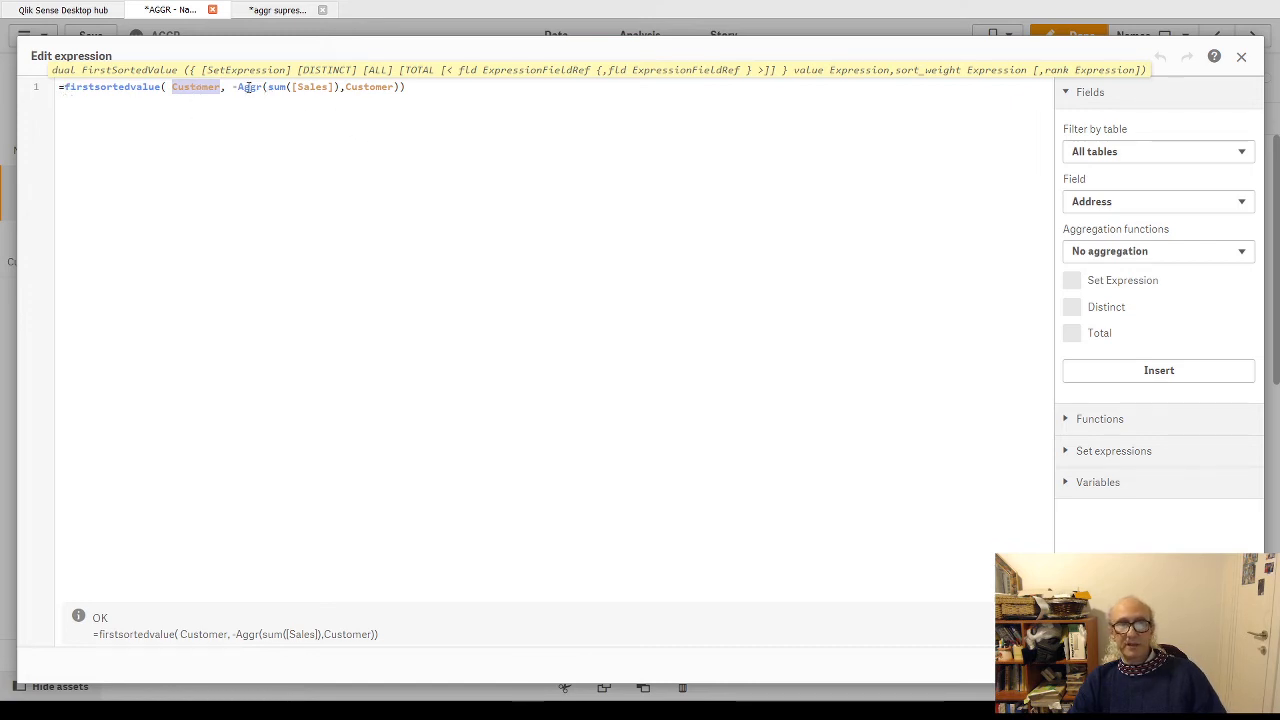
{"action": "left_click_drag", "start_coordinate": [238, 87], "coordinate": [394, 88]}
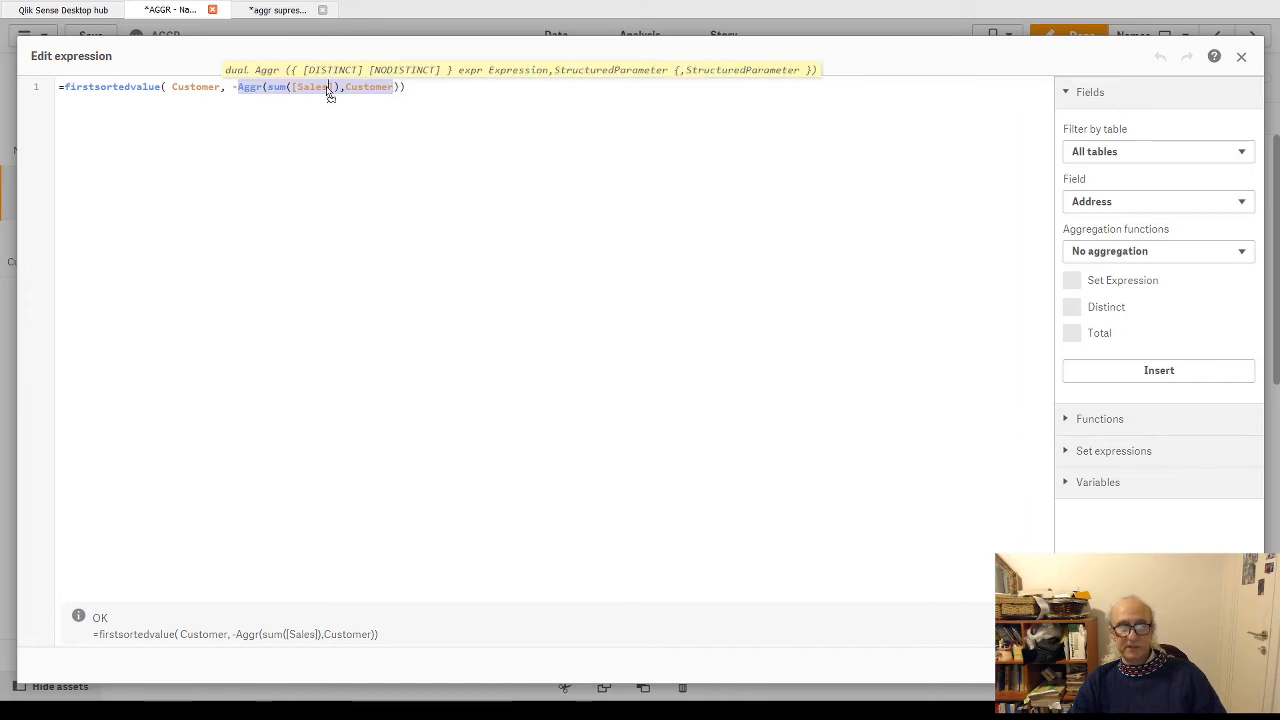
{"action": "left_click", "coordinate": [308, 119]}
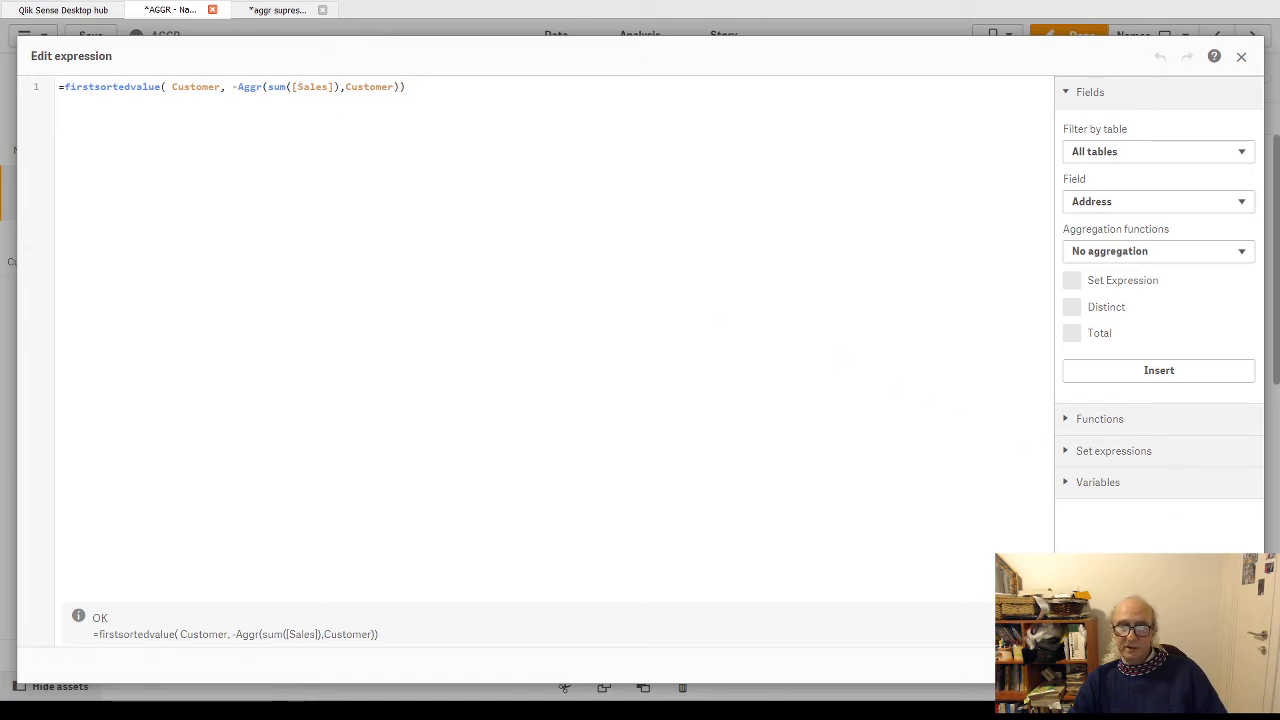
{"action": "left_click", "coordinate": [1228, 665]}
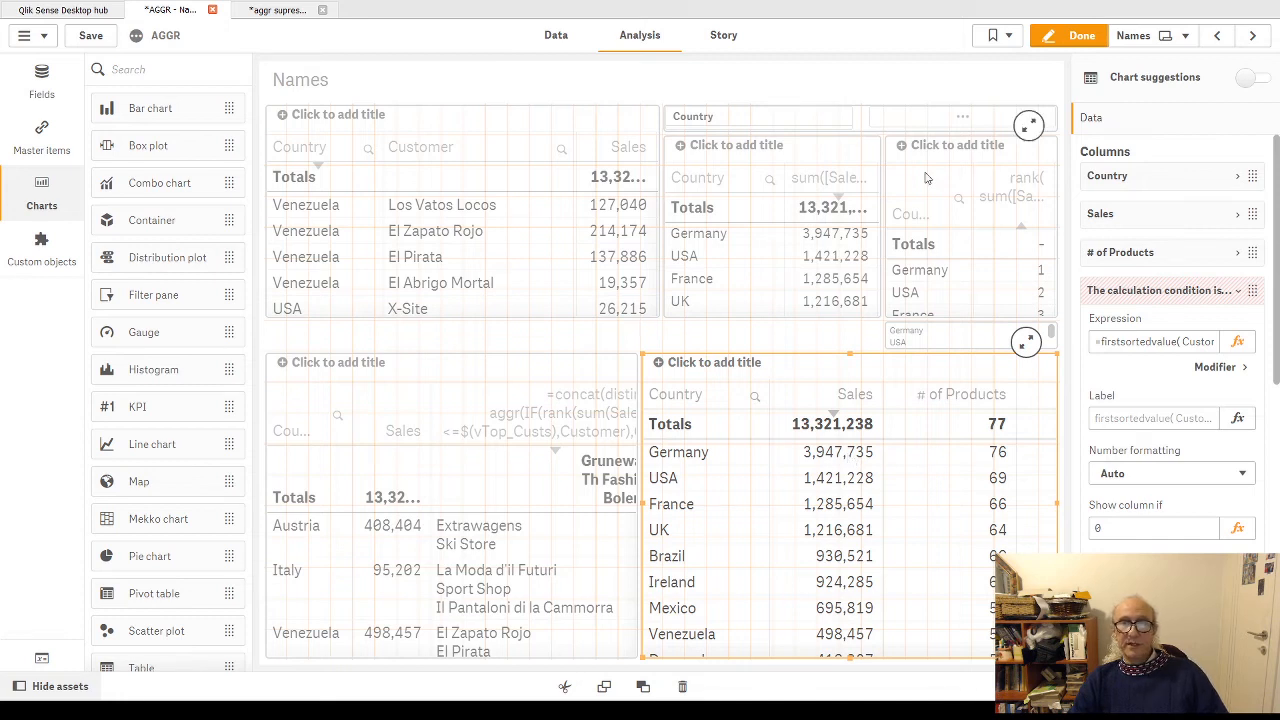
Go back to the aggr sheet, select its customer sales table, and leave edit mode
{"action": "left_click", "coordinate": [1217, 36]}
{"action": "left_click", "coordinate": [1218, 37]}
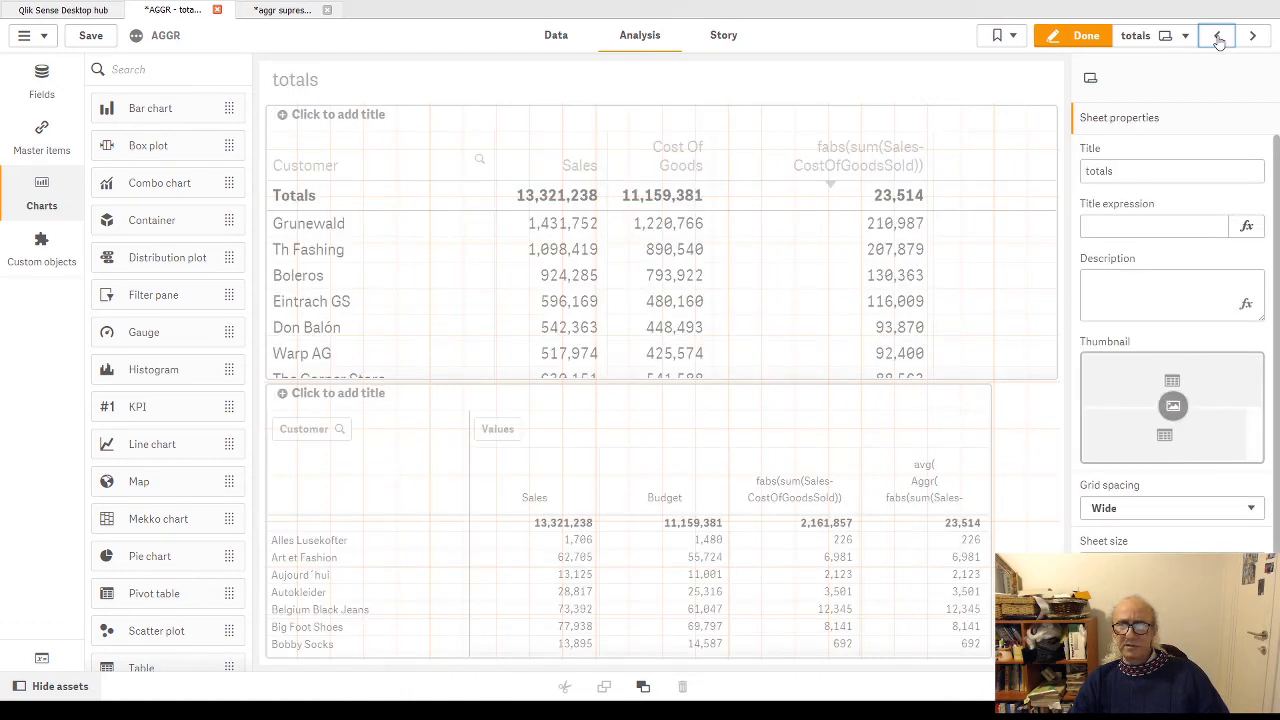
{"action": "left_click", "coordinate": [1218, 37]}
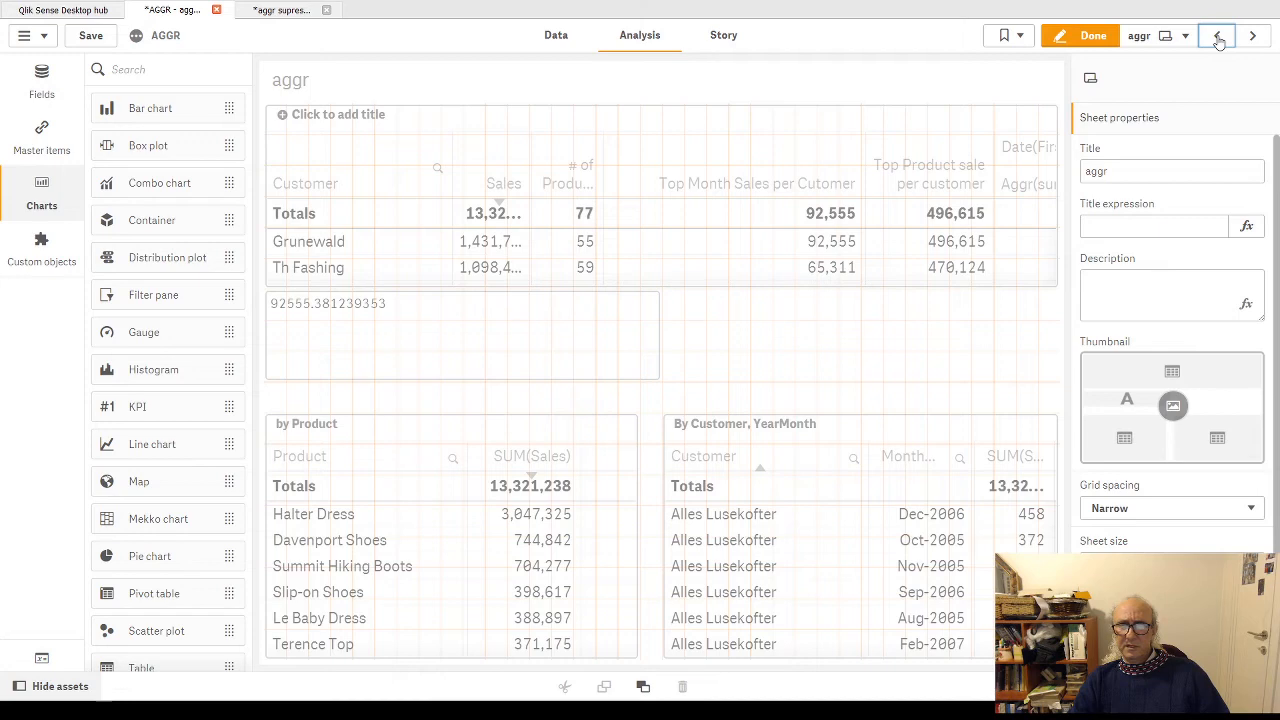
{"action": "left_click", "coordinate": [924, 138]}
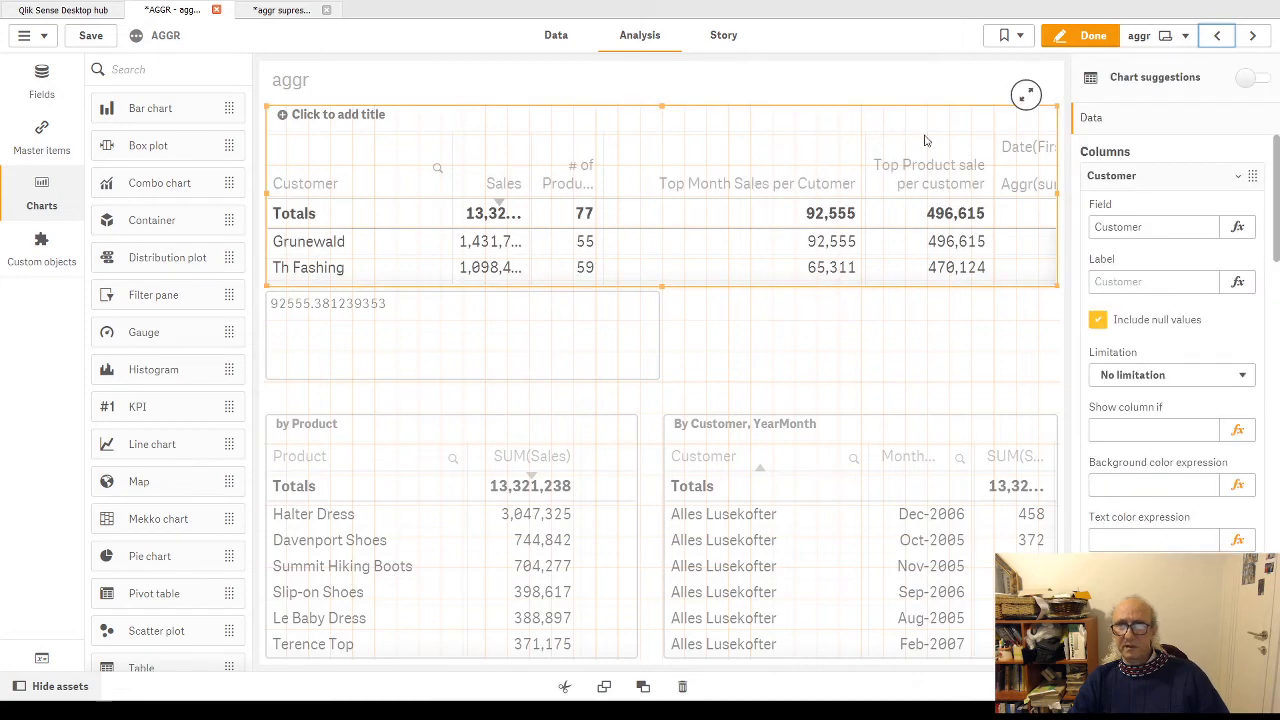
{"action": "left_click", "coordinate": [1084, 36]}
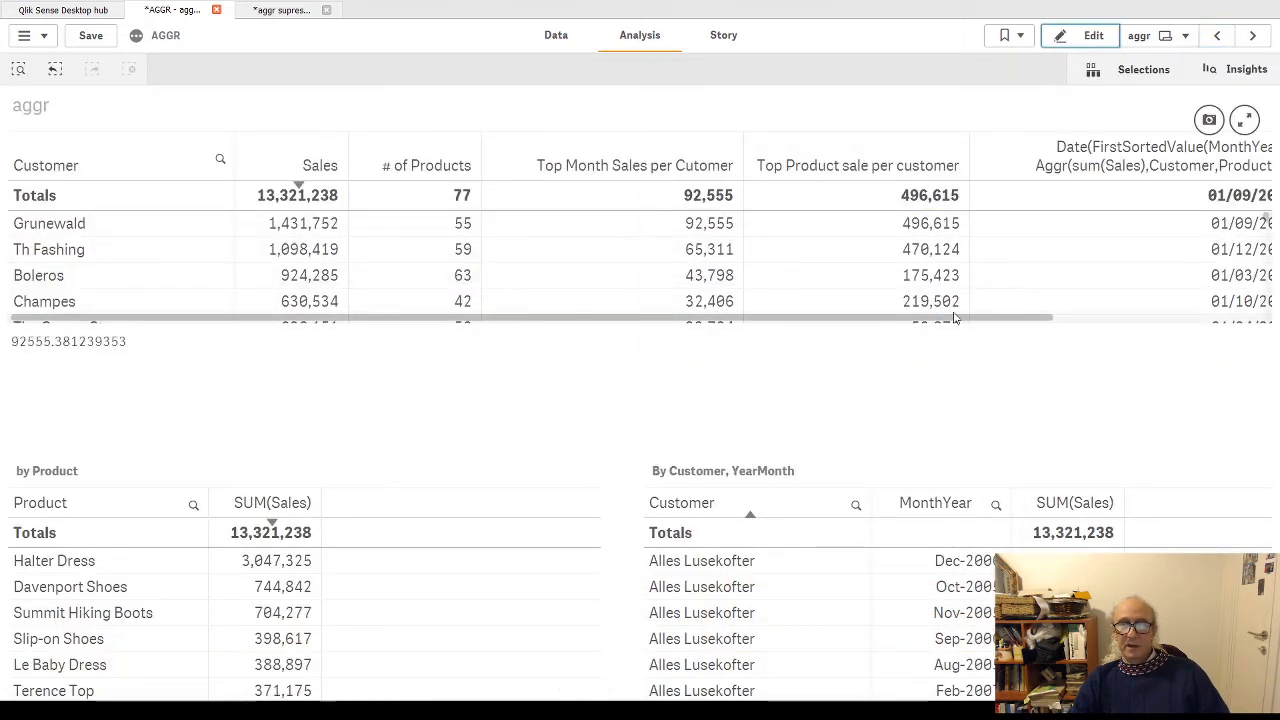
Examine the FirstSortedValue MonthYear date column in the aggr sheet's customer sales table
{"action": "left_click_drag", "start_coordinate": [955, 318], "coordinate": [750, 318]}
{"action": "left_click_drag", "start_coordinate": [895, 318], "coordinate": [1103, 324]}
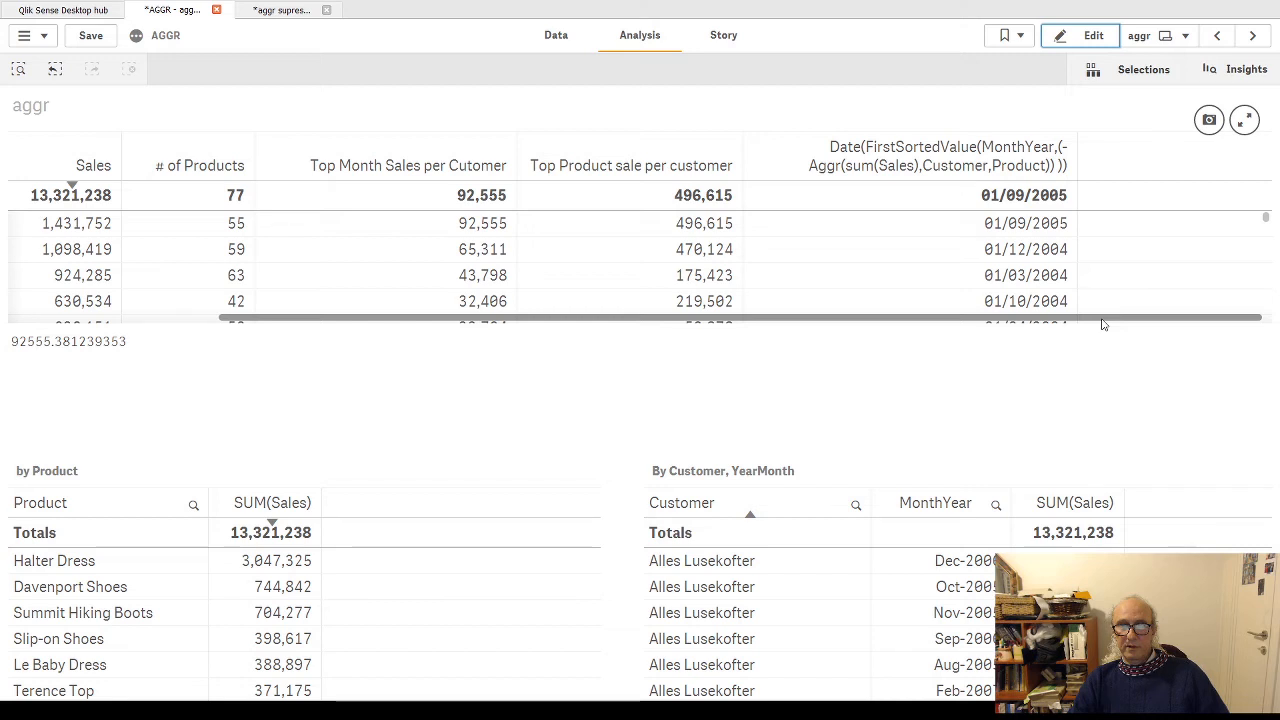
{"action": "left_click_drag", "start_coordinate": [1103, 324], "coordinate": [363, 323]}
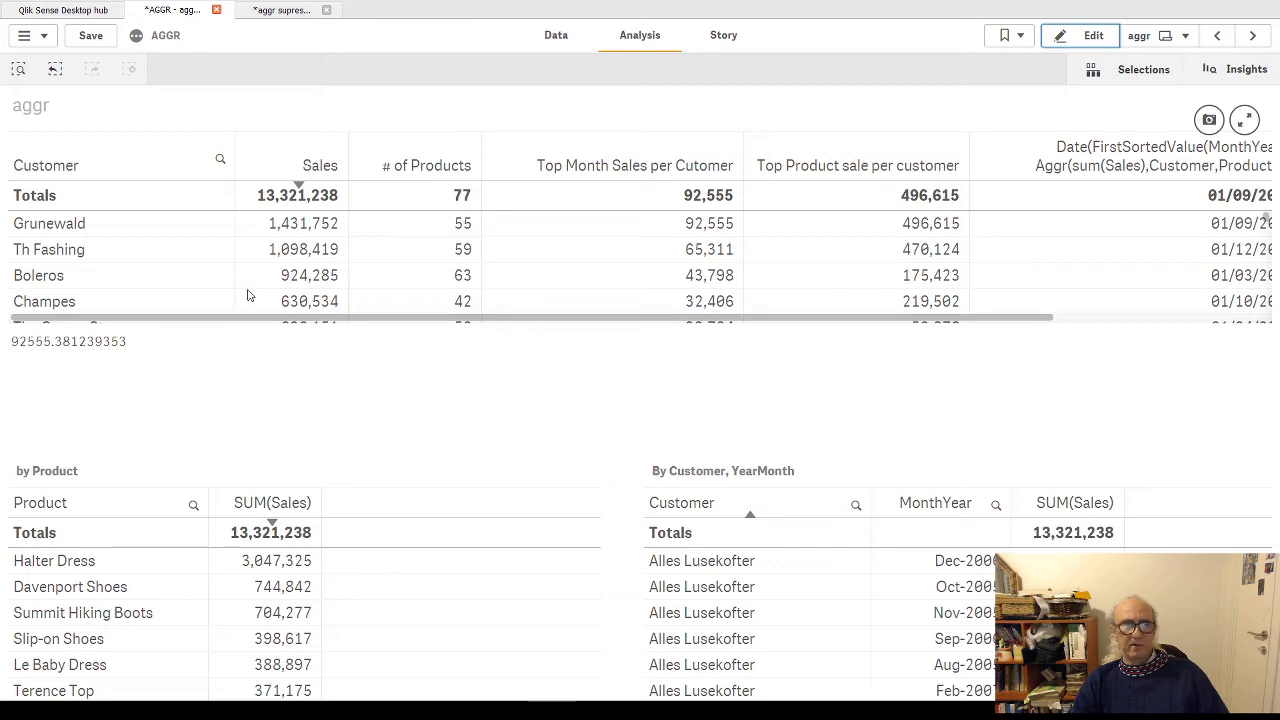
On the Names sheet, set the firstsortedvalue column's show condition to 1 in the # of Products table and leave edit mode
{"action": "left_click", "coordinate": [1253, 35]}
{"action": "left_click", "coordinate": [1253, 35]}
{"action": "left_click", "coordinate": [1253, 35]}
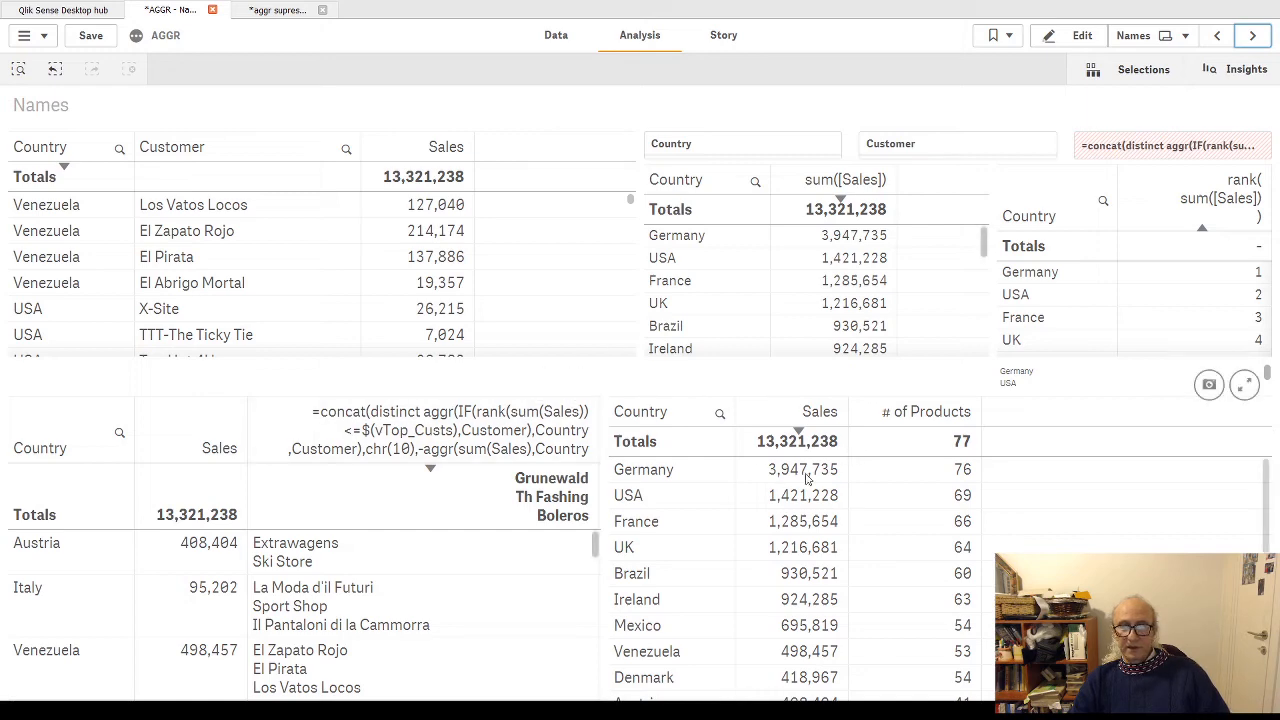
{"action": "left_click", "coordinate": [1075, 36]}
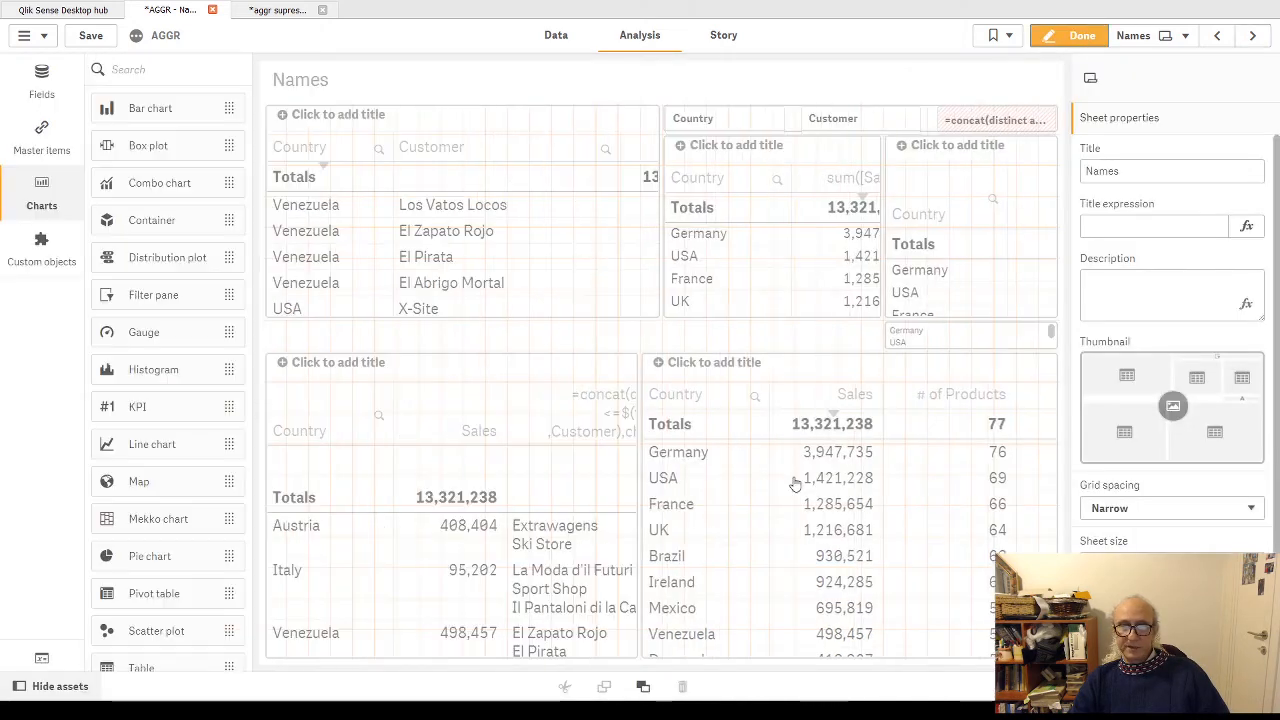
{"action": "left_click", "coordinate": [866, 387]}
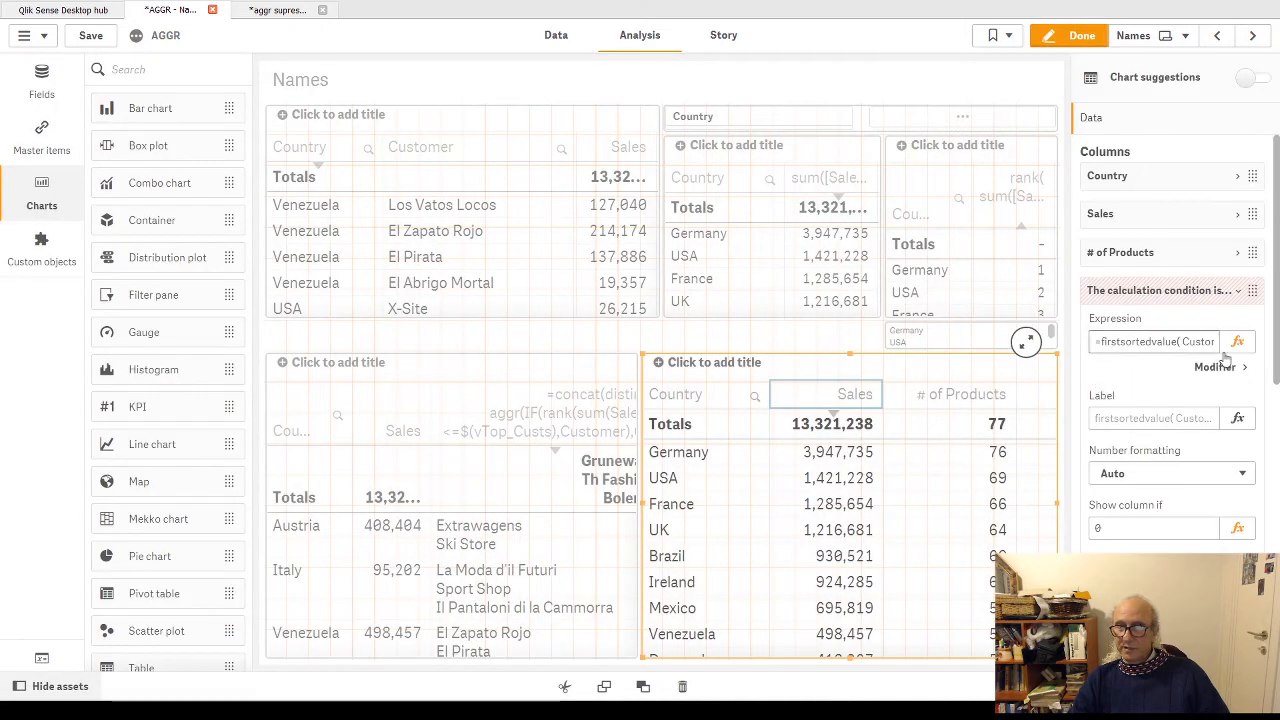
{"action": "double_click", "coordinate": [1095, 528]}
{"action": "type", "text": "1"}
{"action": "key", "text": "Return"}
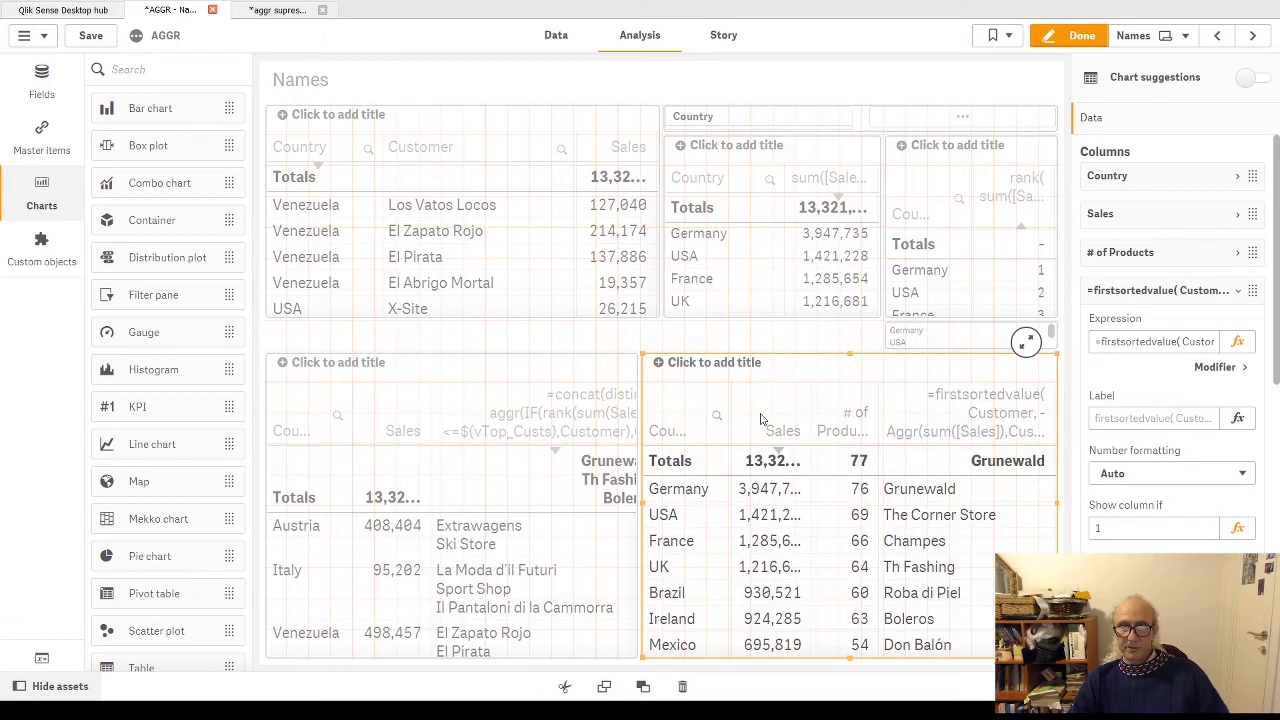
{"action": "left_click", "coordinate": [1082, 36]}
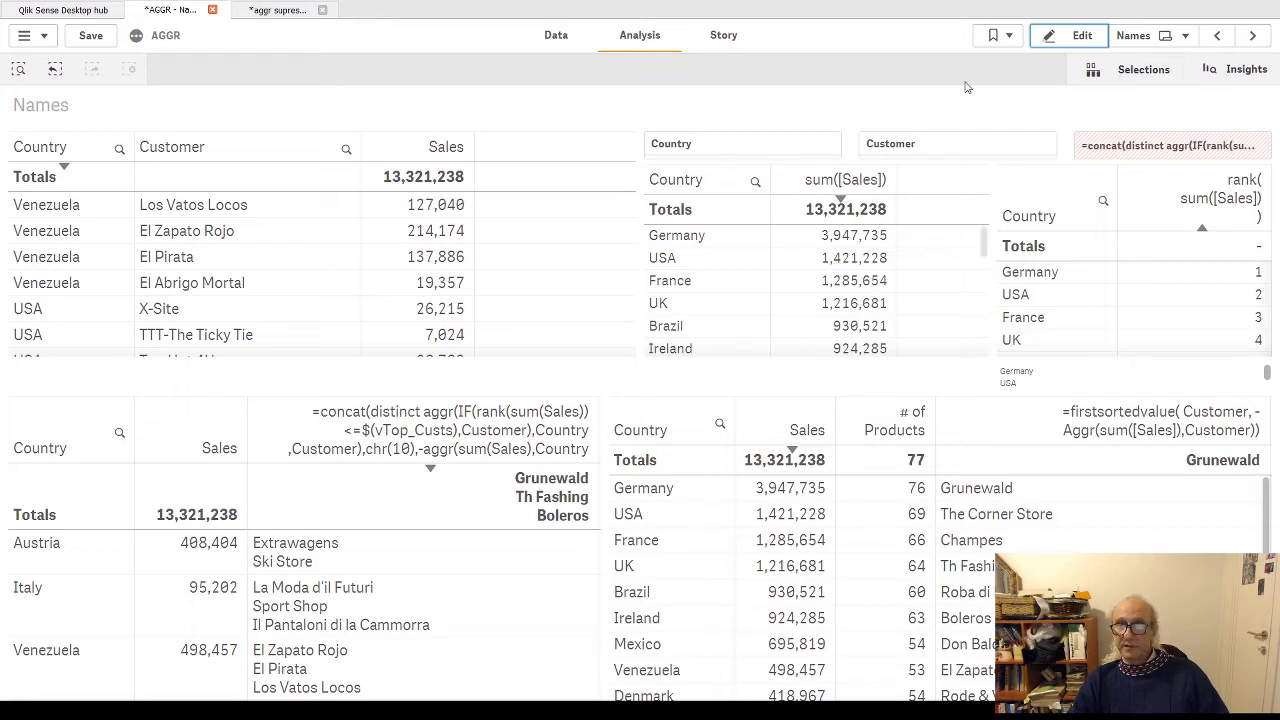
Open the firstsortedvalue expression for editing and replace its Aggr sort weight with Cust_Sale
{"action": "left_click", "coordinate": [1077, 35]}
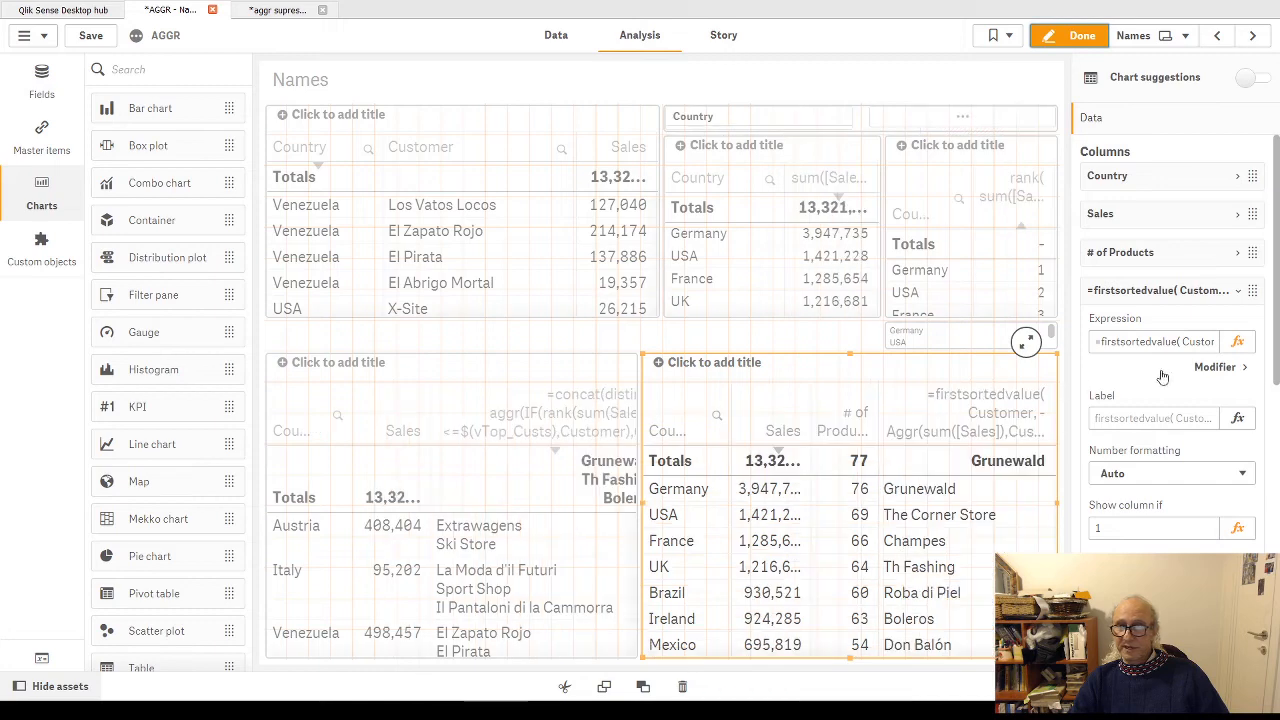
{"action": "left_click", "coordinate": [1237, 341]}
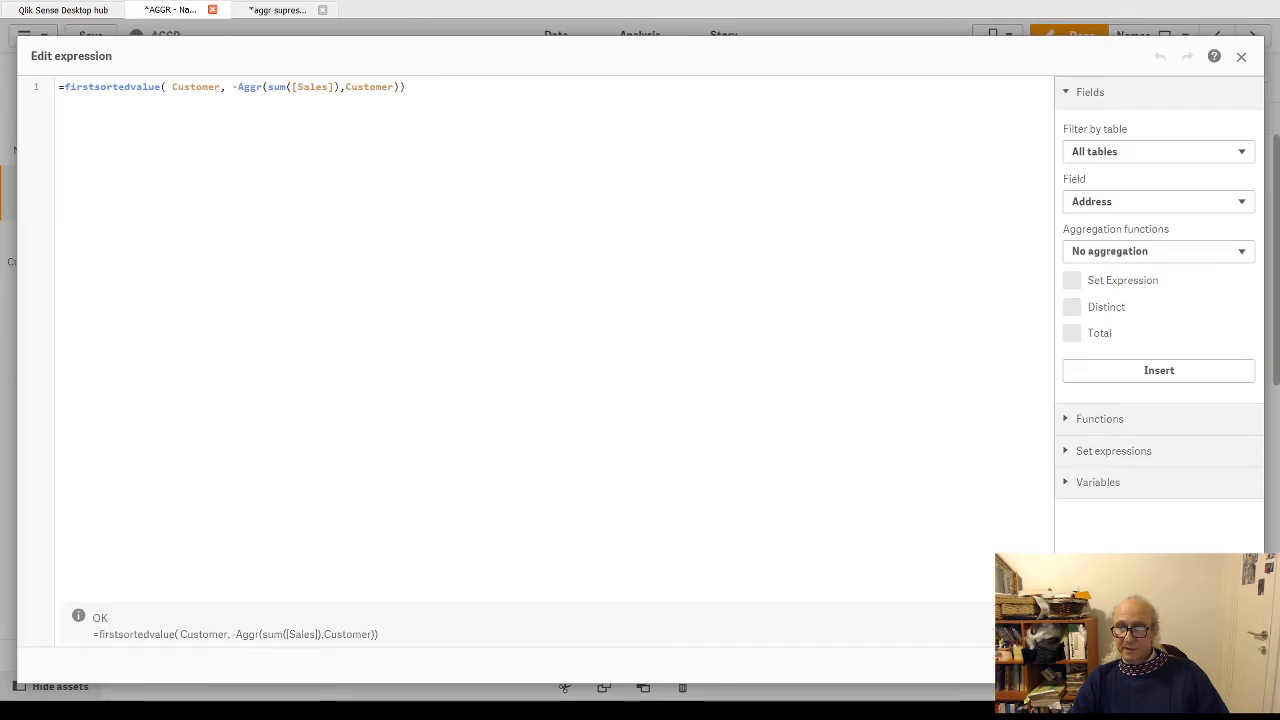
{"action": "double_click", "coordinate": [176, 86]}
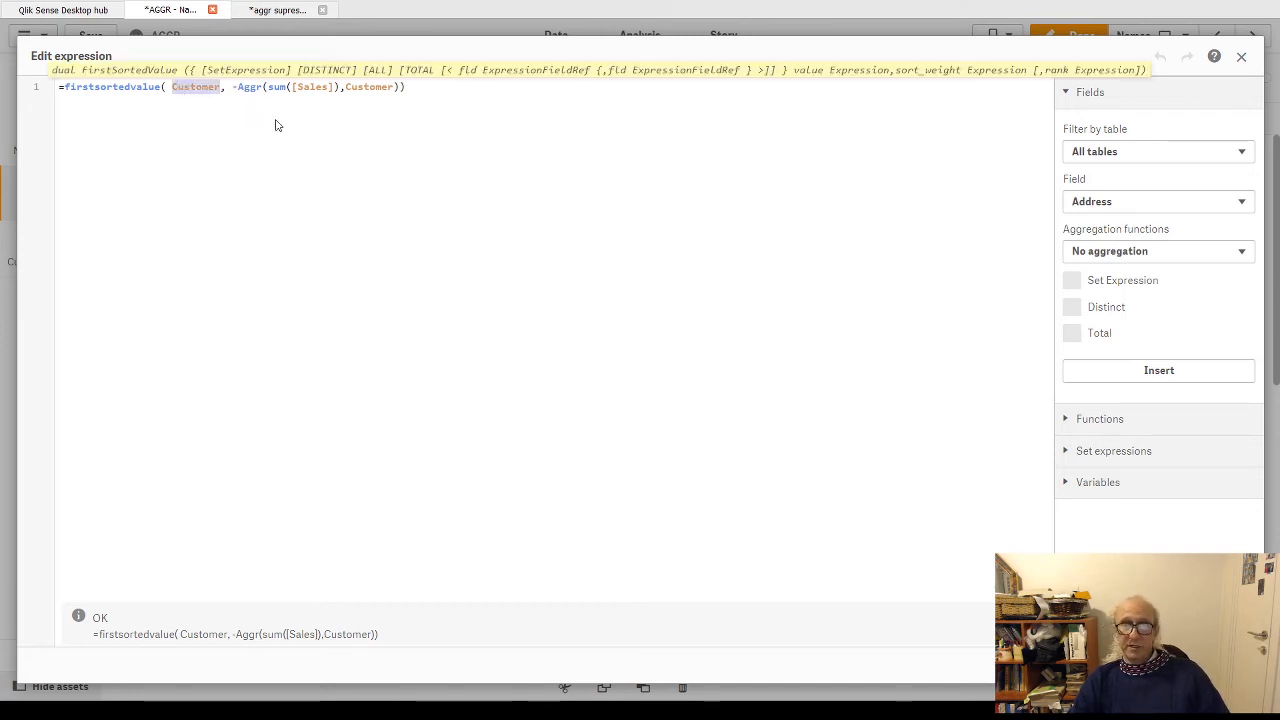
{"action": "left_click", "coordinate": [196, 88]}
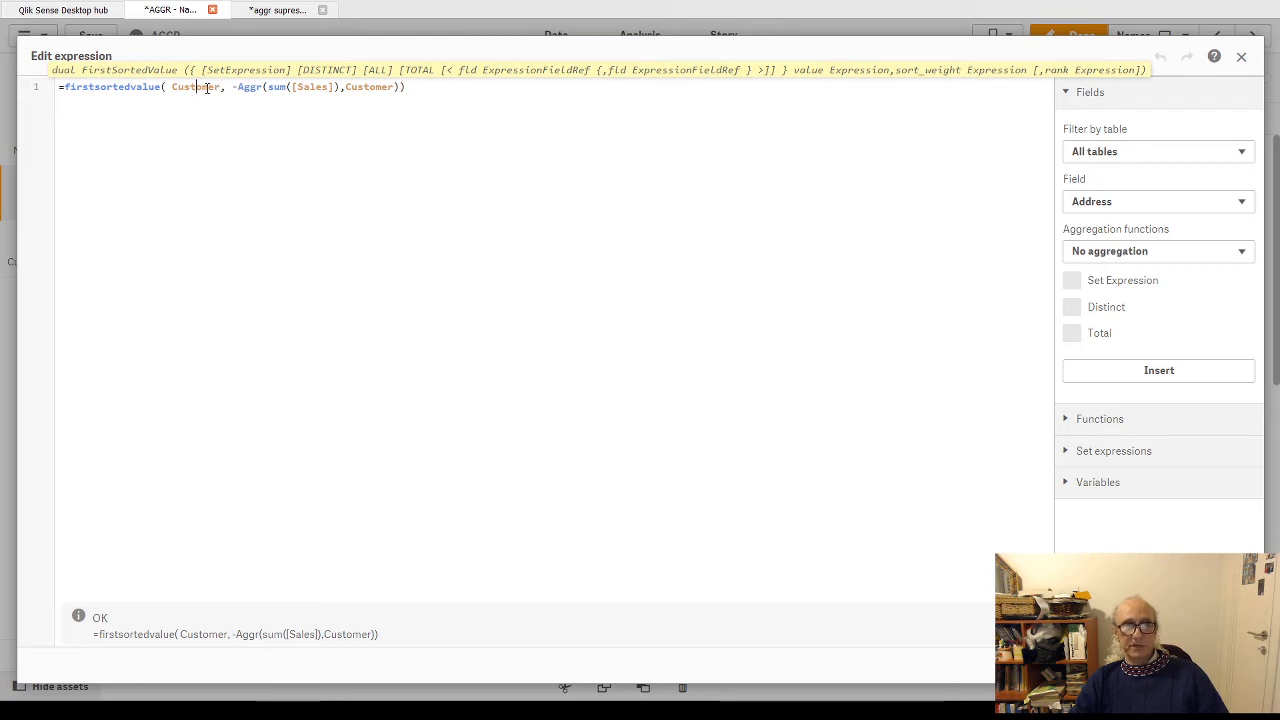
{"action": "left_click", "coordinate": [227, 87]}
{"action": "type", "text": "Cust"}
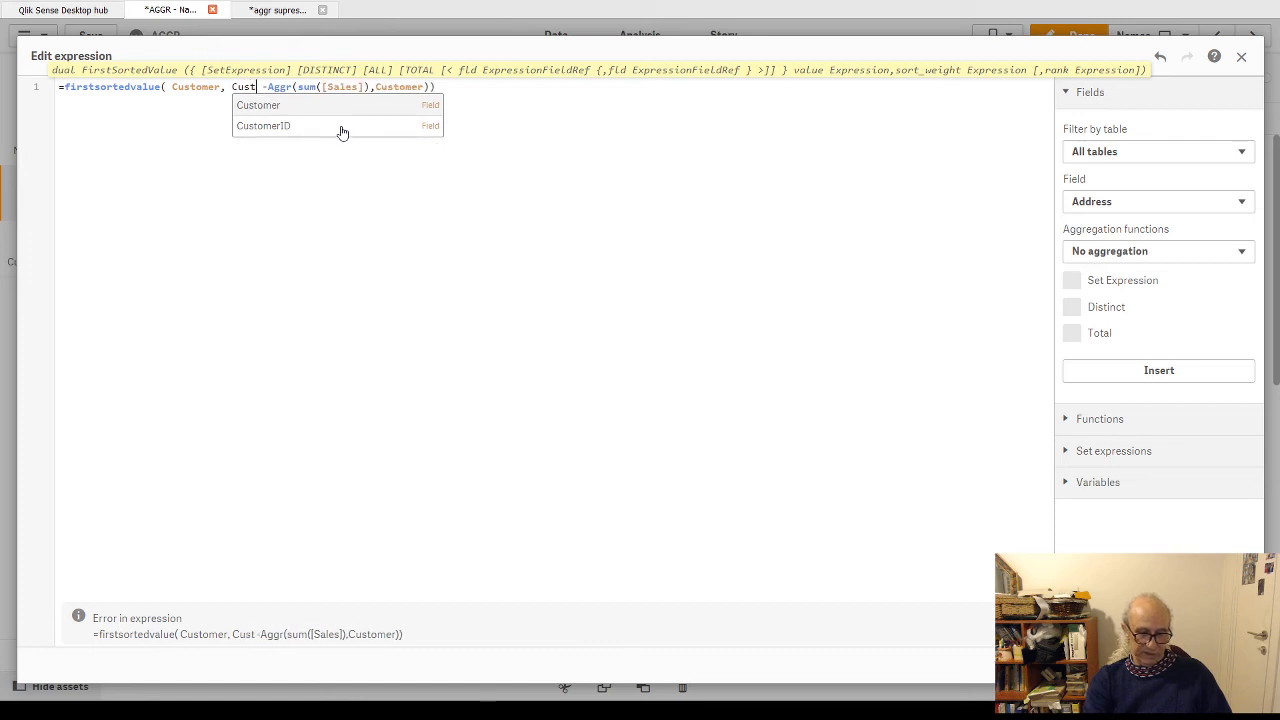
{"action": "type", "text": "_Sale"}
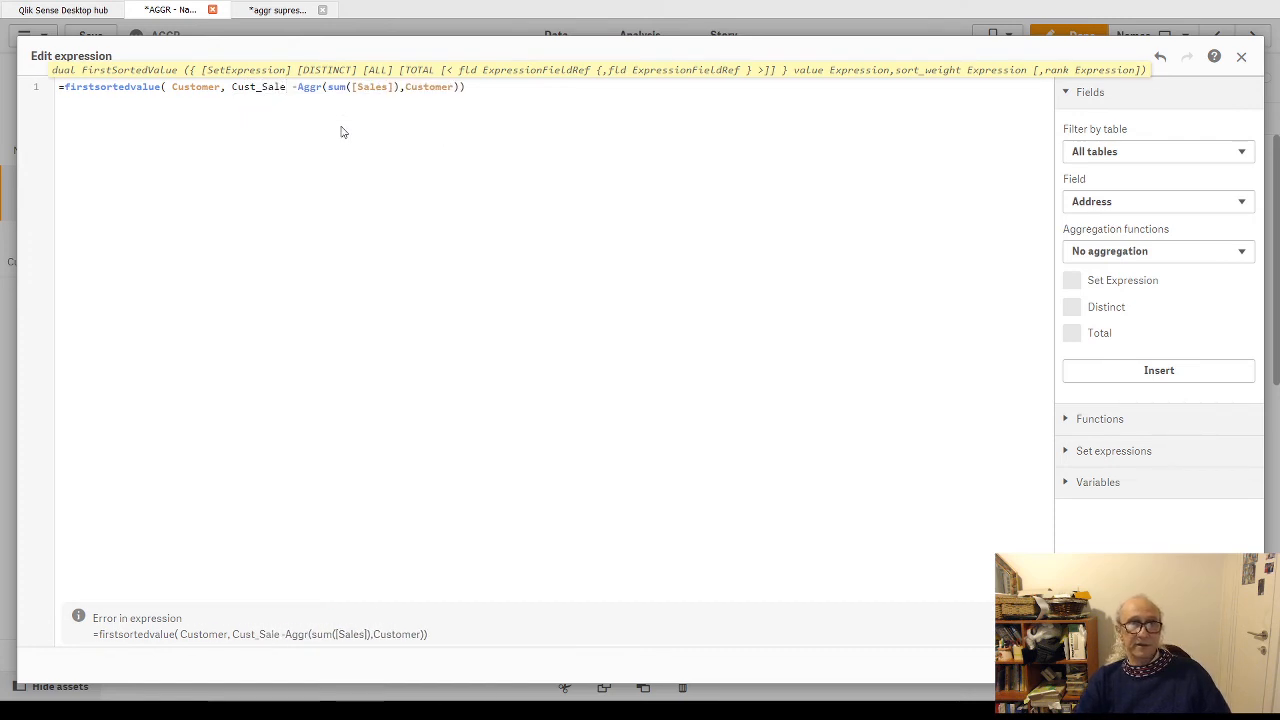
{"action": "key", "text": "shift+End"}
{"action": "key", "text": "shift+Left"}
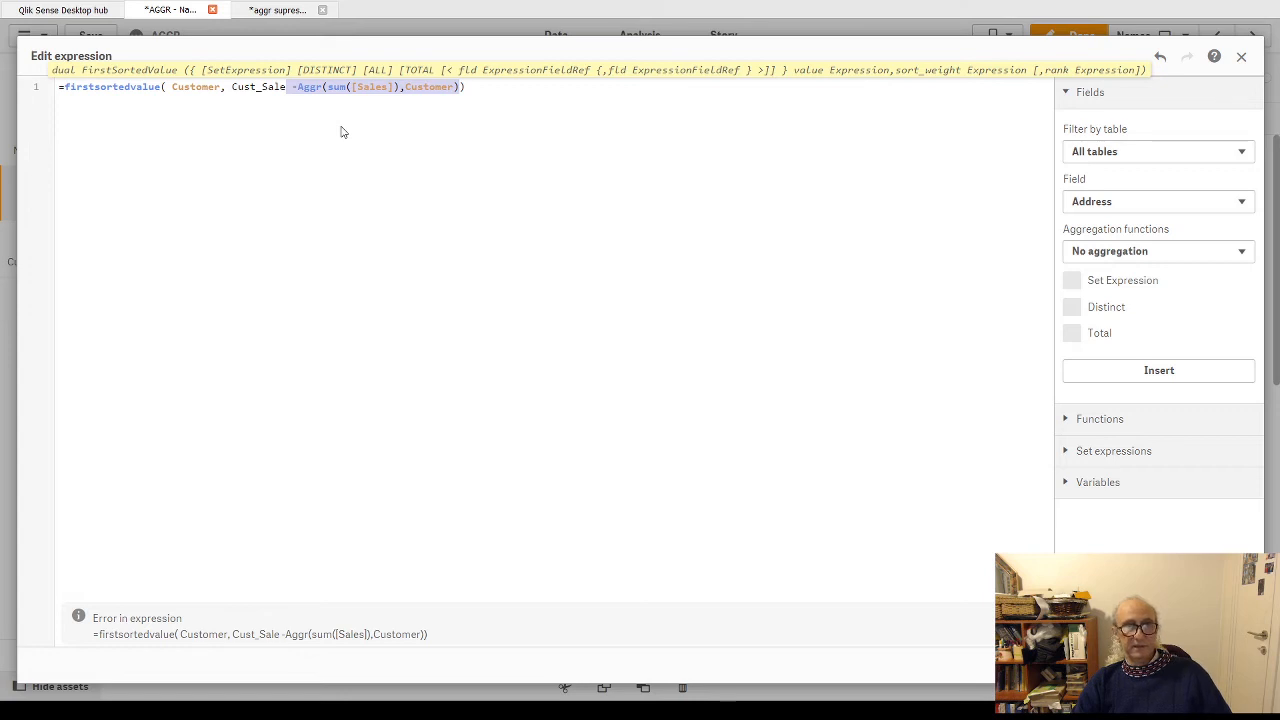
{"action": "key", "text": "Delete"}
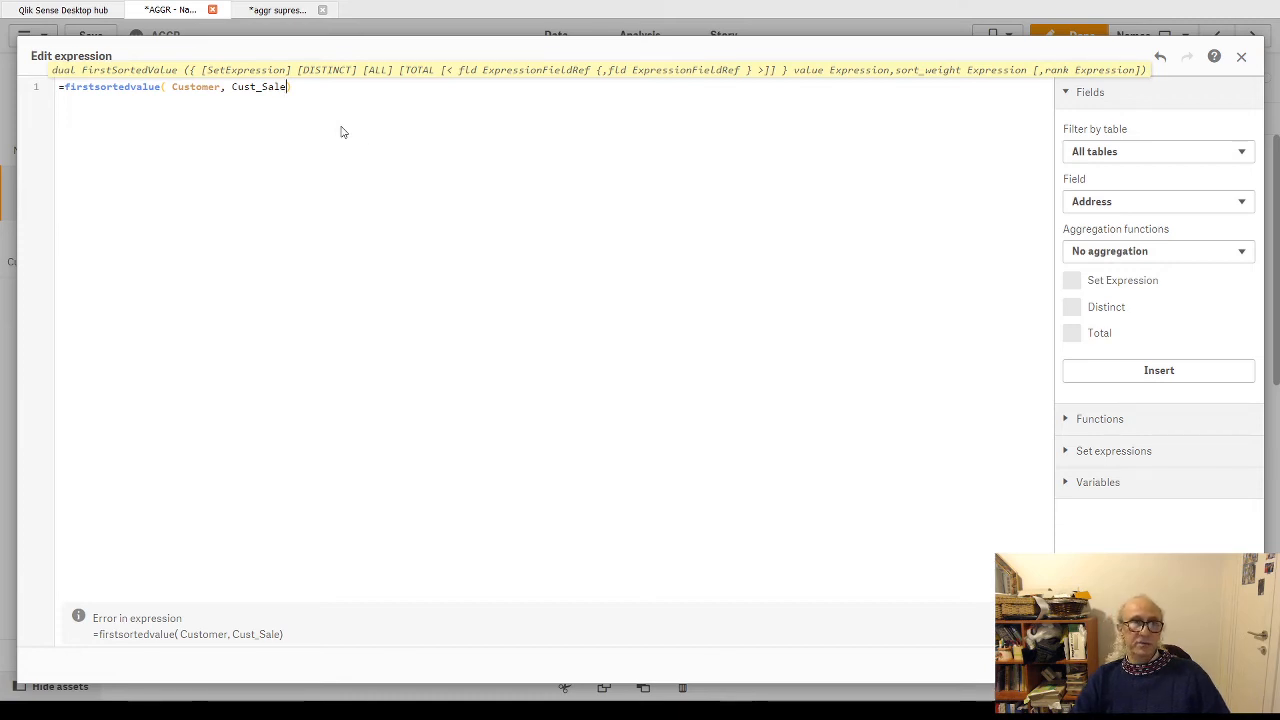
{"action": "double_click", "coordinate": [186, 87]}
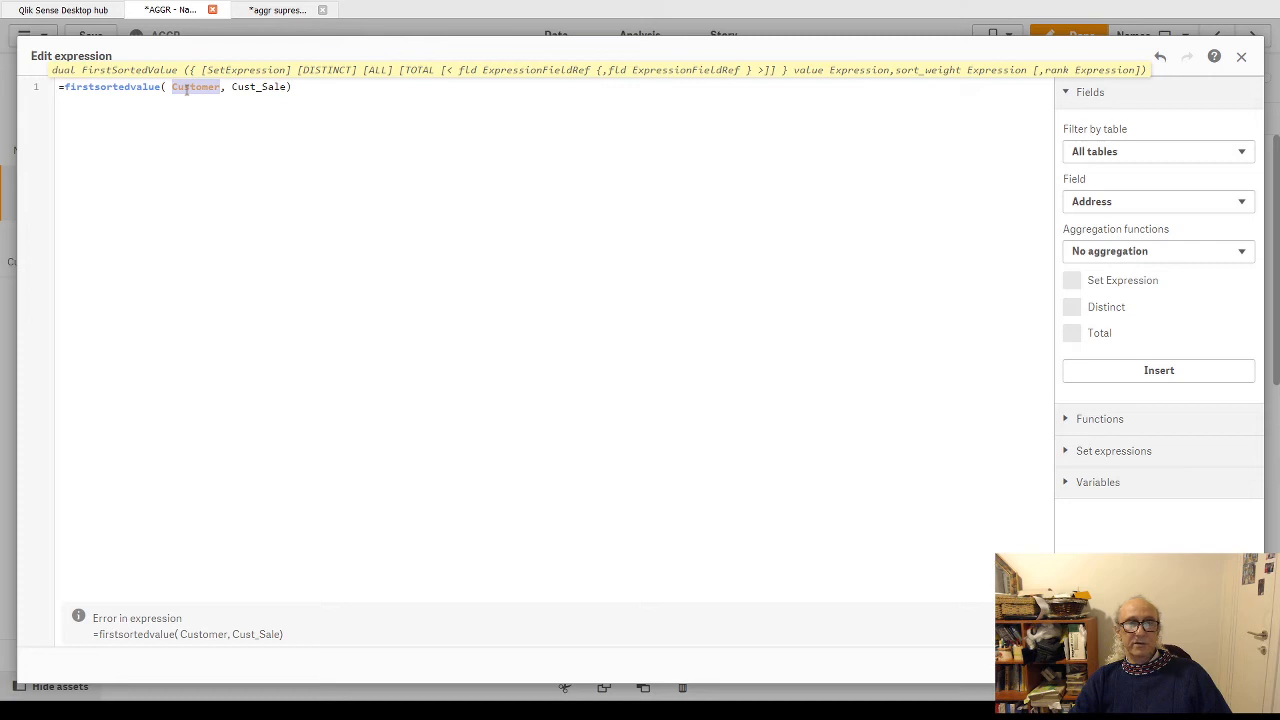
{"action": "double_click", "coordinate": [250, 87]}
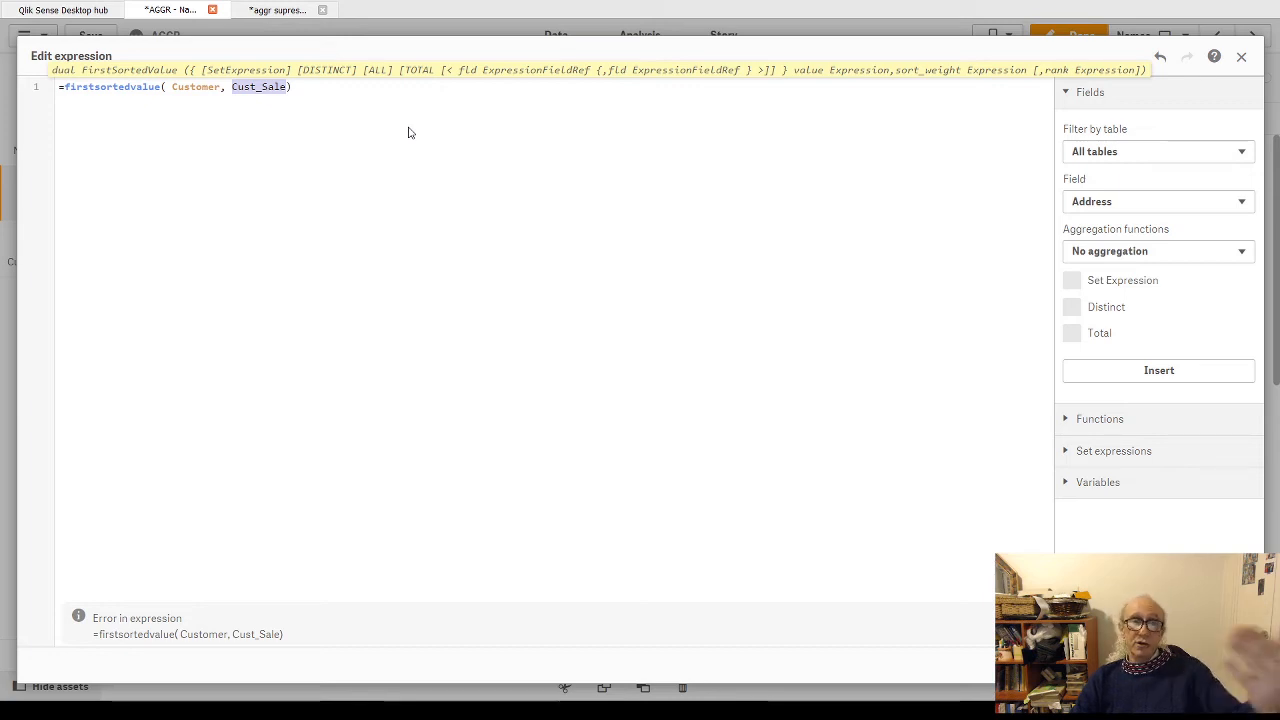
Replace the expression's Customer value argument with Year_numf
{"action": "double_click", "coordinate": [195, 86]}
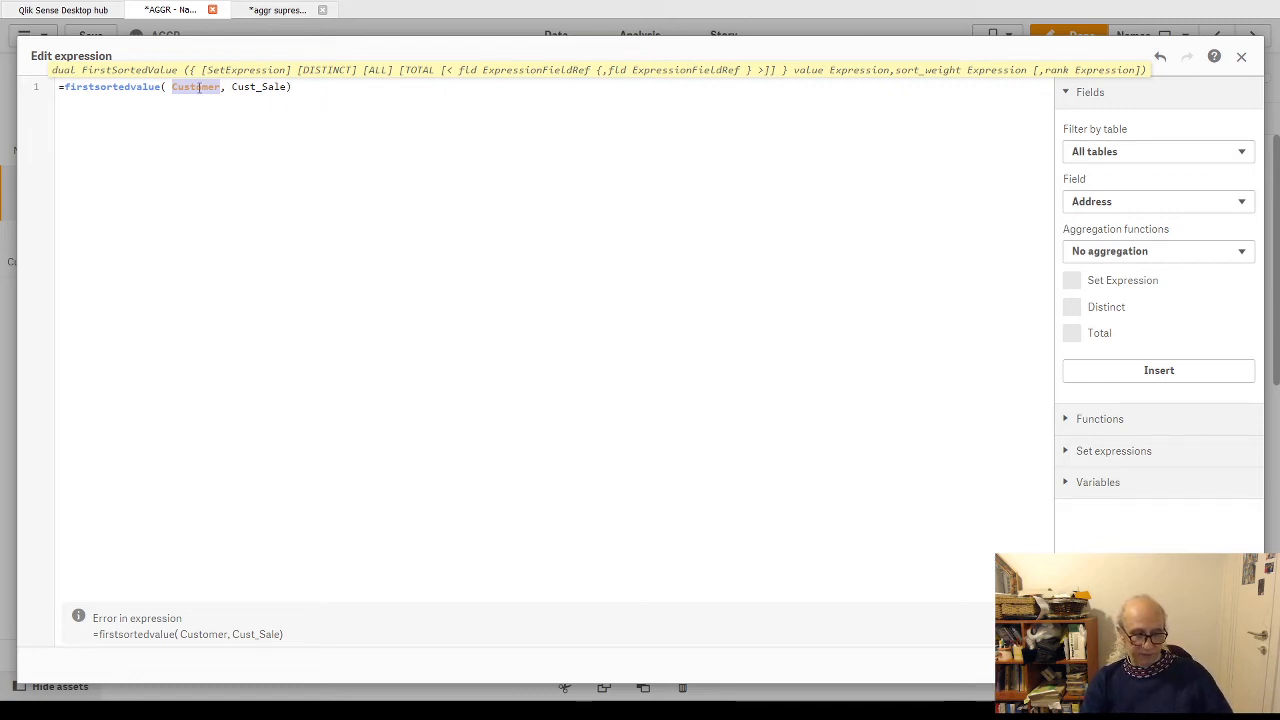
{"action": "type", "text": "Yyea"}
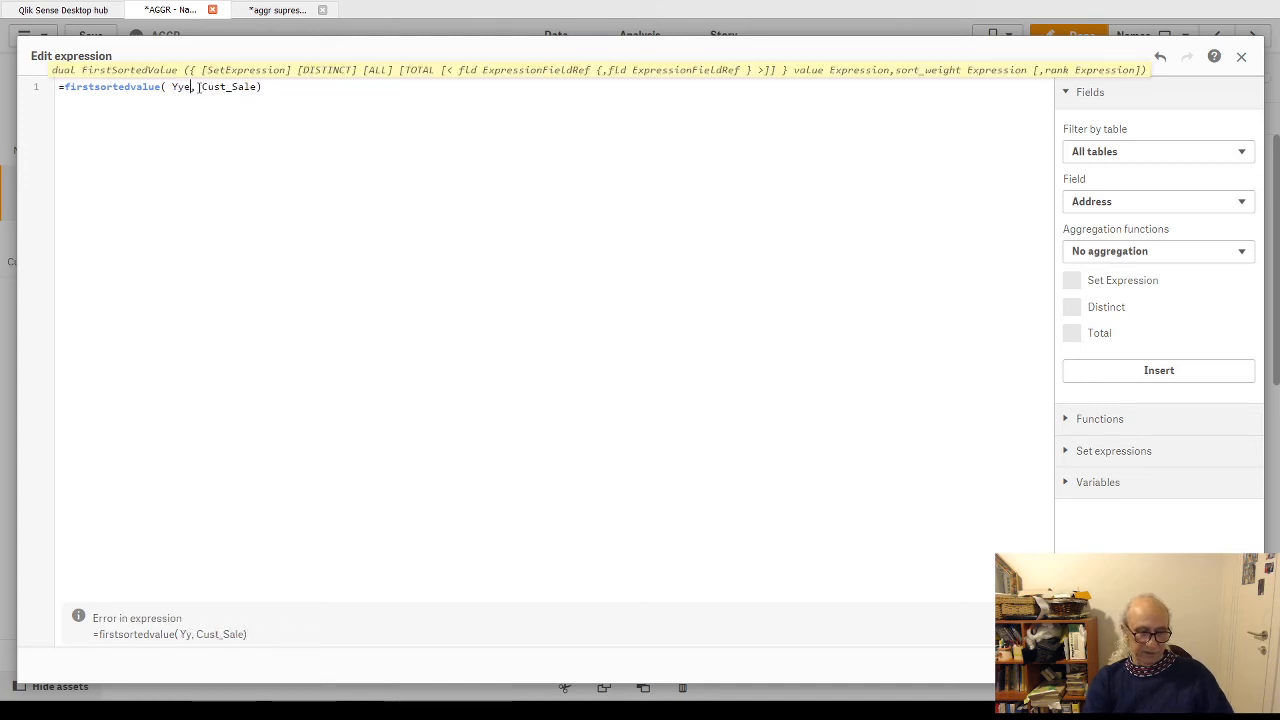
{"action": "type", "text": "r"}
{"action": "type", "text": "n"}
{"action": "key", "text": "BackSpace"}
{"action": "key", "text": "BackSpace"}
{"action": "key", "text": "BackSpace"}
{"action": "key", "text": "BackSpace"}
{"action": "key", "text": "BackSpace"}
{"action": "type", "text": "ear"}
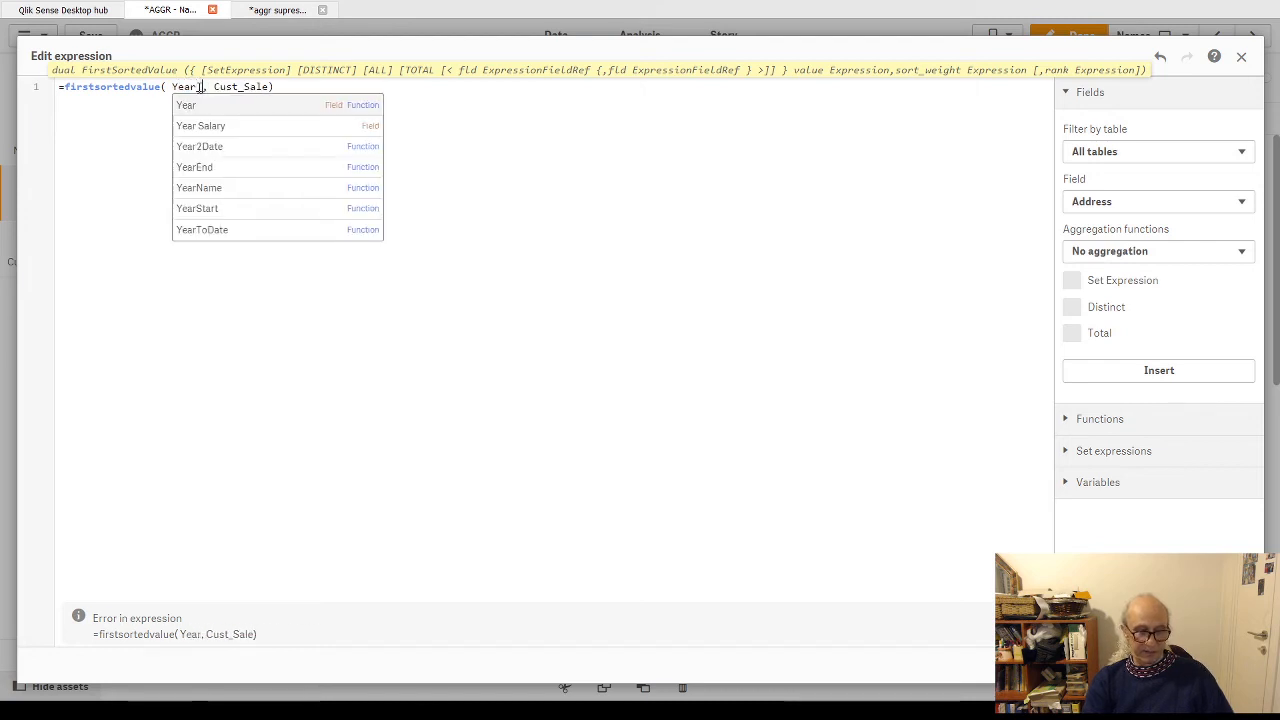
{"action": "type", "text": "_num"}
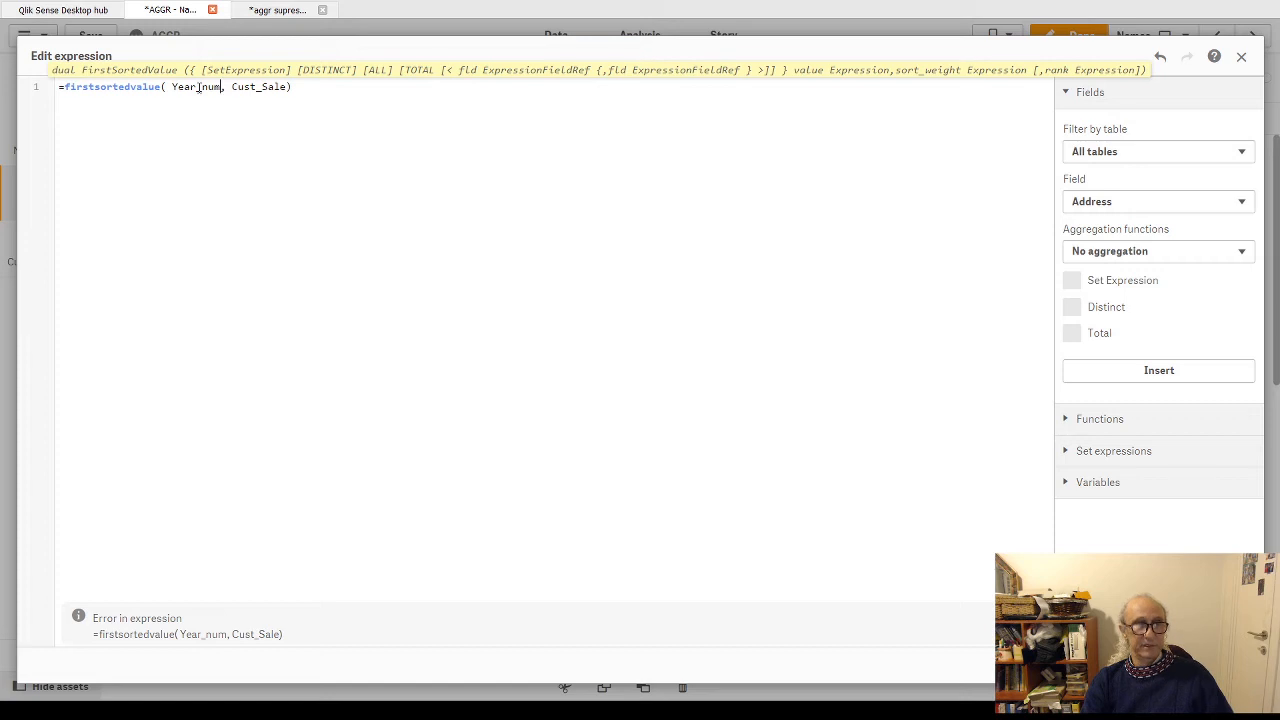
{"action": "type", "text": "f"}
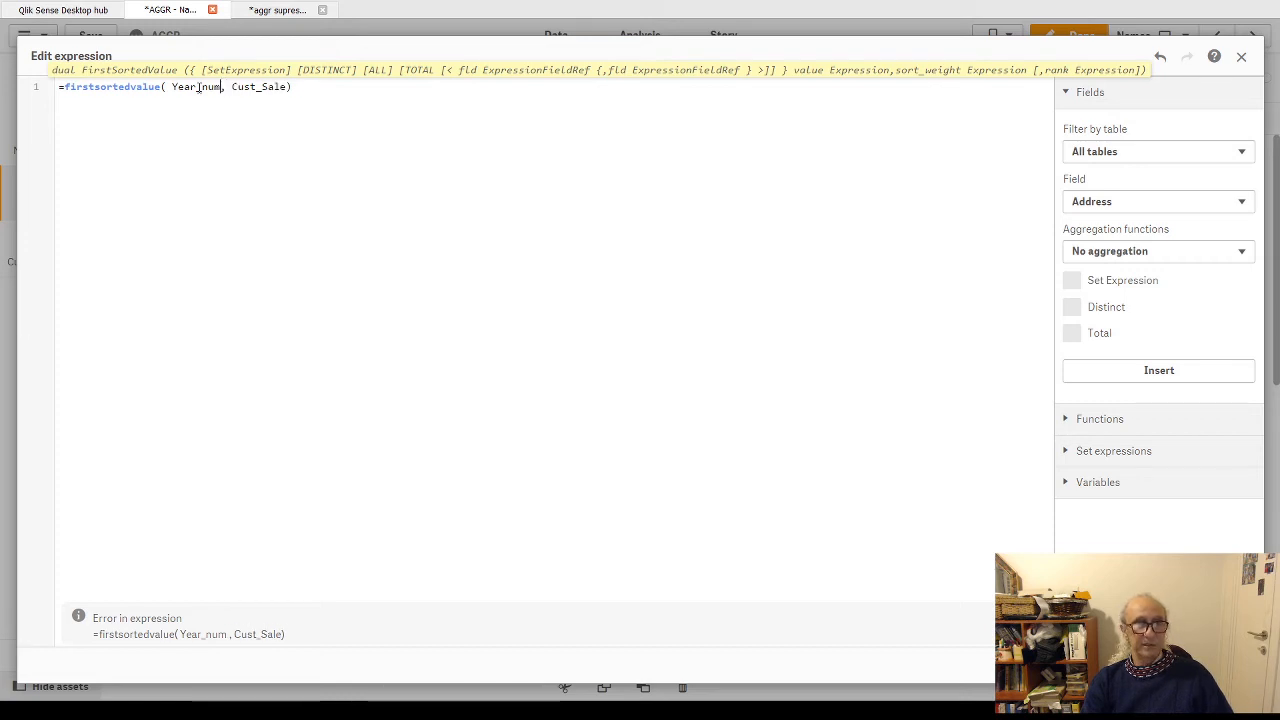
Change the expression's sort weight to -date_sort, and discard all the edits to the expression
{"action": "double_click", "coordinate": [266, 88]}
{"action": "type", "text": "date_s"}
{"action": "type", "text": "ort"}
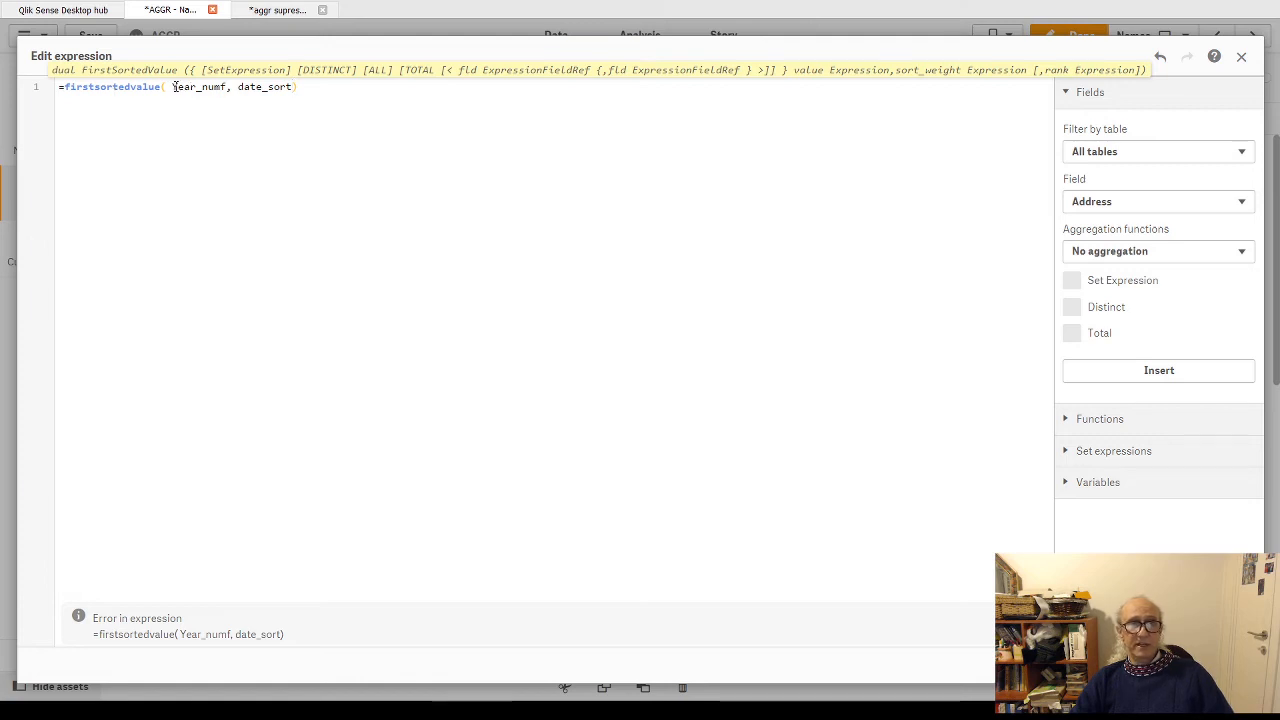
{"action": "left_click_drag", "start_coordinate": [173, 87], "coordinate": [231, 88]}
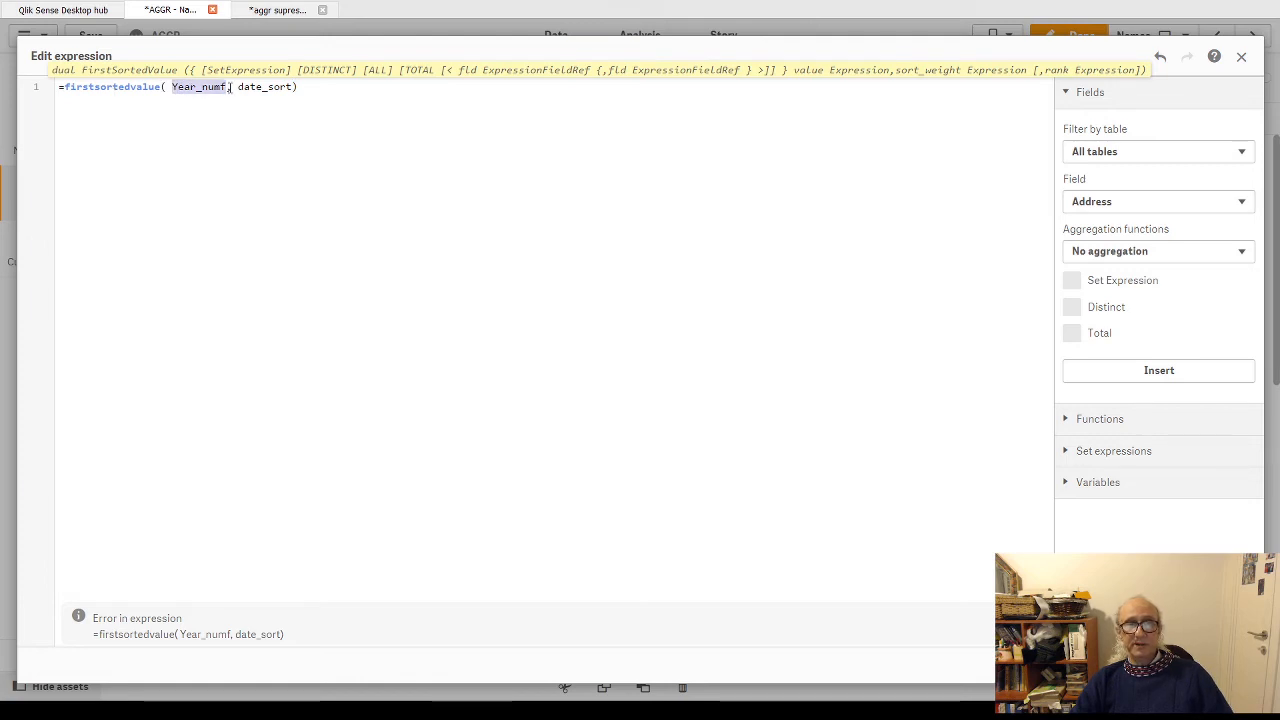
{"action": "left_click", "coordinate": [251, 88]}
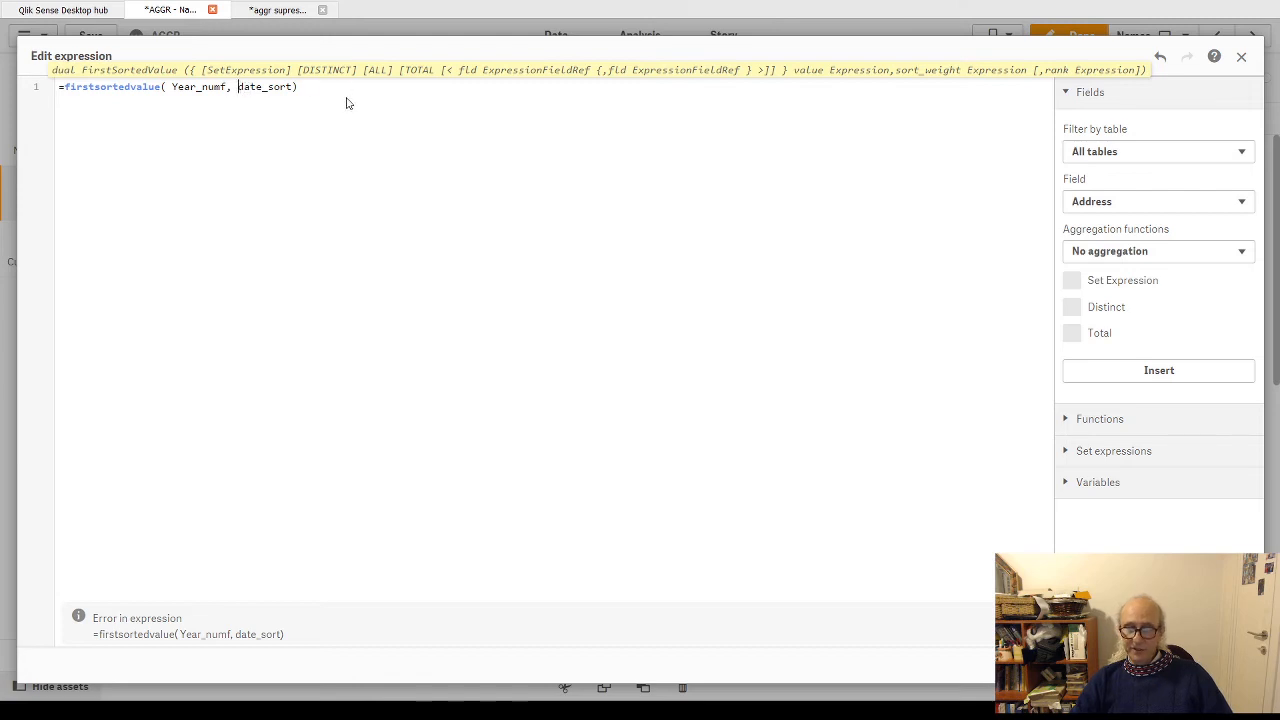
{"action": "type", "text": "-"}
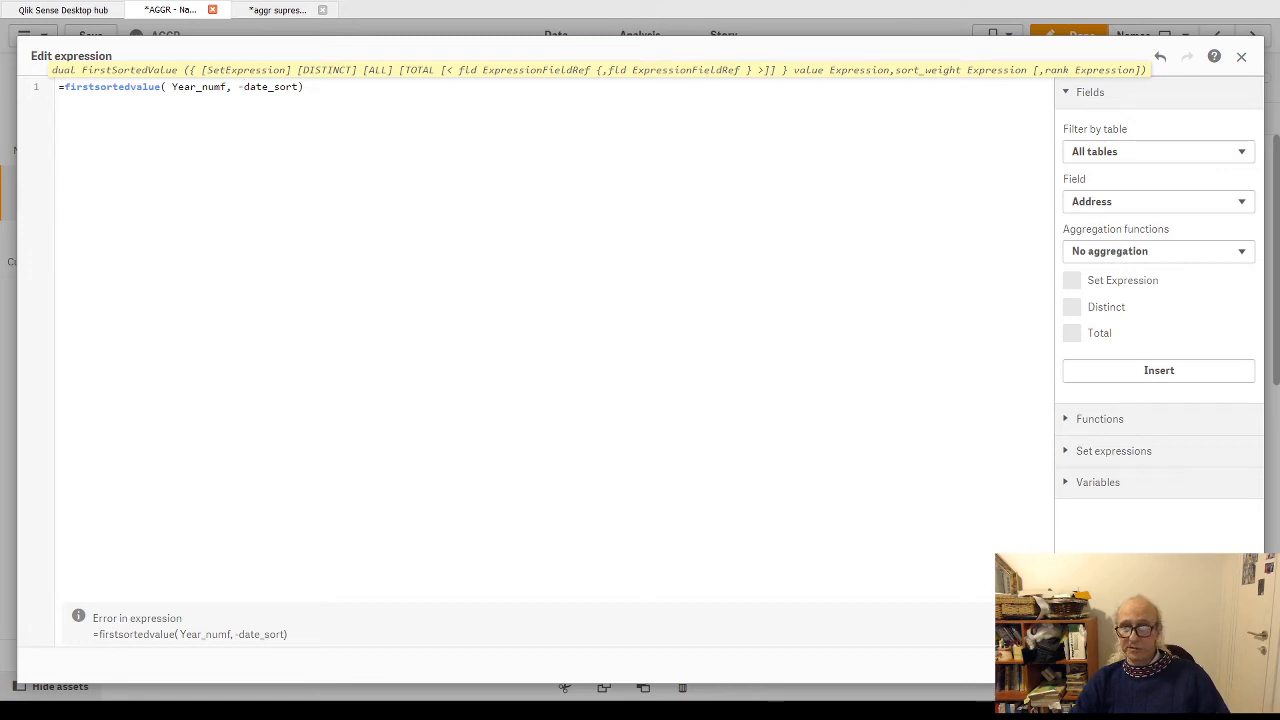
{"action": "left_click", "coordinate": [1165, 665]}
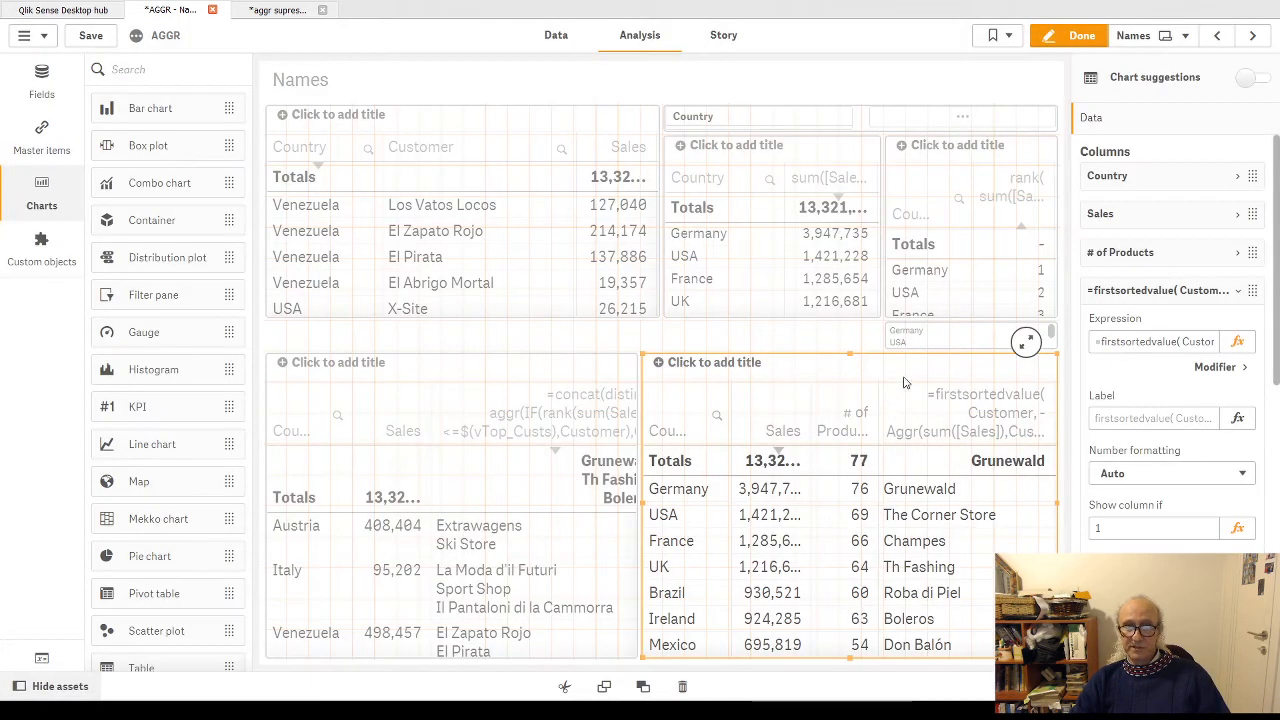
Reopen the firstsortedvalue expression, examine its Customer argument and the -Aggr(sum([Sales]),Customer) sort weight, and close the editor
{"action": "left_click", "coordinate": [1237, 341]}
{"action": "double_click", "coordinate": [192, 87]}
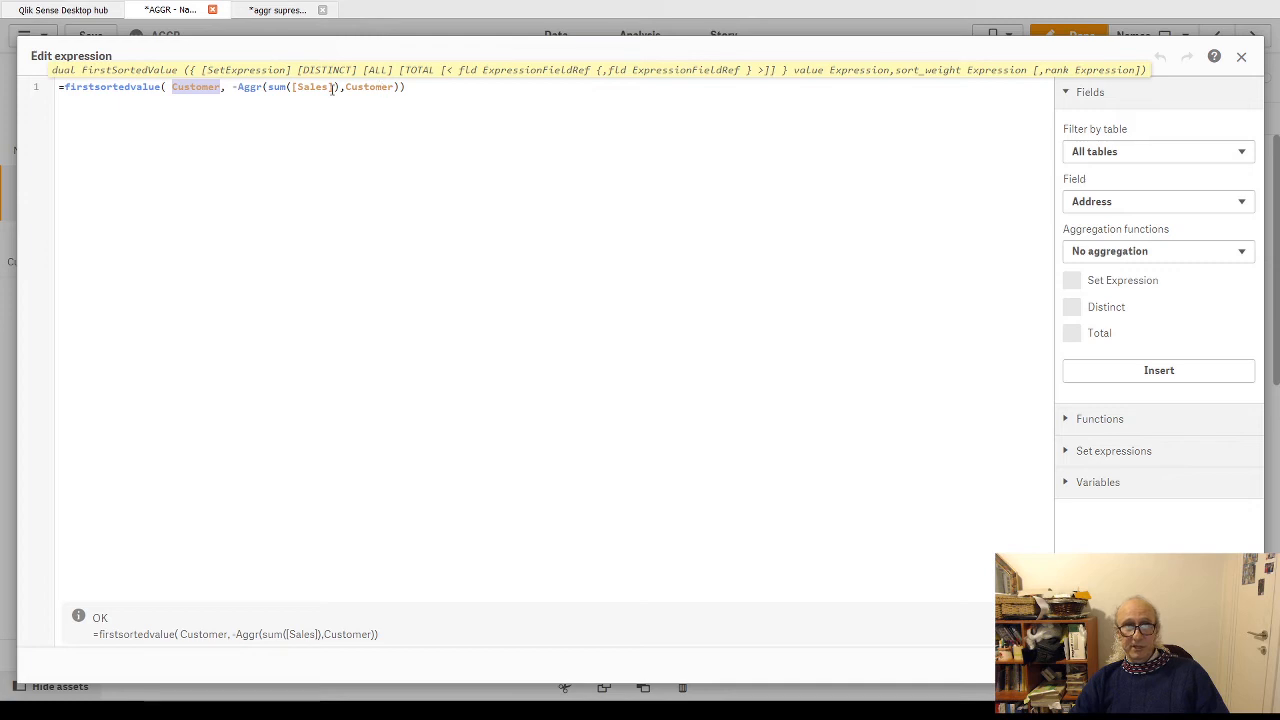
{"action": "left_click", "coordinate": [292, 87]}
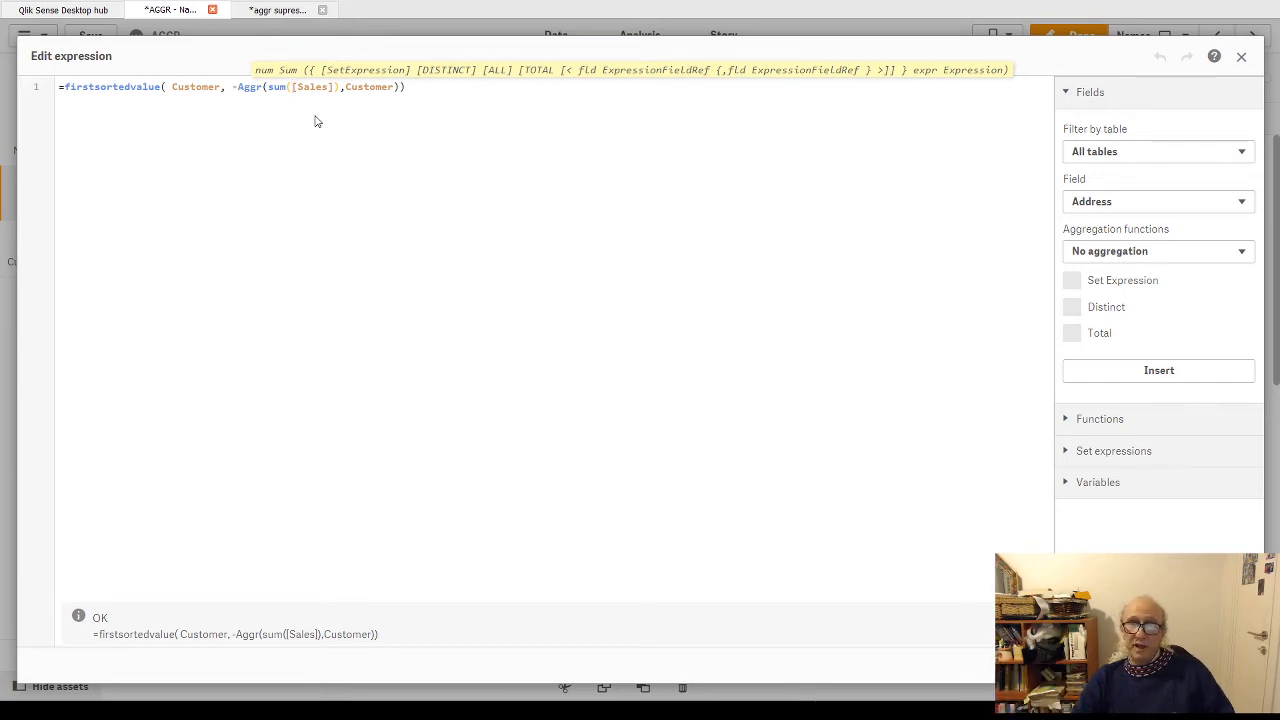
{"action": "left_click", "coordinate": [203, 87]}
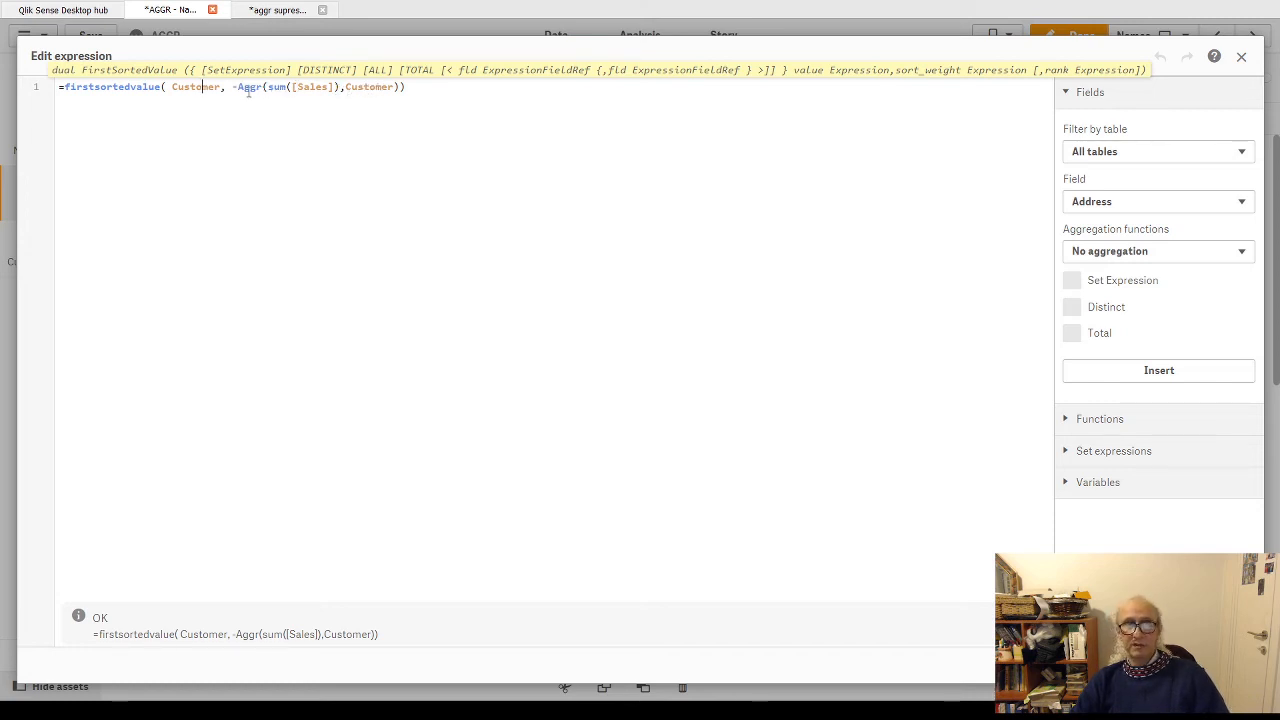
{"action": "left_click_drag", "start_coordinate": [233, 87], "coordinate": [400, 88]}
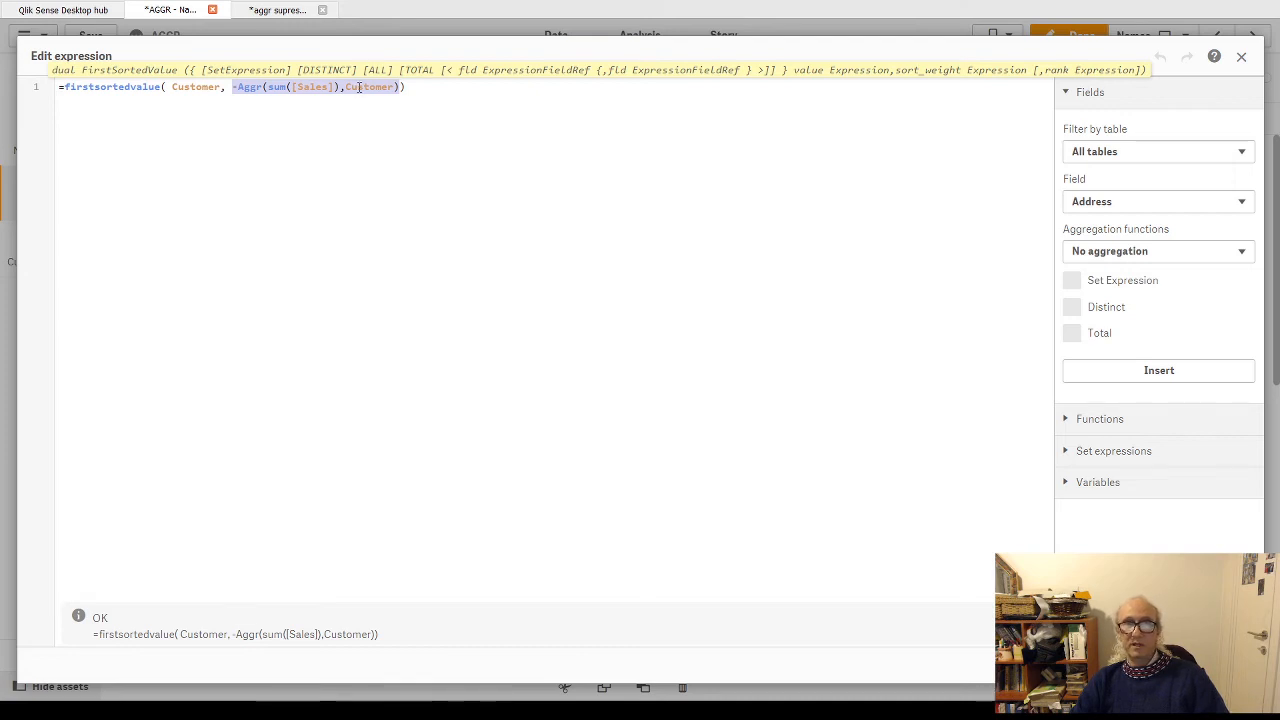
{"action": "double_click", "coordinate": [359, 87]}
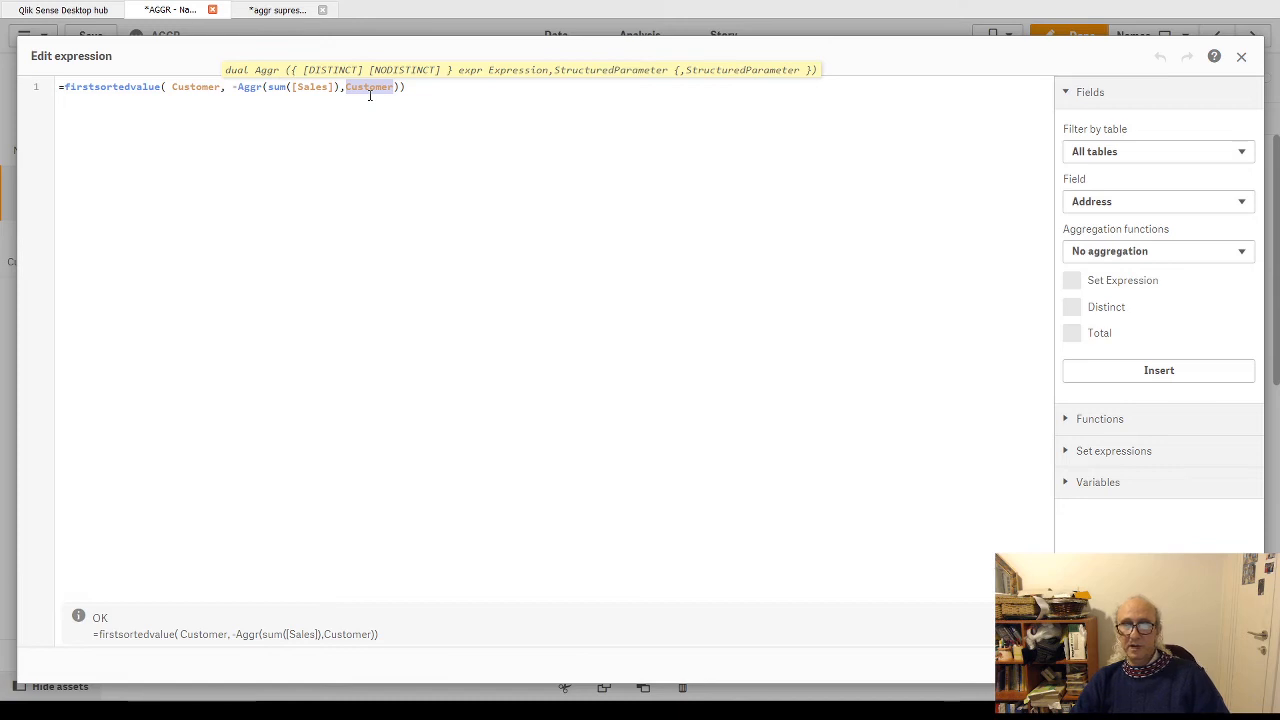
{"action": "left_click_drag", "start_coordinate": [232, 88], "coordinate": [400, 92]}
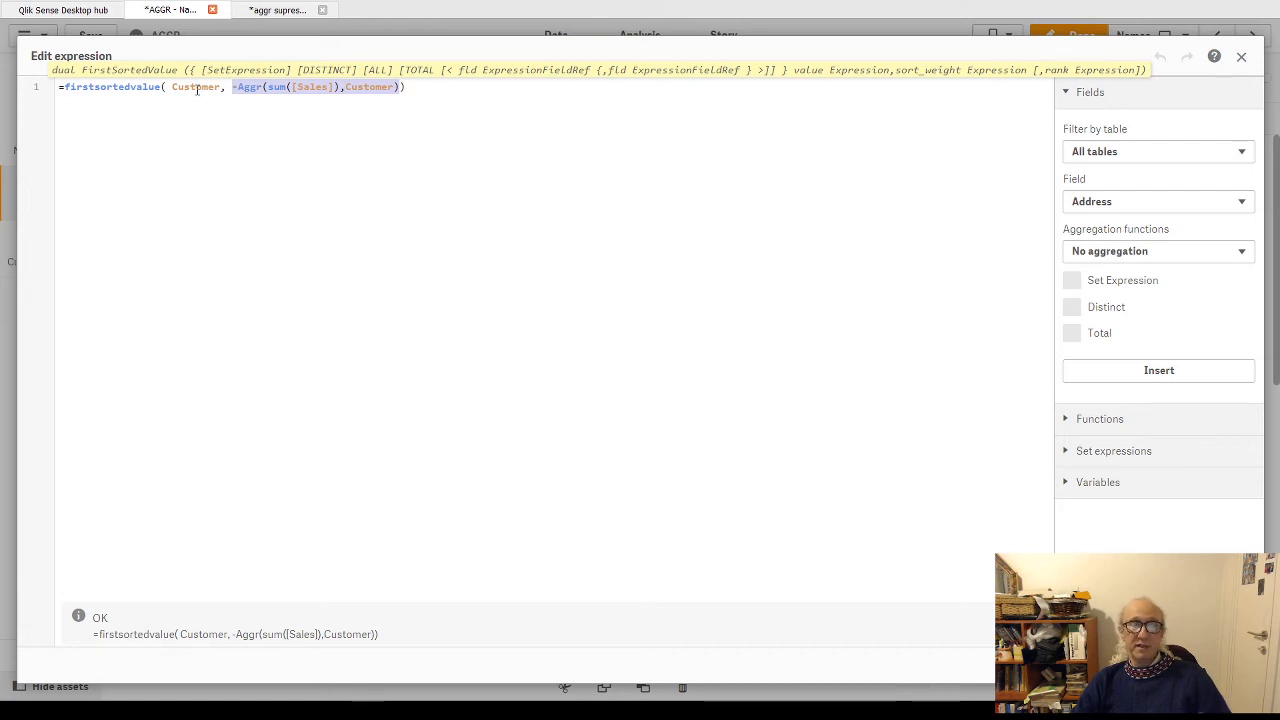
{"action": "left_click", "coordinate": [180, 88]}
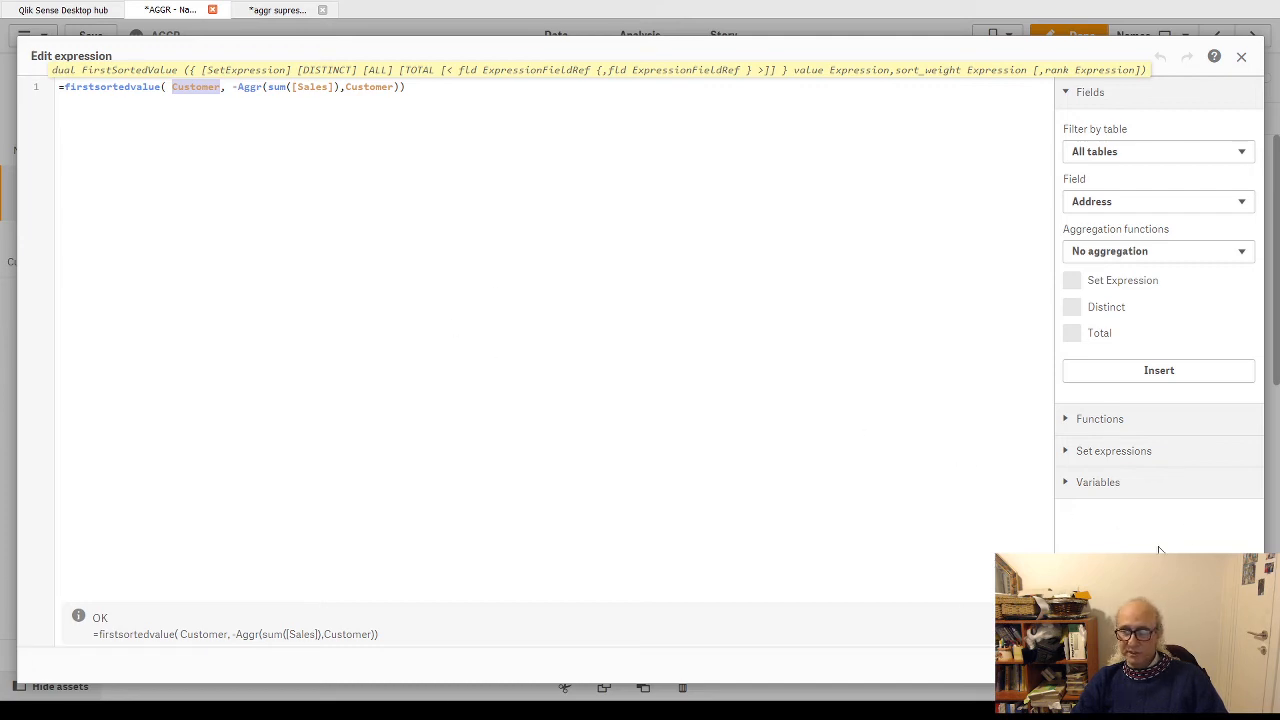
{"action": "left_click", "coordinate": [1225, 665]}
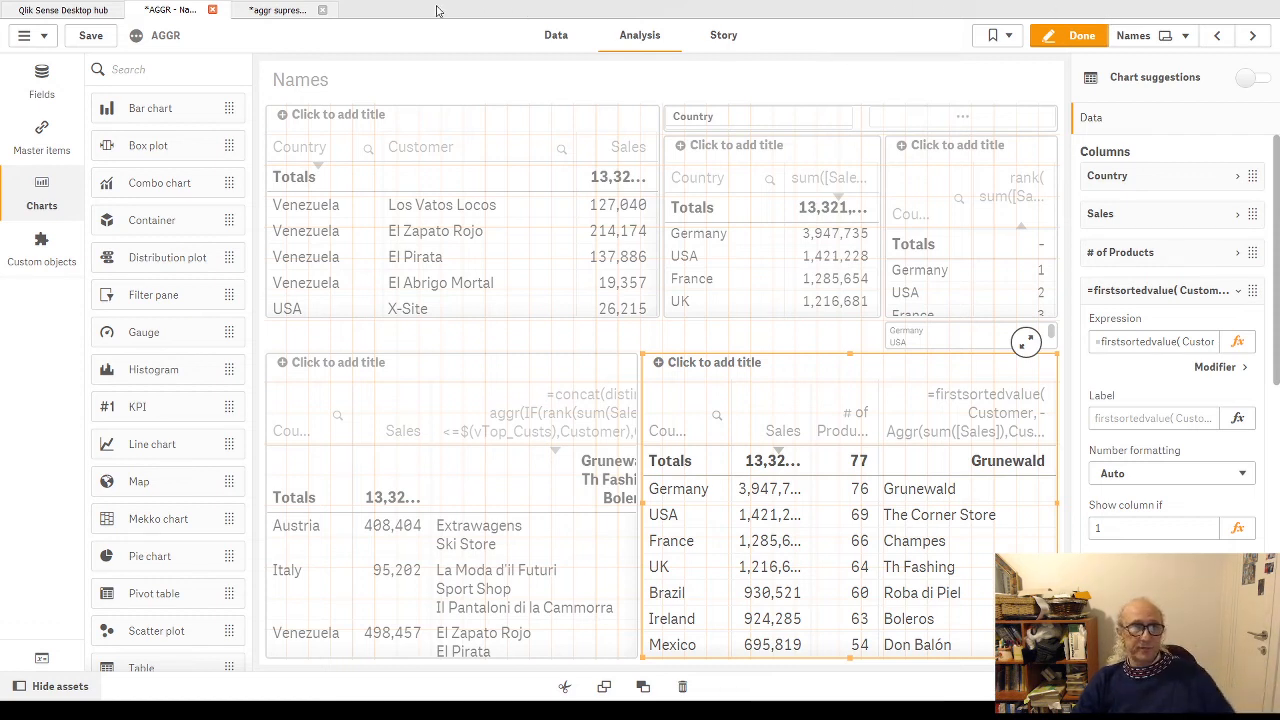
Switch to the aggr supress null app and inspect the green 2012-Jan bar in the Total Sales chart
{"action": "left_click", "coordinate": [268, 10]}
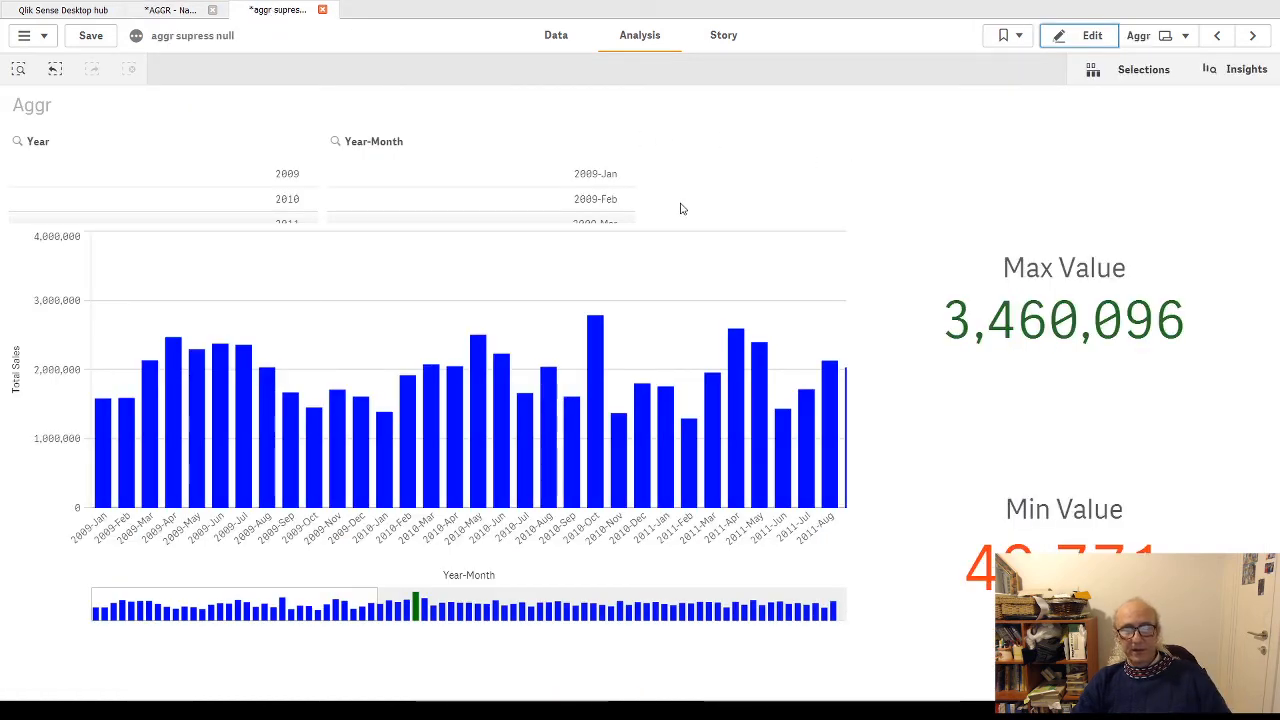
{"action": "mouse_move", "coordinate": [724, 411]}
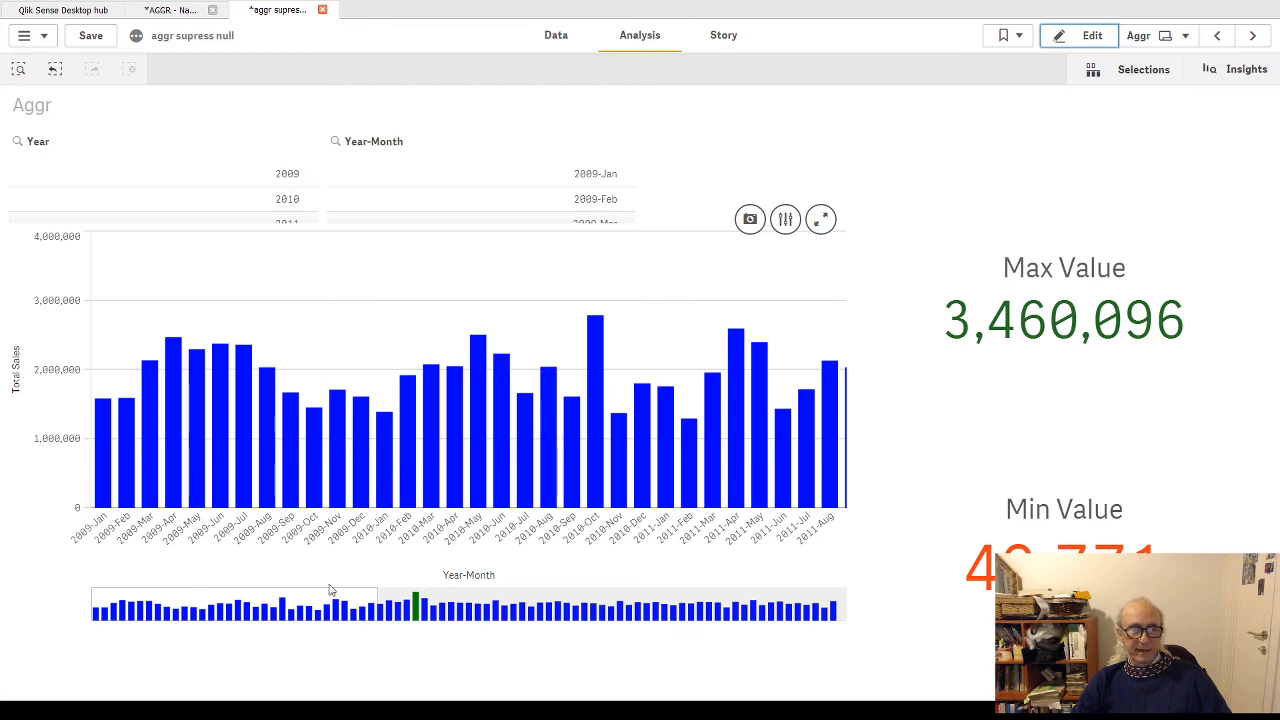
{"action": "left_click_drag", "start_coordinate": [298, 598], "coordinate": [424, 610]}
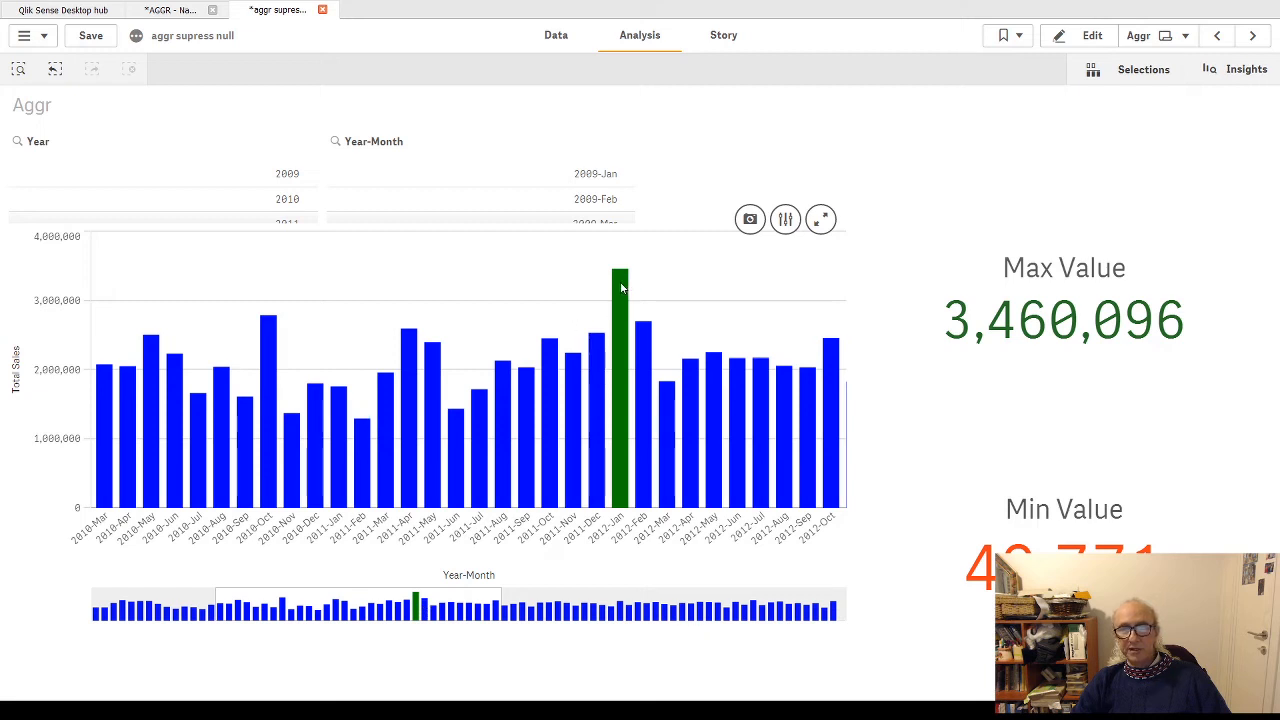
{"action": "mouse_move", "coordinate": [623, 316]}
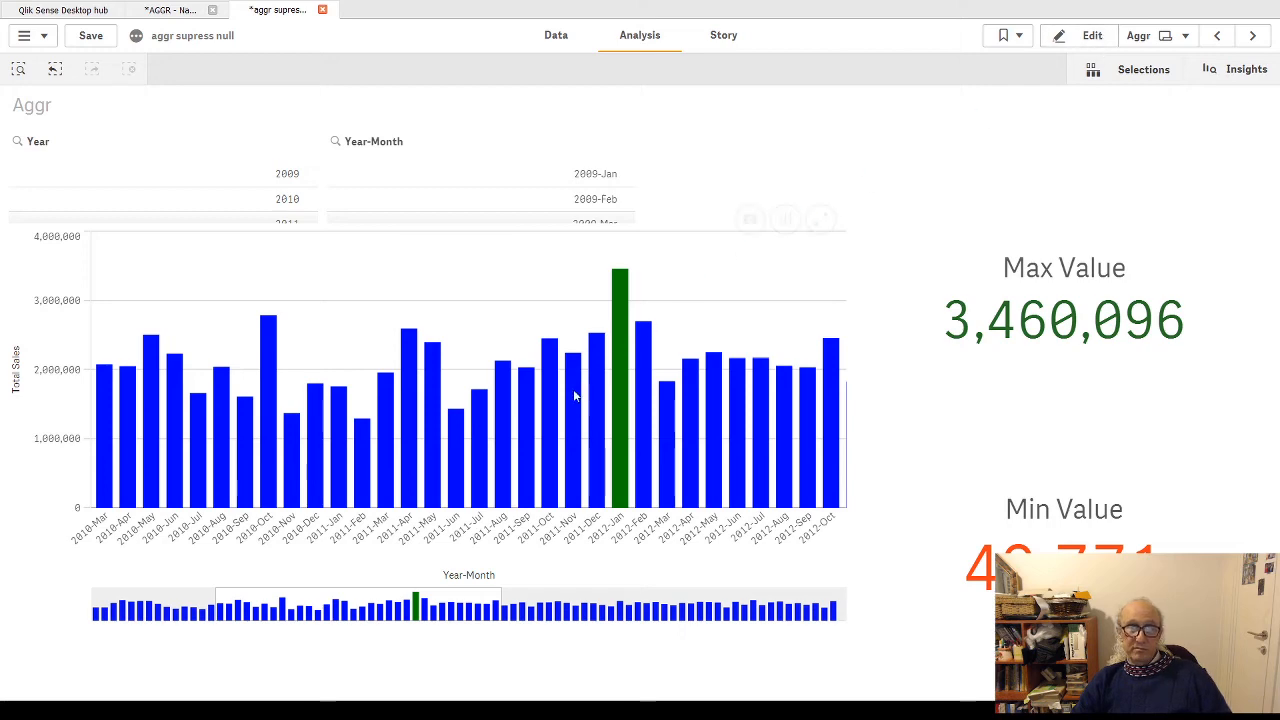
Put the Aggr sheet into edit mode and review the bar chart's Year-Month dimension and Total Sales measure expression
{"action": "left_click", "coordinate": [1091, 36]}
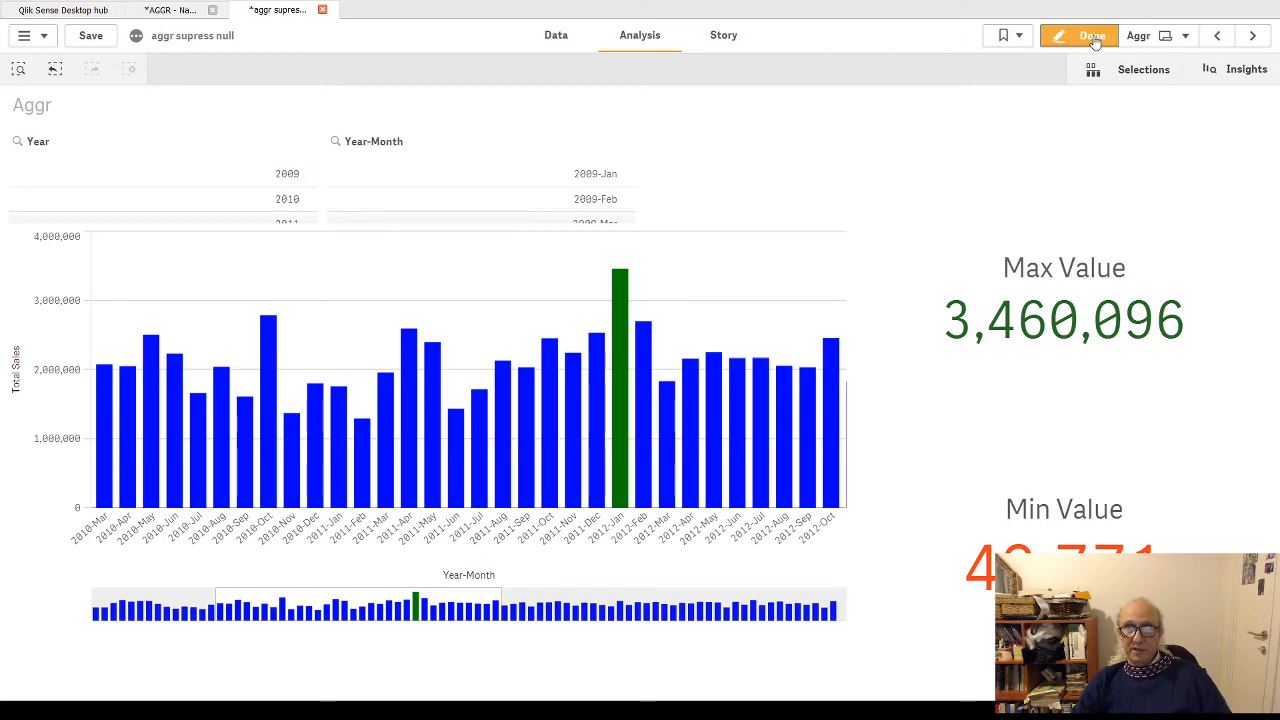
{"action": "left_click", "coordinate": [590, 229]}
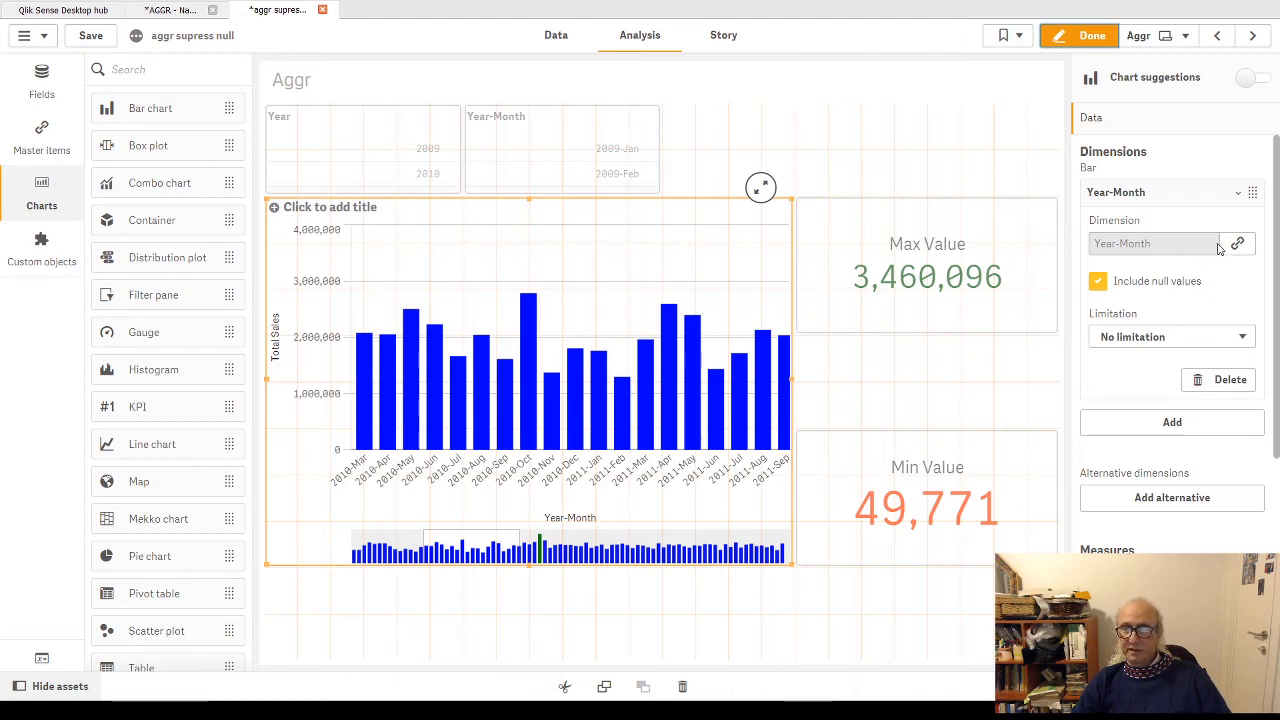
{"action": "left_click", "coordinate": [1239, 192]}
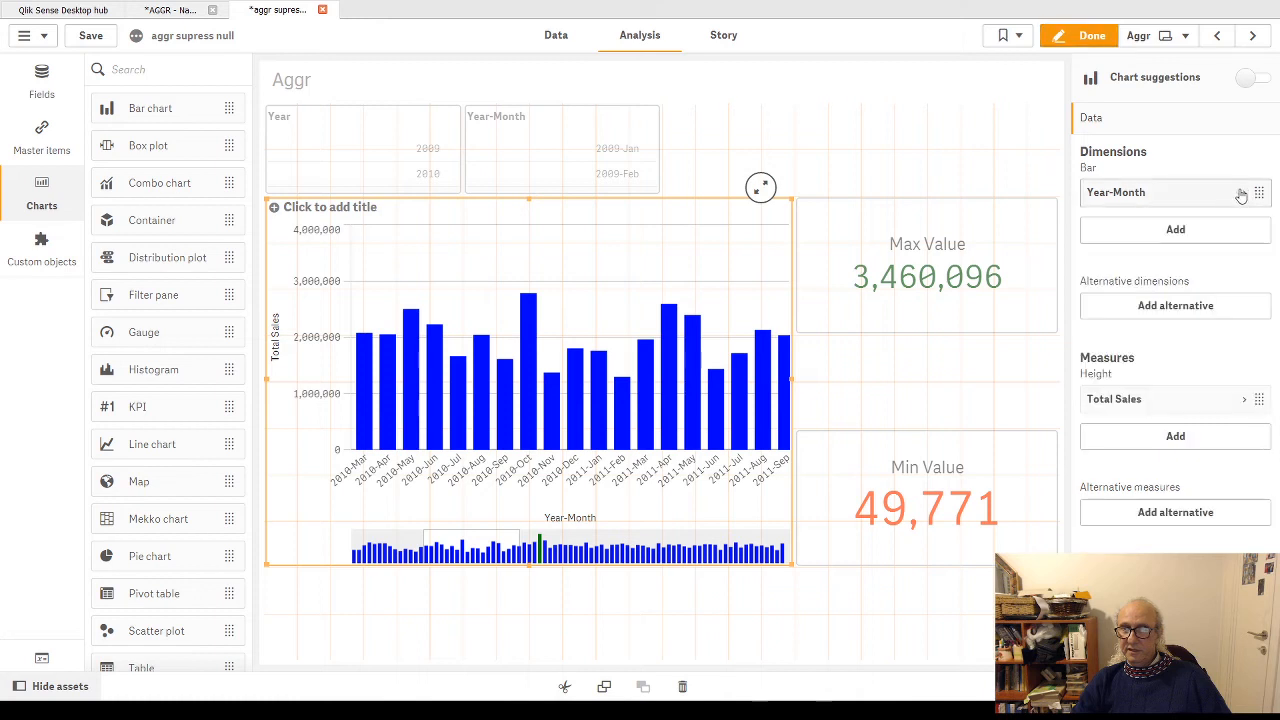
{"action": "left_click", "coordinate": [1247, 403]}
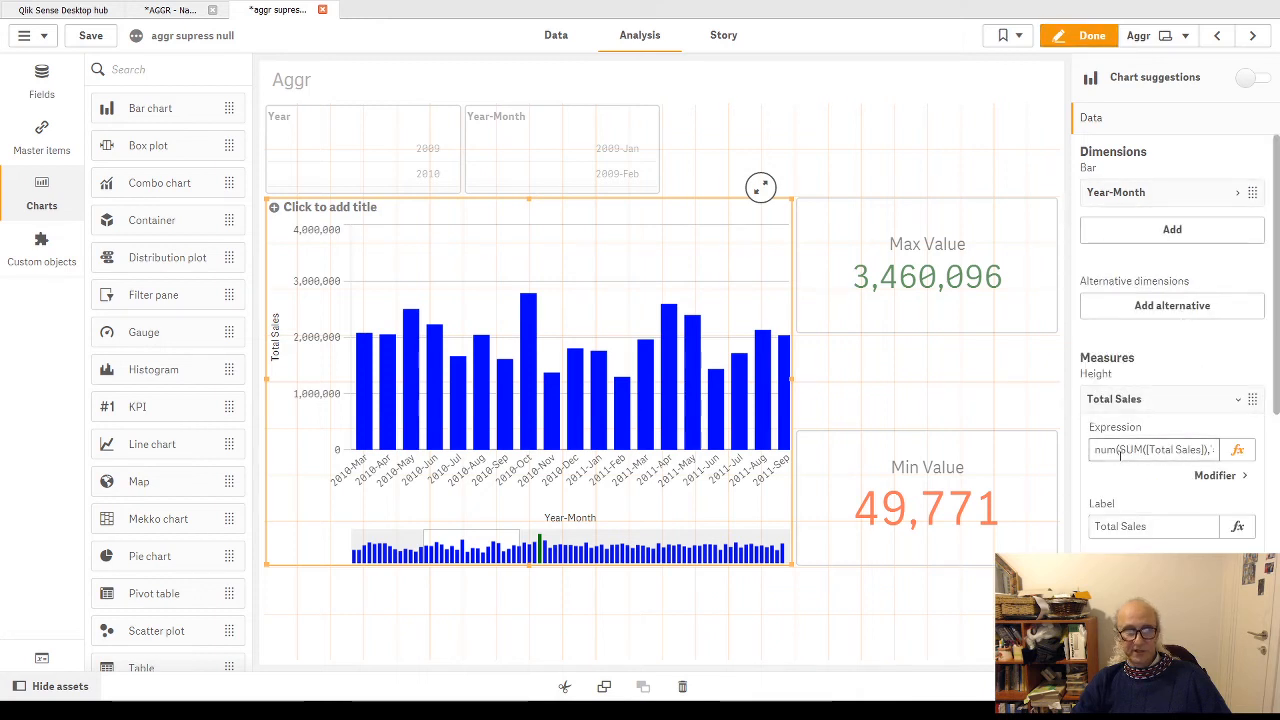
{"action": "left_click", "coordinate": [1240, 403]}
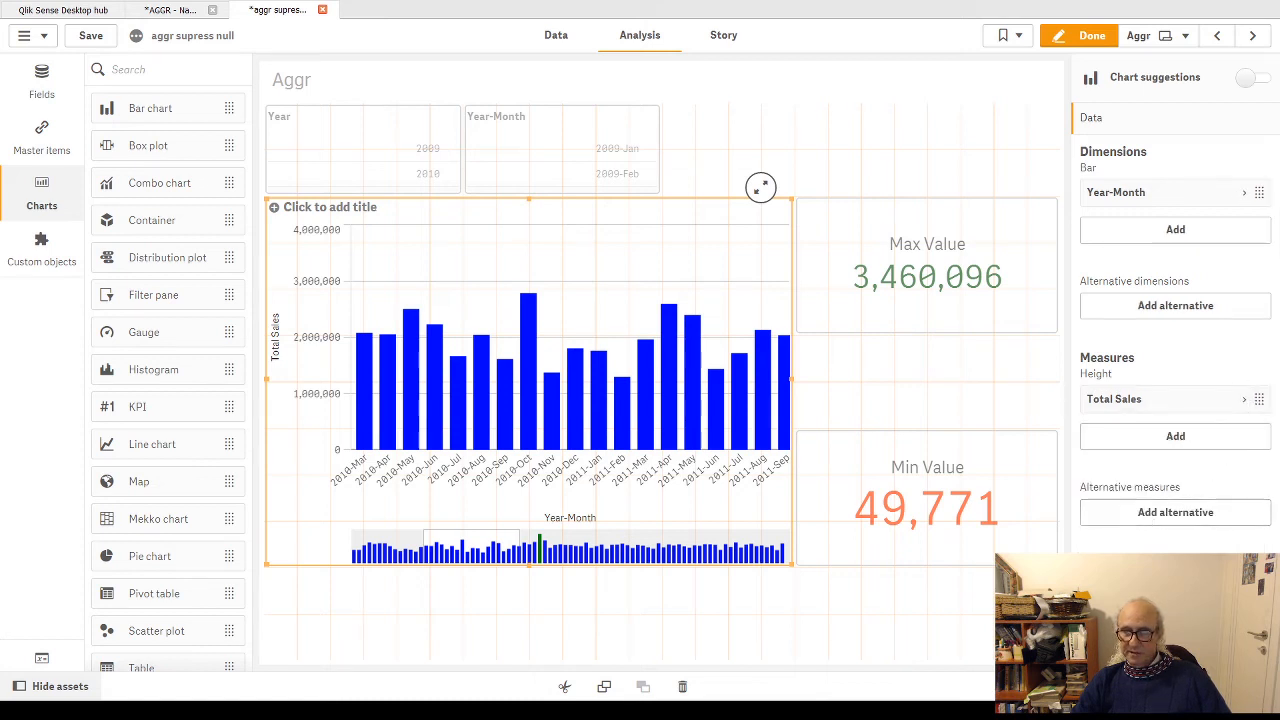
Open the bar chart's color expression and reformat it with a blank line after green() and an indented first if line
{"action": "left_click", "coordinate": [1125, 630]}
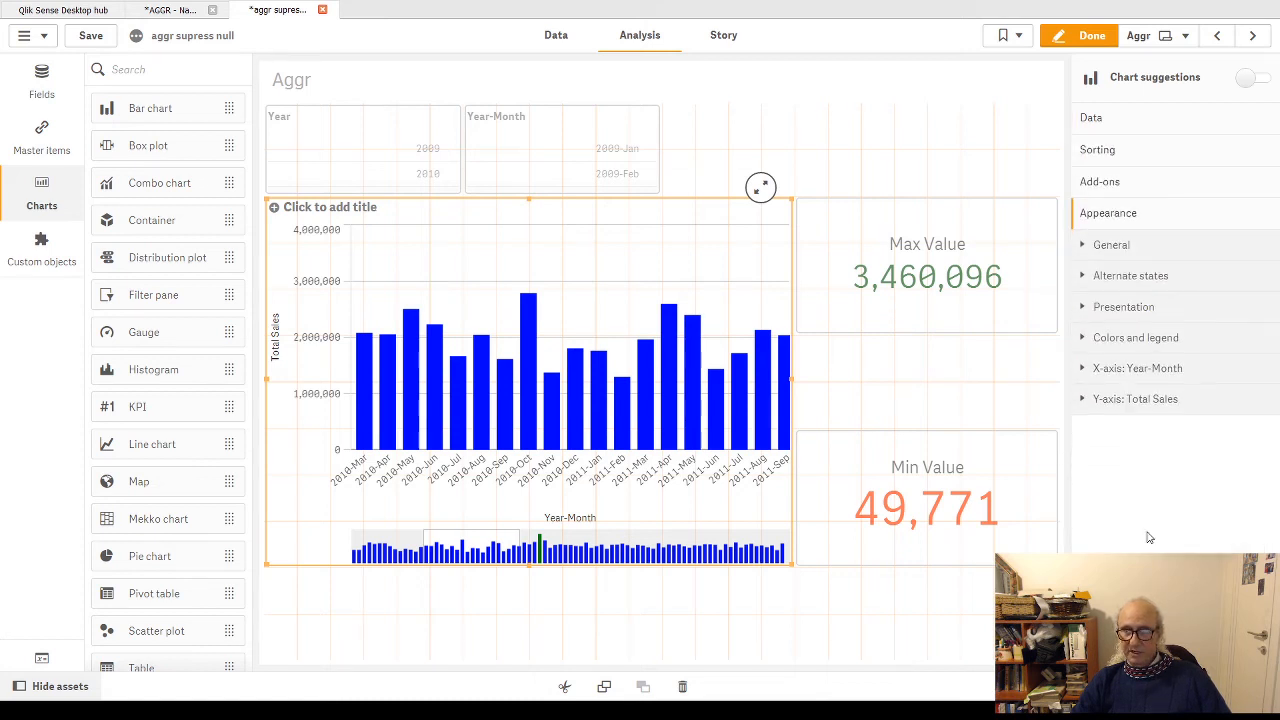
{"action": "left_click", "coordinate": [1083, 340]}
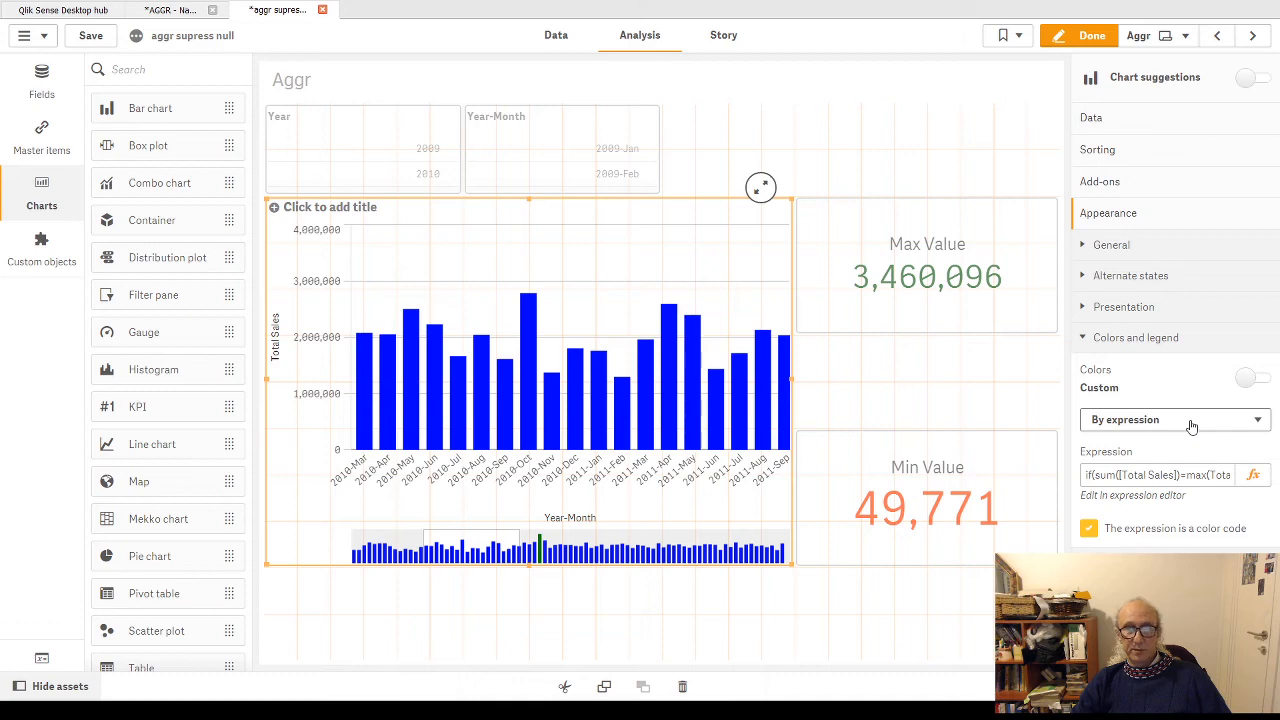
{"action": "left_click", "coordinate": [1253, 478]}
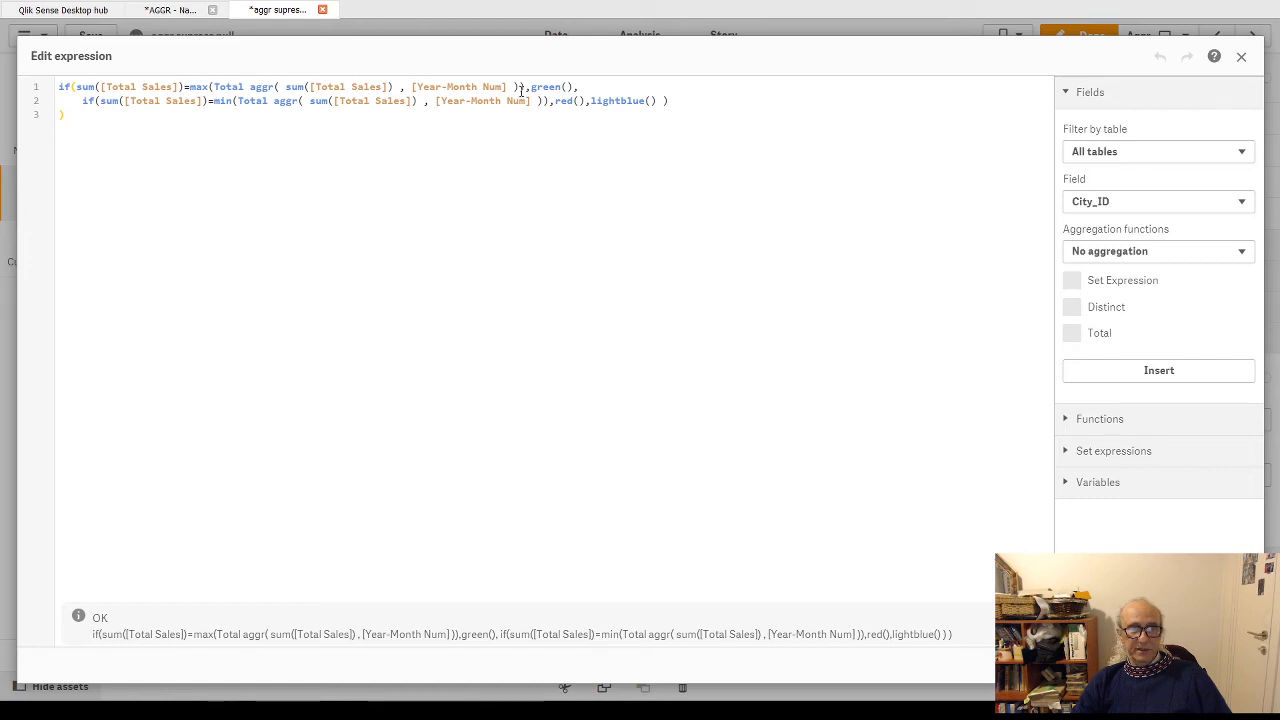
{"action": "left_click", "coordinate": [674, 87]}
{"action": "key", "text": "Return"}
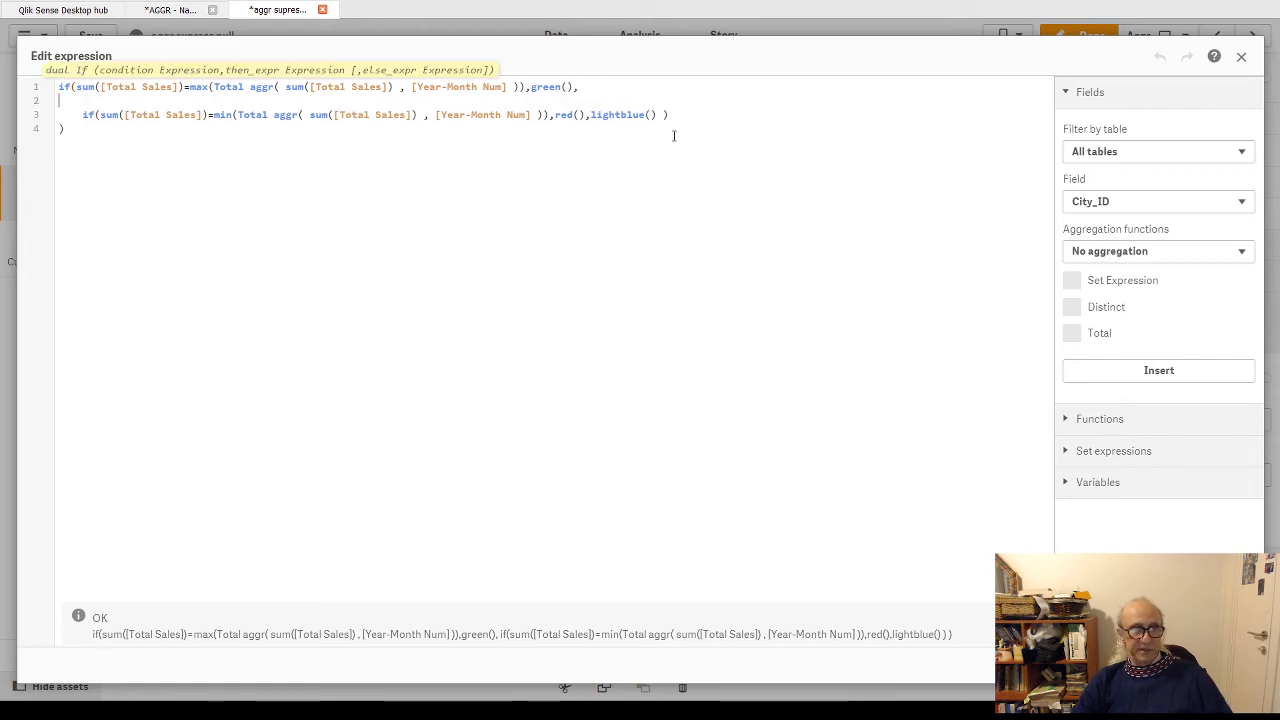
{"action": "left_click", "coordinate": [60, 88]}
{"action": "key", "text": "Tab"}
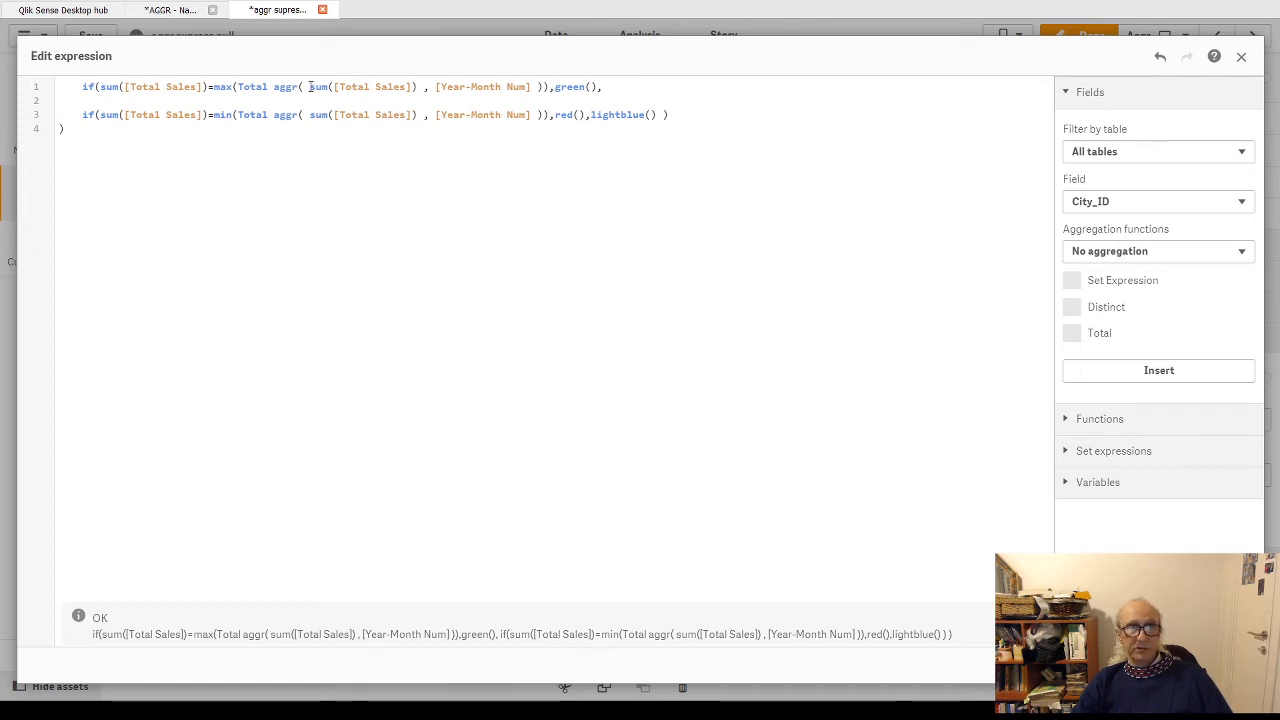
Examine the max condition's sum([Total Sales]), its aggr arguments, the Total qualifier and the [Year-Month Num] dimension
{"action": "left_click_drag", "start_coordinate": [310, 87], "coordinate": [422, 87]}
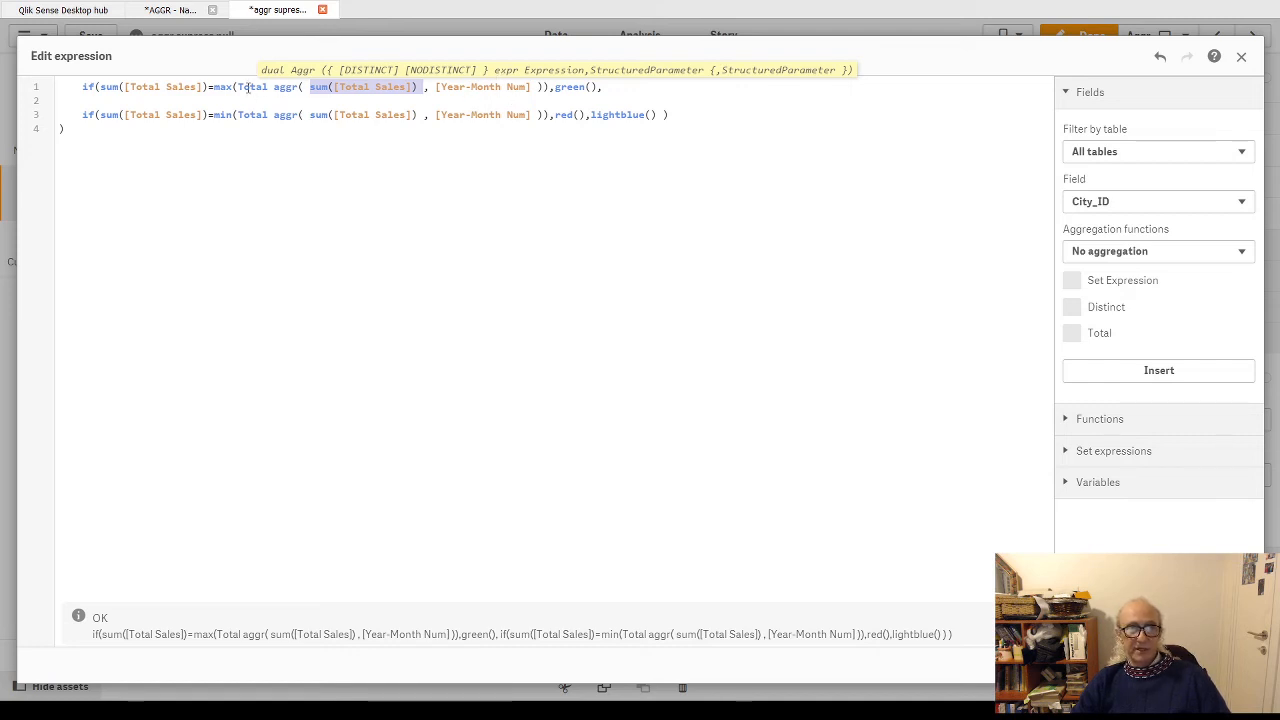
{"action": "left_click_drag", "start_coordinate": [298, 87], "coordinate": [543, 87]}
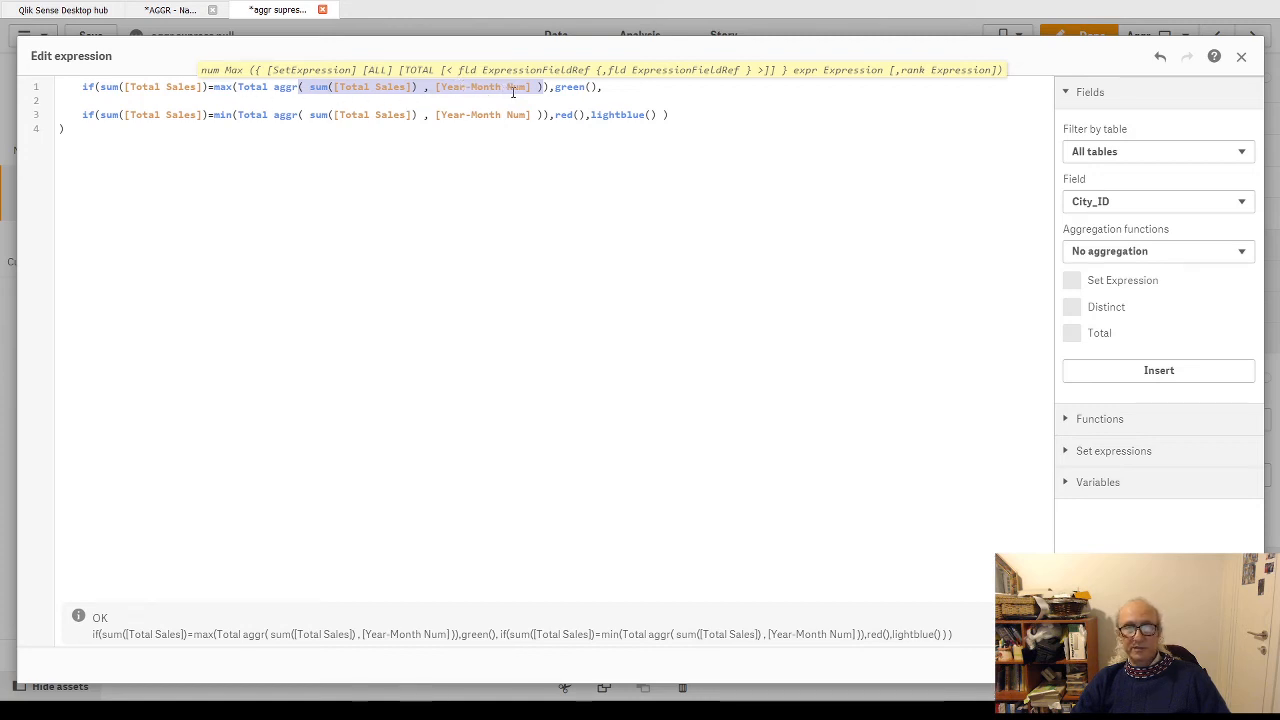
{"action": "left_click", "coordinate": [221, 87]}
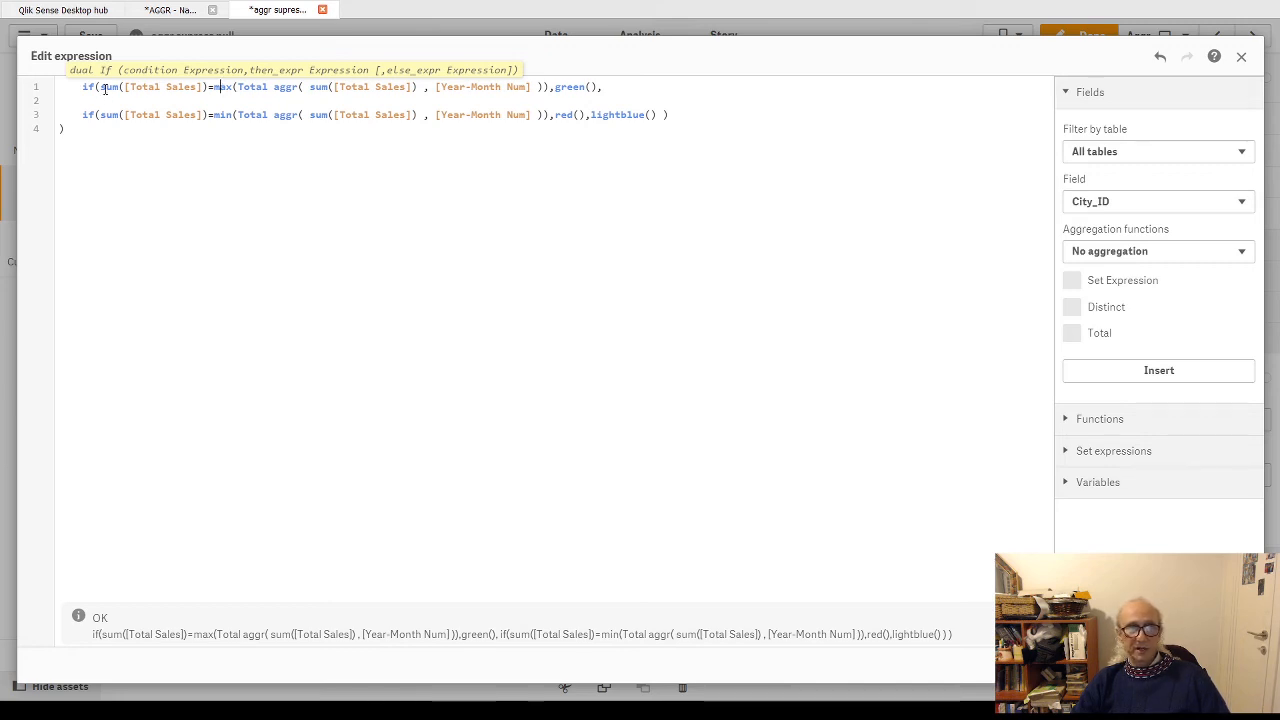
{"action": "left_click_drag", "start_coordinate": [100, 87], "coordinate": [210, 87]}
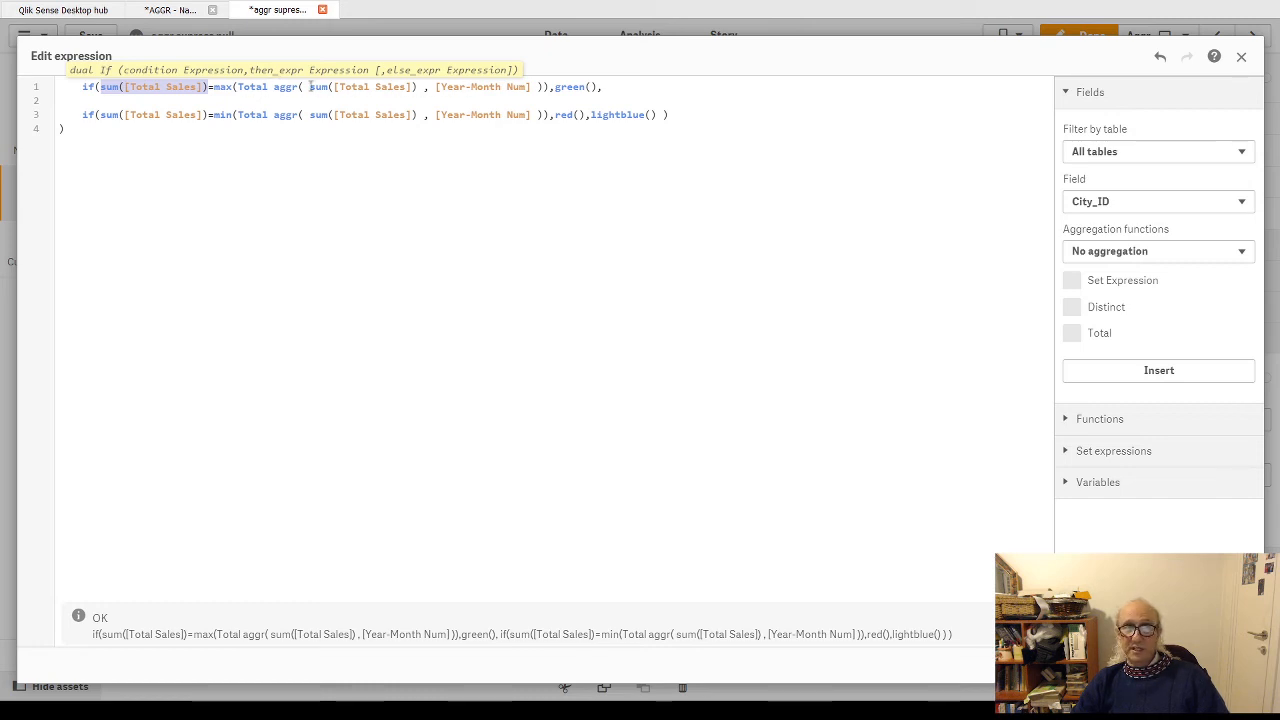
{"action": "double_click", "coordinate": [250, 87]}
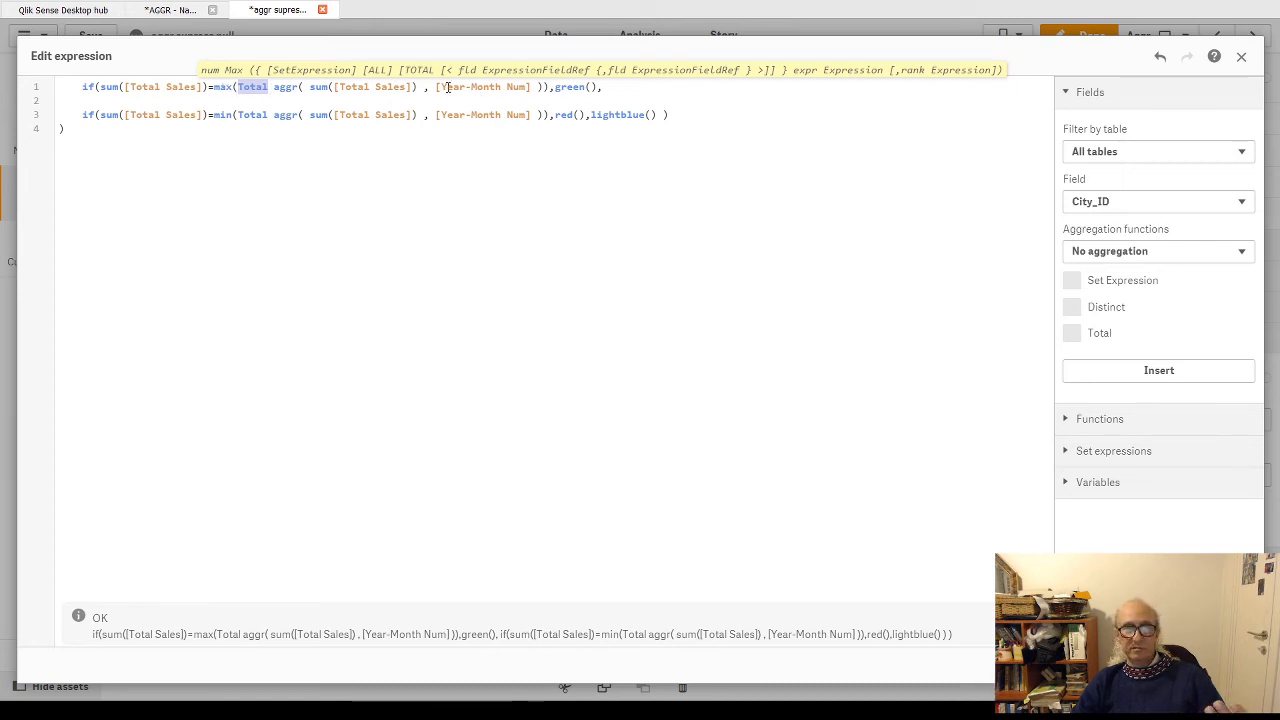
{"action": "left_click_drag", "start_coordinate": [436, 87], "coordinate": [531, 87]}
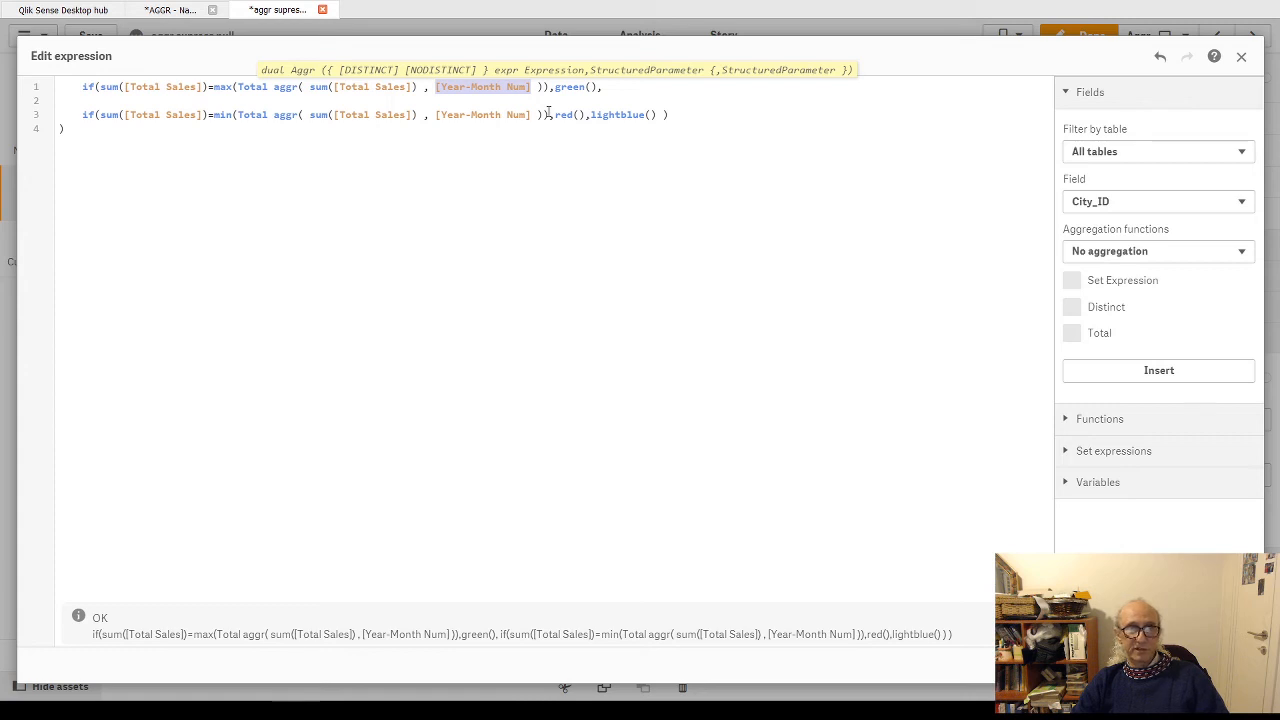
Review the Total qualifier in max, the compared sum([Total Sales]) and the green() result, and apply the reformatted color expression
{"action": "left_click", "coordinate": [243, 87]}
{"action": "double_click", "coordinate": [243, 87]}
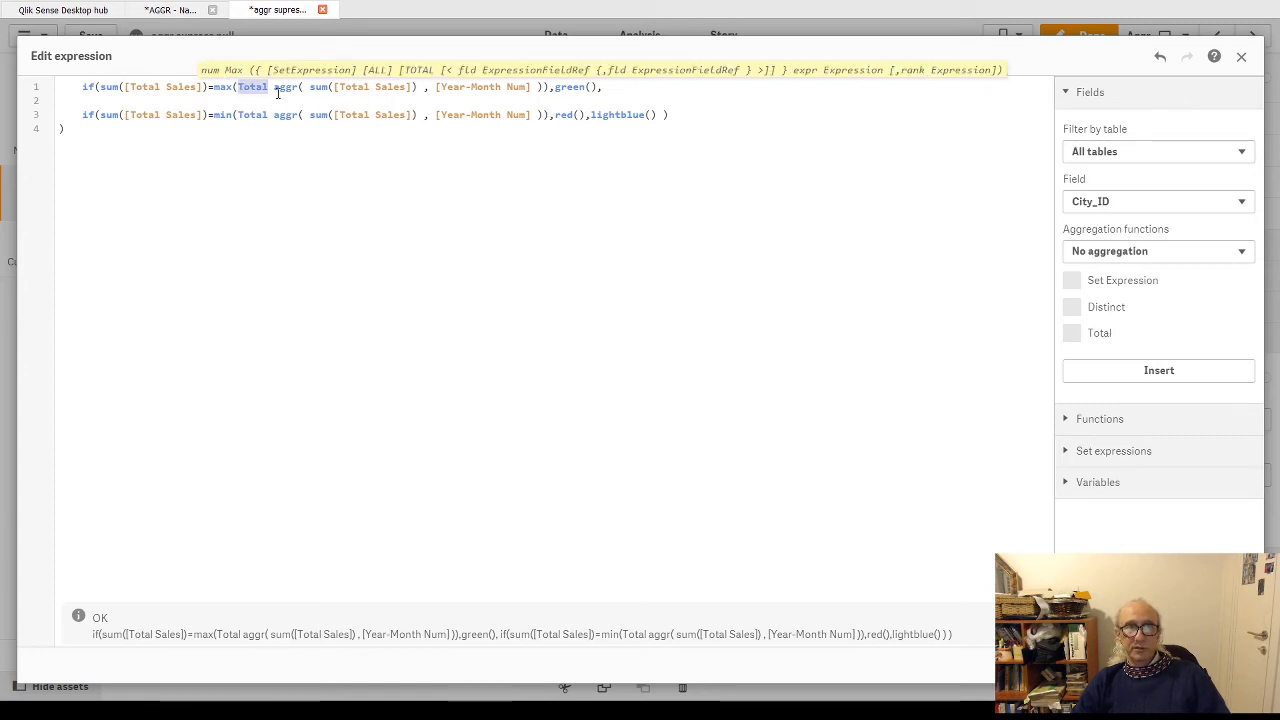
{"action": "left_click_drag", "start_coordinate": [227, 87], "coordinate": [532, 90]}
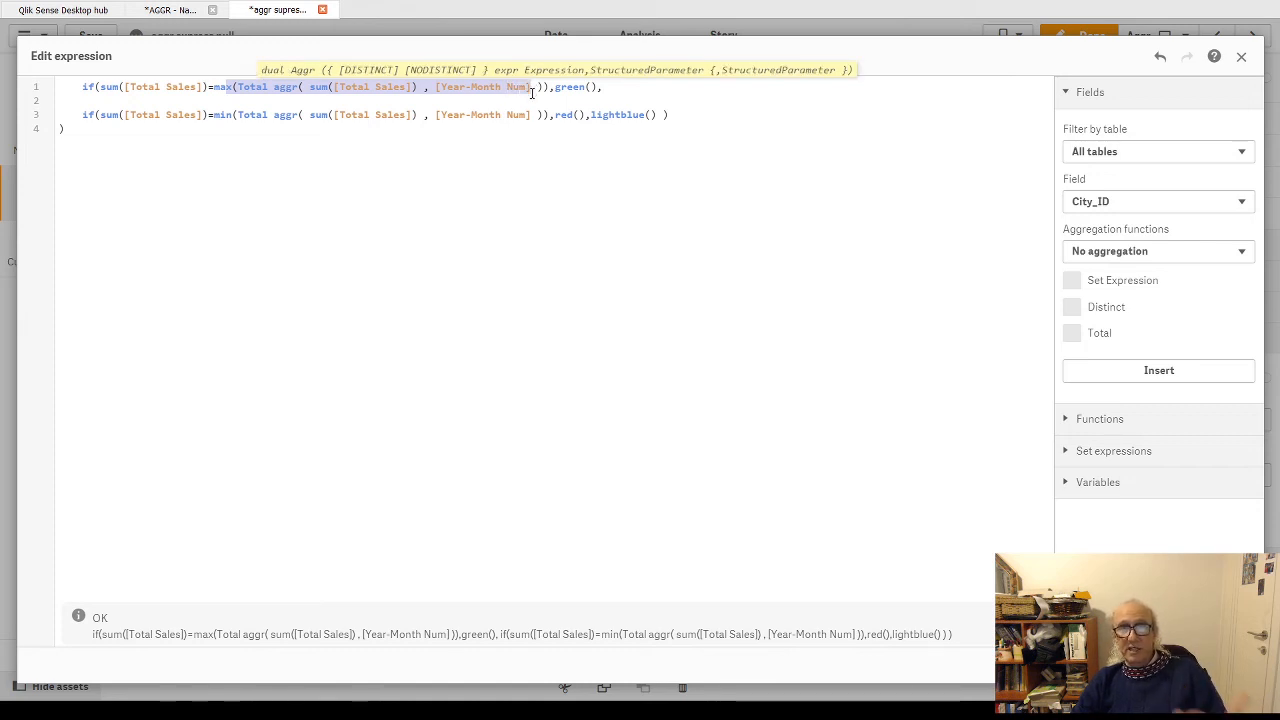
{"action": "double_click", "coordinate": [250, 87]}
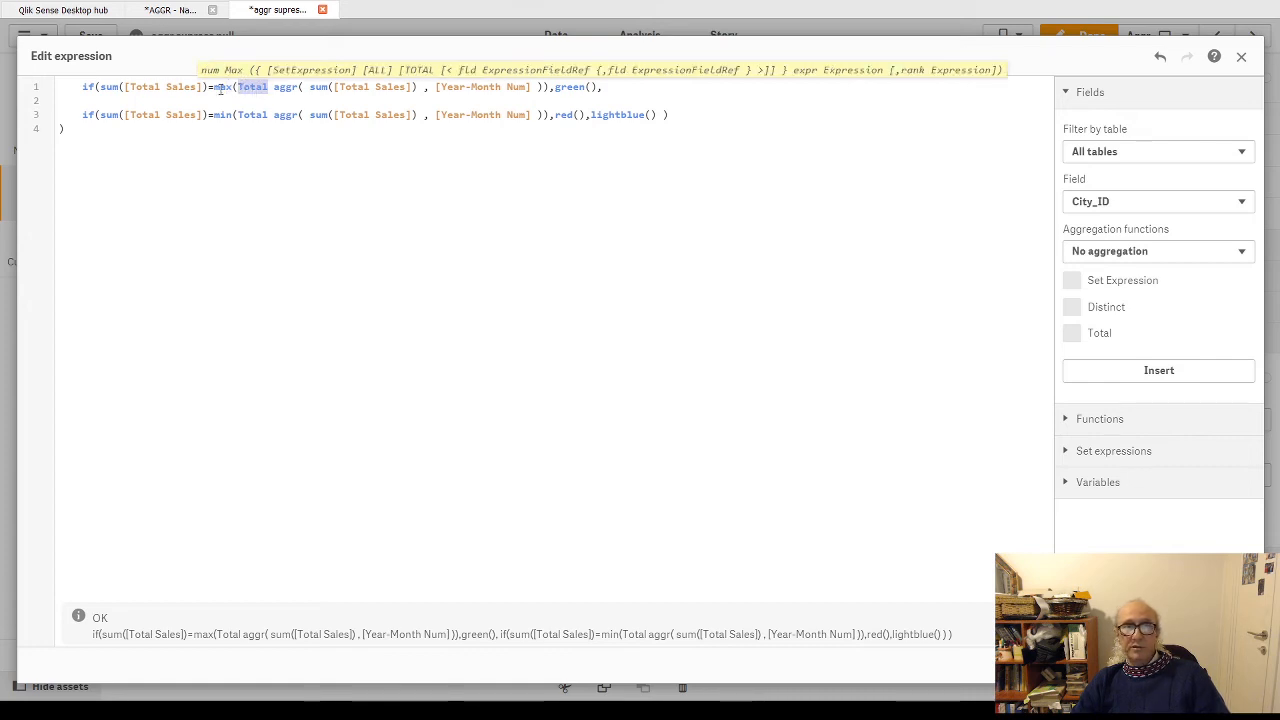
{"action": "left_click", "coordinate": [336, 87]}
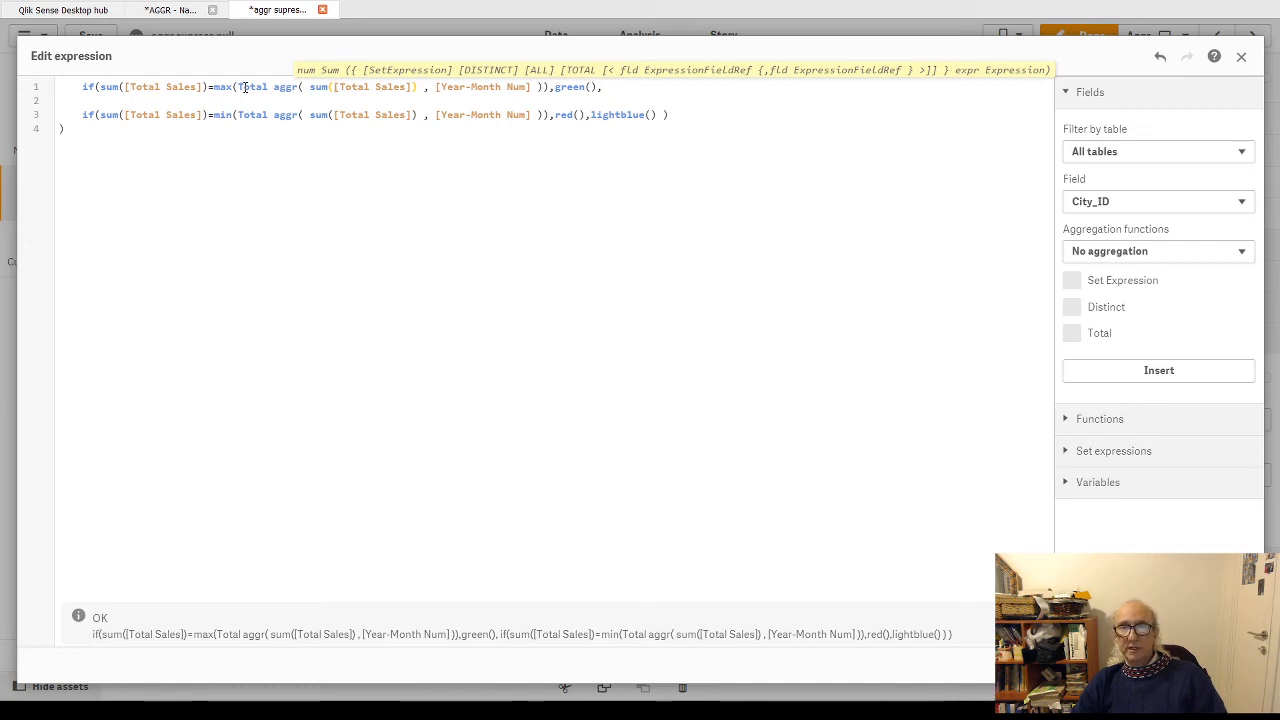
{"action": "double_click", "coordinate": [252, 87]}
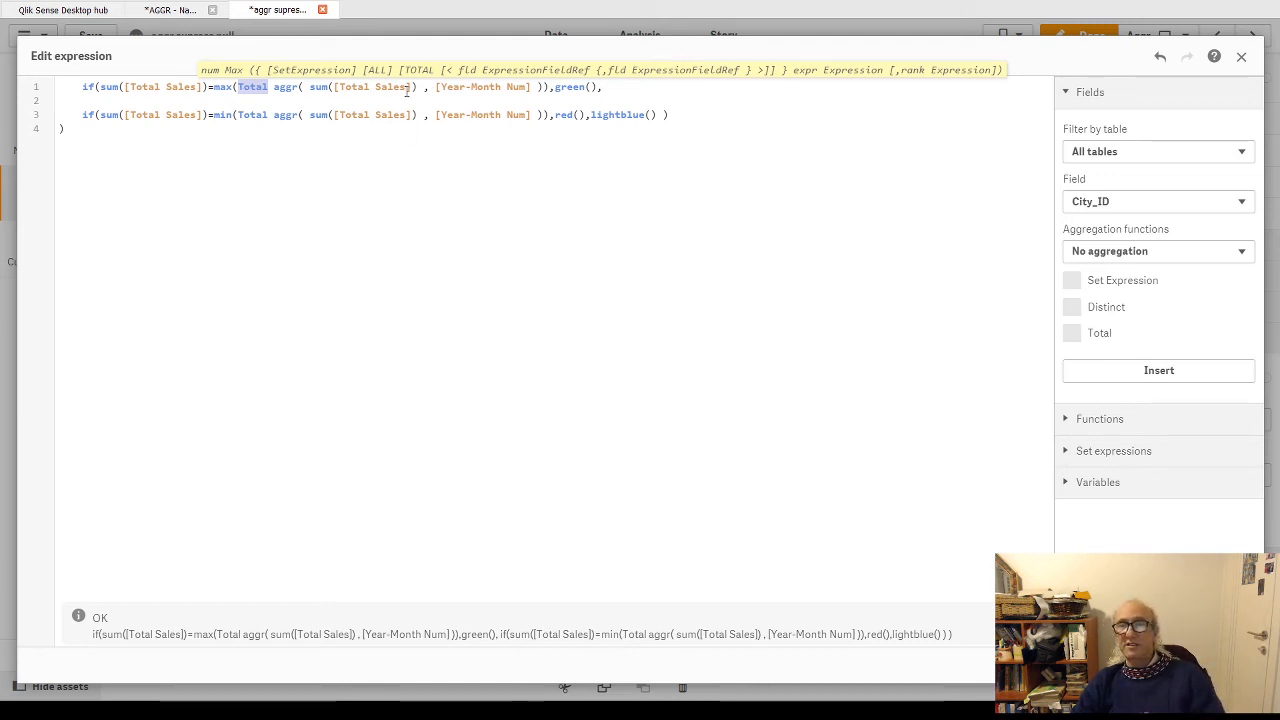
{"action": "left_click_drag", "start_coordinate": [100, 87], "coordinate": [207, 88]}
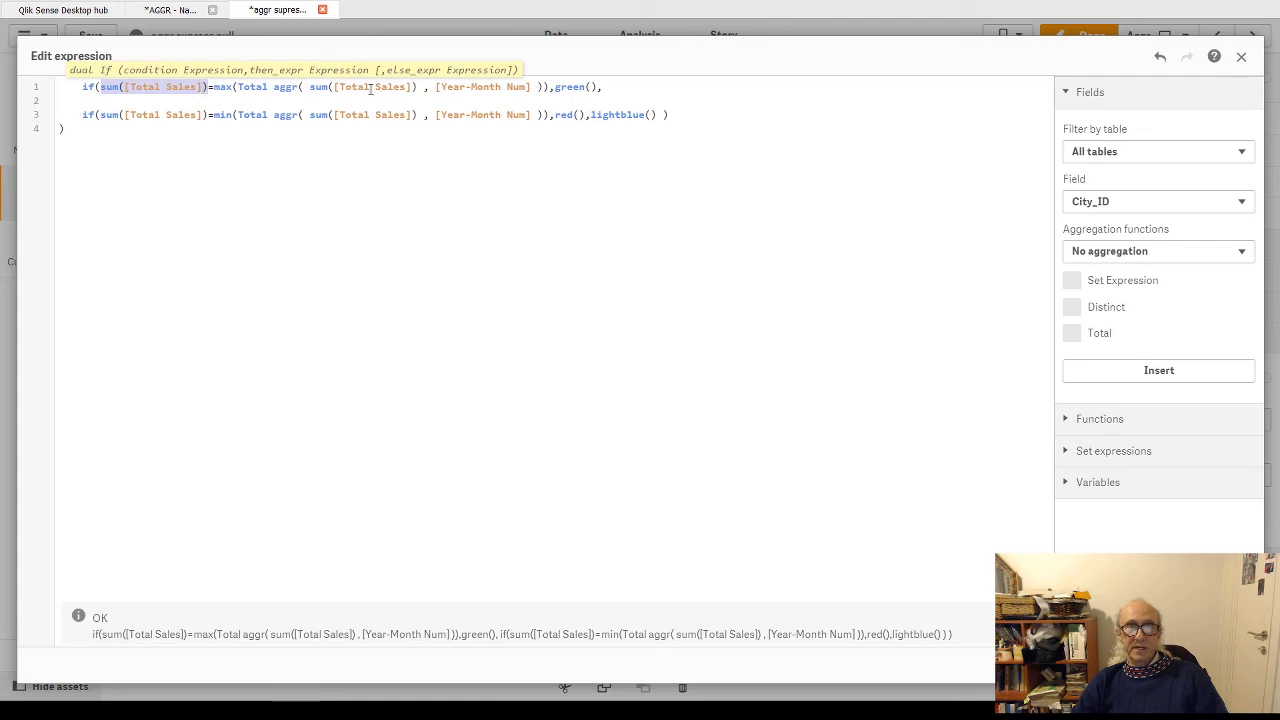
{"action": "left_click_drag", "start_coordinate": [556, 90], "coordinate": [610, 90]}
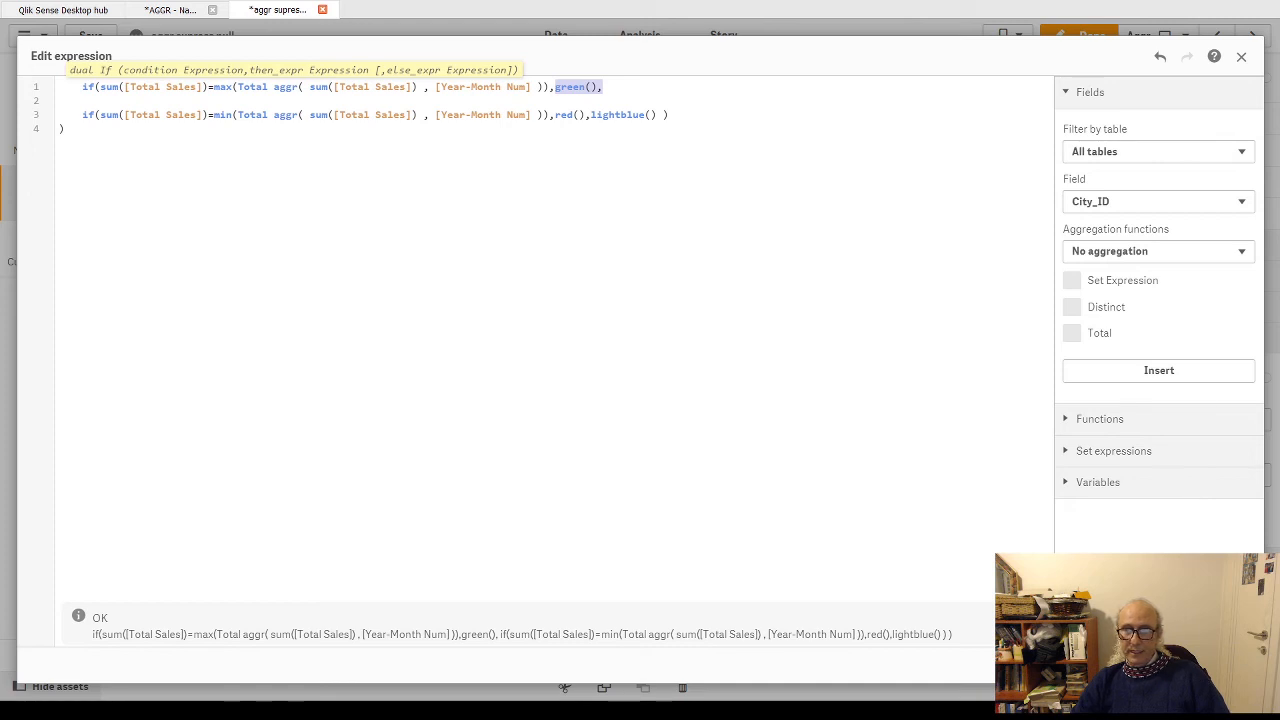
{"action": "left_click", "coordinate": [1228, 665]}
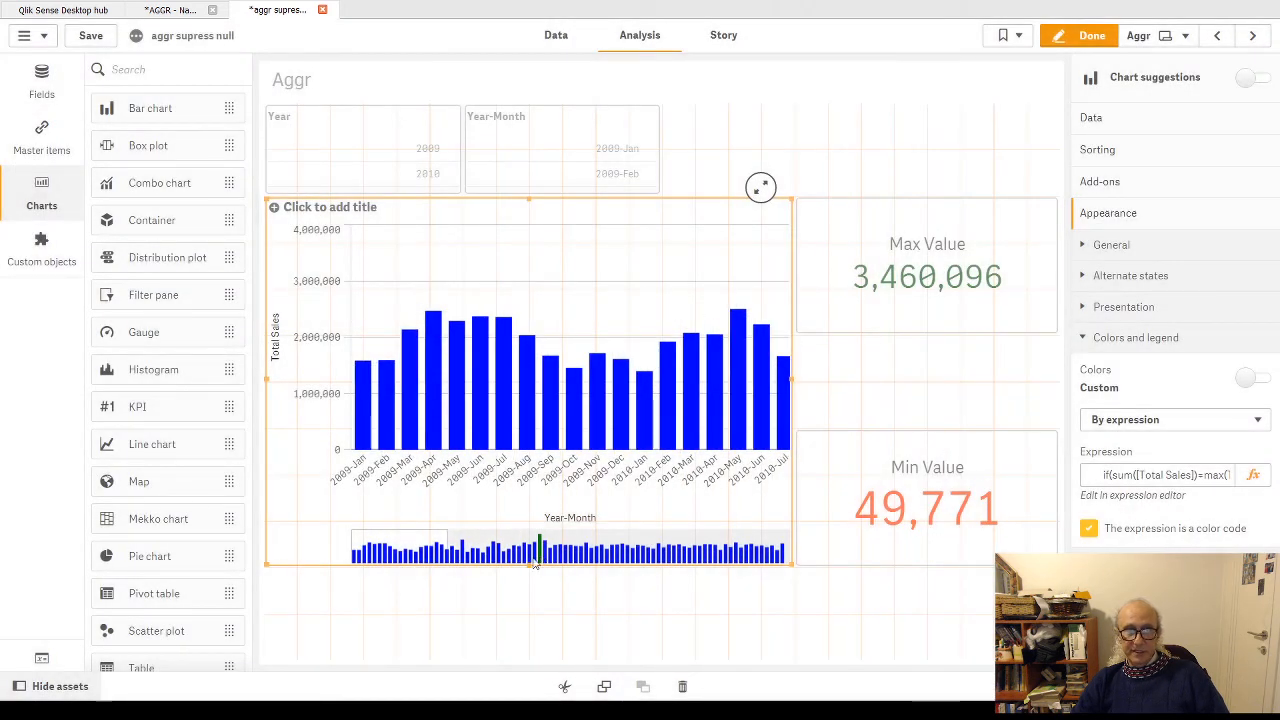
Finish editing the sheet and compare the chart's green 2012-Jan bar with the Max Value KPI
{"action": "left_click_drag", "start_coordinate": [411, 543], "coordinate": [502, 543]}
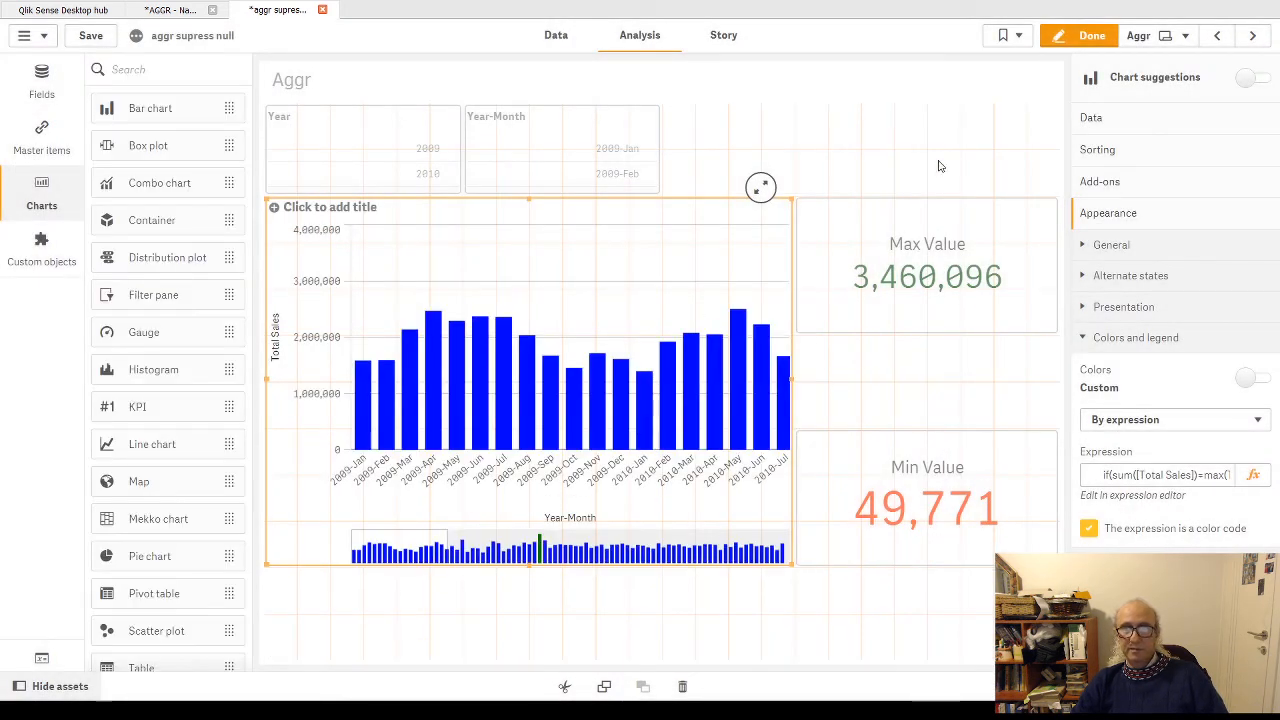
{"action": "left_click", "coordinate": [1084, 35]}
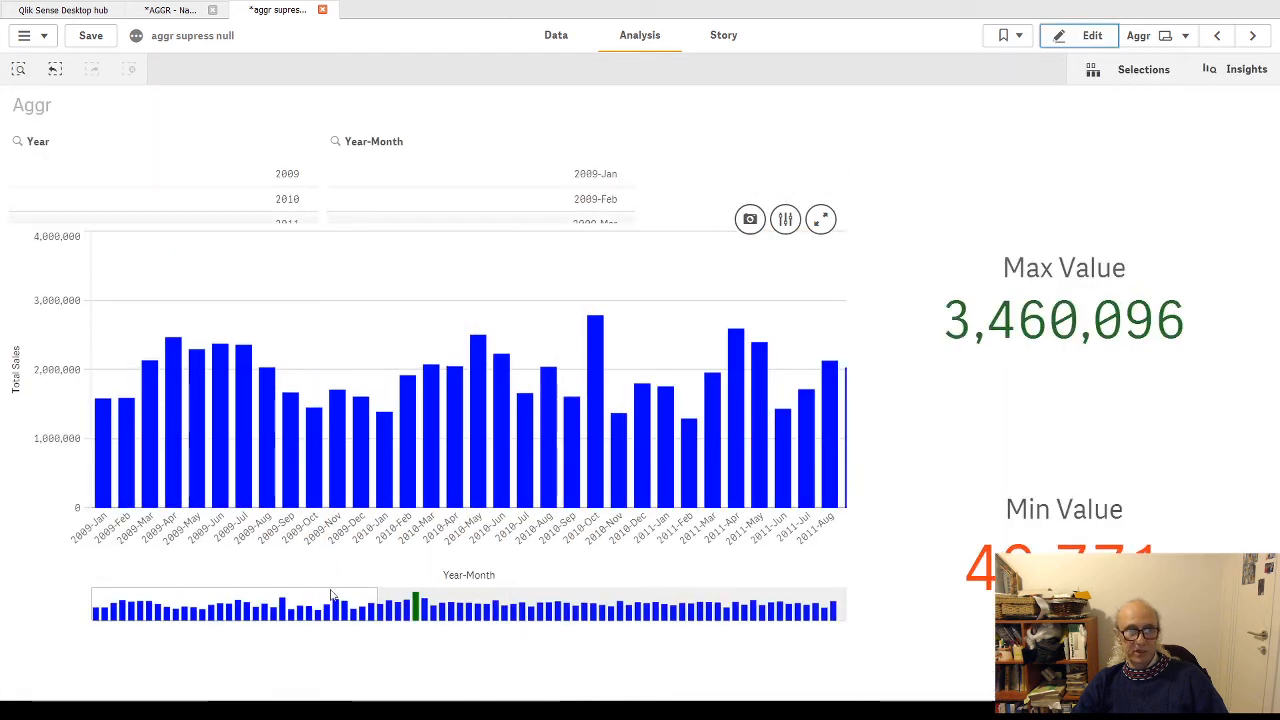
{"action": "left_click_drag", "start_coordinate": [327, 606], "coordinate": [465, 612]}
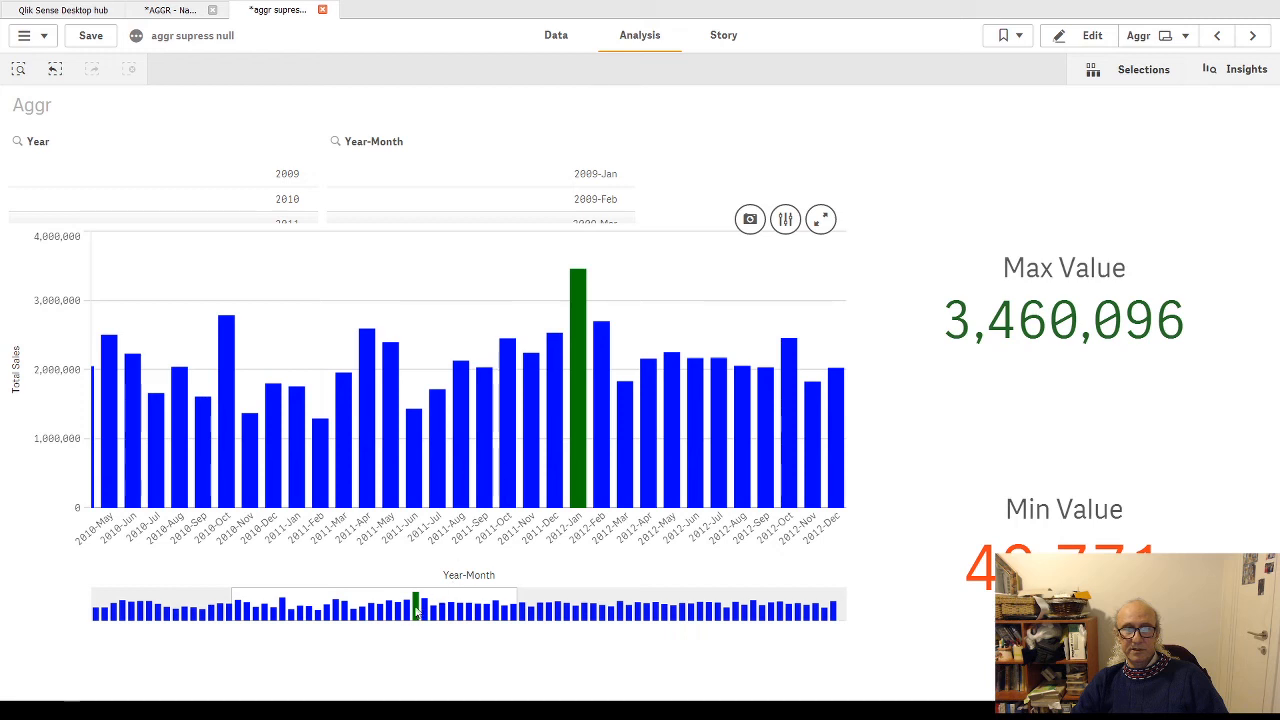
{"action": "mouse_move", "coordinate": [580, 338]}
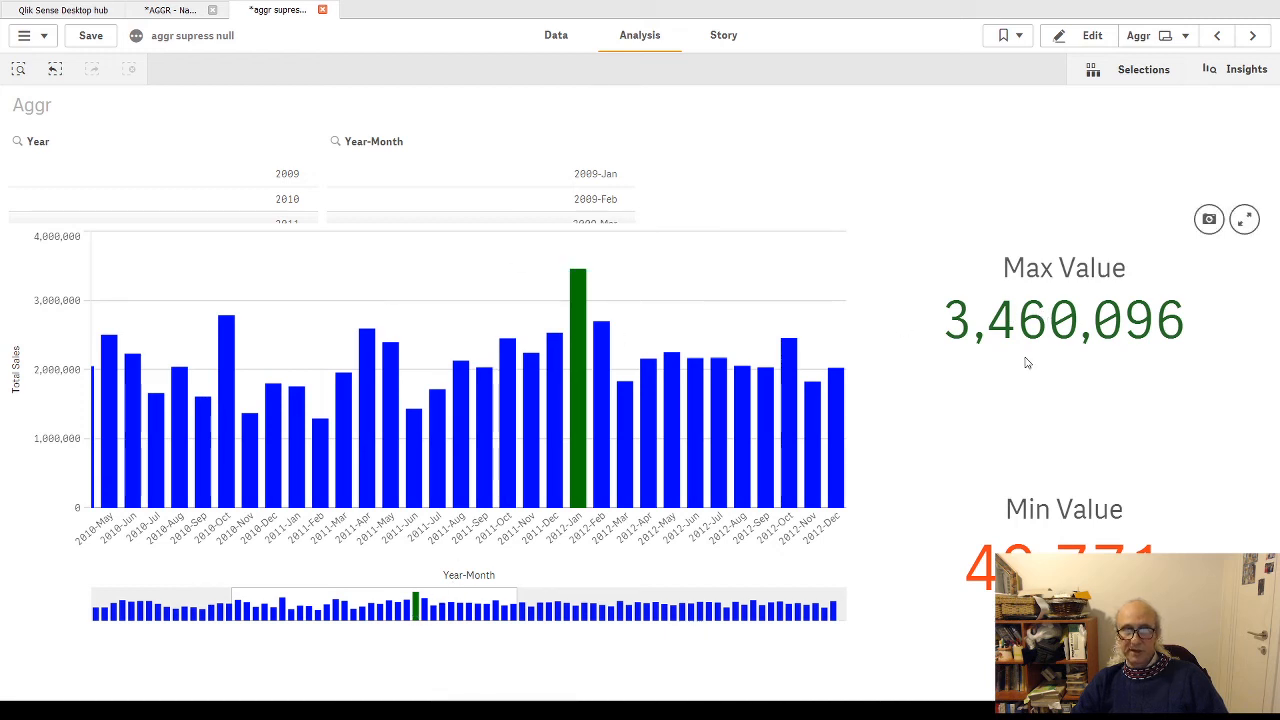
Inspect the Total Sales of the unlabelled bar after 2015-Dec at the end of the chart
{"action": "left_click_drag", "start_coordinate": [450, 601], "coordinate": [787, 612]}
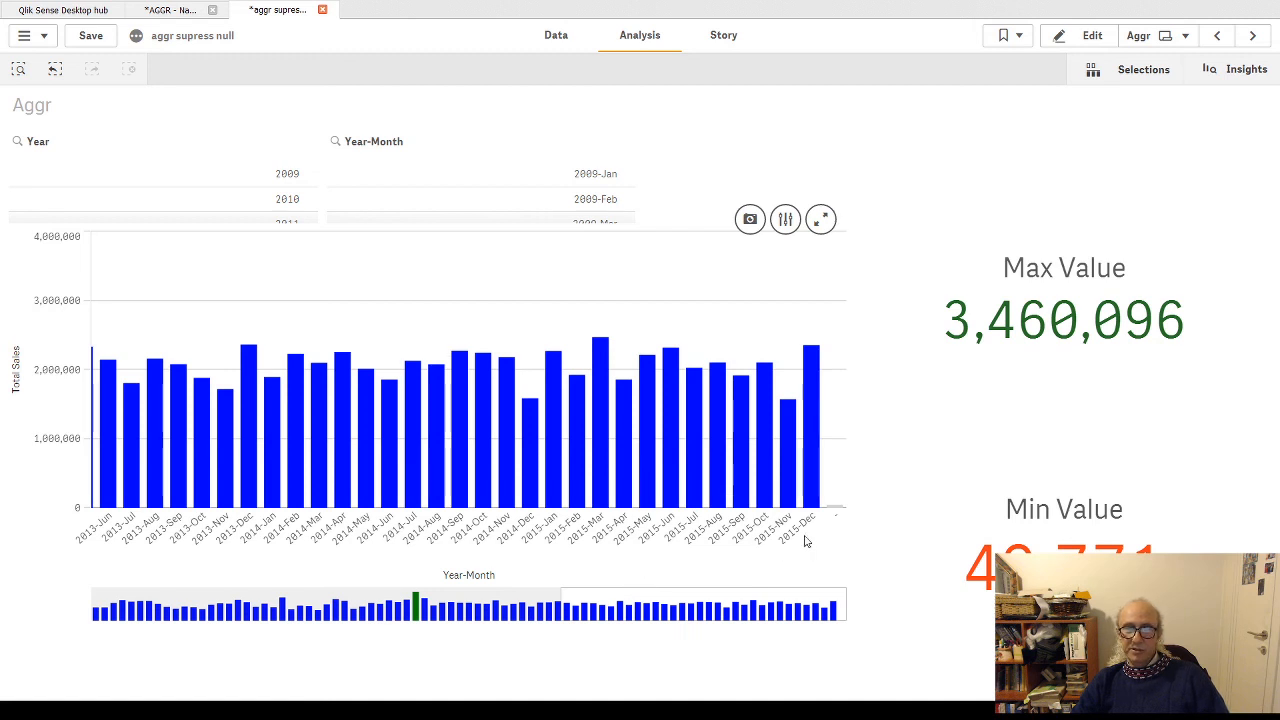
{"action": "mouse_move", "coordinate": [839, 521]}
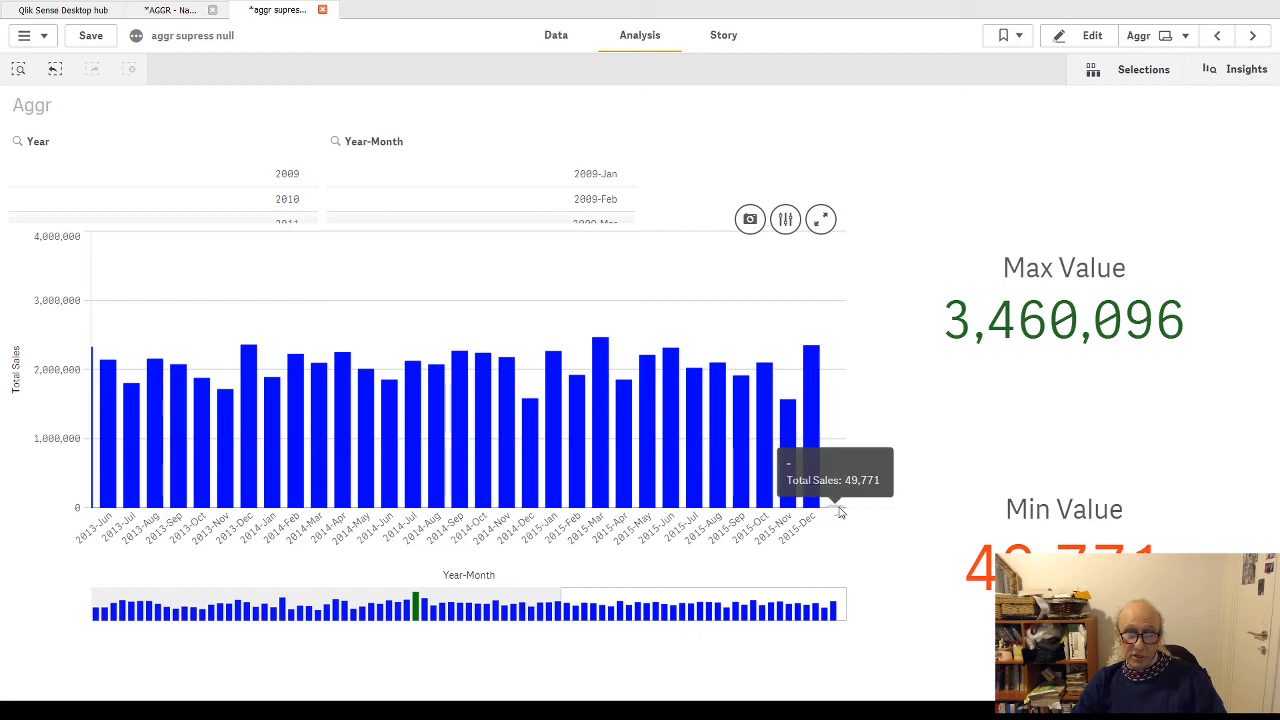
{"action": "mouse_move", "coordinate": [785, 455]}
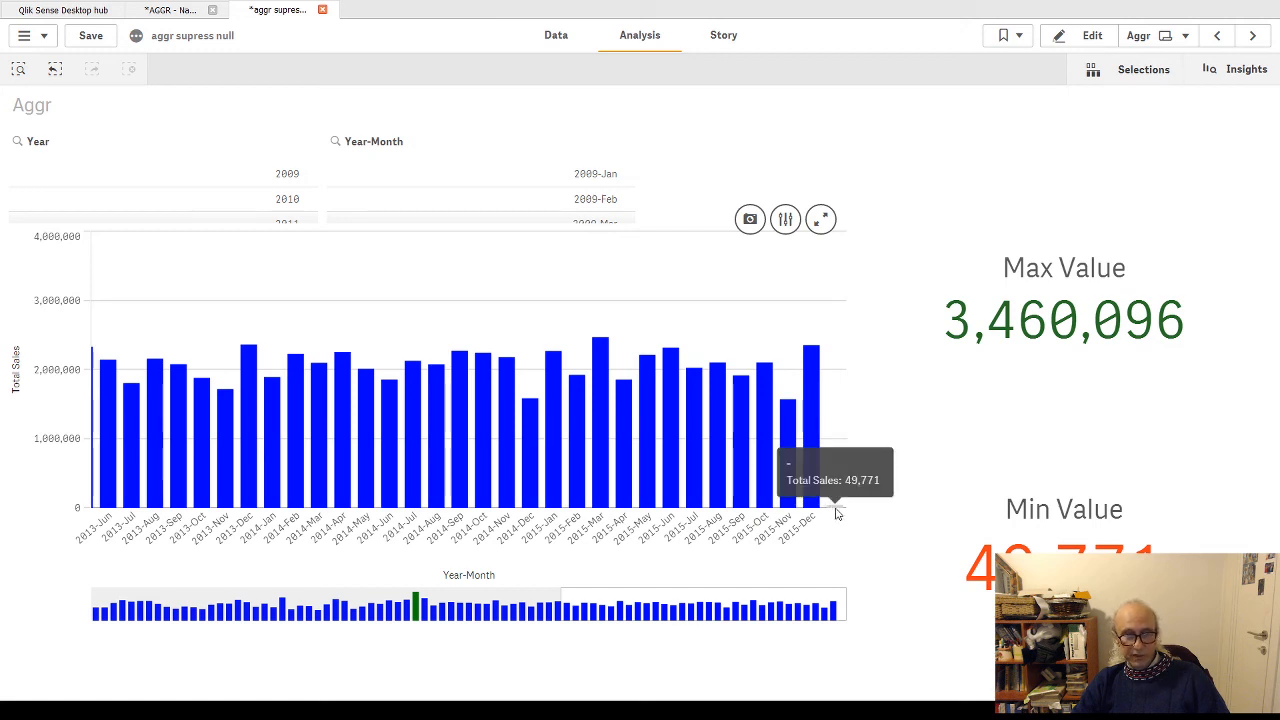
Edit the sheet to exclude null values from the bar chart's Year-Month dimension, and finish editing
{"action": "left_click", "coordinate": [1080, 36]}
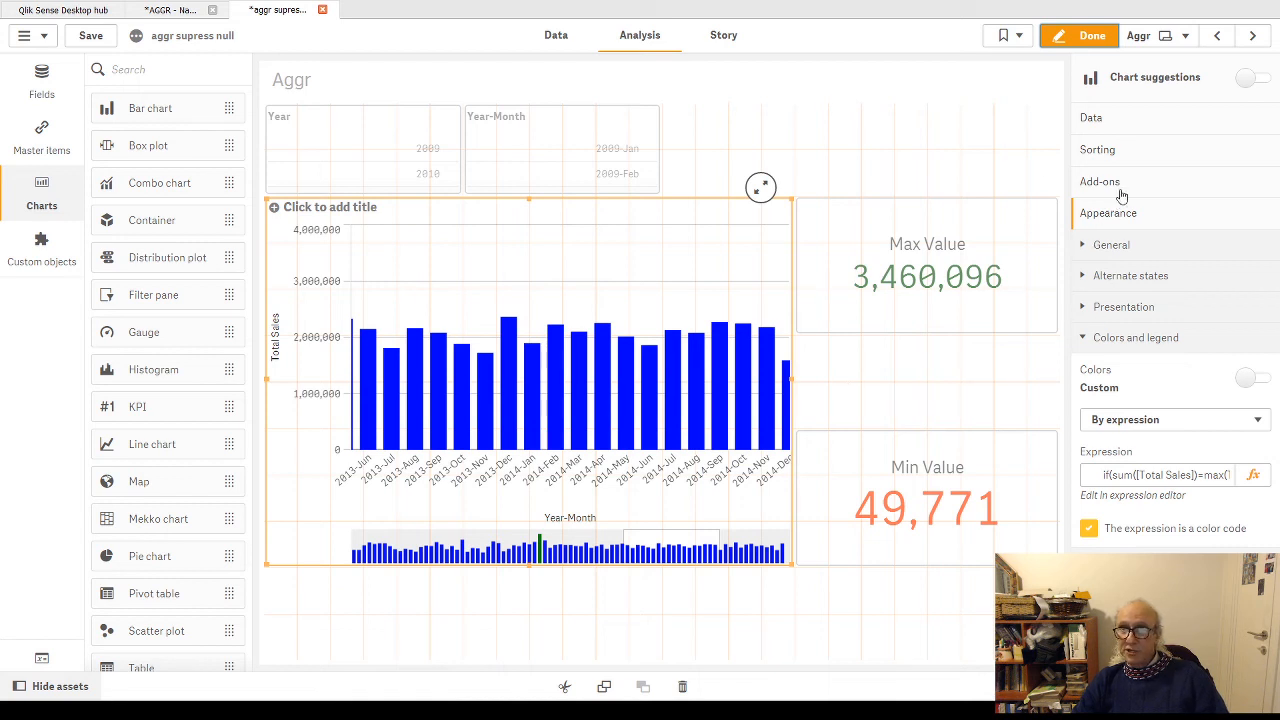
{"action": "left_click", "coordinate": [1134, 119]}
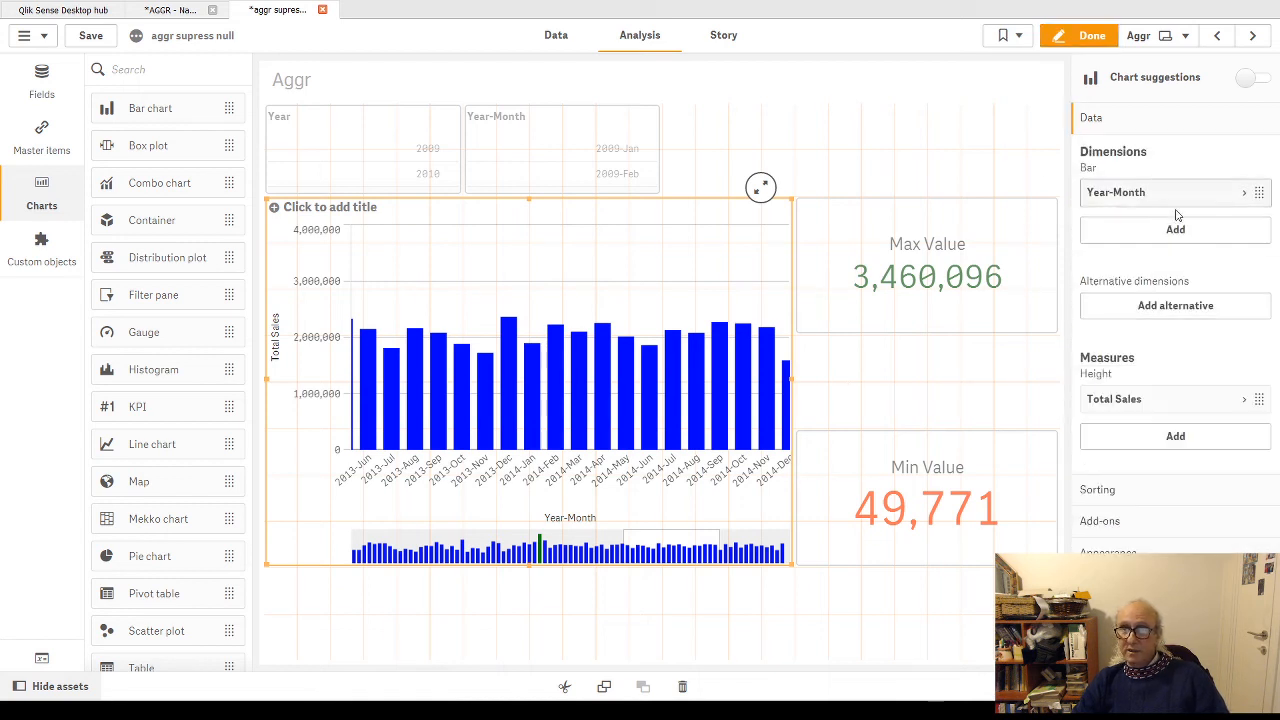
{"action": "left_click", "coordinate": [1245, 400]}
{"action": "scroll", "coordinate": [1180, 428], "scroll_direction": "down", "scroll_amount": 2}
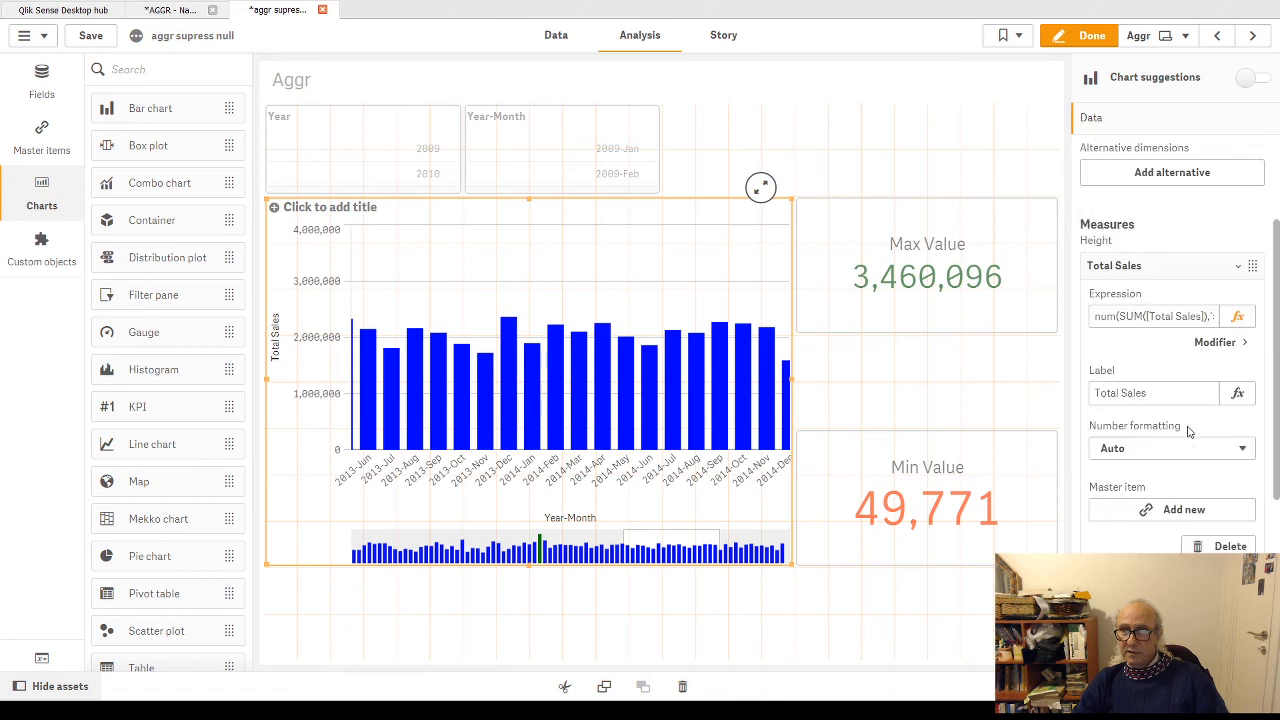
{"action": "scroll", "coordinate": [1188, 257], "scroll_direction": "up", "scroll_amount": 2}
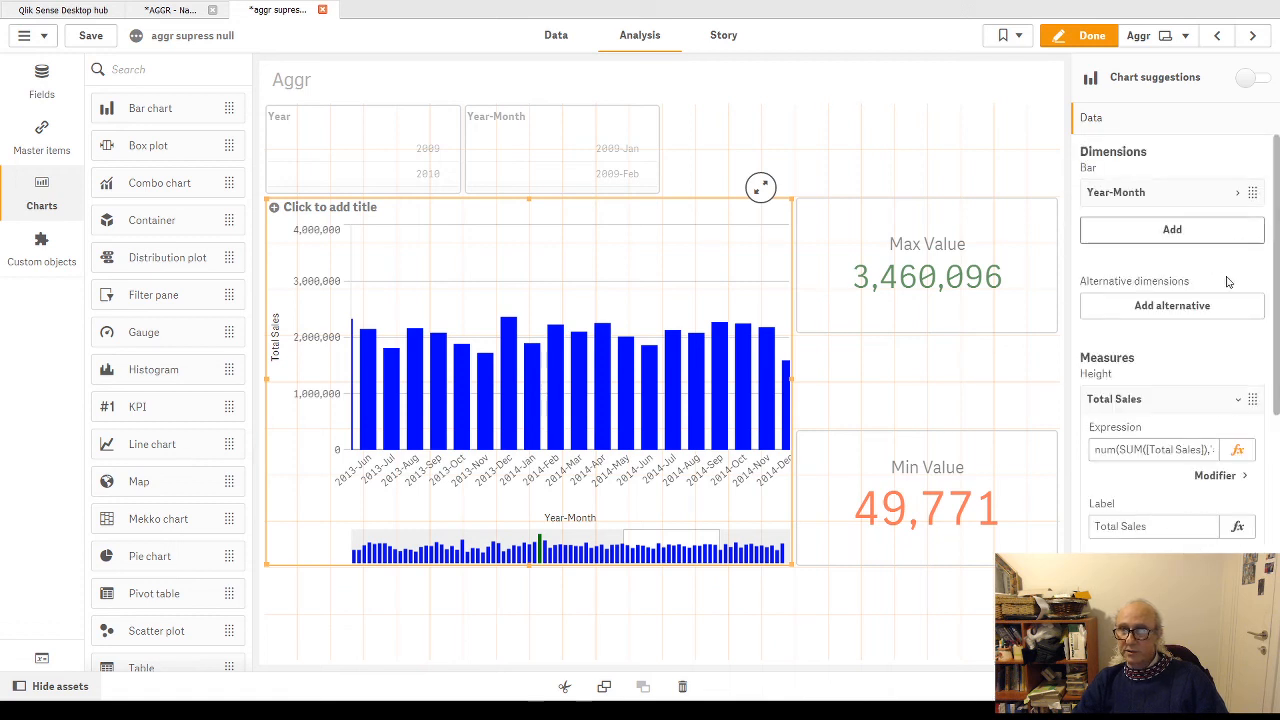
{"action": "left_click", "coordinate": [1238, 400]}
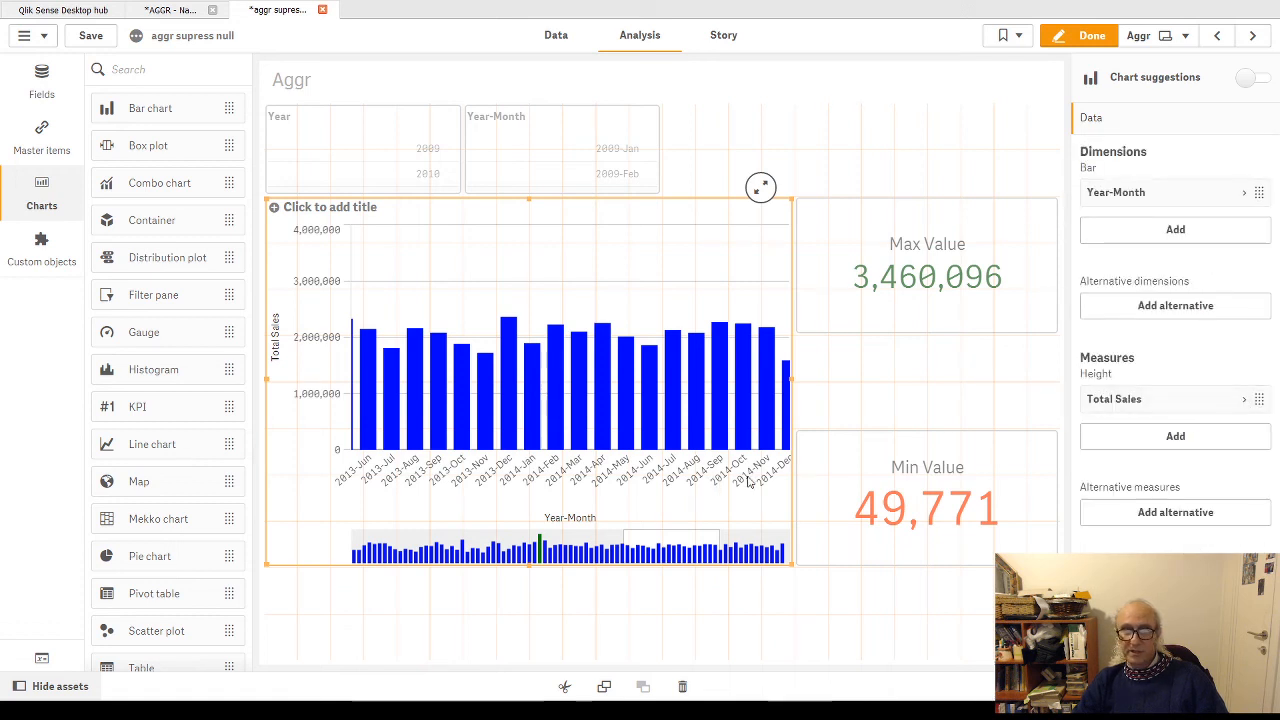
{"action": "left_click", "coordinate": [1248, 200]}
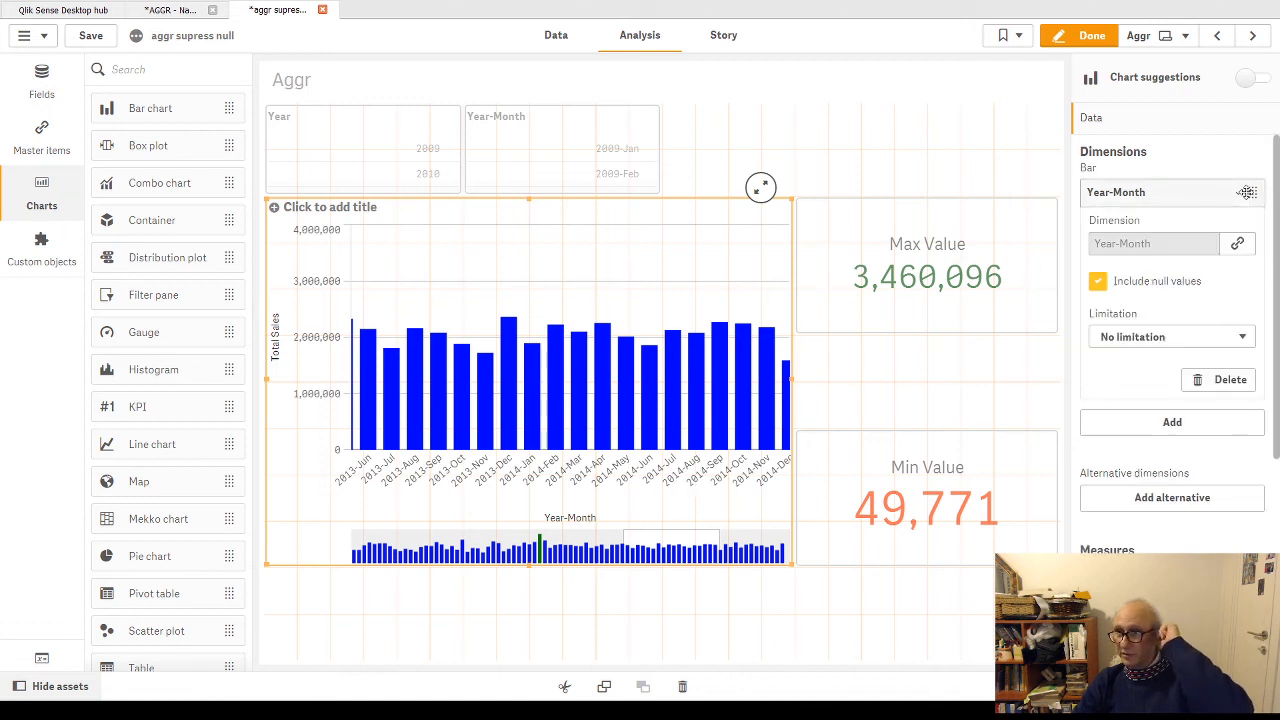
{"action": "left_click", "coordinate": [1098, 283]}
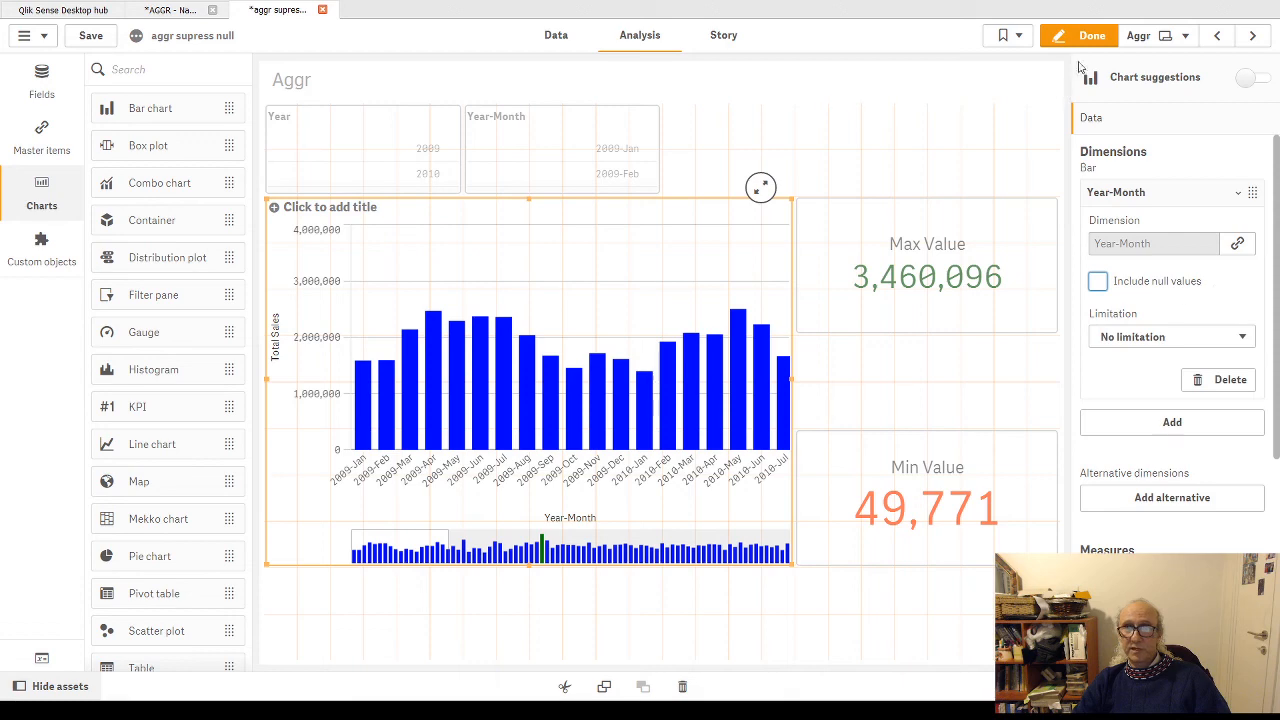
{"action": "left_click", "coordinate": [1091, 37]}
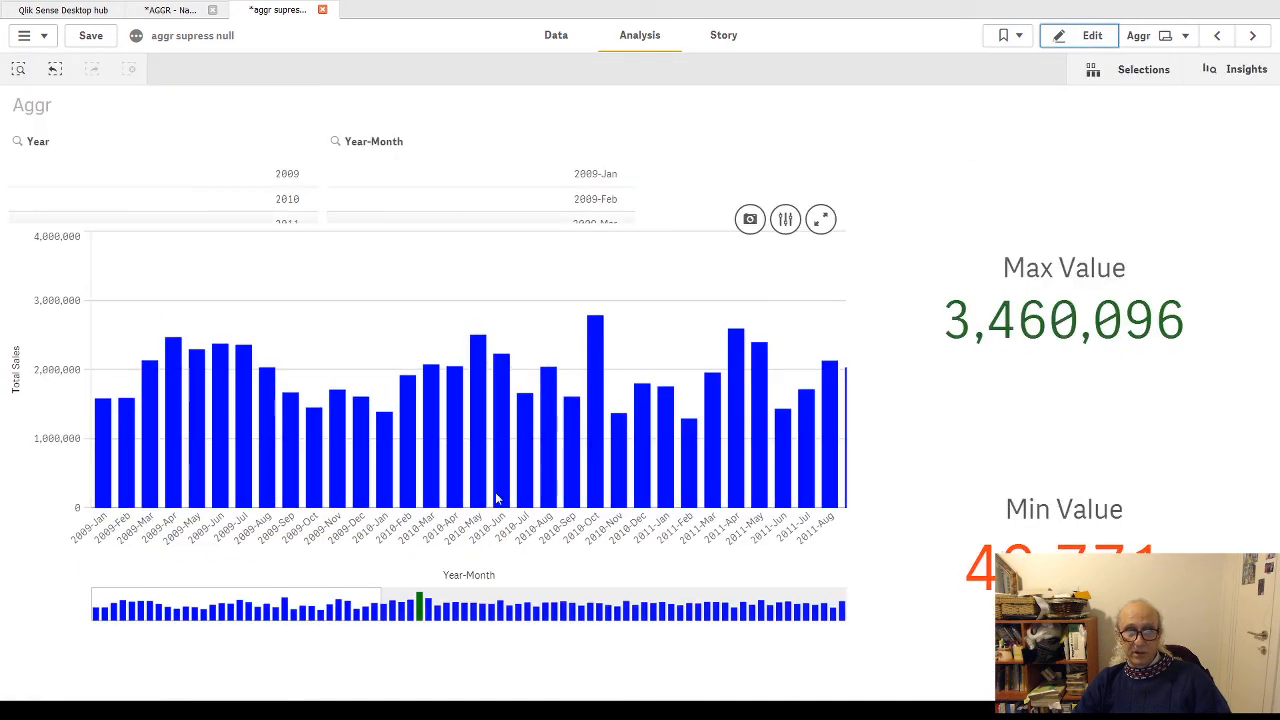
Look through the bar chart's months and compare their Total Sales with the Max Value and Min Value KPIs
{"action": "left_click_drag", "start_coordinate": [345, 608], "coordinate": [277, 626]}
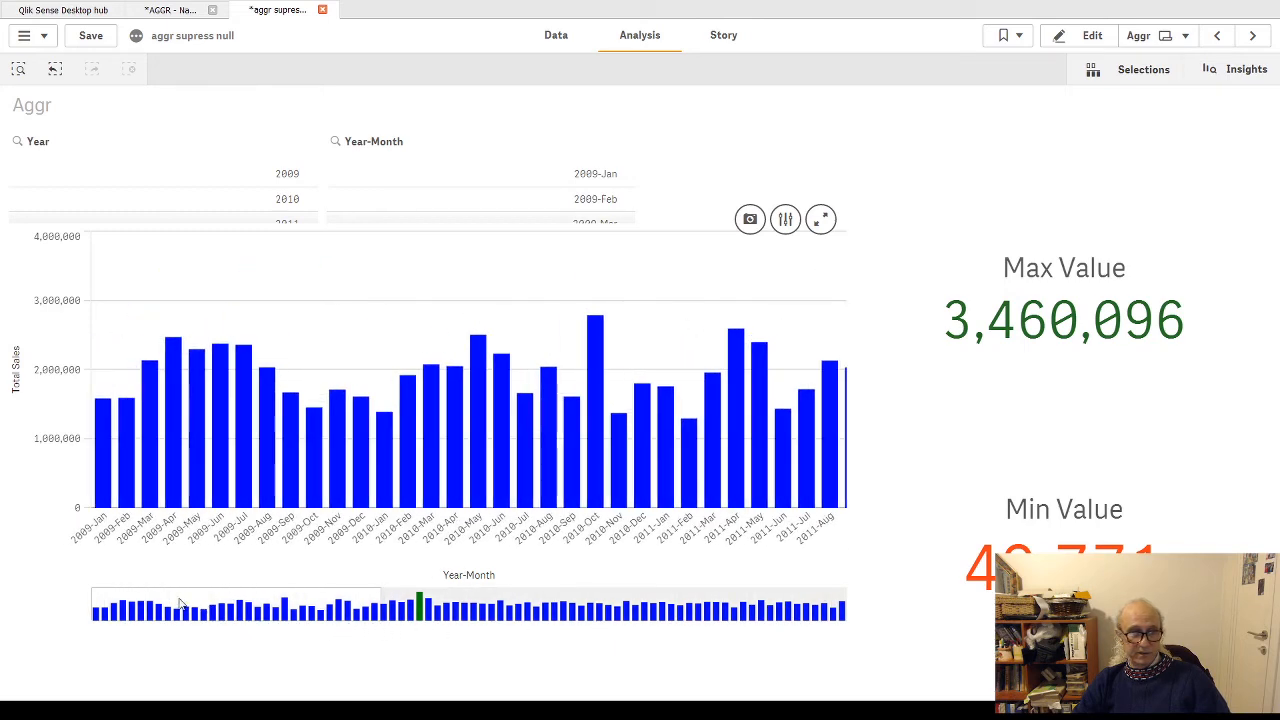
{"action": "left_click_drag", "start_coordinate": [174, 604], "coordinate": [130, 631]}
{"action": "mouse_move", "coordinate": [205, 605]}
{"action": "left_mouse_down"}
{"action": "mouse_move", "coordinate": [590, 600]}
{"action": "mouse_move", "coordinate": [95, 600]}
{"action": "mouse_move", "coordinate": [777, 610]}
{"action": "mouse_move", "coordinate": [355, 610]}
{"action": "mouse_move", "coordinate": [198, 625]}
{"action": "left_mouse_up"}
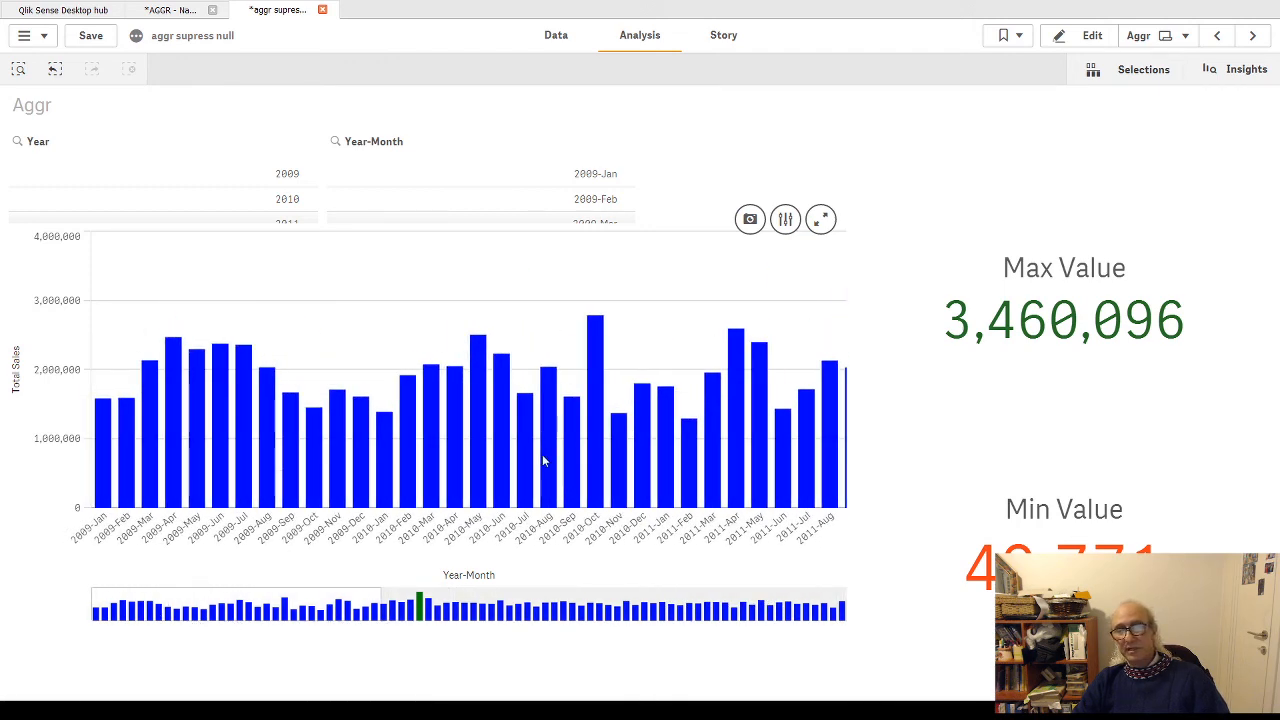
{"action": "mouse_move", "coordinate": [544, 458]}
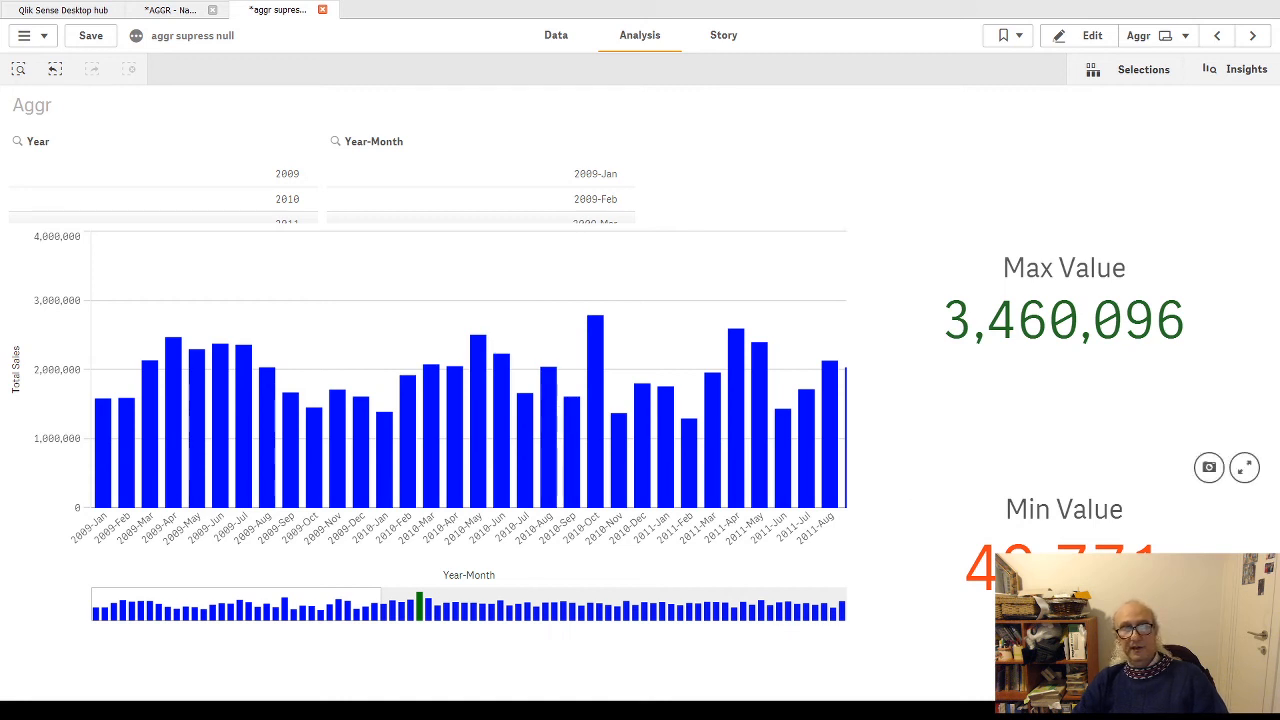
{"action": "mouse_move", "coordinate": [506, 474]}
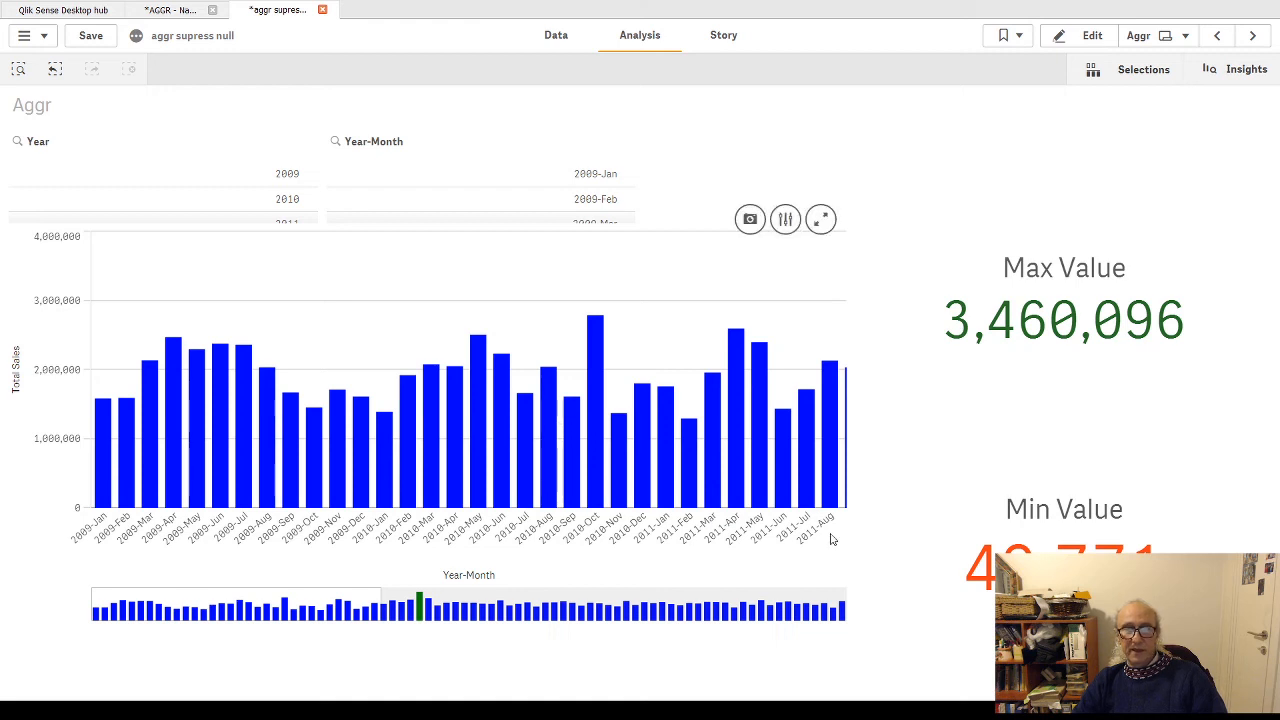
{"action": "left_click_drag", "start_coordinate": [364, 600], "coordinate": [447, 600]}
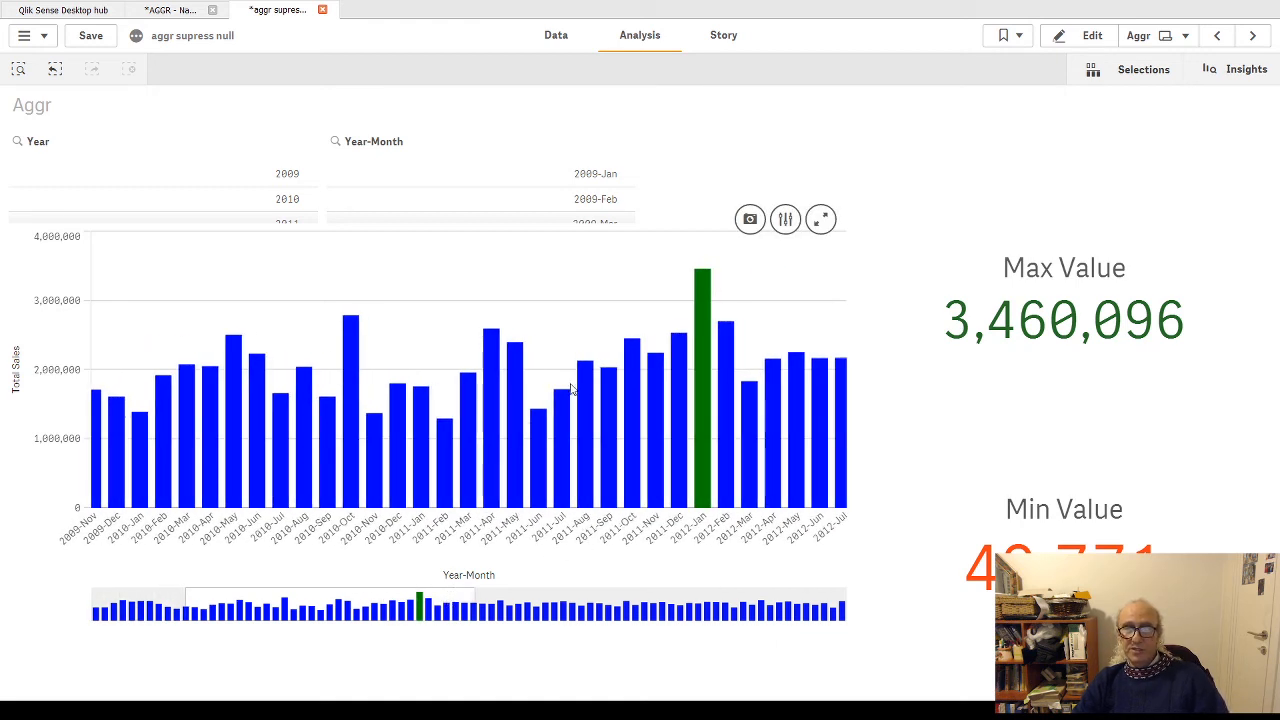
{"action": "left_click_drag", "start_coordinate": [445, 612], "coordinate": [248, 607]}
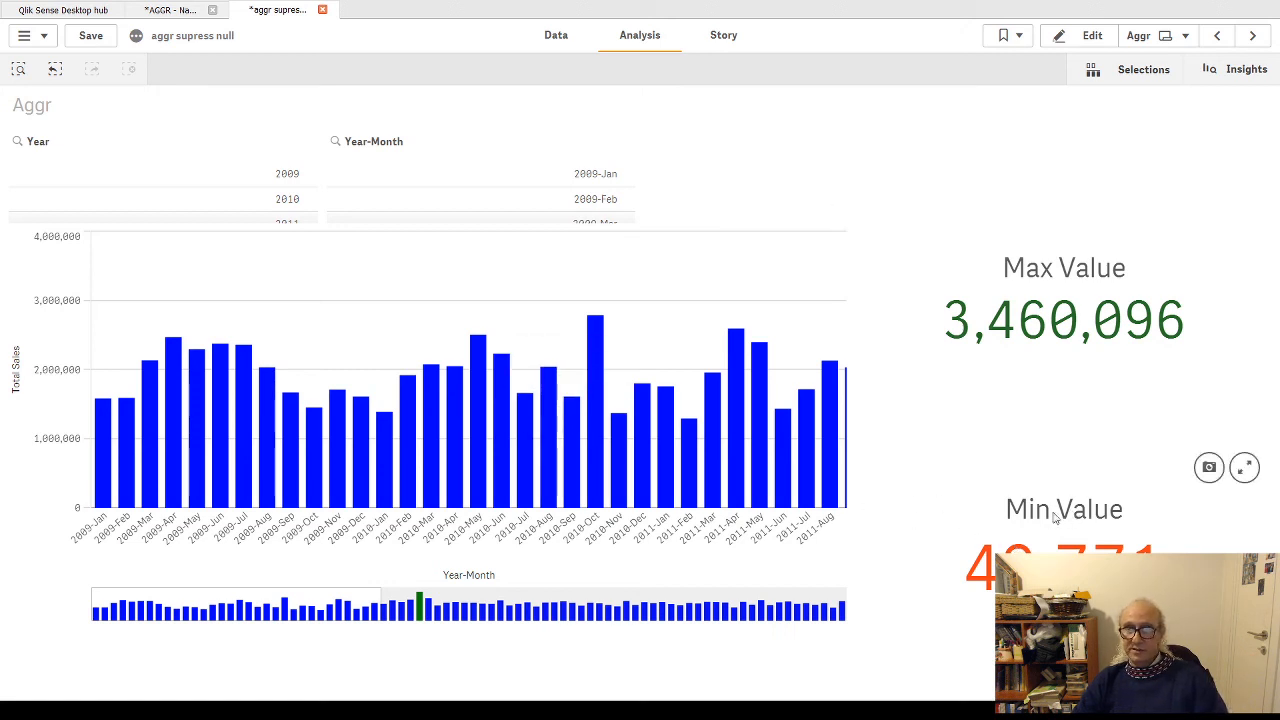
Reopen the sheet for editing and review the expression of the bar chart's Total Sales measure
{"action": "left_click", "coordinate": [1062, 38]}
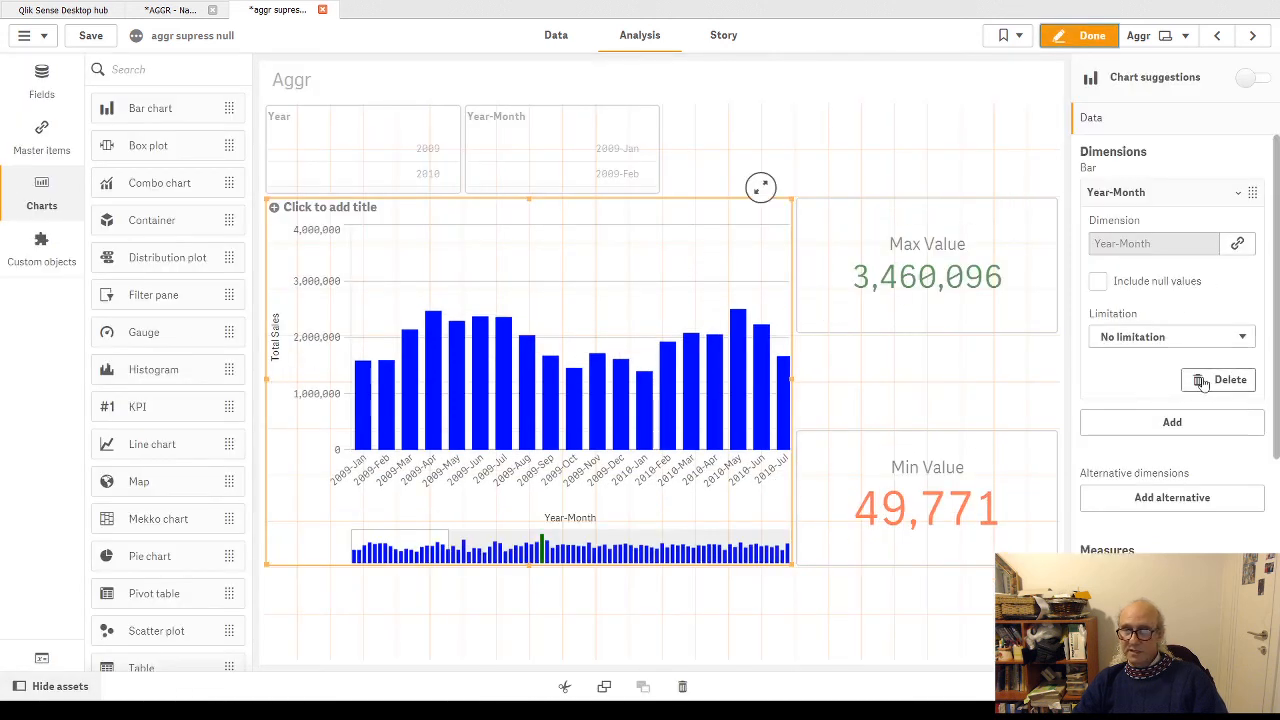
{"action": "scroll", "coordinate": [1180, 445], "scroll_direction": "down", "scroll_amount": 3}
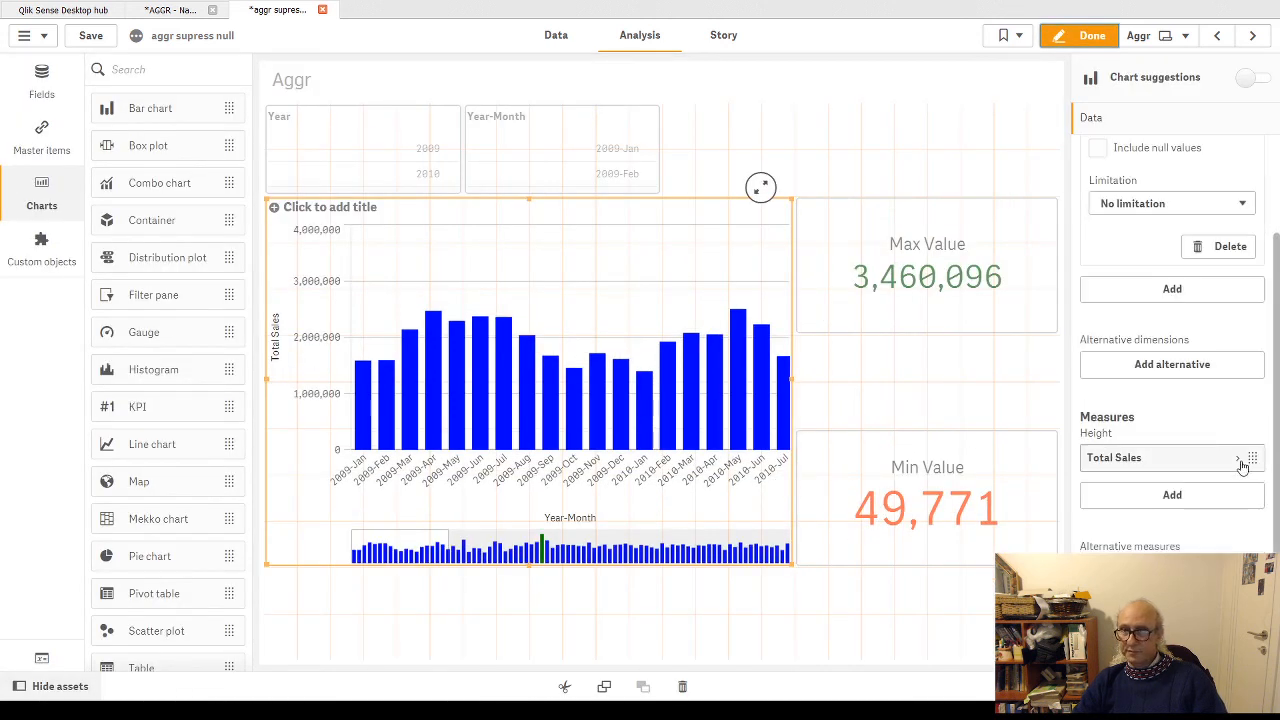
{"action": "left_click", "coordinate": [1241, 462]}
{"action": "left_click", "coordinate": [1238, 511]}
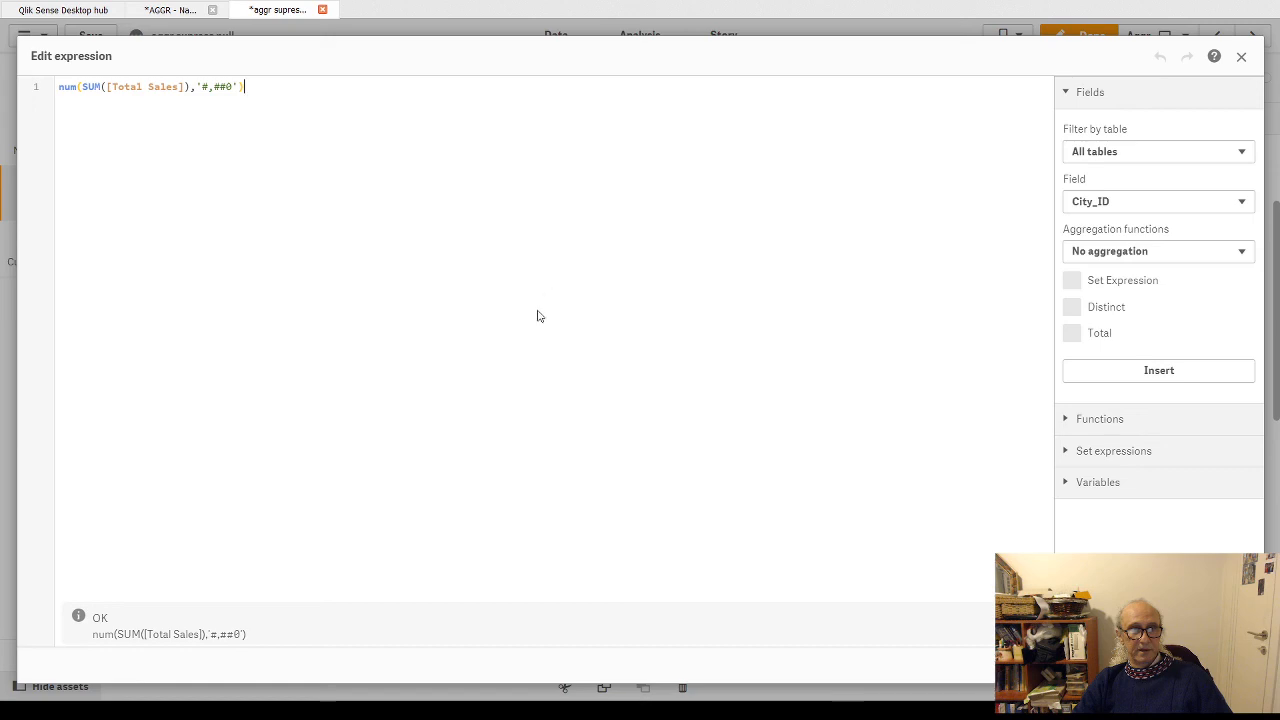
{"action": "key", "text": "Escape"}
Open the Min Value KPI's measure expression and examine its min function and the [Year-Month Num] dimension in aggr
{"action": "left_click", "coordinate": [1030, 417]}
{"action": "left_click", "coordinate": [1035, 455]}
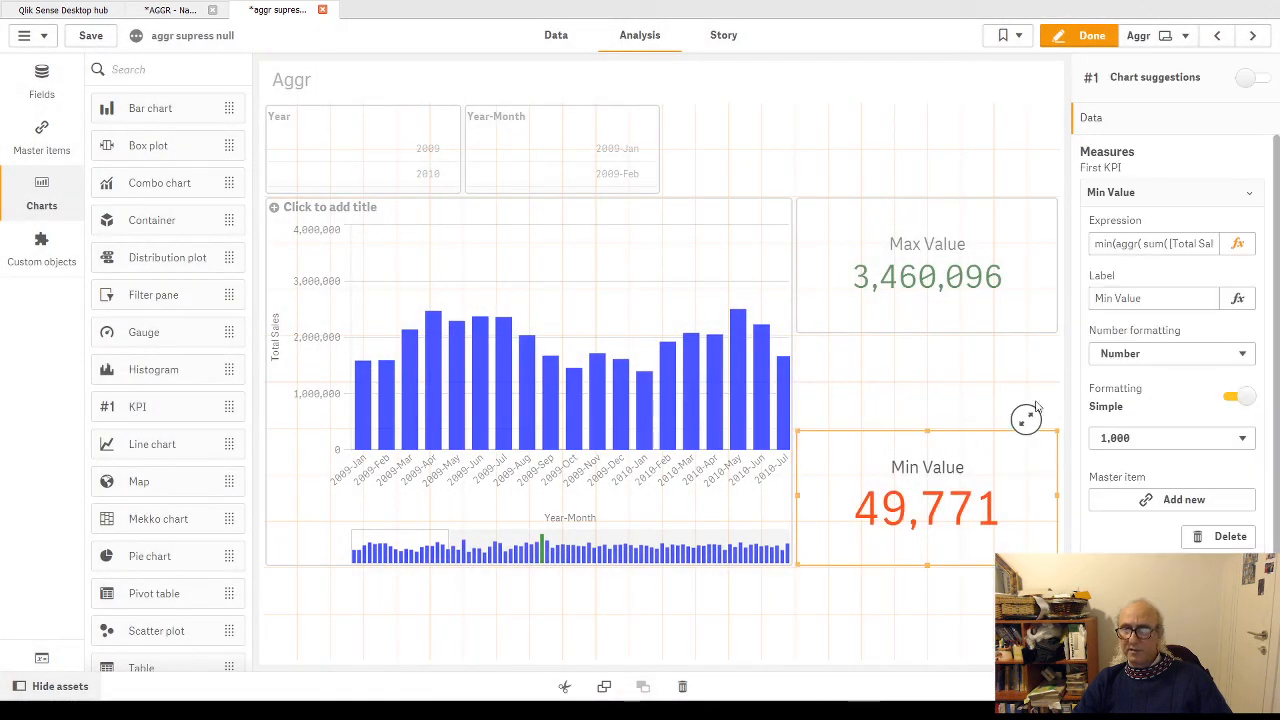
{"action": "left_click", "coordinate": [1237, 243]}
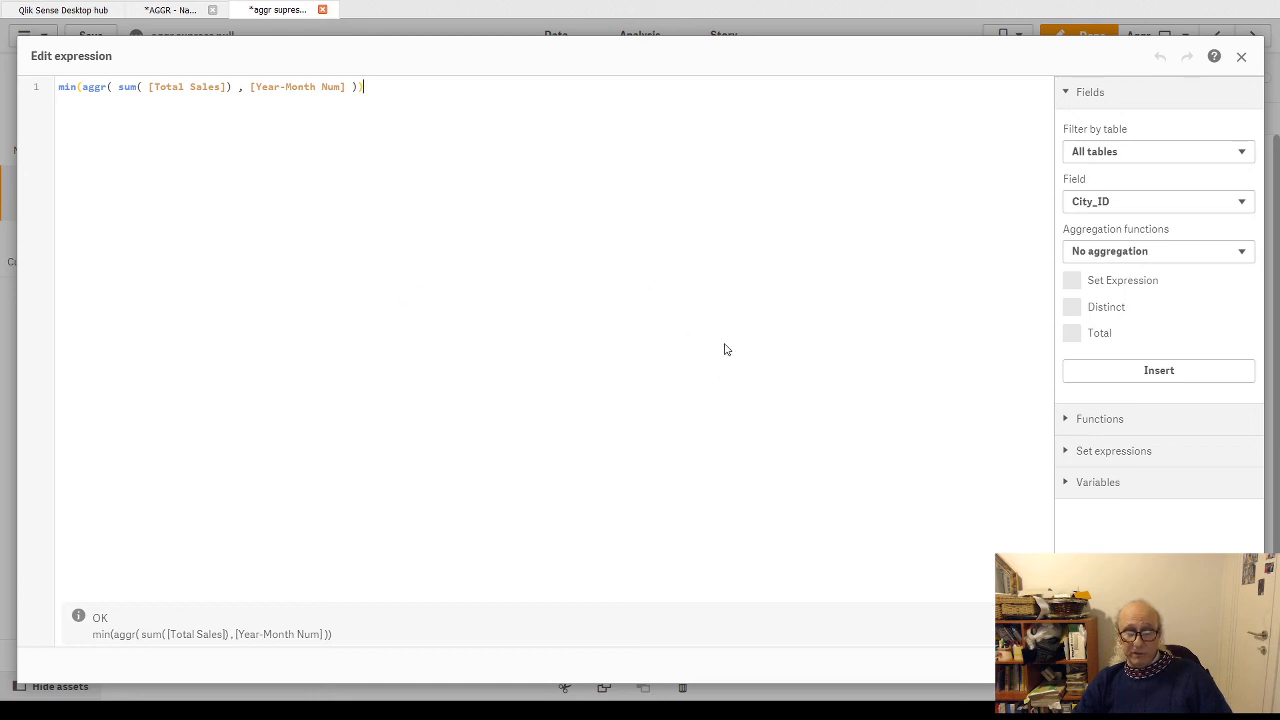
{"action": "key", "text": "Escape"}
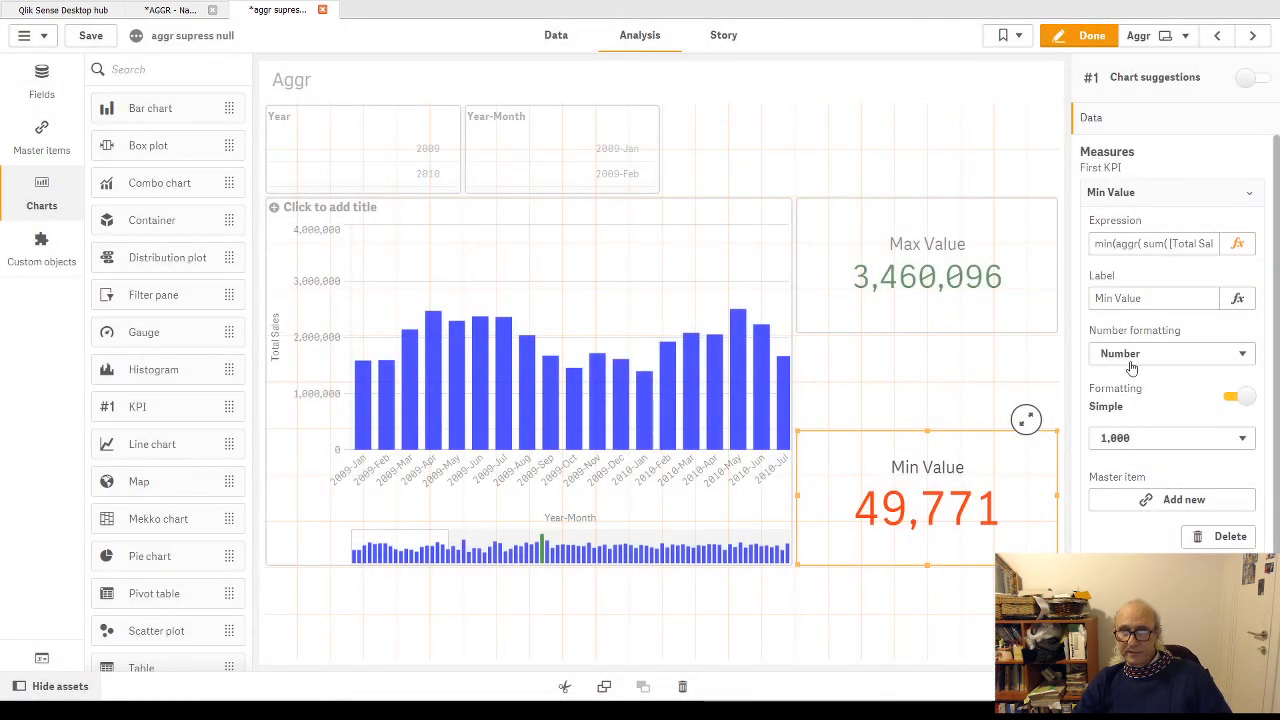
{"action": "left_click", "coordinate": [1237, 243]}
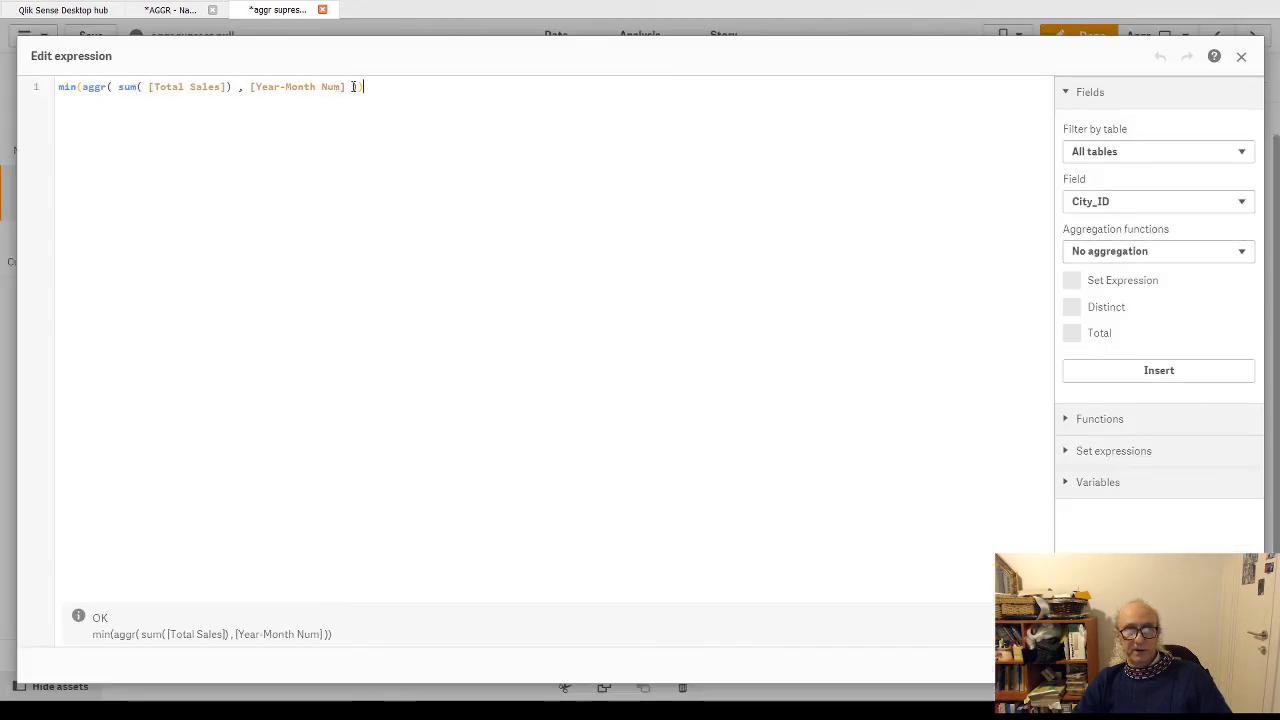
{"action": "double_click", "coordinate": [64, 87]}
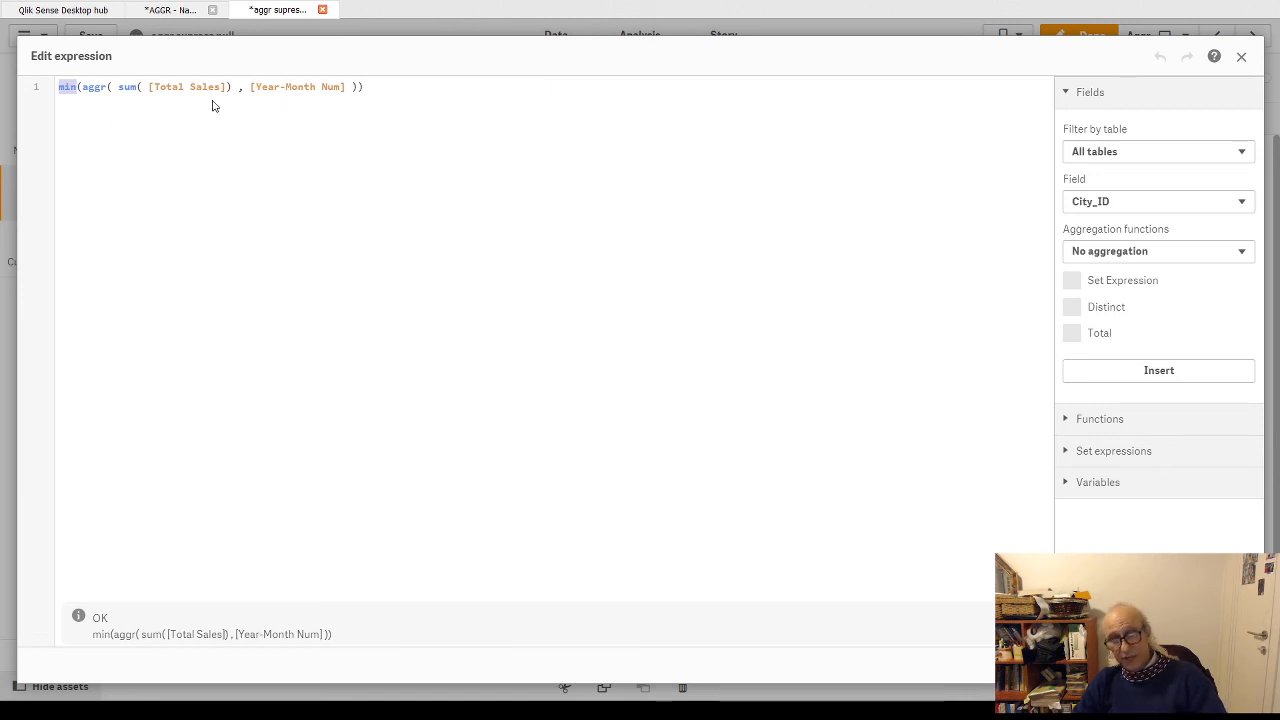
{"action": "left_click_drag", "start_coordinate": [249, 87], "coordinate": [345, 88]}
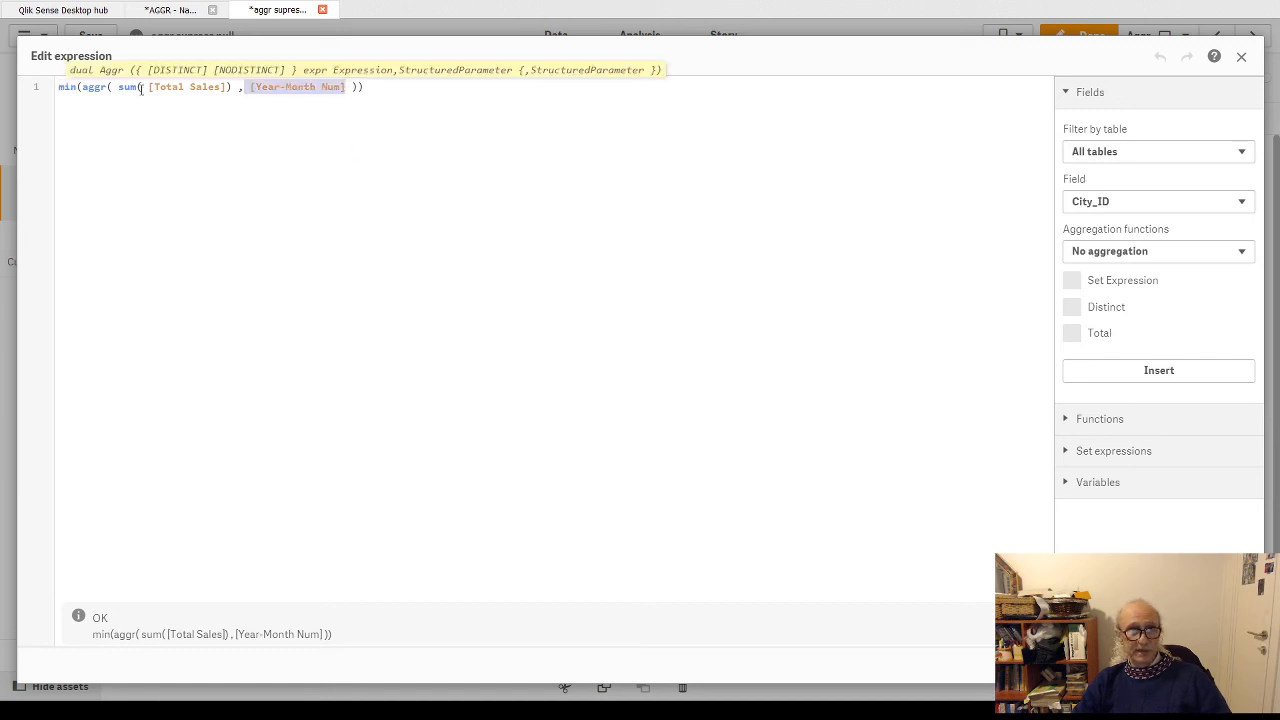
Insert a set expression {<>} inside min, before aggr, and copy [Year-Month Num] into it as the field
{"action": "left_click", "coordinate": [80, 87]}
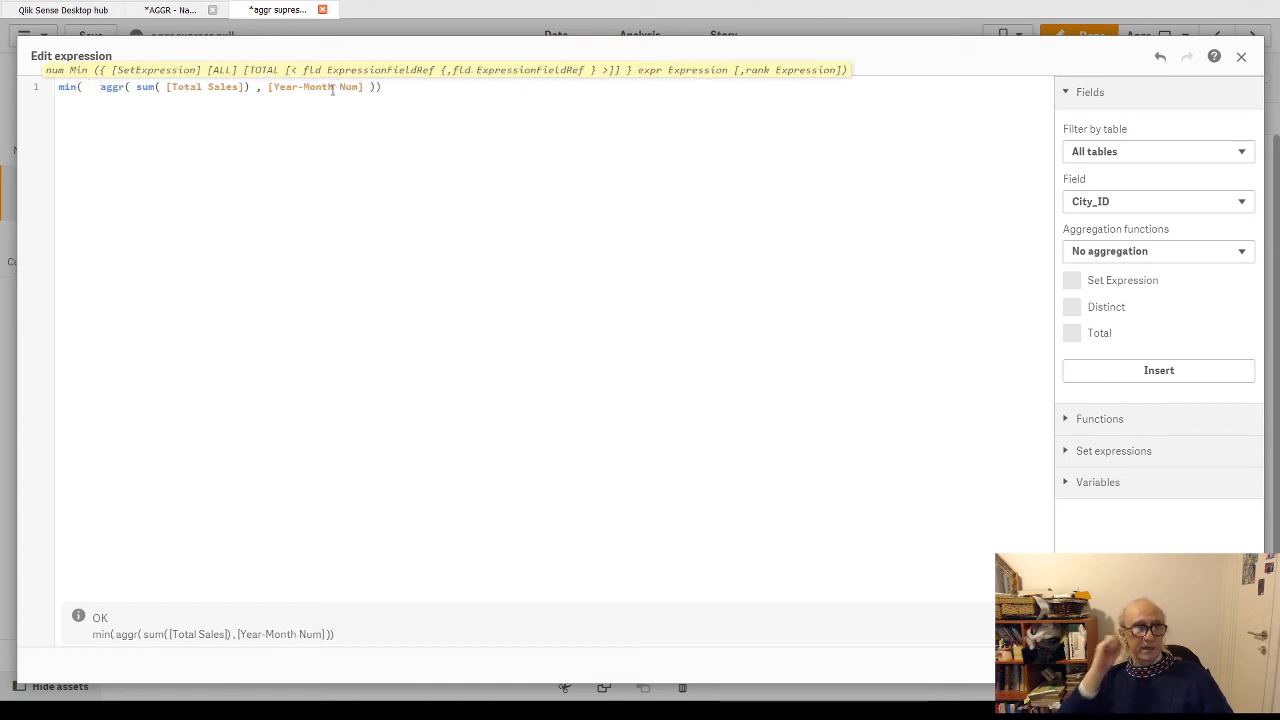
{"action": "type", "text": "{<>}"}
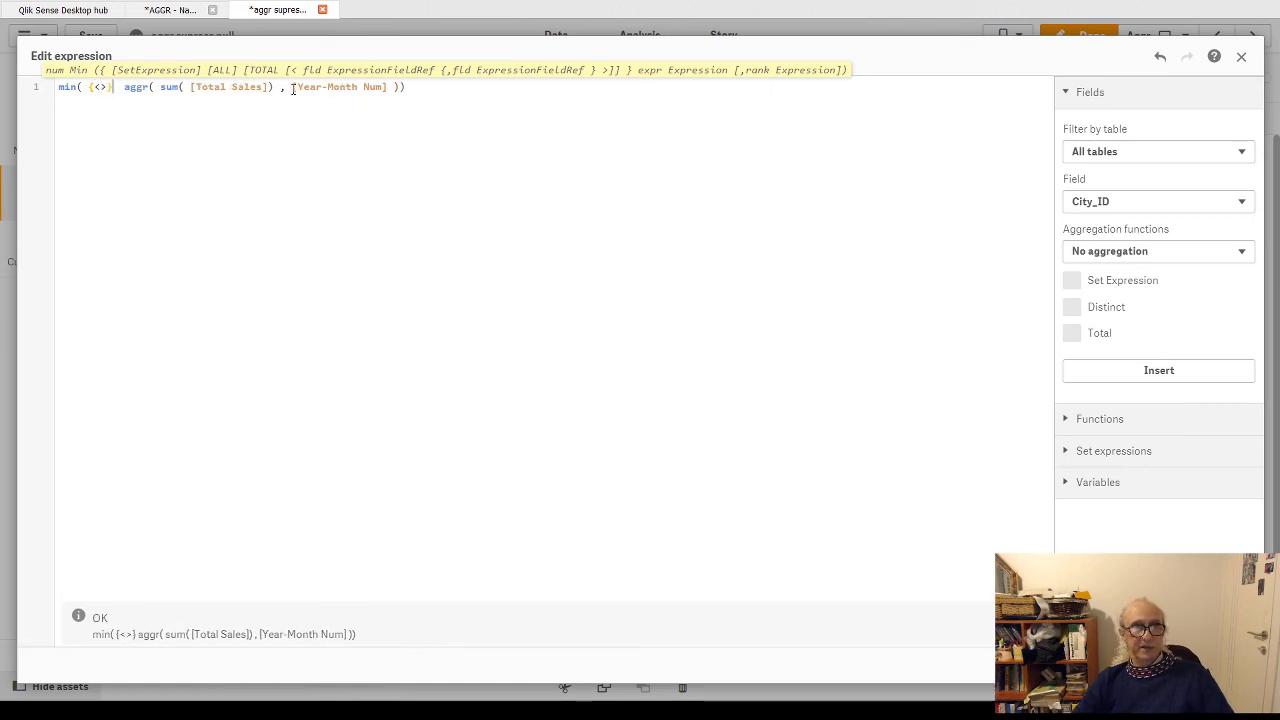
{"action": "left_click_drag", "start_coordinate": [293, 87], "coordinate": [390, 88]}
{"action": "key", "text": "ctrl+c"}
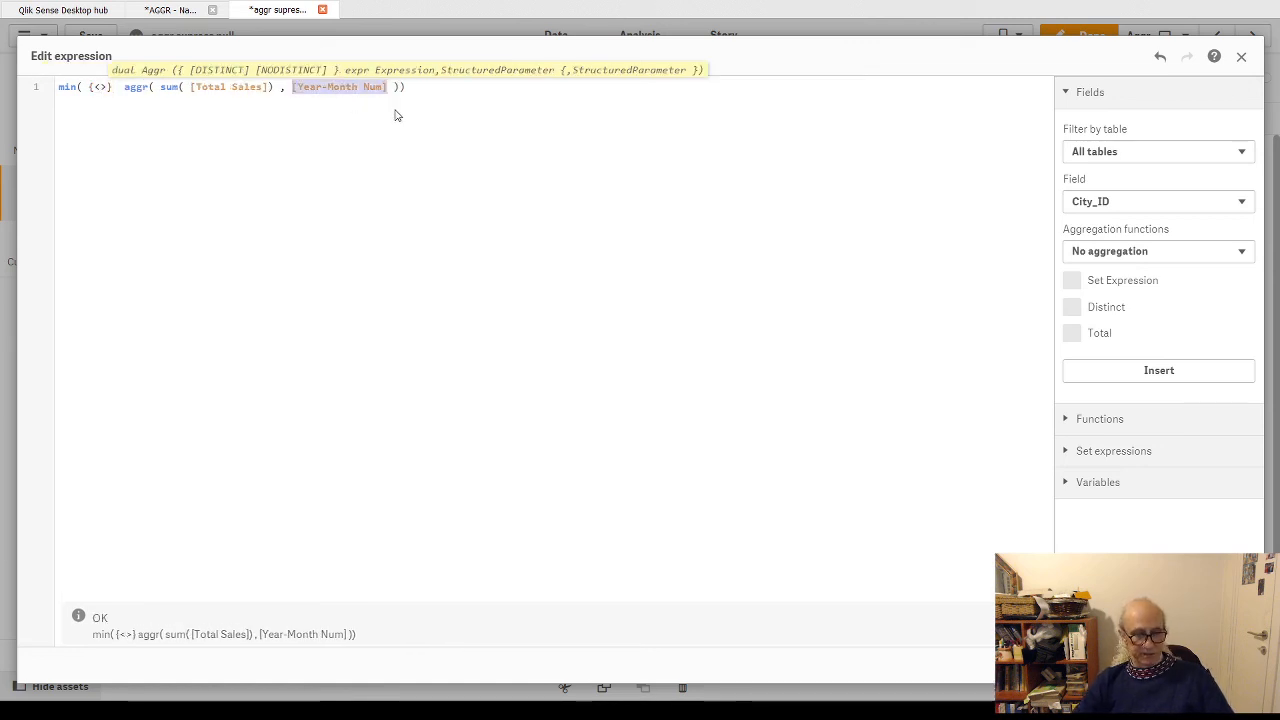
{"action": "left_click", "coordinate": [103, 87]}
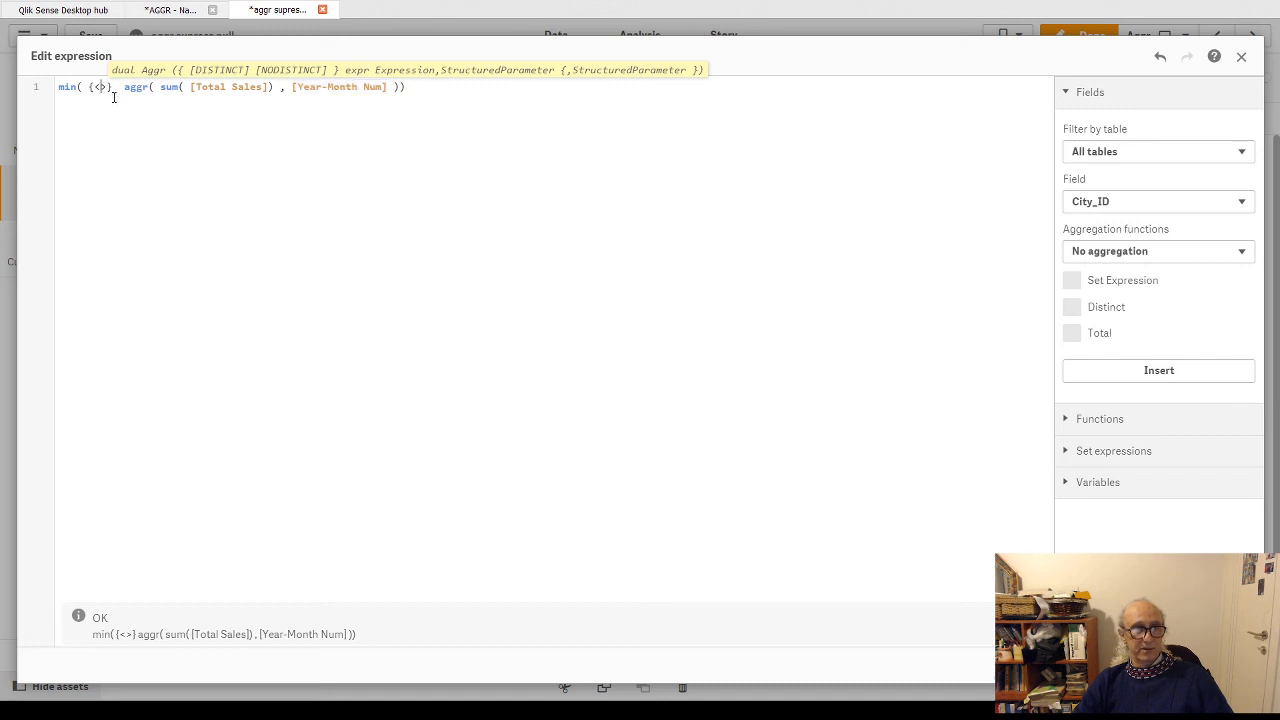
{"action": "key", "text": "ctrl+v"}
Complete the [Year-Month Num] set modifier with an empty quoted search string, ={""}
{"action": "type", "text": "={\"\""}
{"action": "type", "text": "}"}
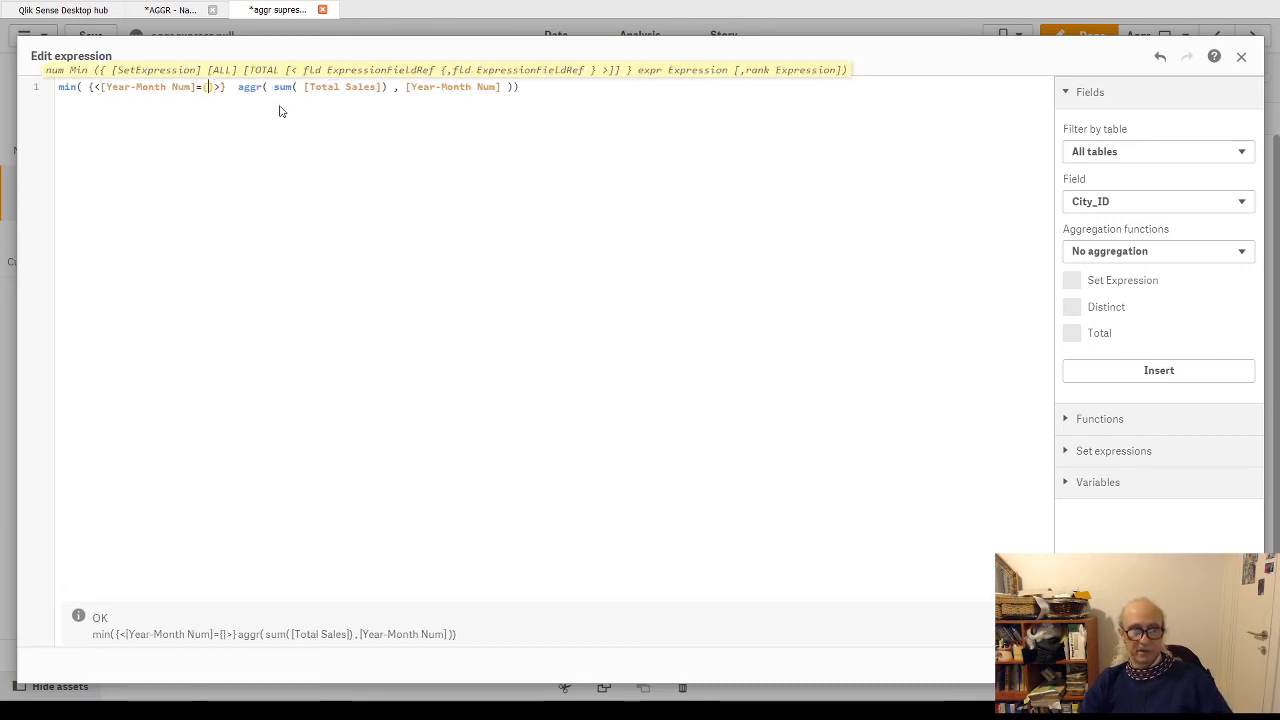
{"action": "key", "text": "Left"}
{"action": "type", "text": "\"\""}
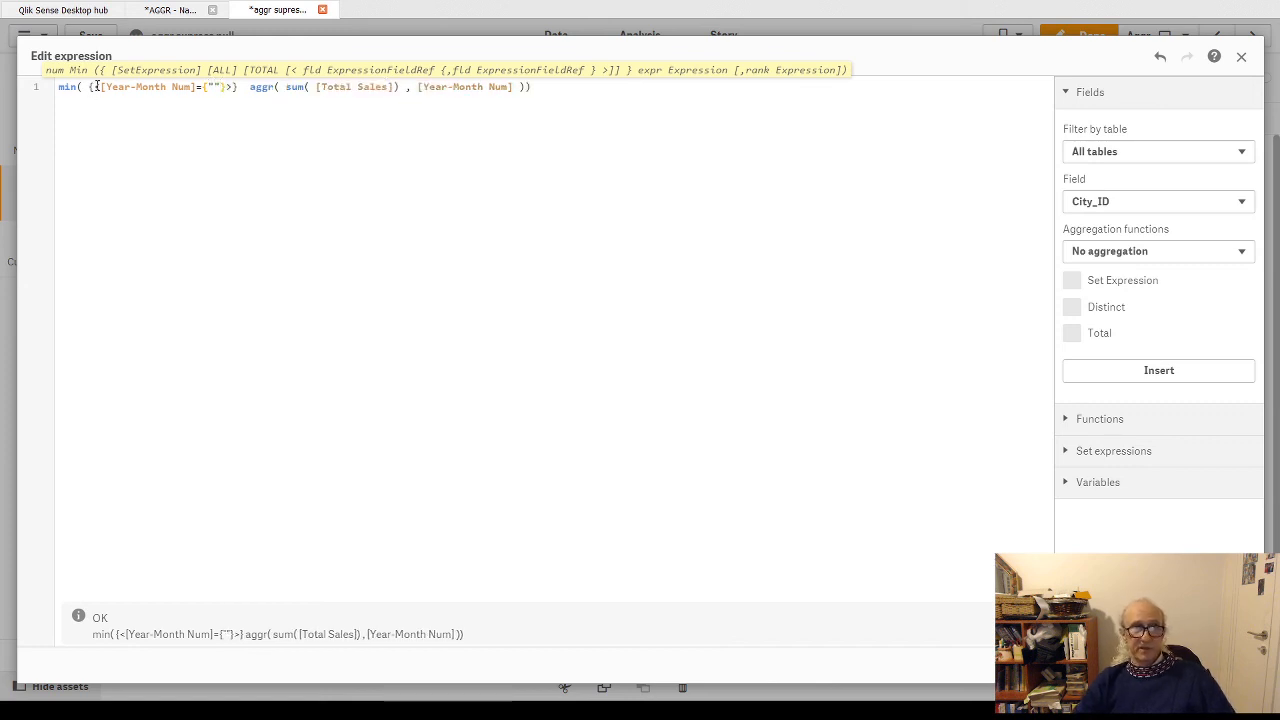
{"action": "type", "text": "$"}
{"action": "key", "text": "BackSpace"}
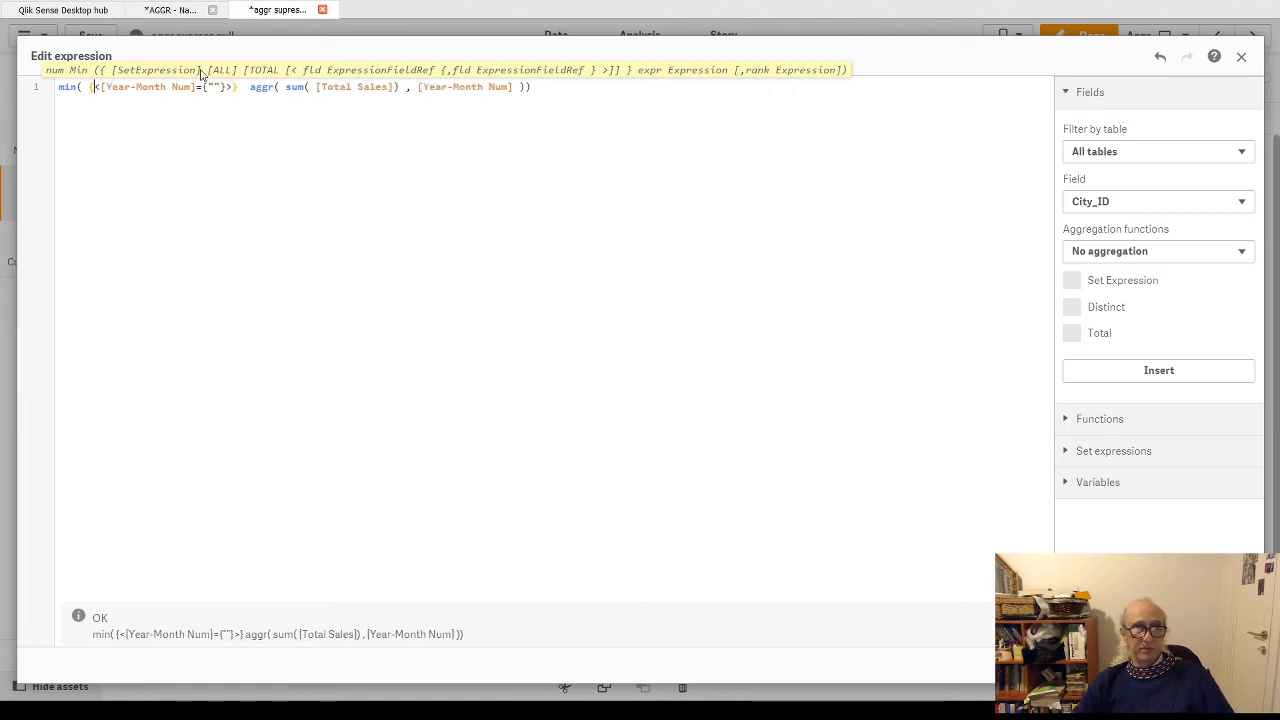
Examine the set expression's angle brackets, its [Year-Month Num] modifier, and the braces and double quotes around the value
{"action": "left_click", "coordinate": [229, 89], "text": "shift"}
{"action": "left_click", "coordinate": [232, 87]}
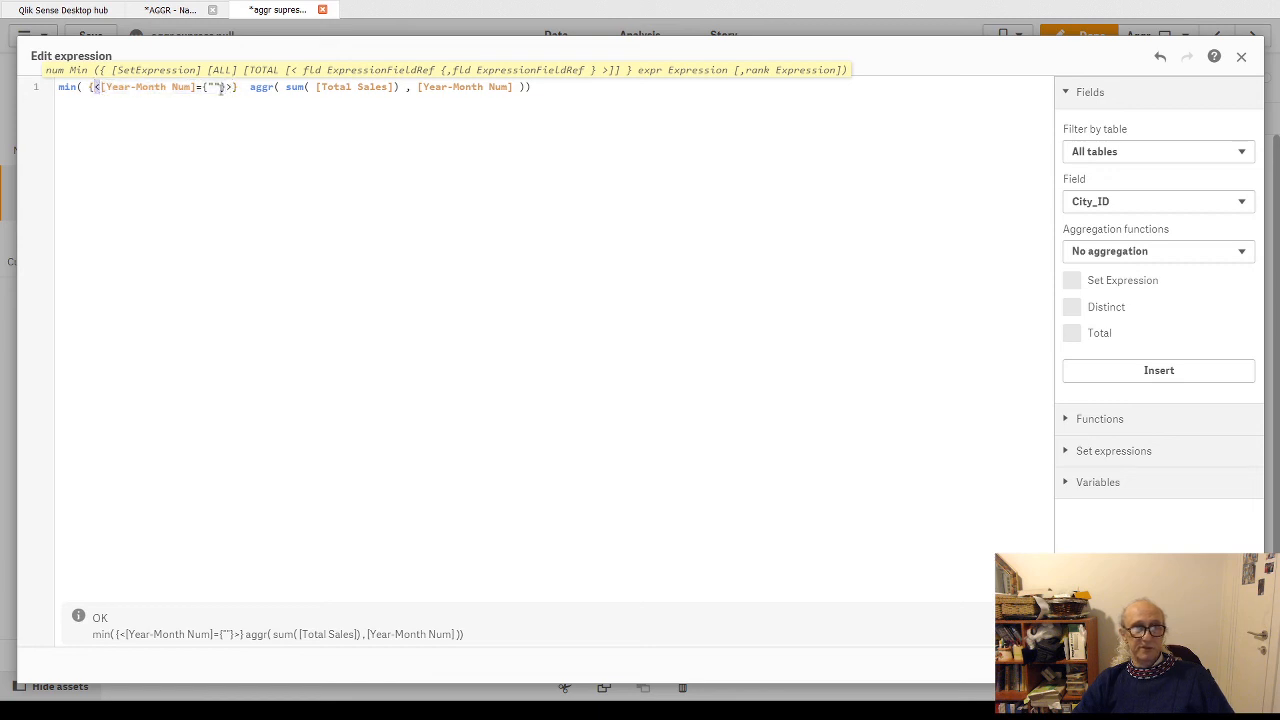
{"action": "left_click", "coordinate": [227, 88]}
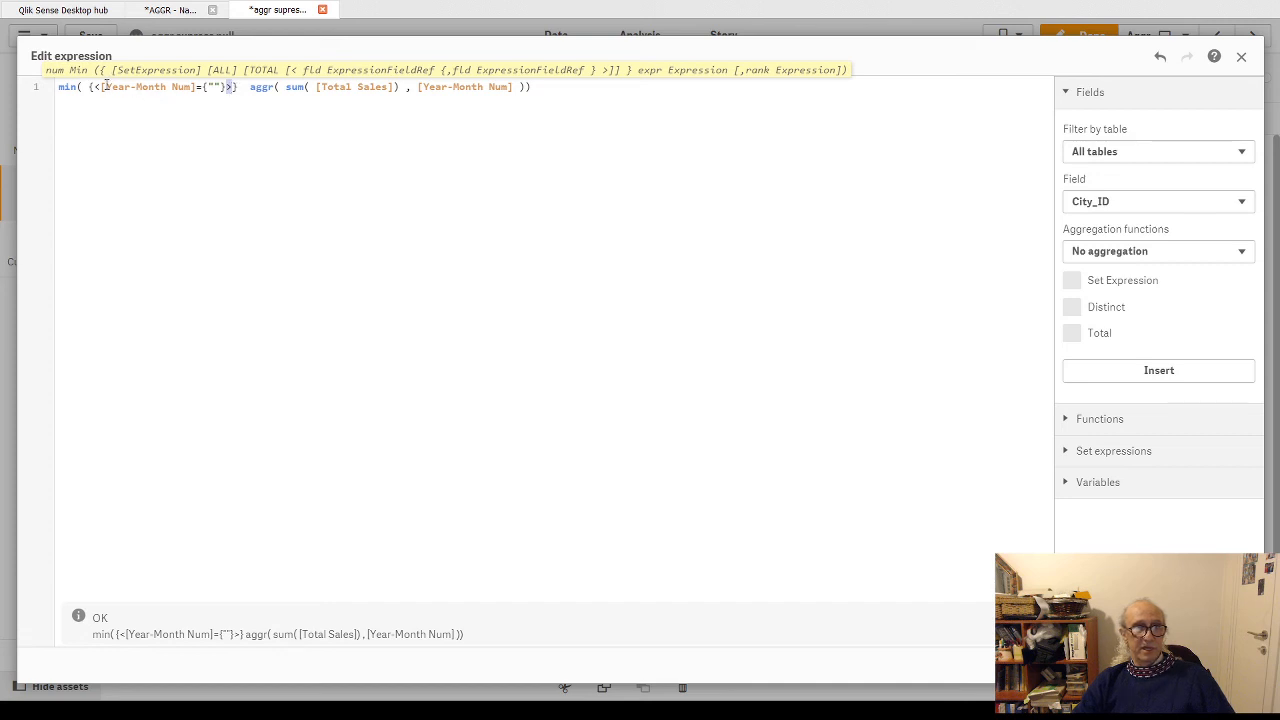
{"action": "left_click_drag", "start_coordinate": [98, 87], "coordinate": [213, 87]}
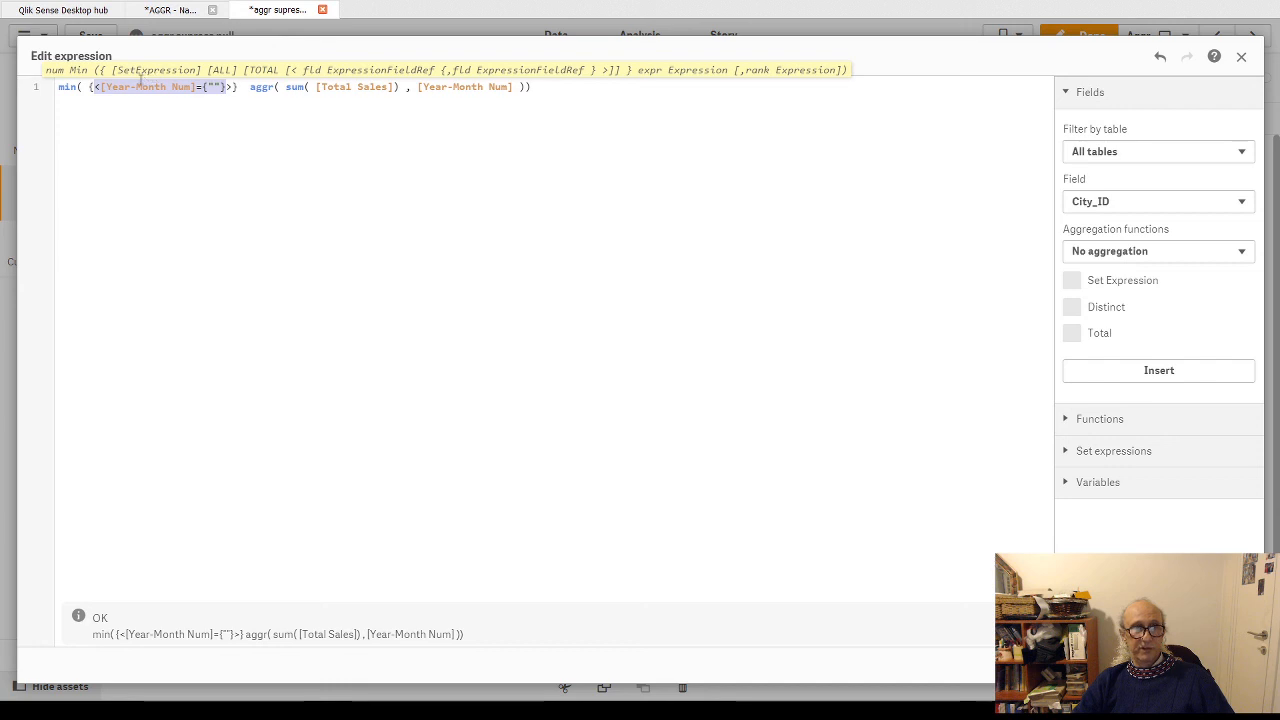
{"action": "left_click", "coordinate": [218, 87]}
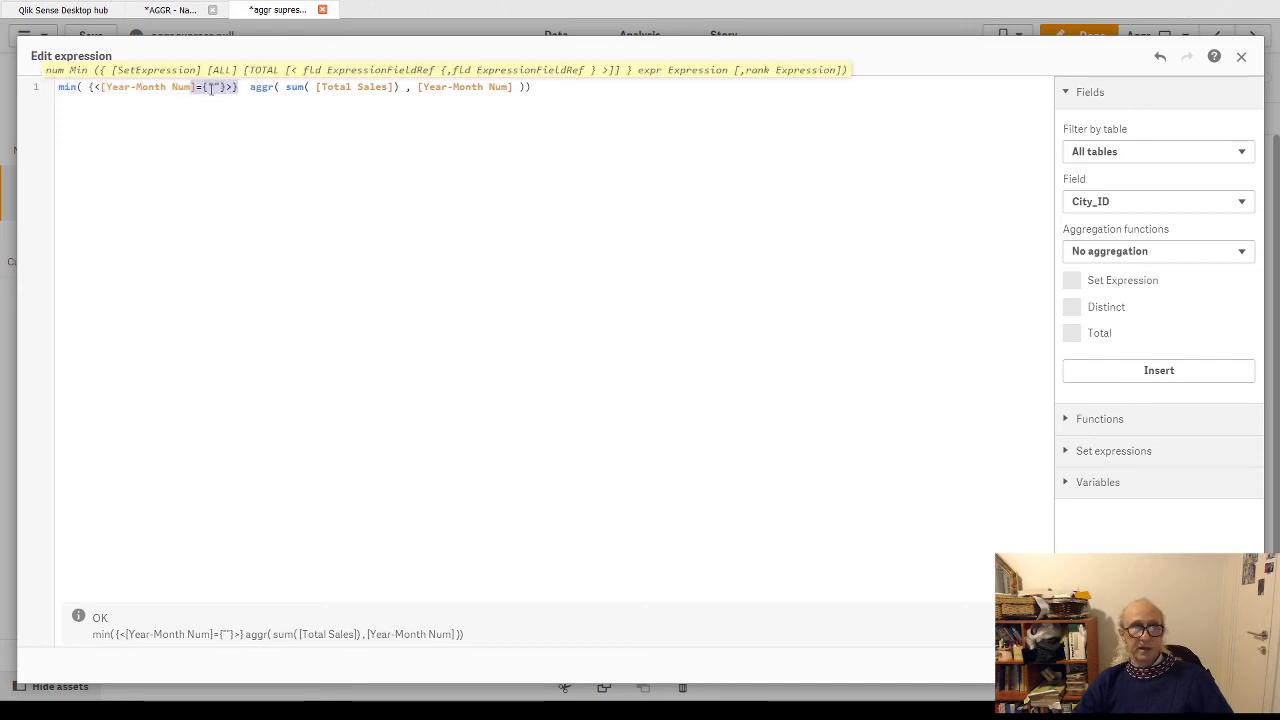
{"action": "left_click", "coordinate": [209, 87]}
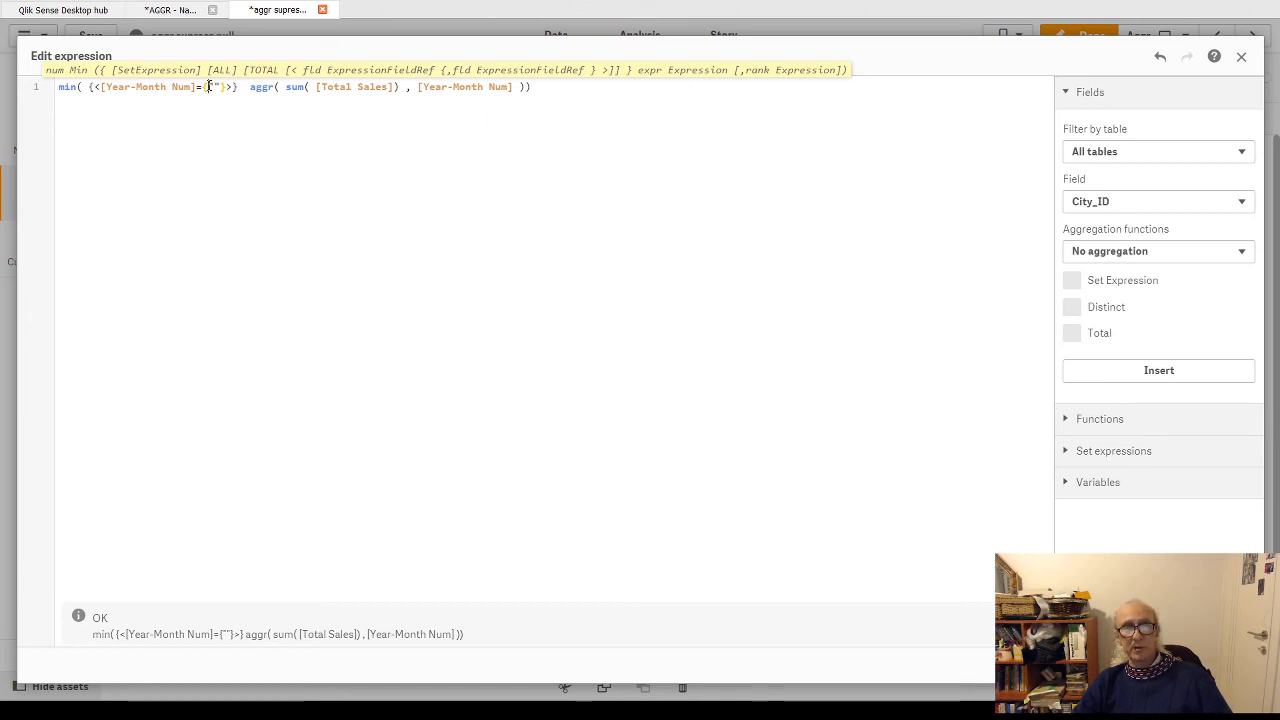
Fill the empty search string in the [Year-Month Num] set modifier with the wildcard *
{"action": "left_click", "coordinate": [229, 87]}
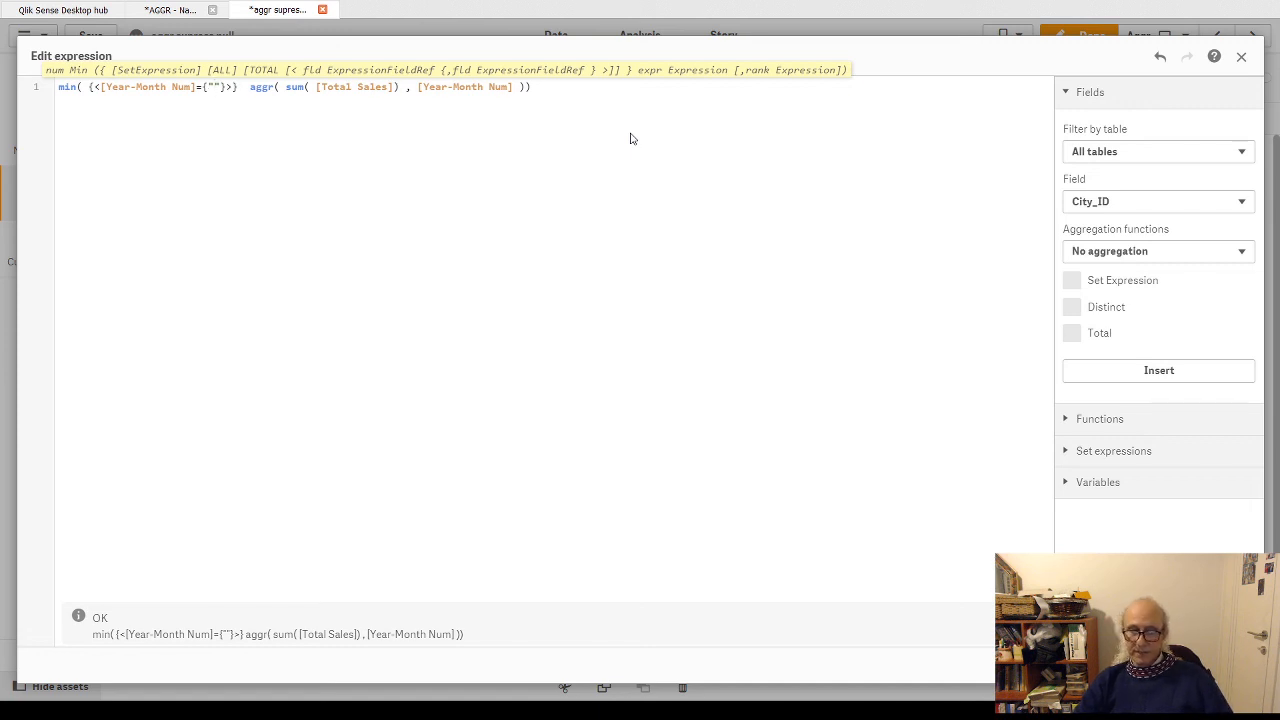
{"action": "type", "text": "*"}
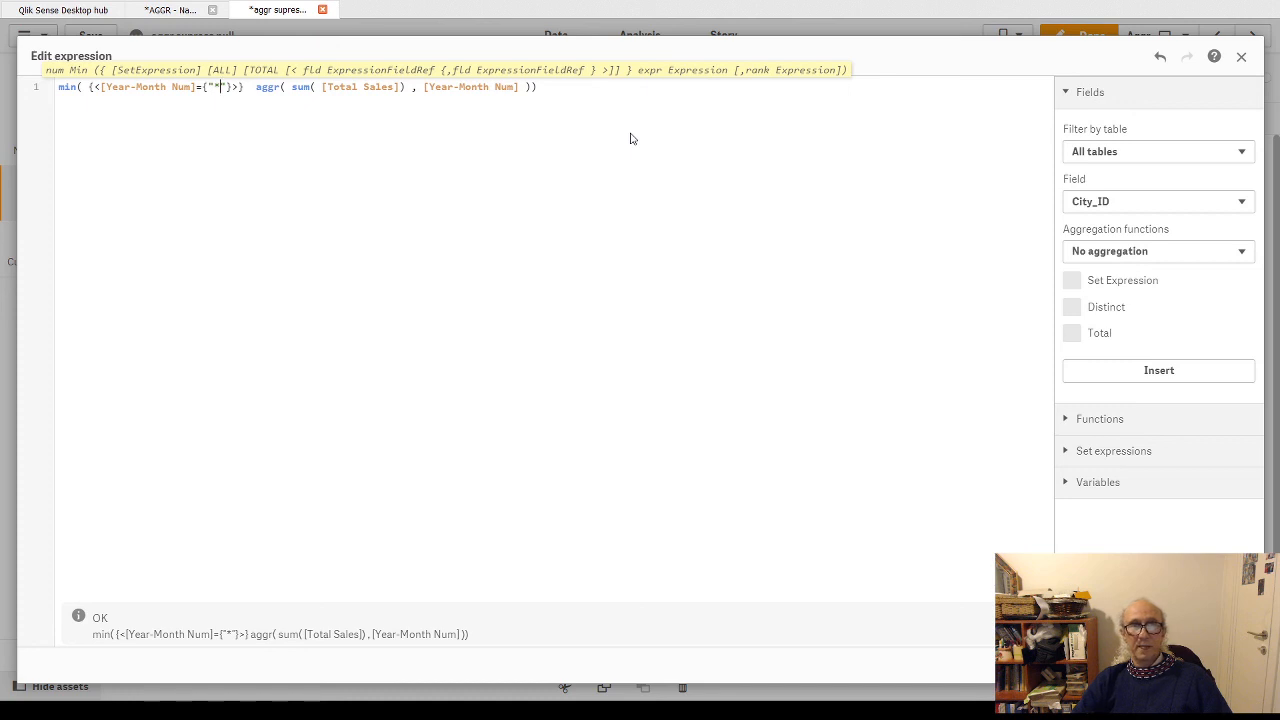
{"action": "left_click_drag", "start_coordinate": [256, 87], "coordinate": [541, 87]}
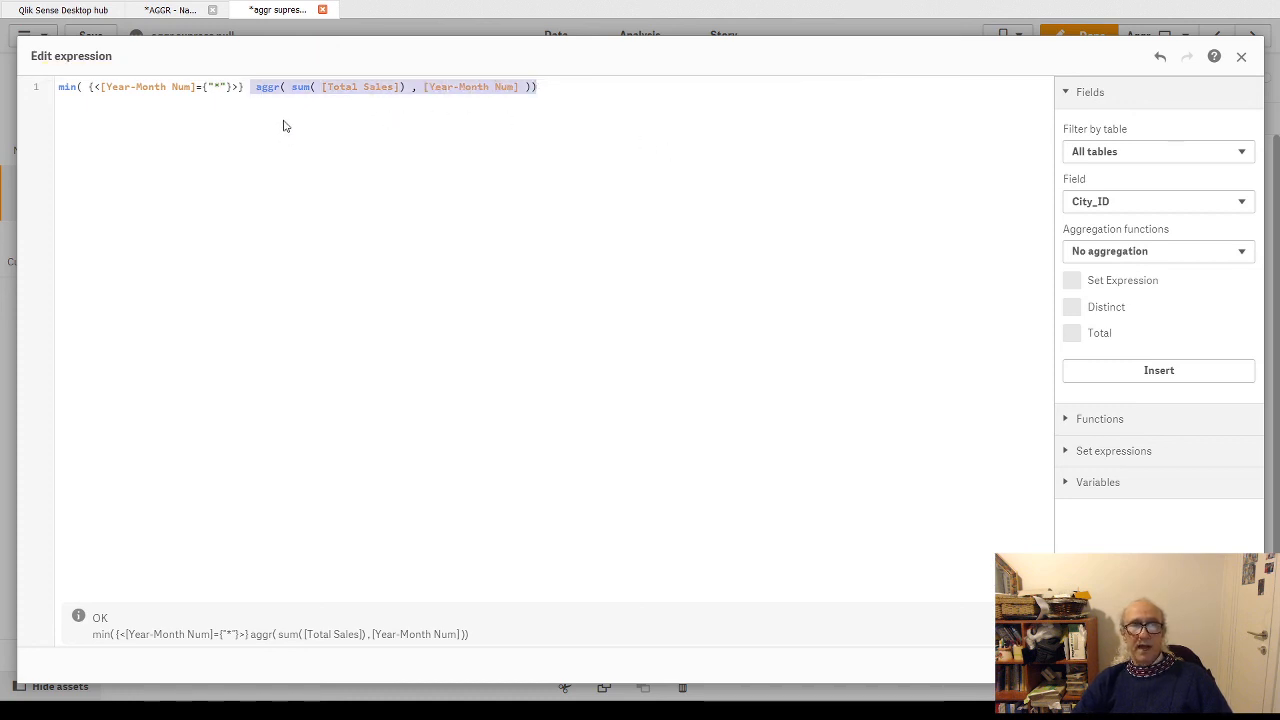
{"action": "double_click", "coordinate": [176, 87]}
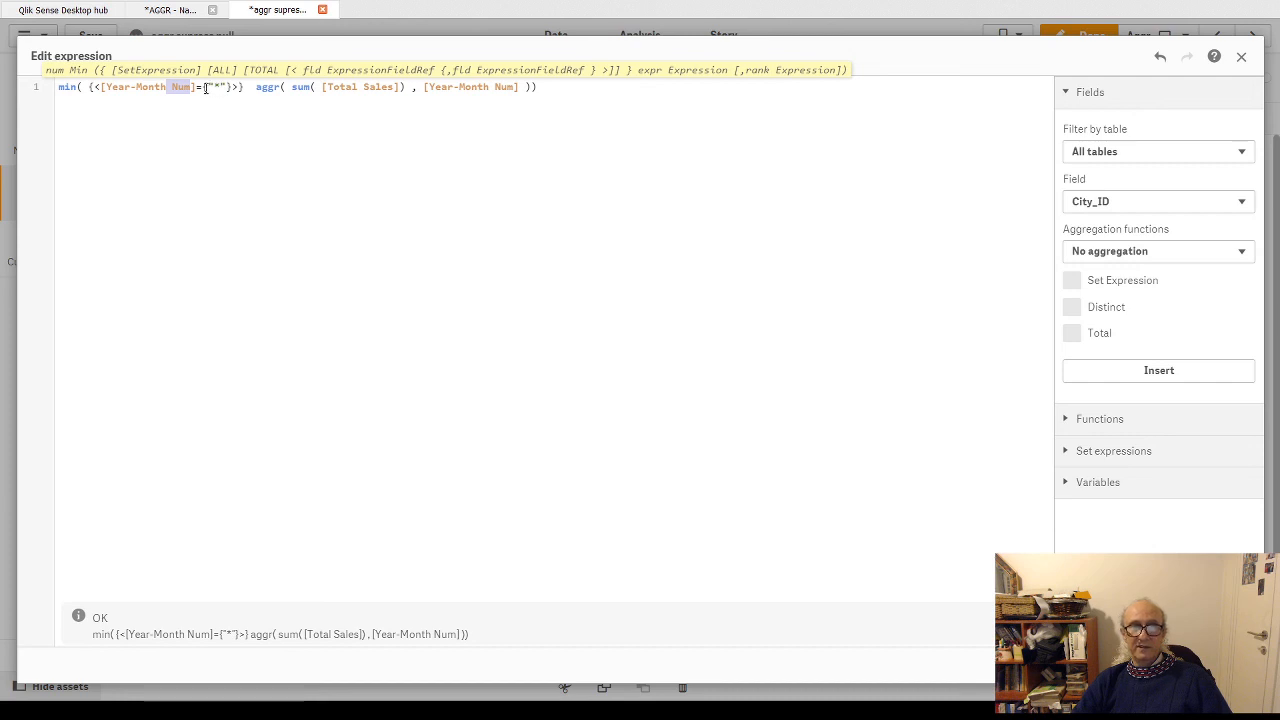
Try 2015 as the modifier's value in place of "*", and undo the replacement
{"action": "left_click_drag", "start_coordinate": [99, 87], "coordinate": [229, 87]}
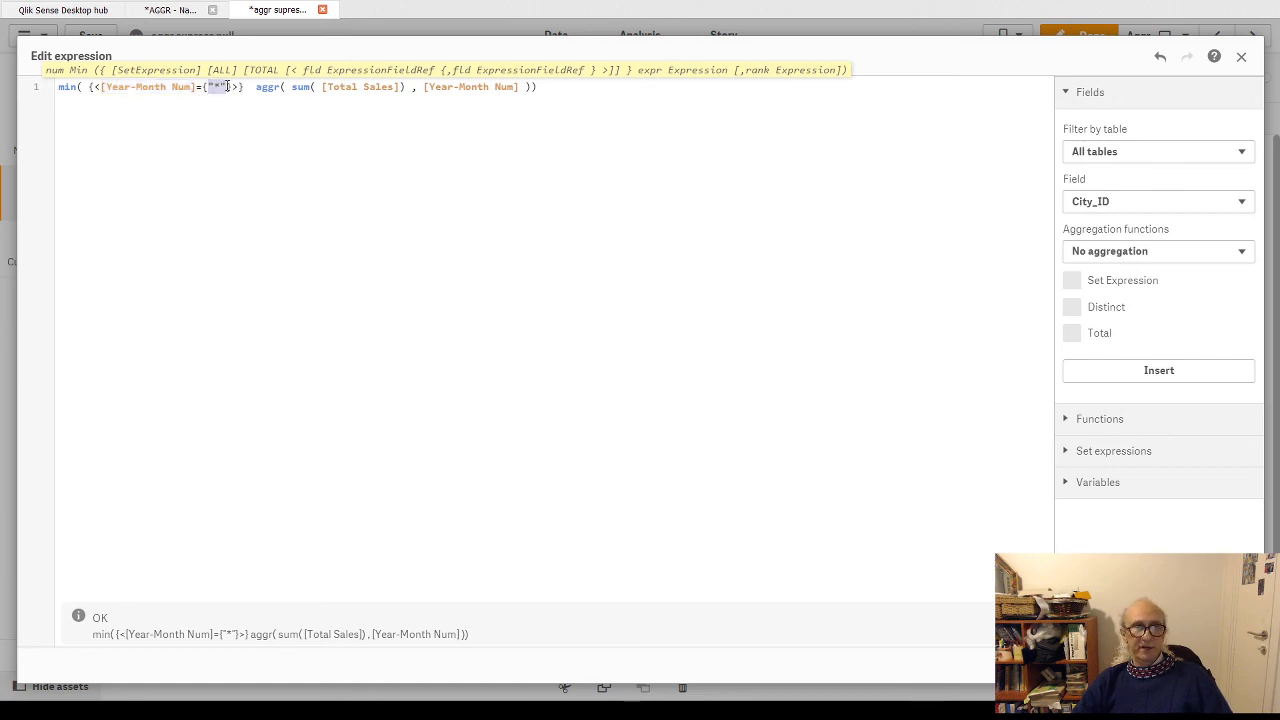
{"action": "type", "text": "2015"}
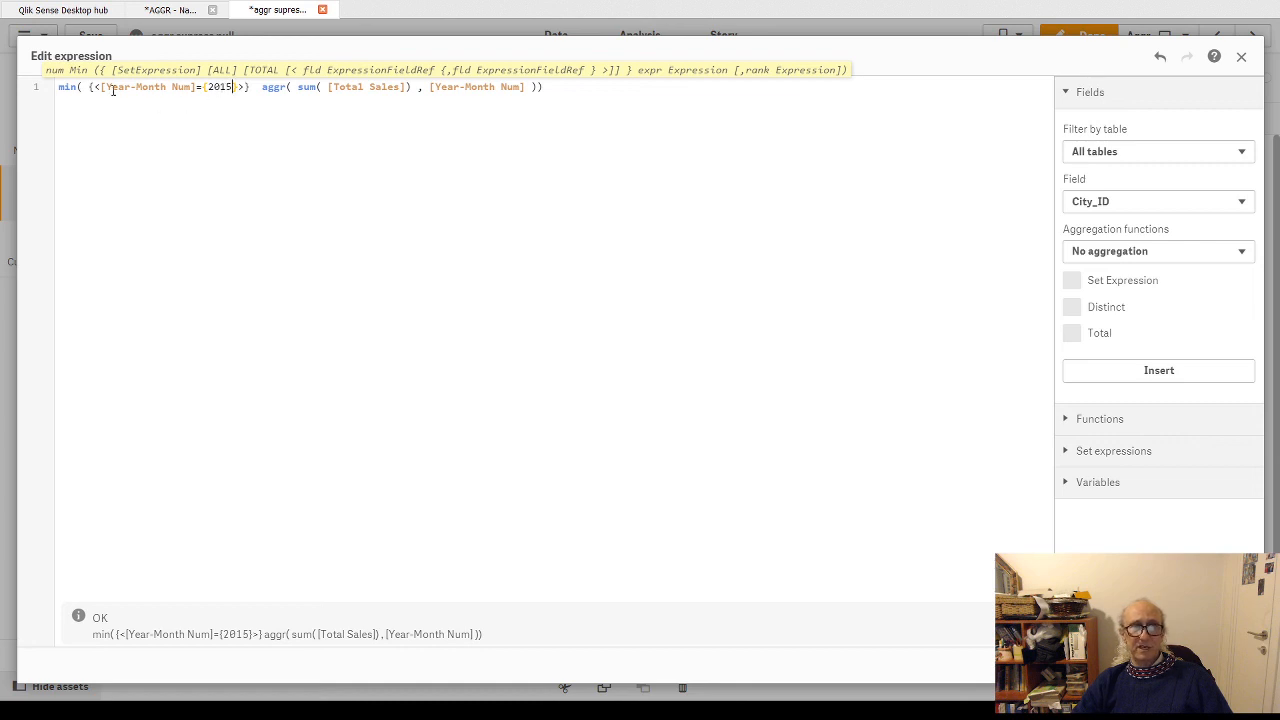
{"action": "key", "text": "ctrl+z"}
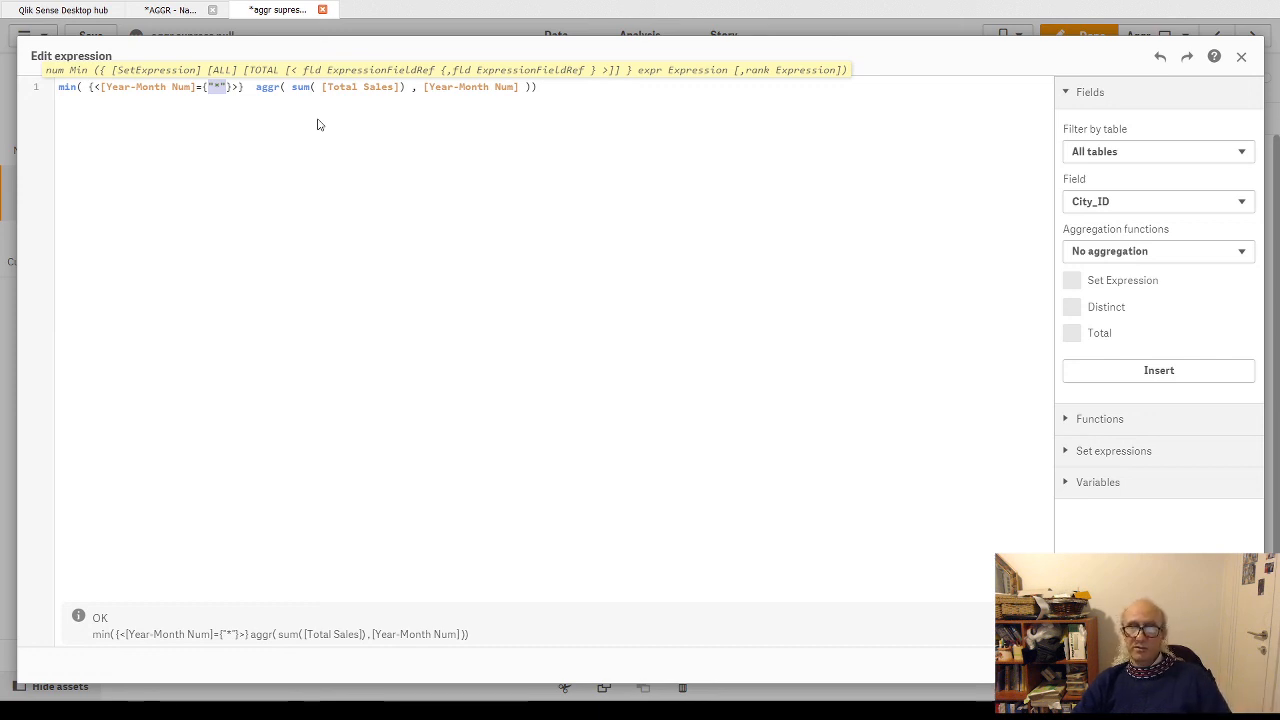
Review the [Year-Month Num] field in the set modifier and apply the expression to the Min Value KPI
{"action": "left_click_drag", "start_coordinate": [101, 87], "coordinate": [195, 87]}
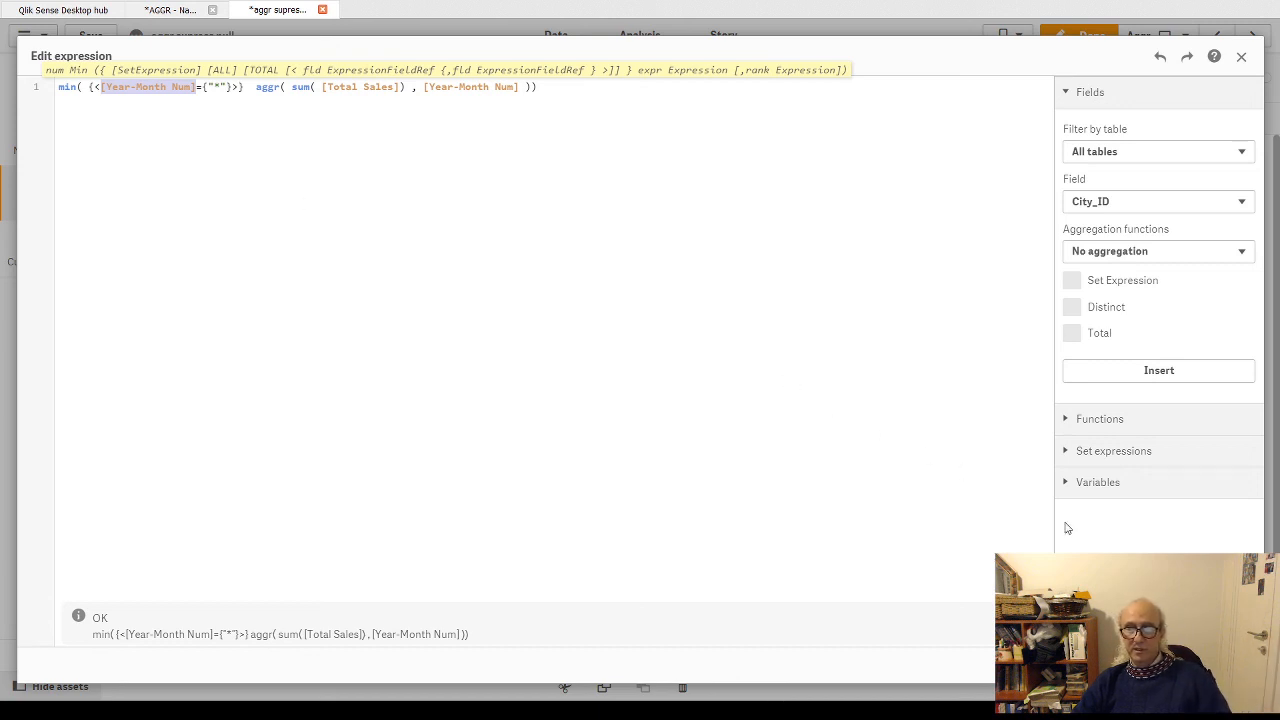
{"action": "left_click", "coordinate": [1230, 665]}
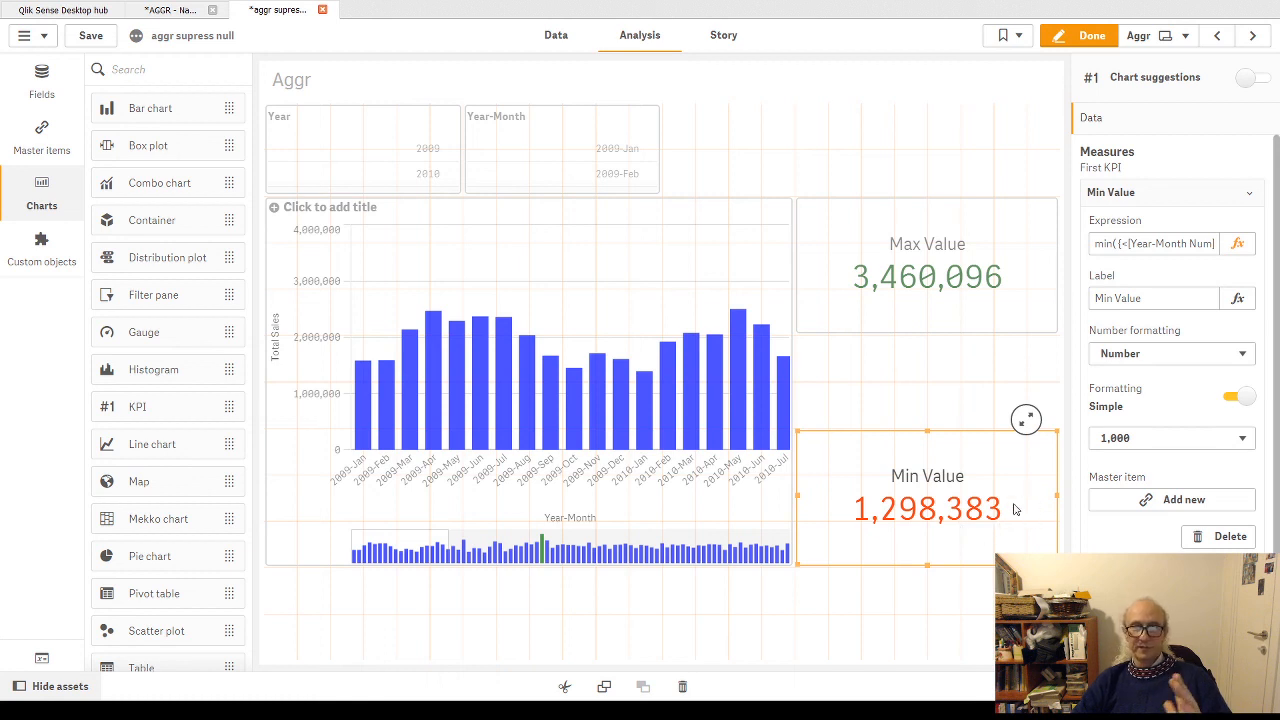
Open the bar chart's color expression and insert an empty set expression {<>} after Total in the max function
{"action": "right_click", "coordinate": [637, 300]}
{"action": "left_click", "coordinate": [620, 284]}
{"action": "left_click", "coordinate": [1160, 655]}
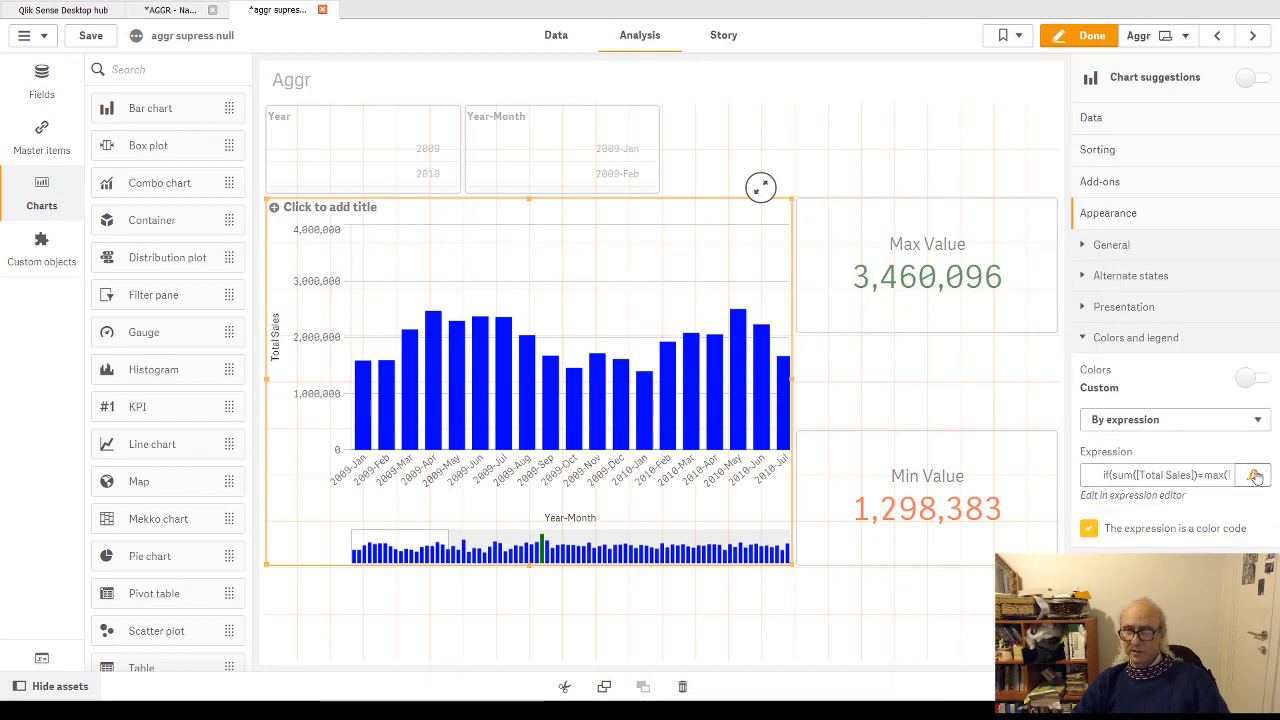
{"action": "left_click", "coordinate": [1253, 475]}
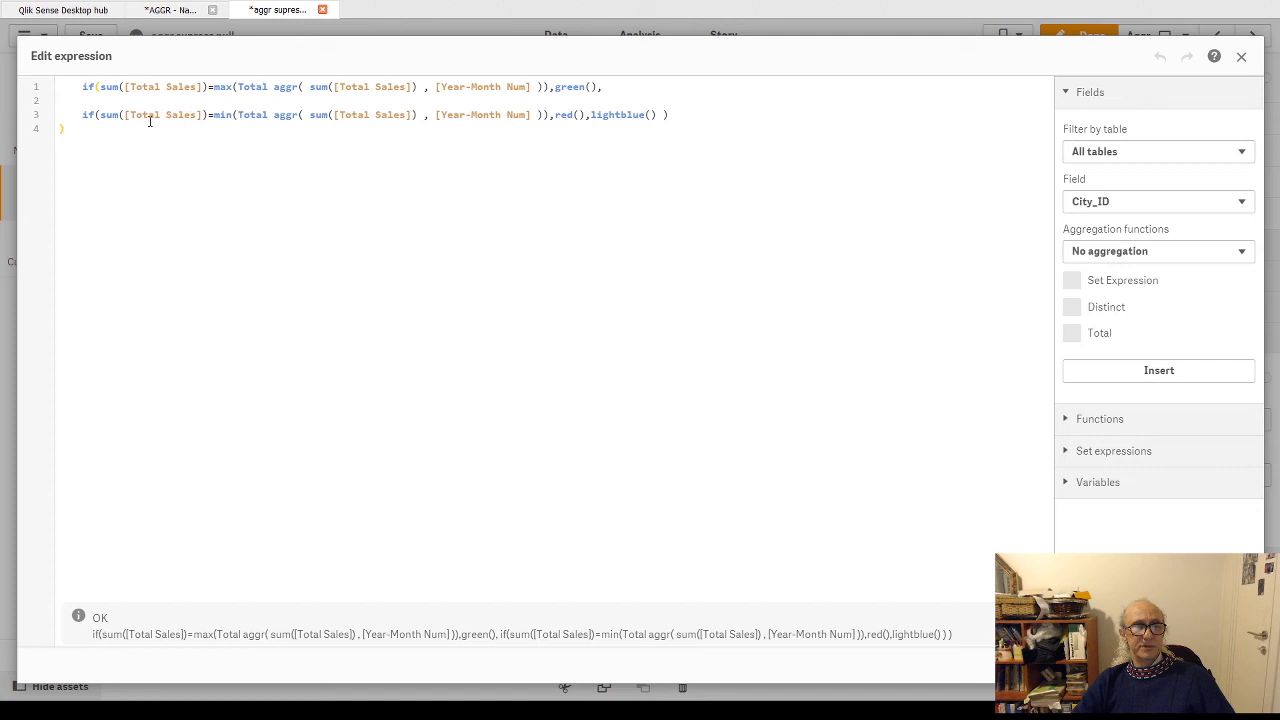
{"action": "left_click", "coordinate": [234, 87]}
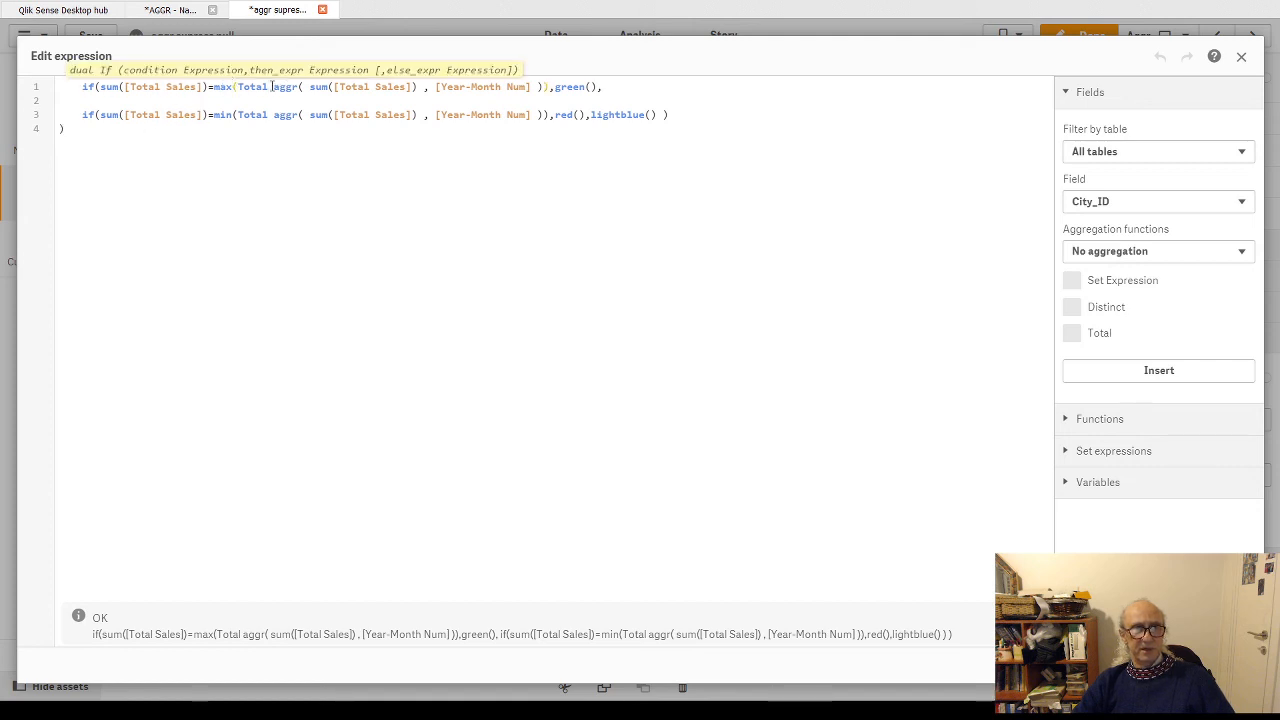
{"action": "left_click", "coordinate": [268, 87]}
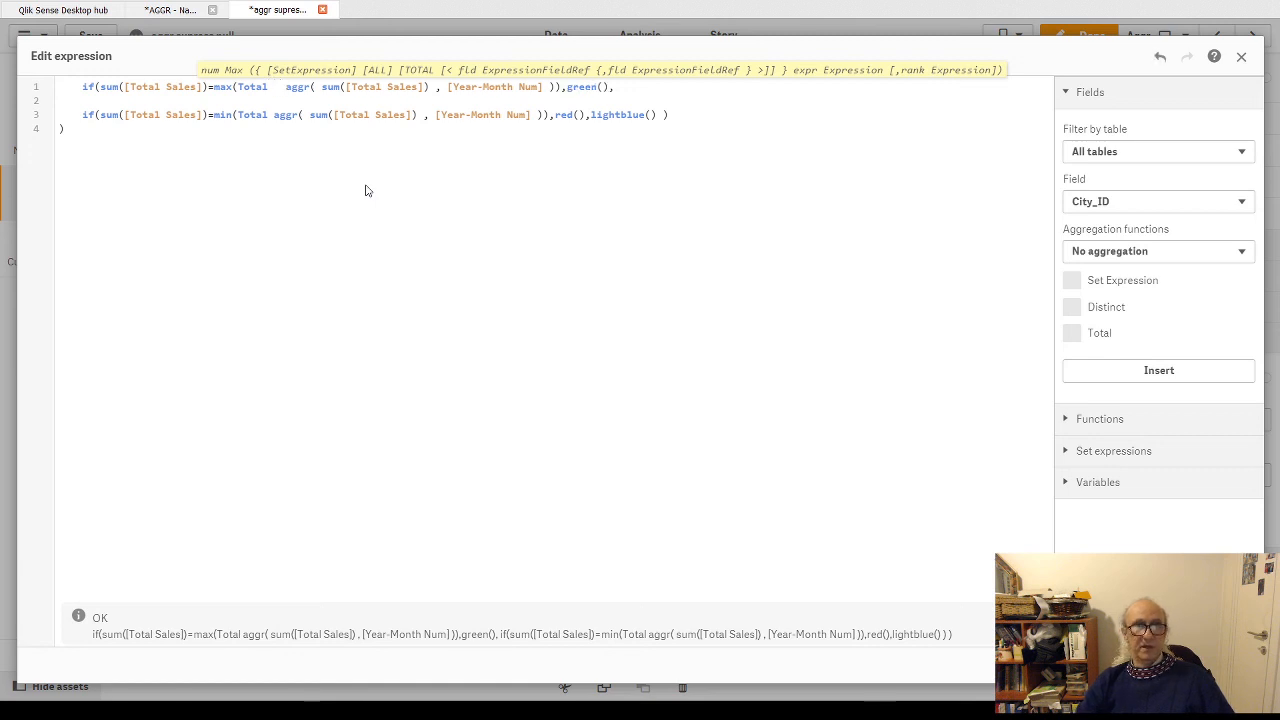
{"action": "type", "text": "{}"}
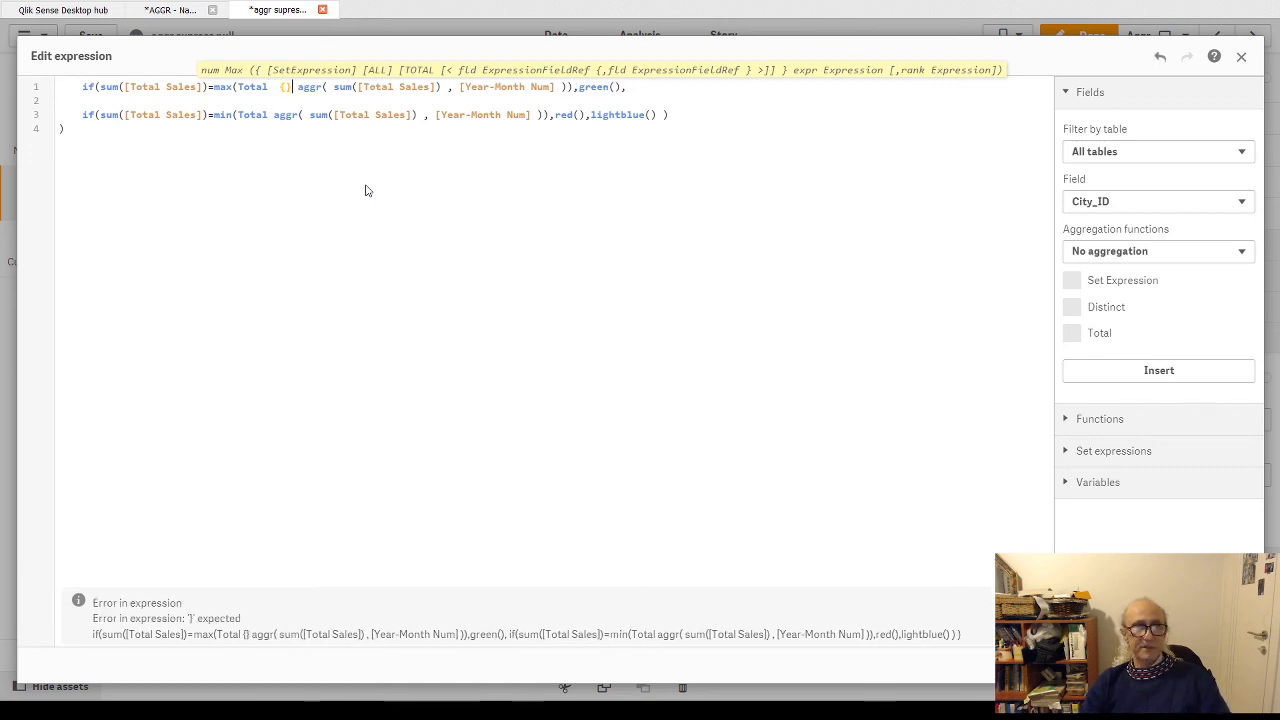
{"action": "type", "text": "<>"}
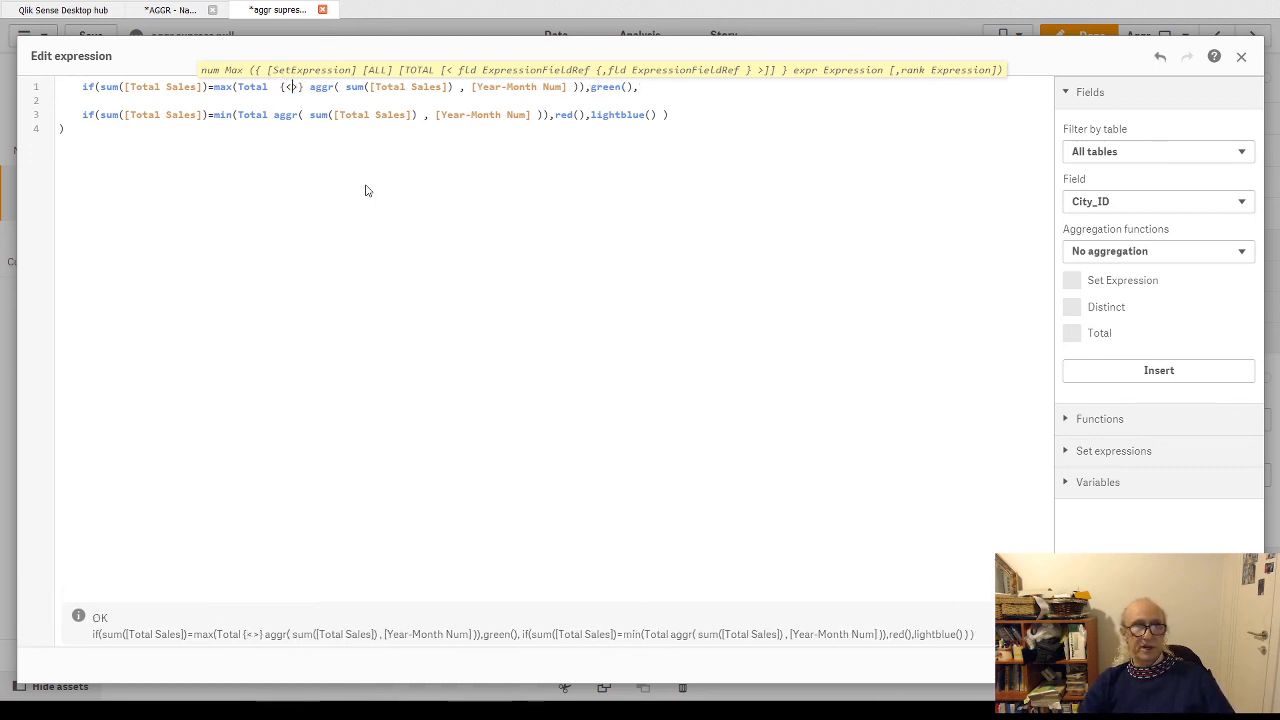
{"action": "key", "text": "Left"}
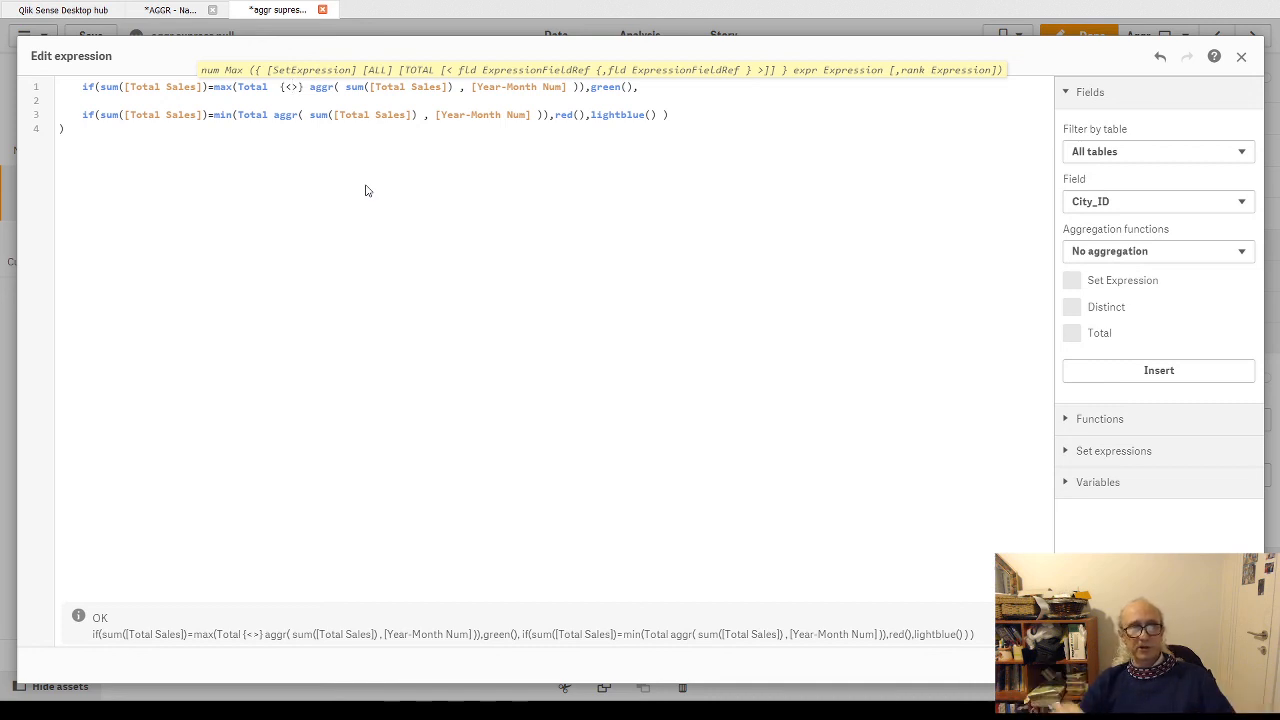
Complete the max function's set expression with the modifier [Year-Month Num]={"*"}, copying the field from the aggr dimension
{"action": "left_click_drag", "start_coordinate": [467, 87], "coordinate": [567, 87]}
{"action": "key", "text": "ctrl+c"}
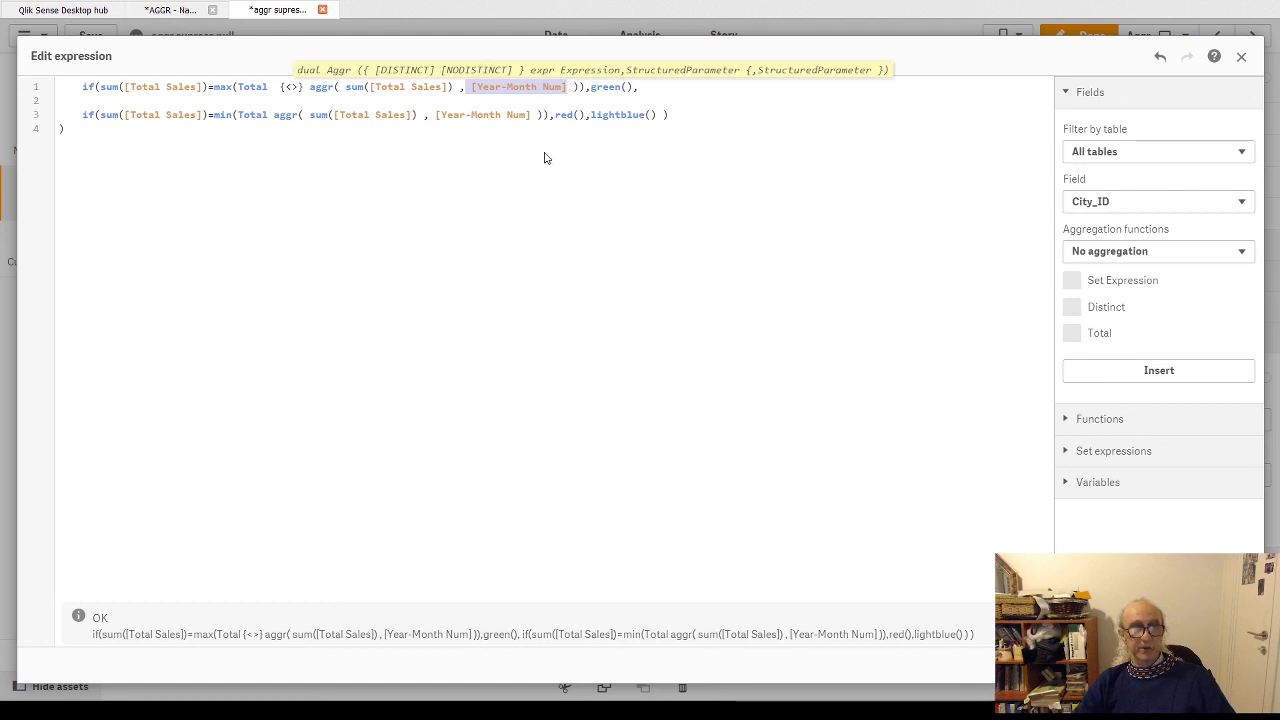
{"action": "left_click", "coordinate": [291, 87]}
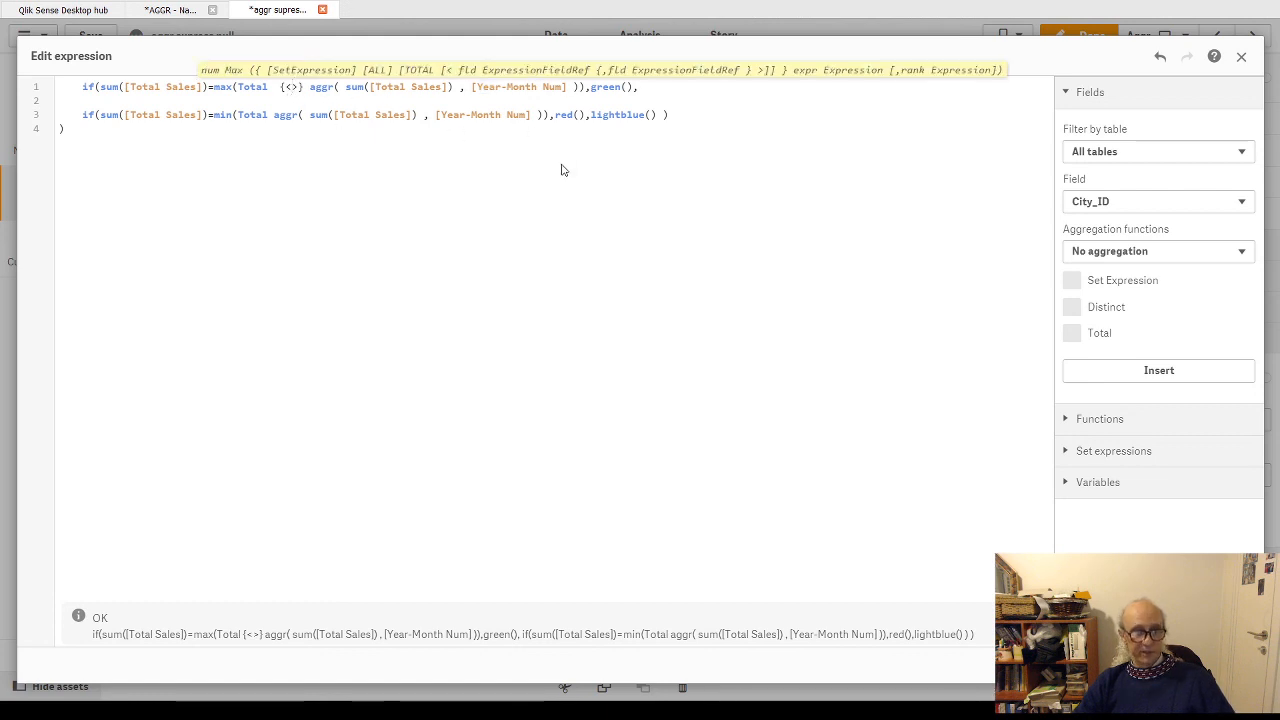
{"action": "key", "text": "ctrl+v"}
{"action": "type", "text": "="}
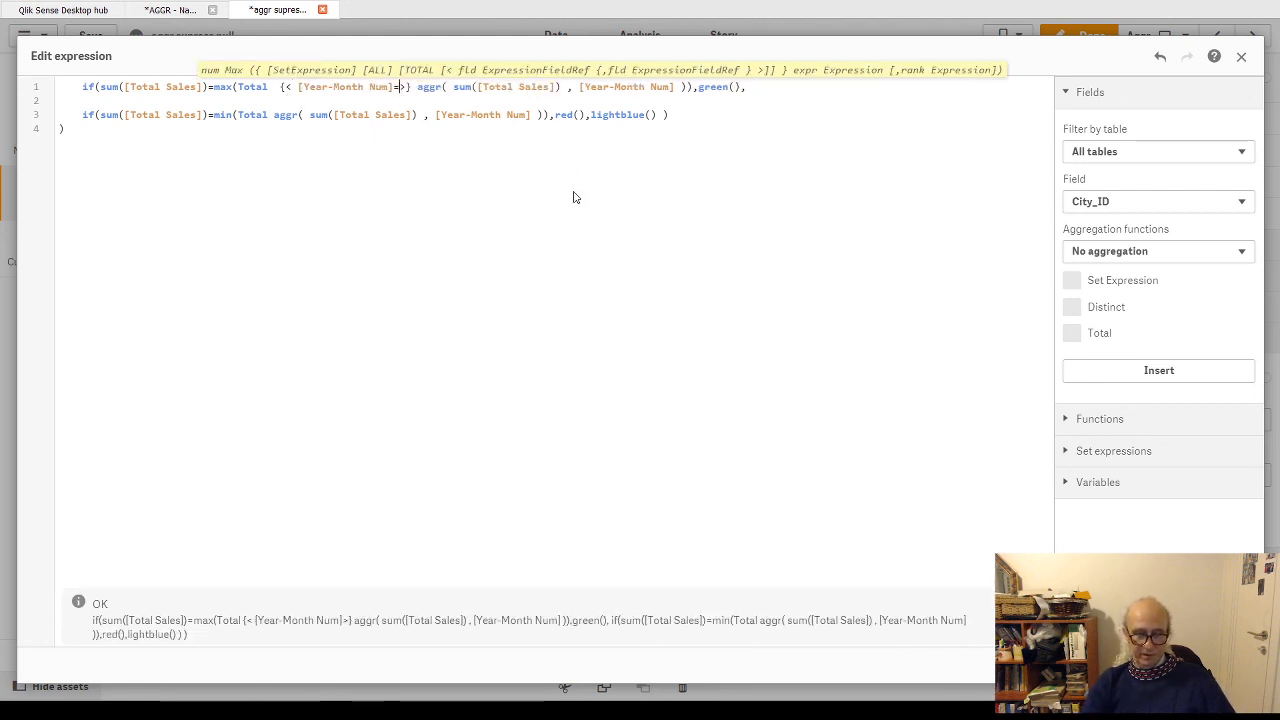
{"action": "type", "text": "{\"*"}
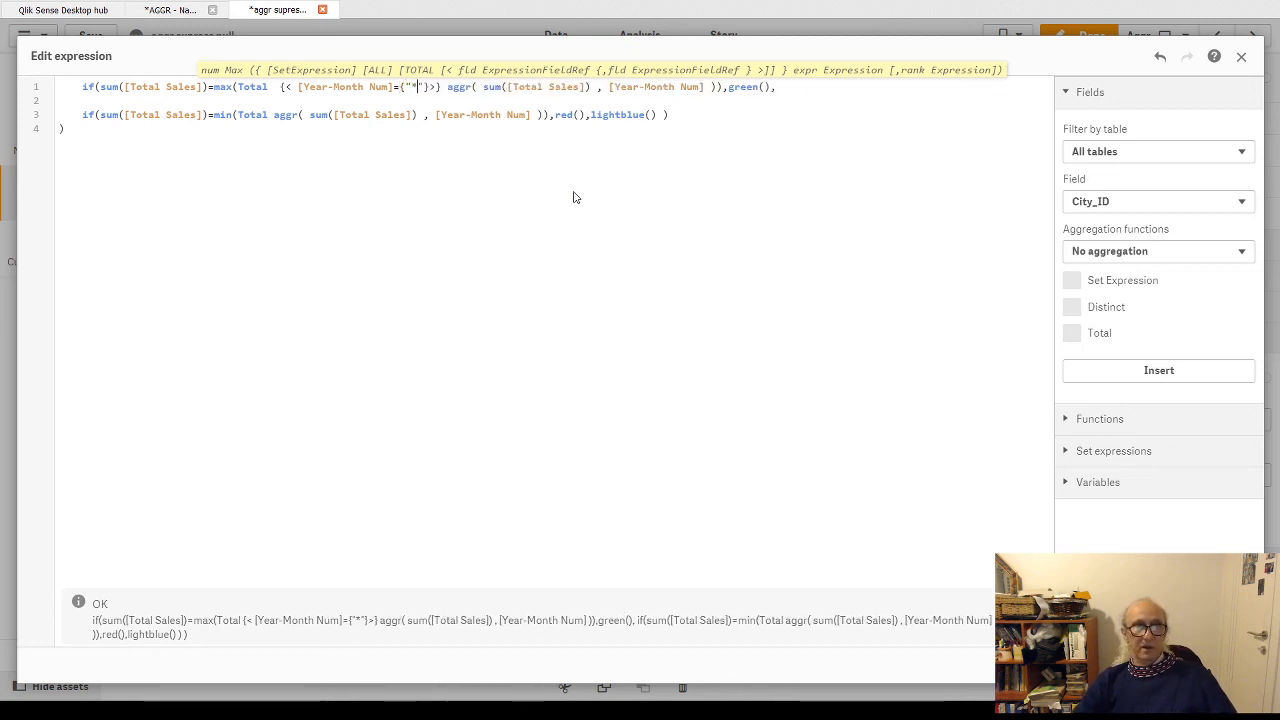
Copy the set expression {< [Year-Month Num]={"*"}>} after Total in the min function and apply the color expression
{"action": "left_click_drag", "start_coordinate": [277, 86], "coordinate": [442, 88]}
{"action": "key", "text": "ctrl+c"}
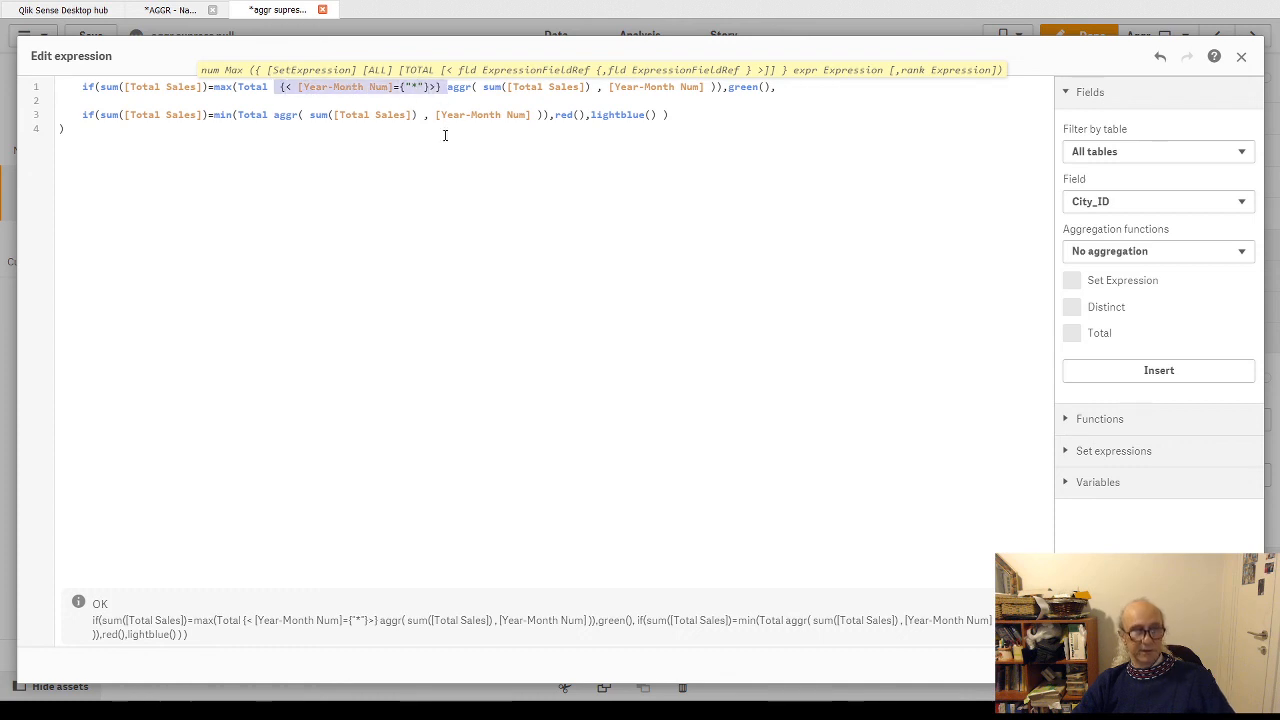
{"action": "left_click", "coordinate": [270, 114]}
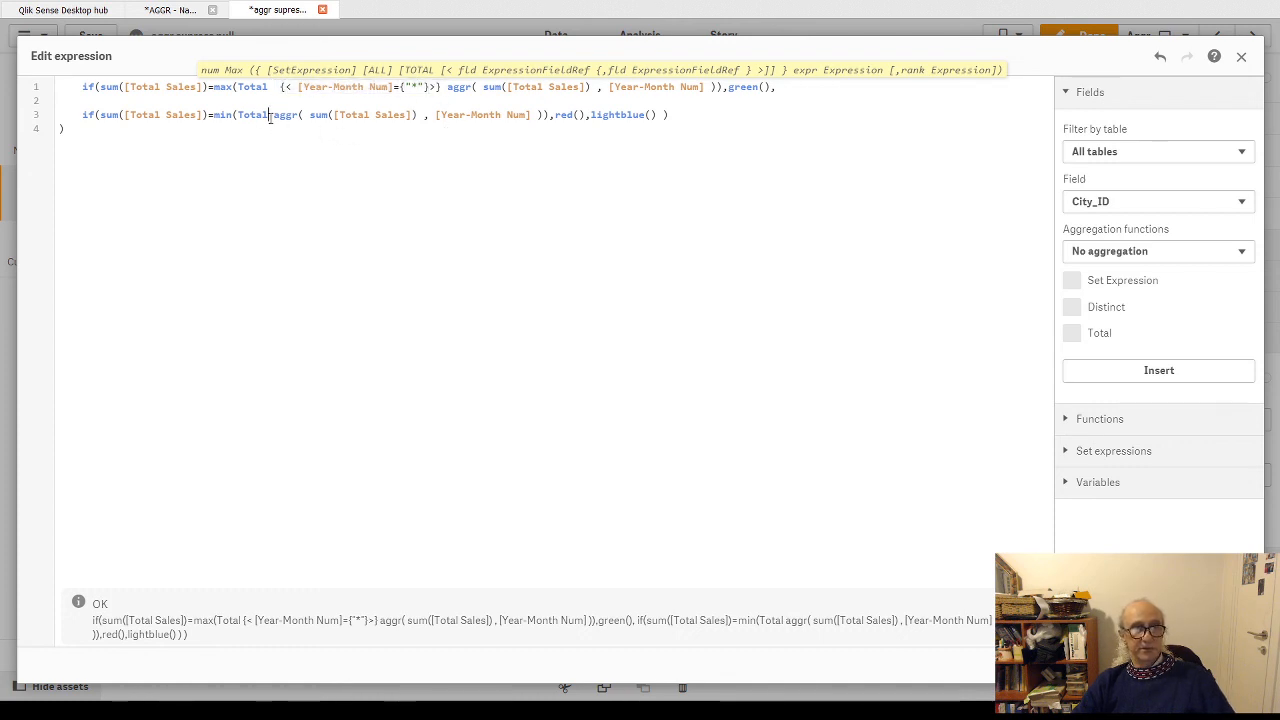
{"action": "key", "text": "ctrl+v"}
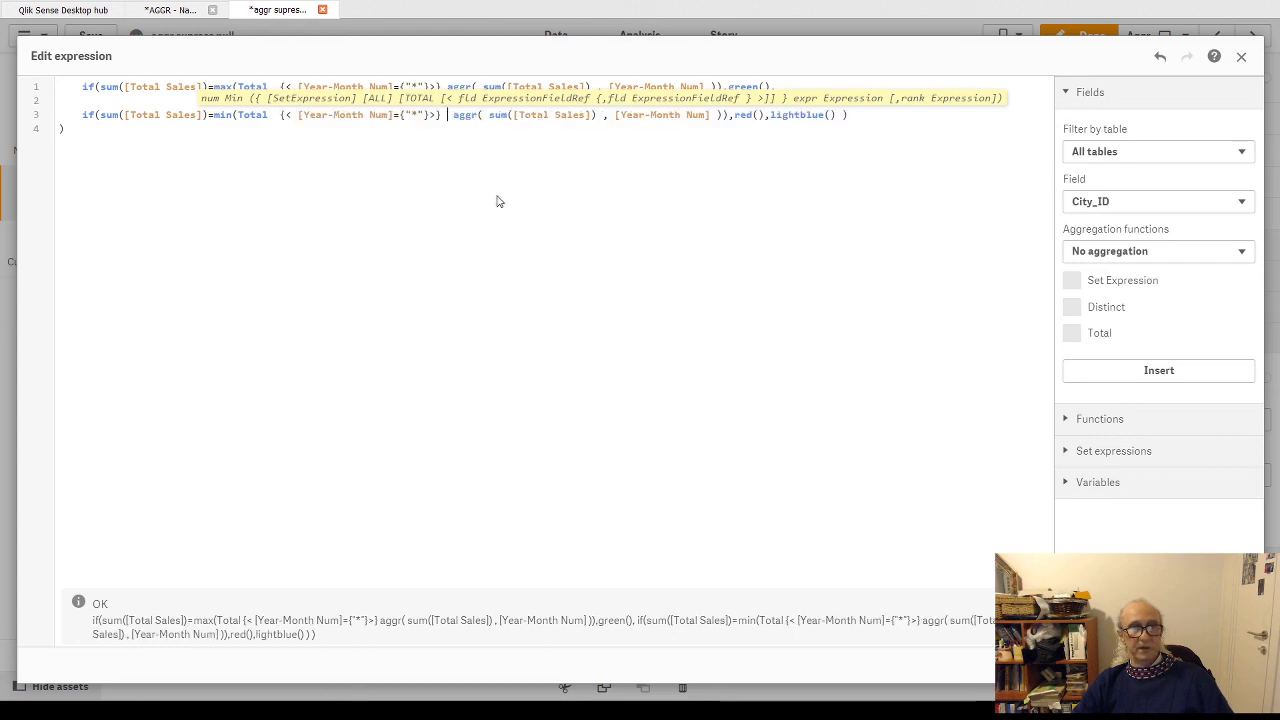
{"action": "left_click", "coordinate": [1227, 665]}
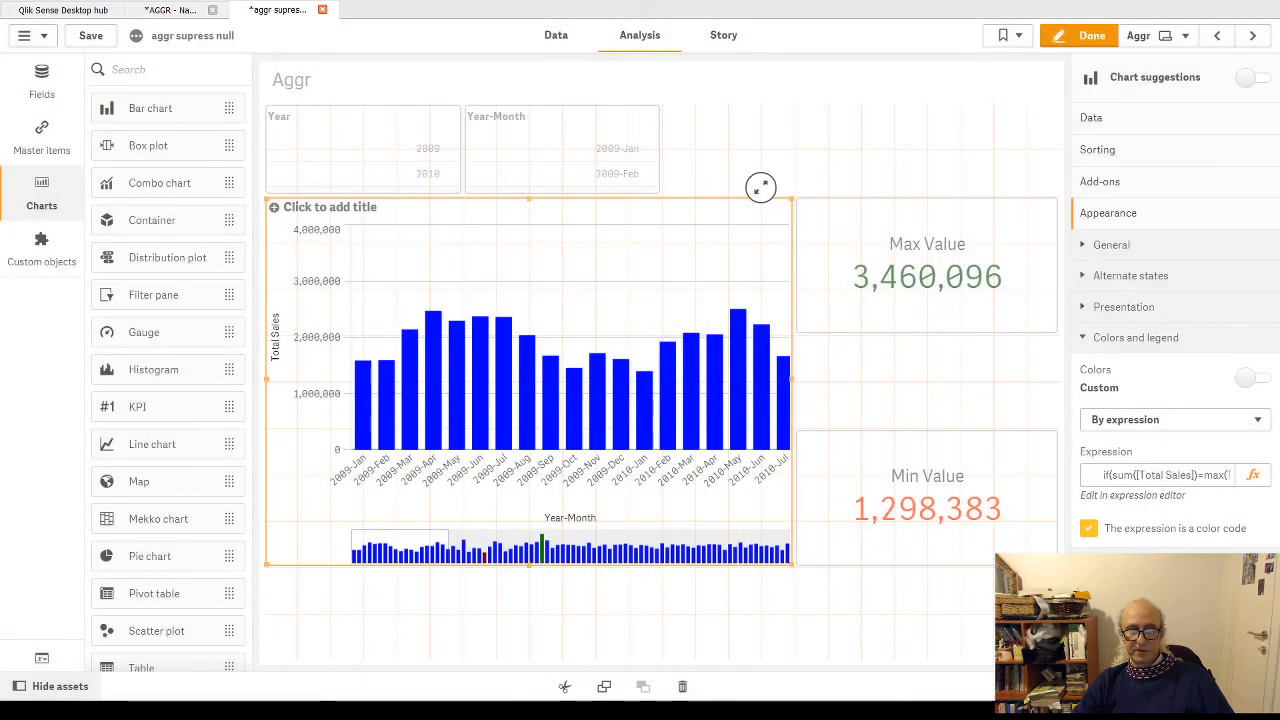
Leave sheet editing and examine the red minimum and green maximum bars along the chart's Year-Month range
{"action": "left_click", "coordinate": [1082, 35]}
{"action": "left_click_drag", "start_coordinate": [340, 607], "coordinate": [458, 607]}
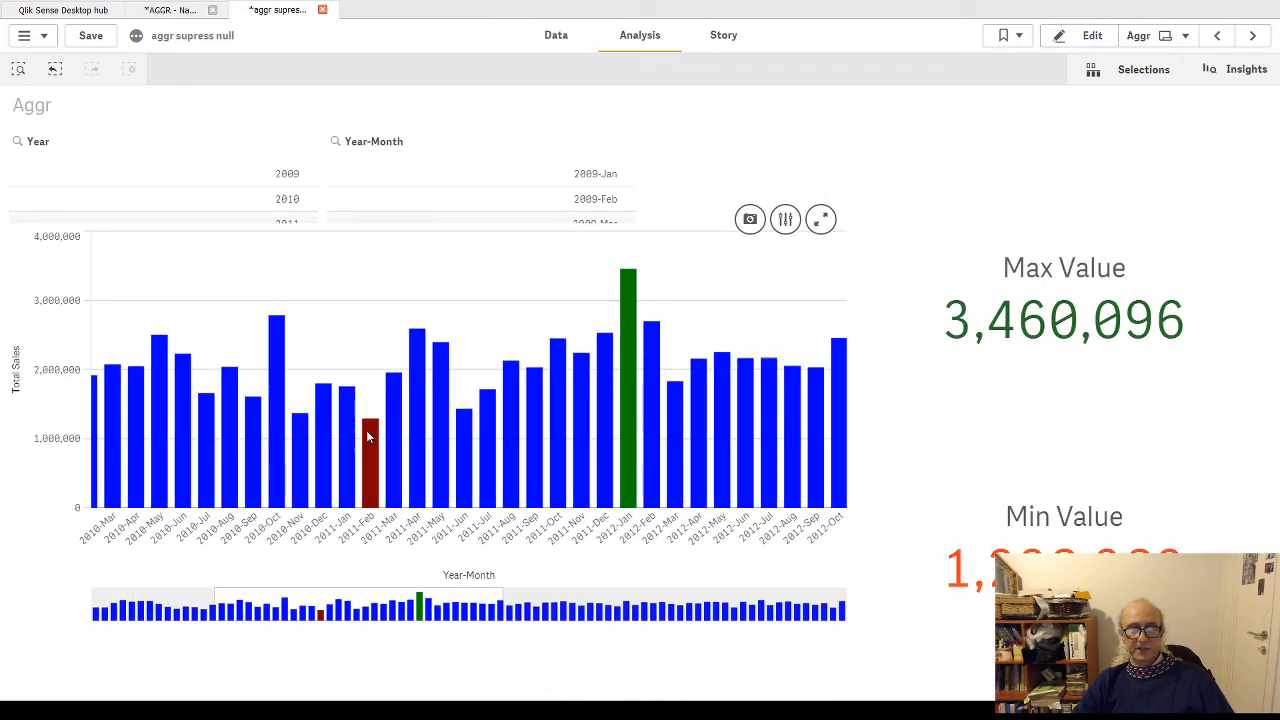
{"action": "mouse_move", "coordinate": [368, 431]}
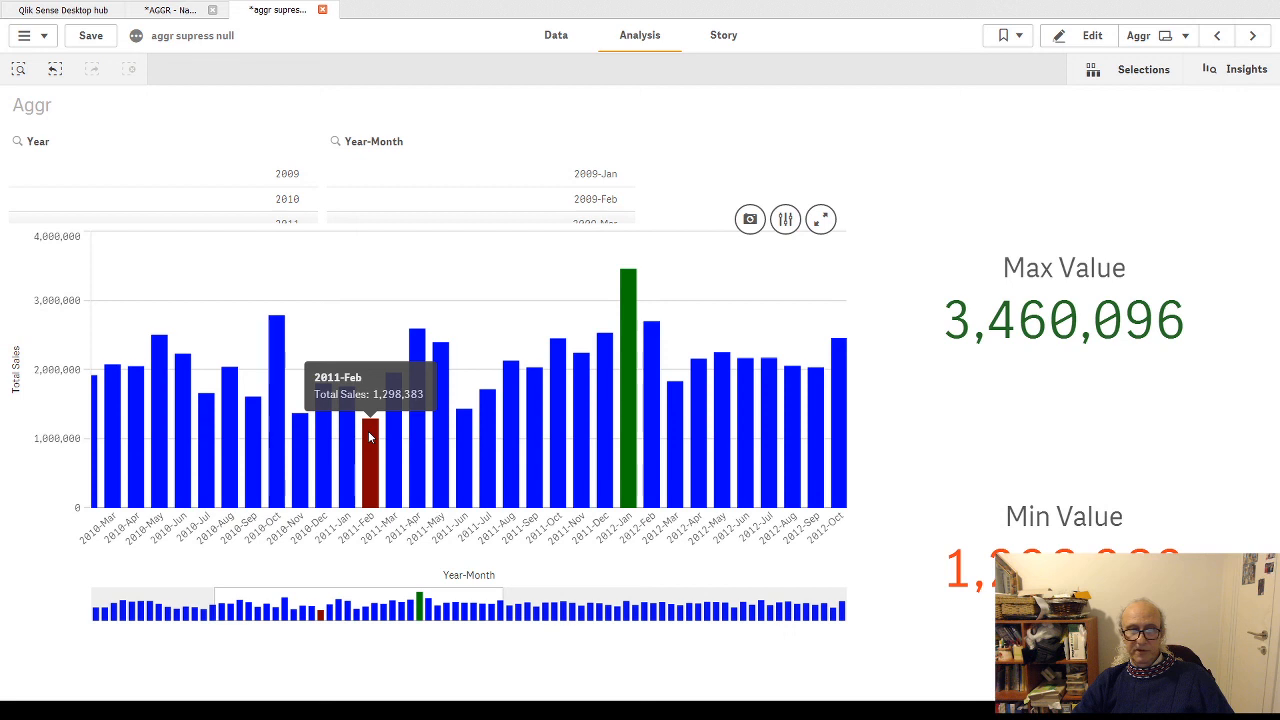
{"action": "mouse_move", "coordinate": [631, 407]}
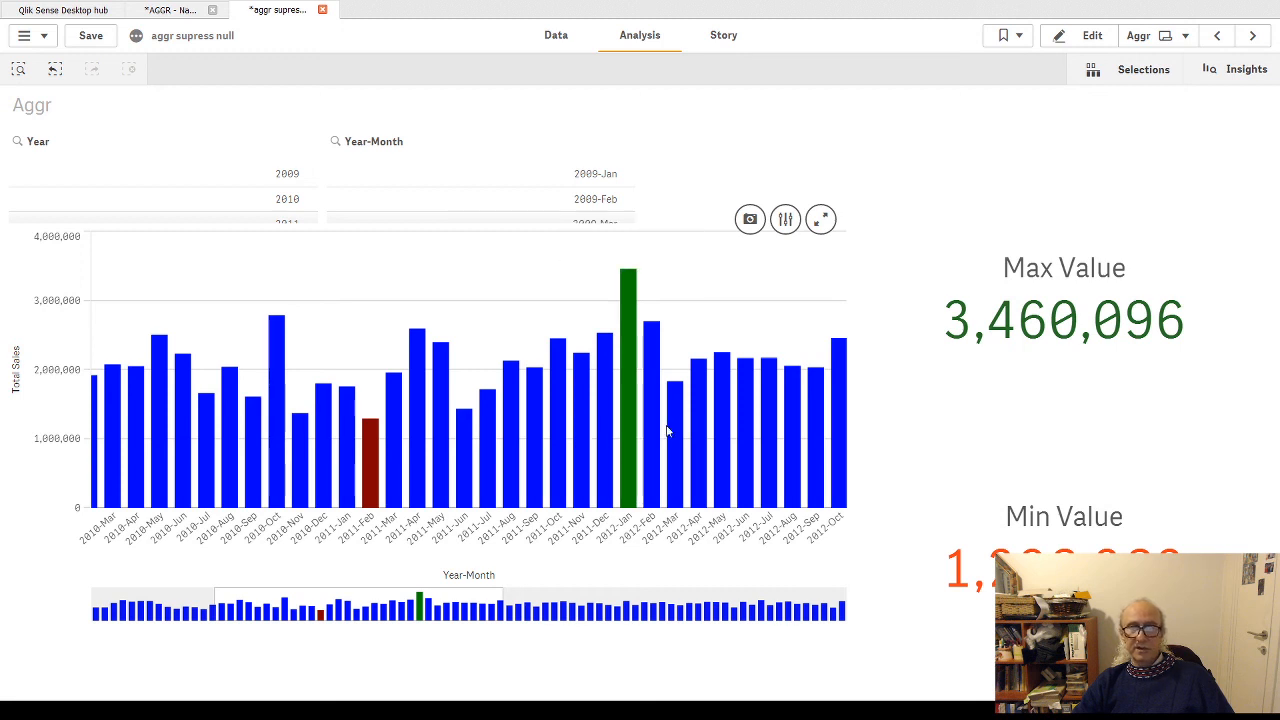
{"action": "mouse_move", "coordinate": [631, 443]}
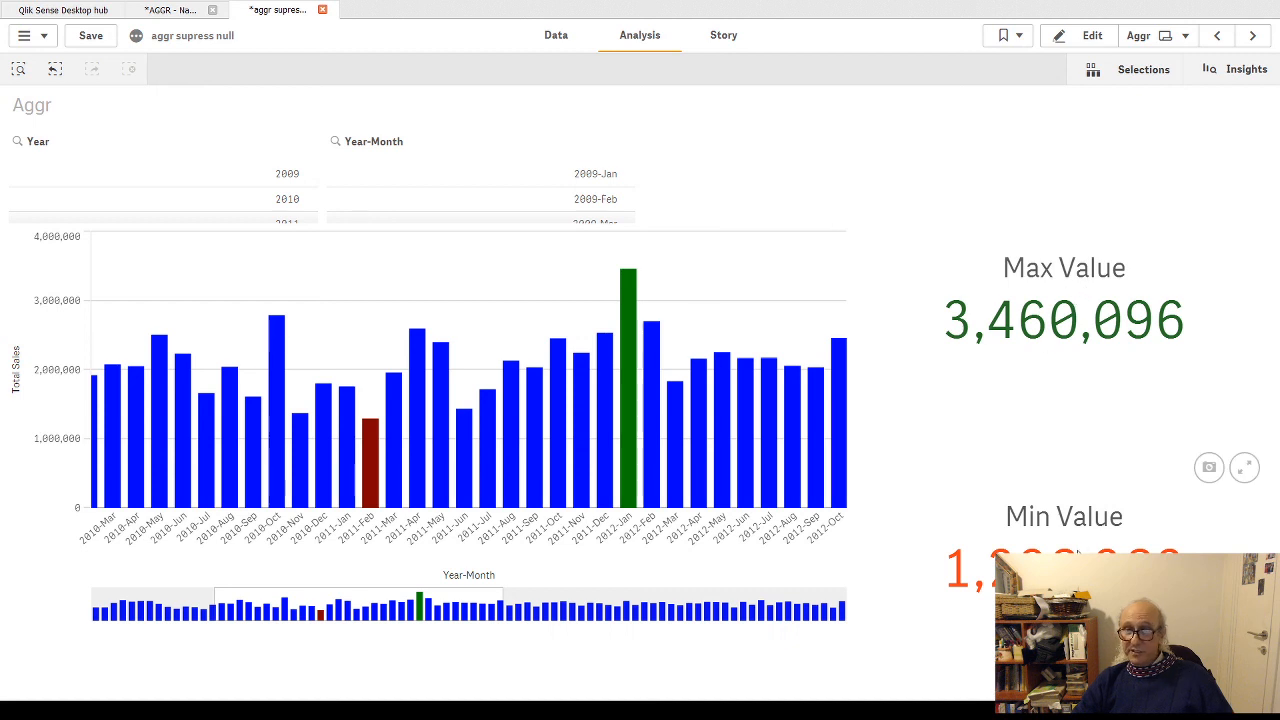
{"action": "left_click", "coordinate": [1093, 37]}
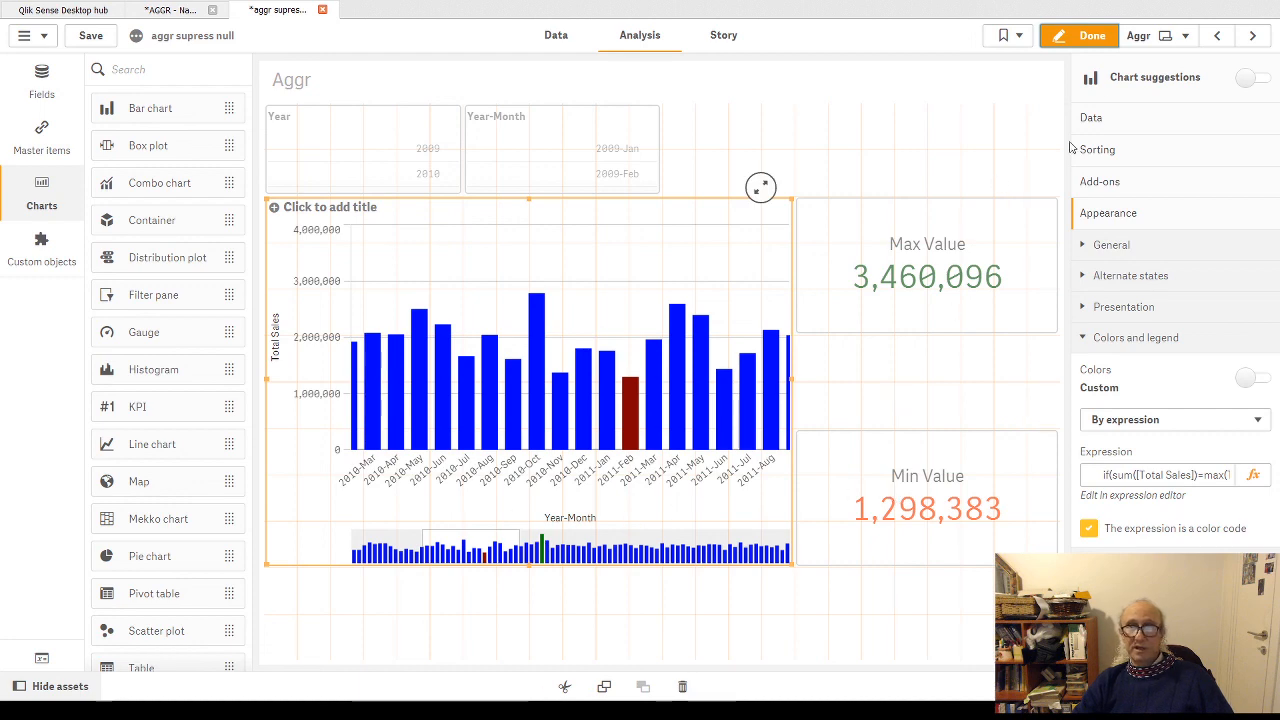
{"action": "left_click", "coordinate": [1085, 35]}
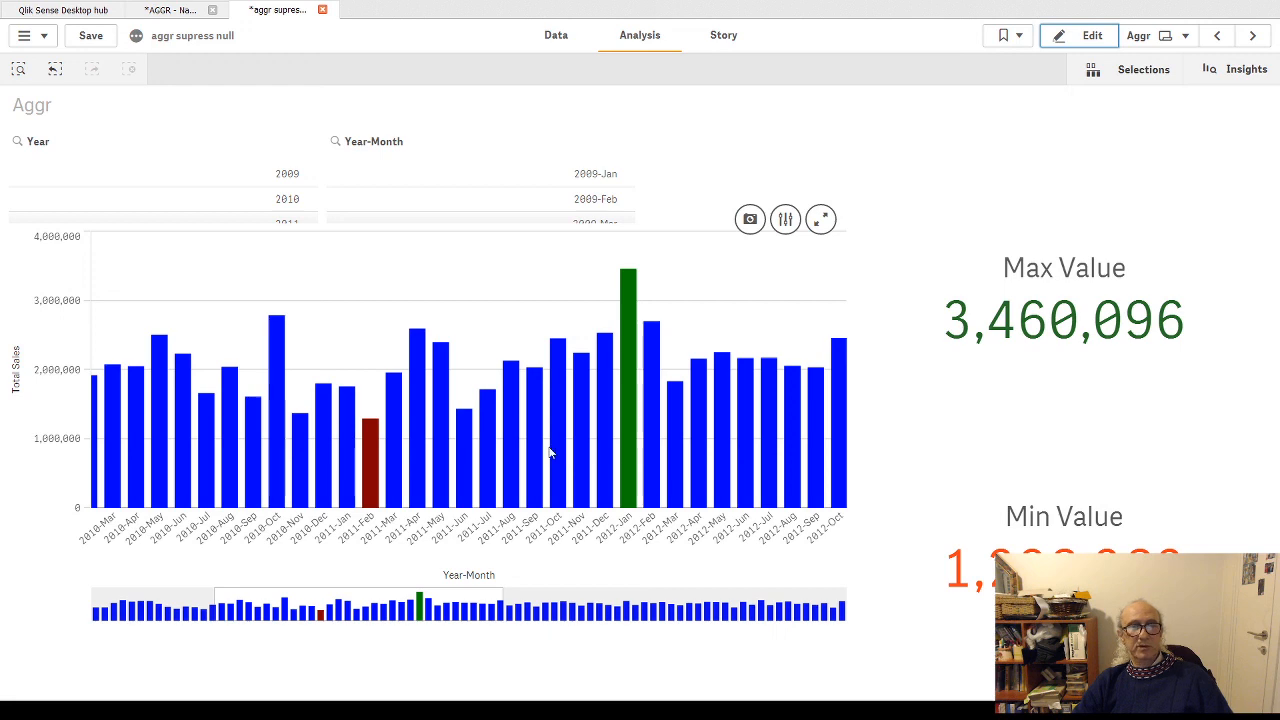
{"action": "left_click_drag", "start_coordinate": [424, 590], "coordinate": [582, 609]}
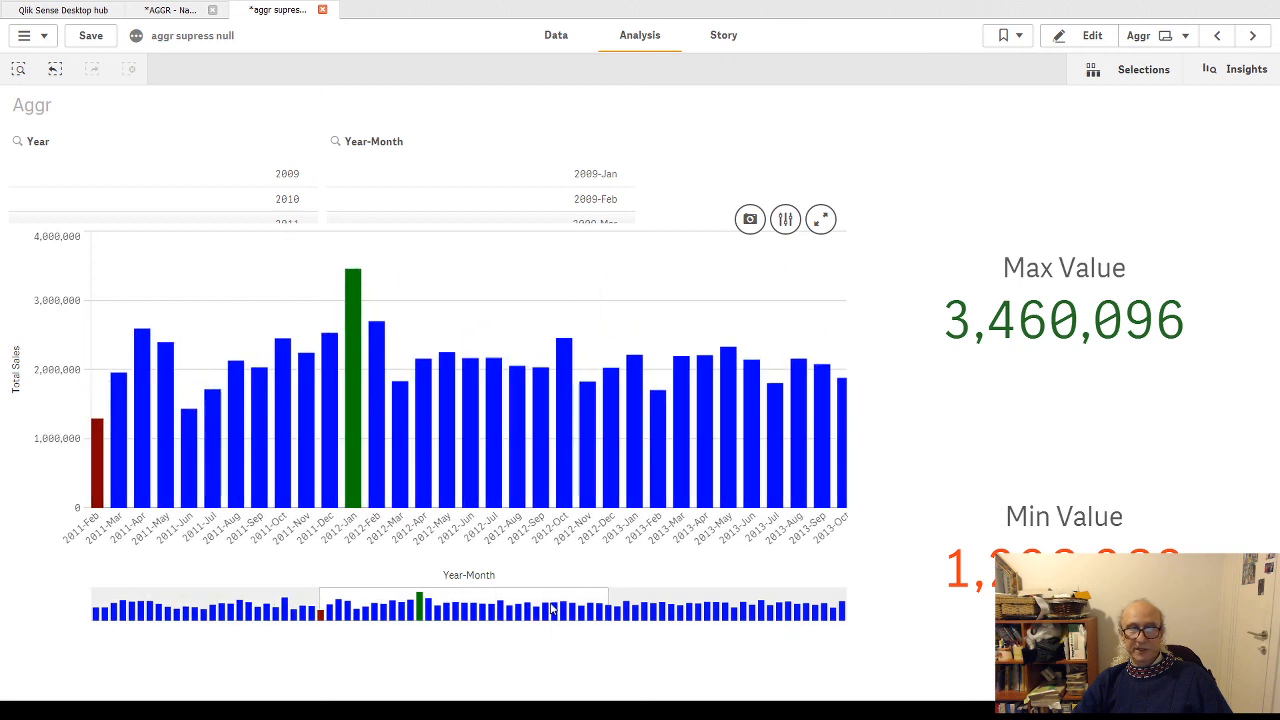